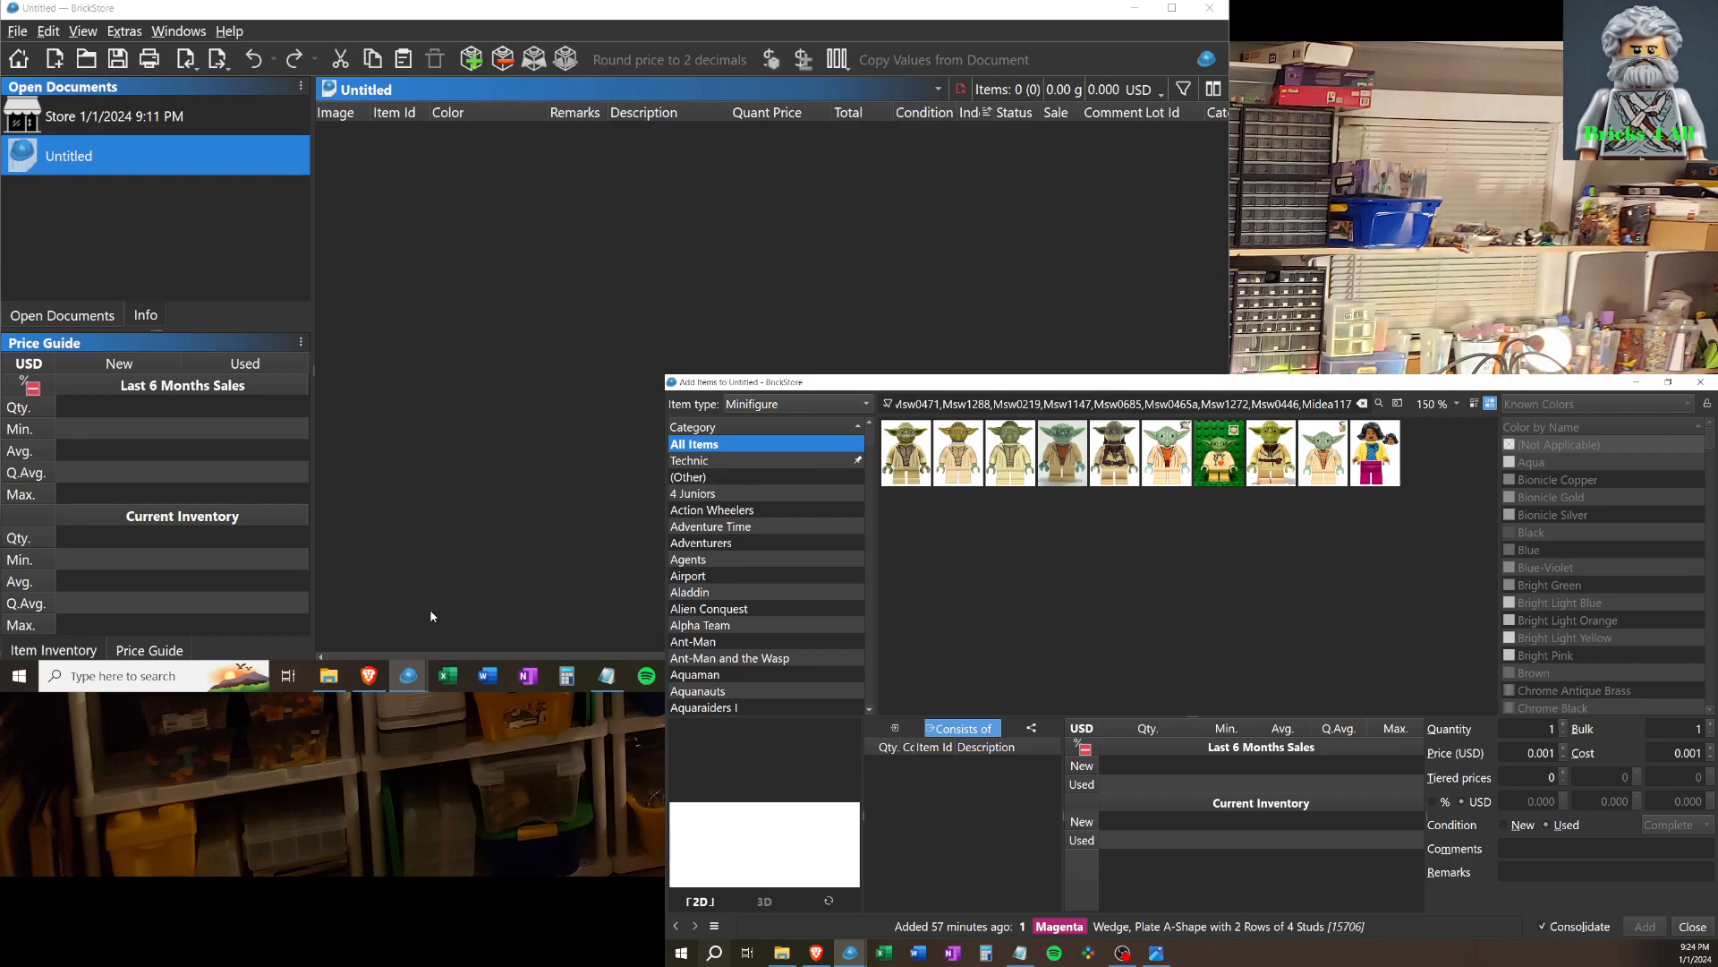
View the photo of the parts storage shelves and put it away again.
{"action": "left_click", "coordinate": [1154, 956]}
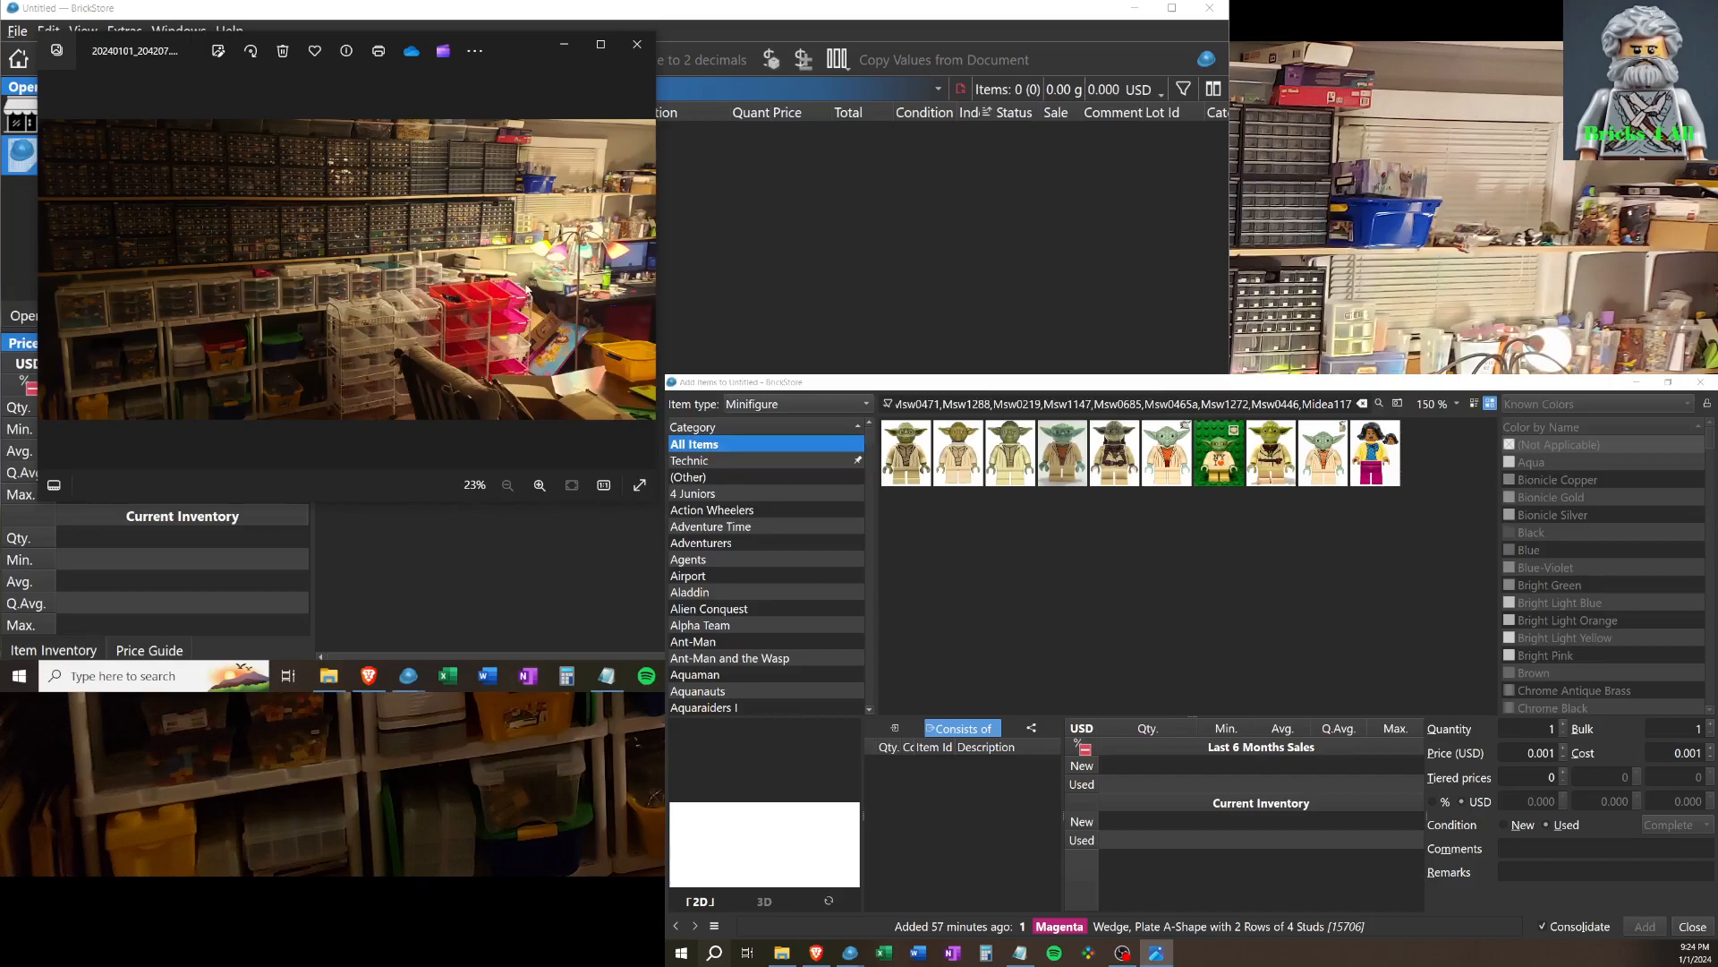
{"action": "left_click", "coordinate": [564, 52]}
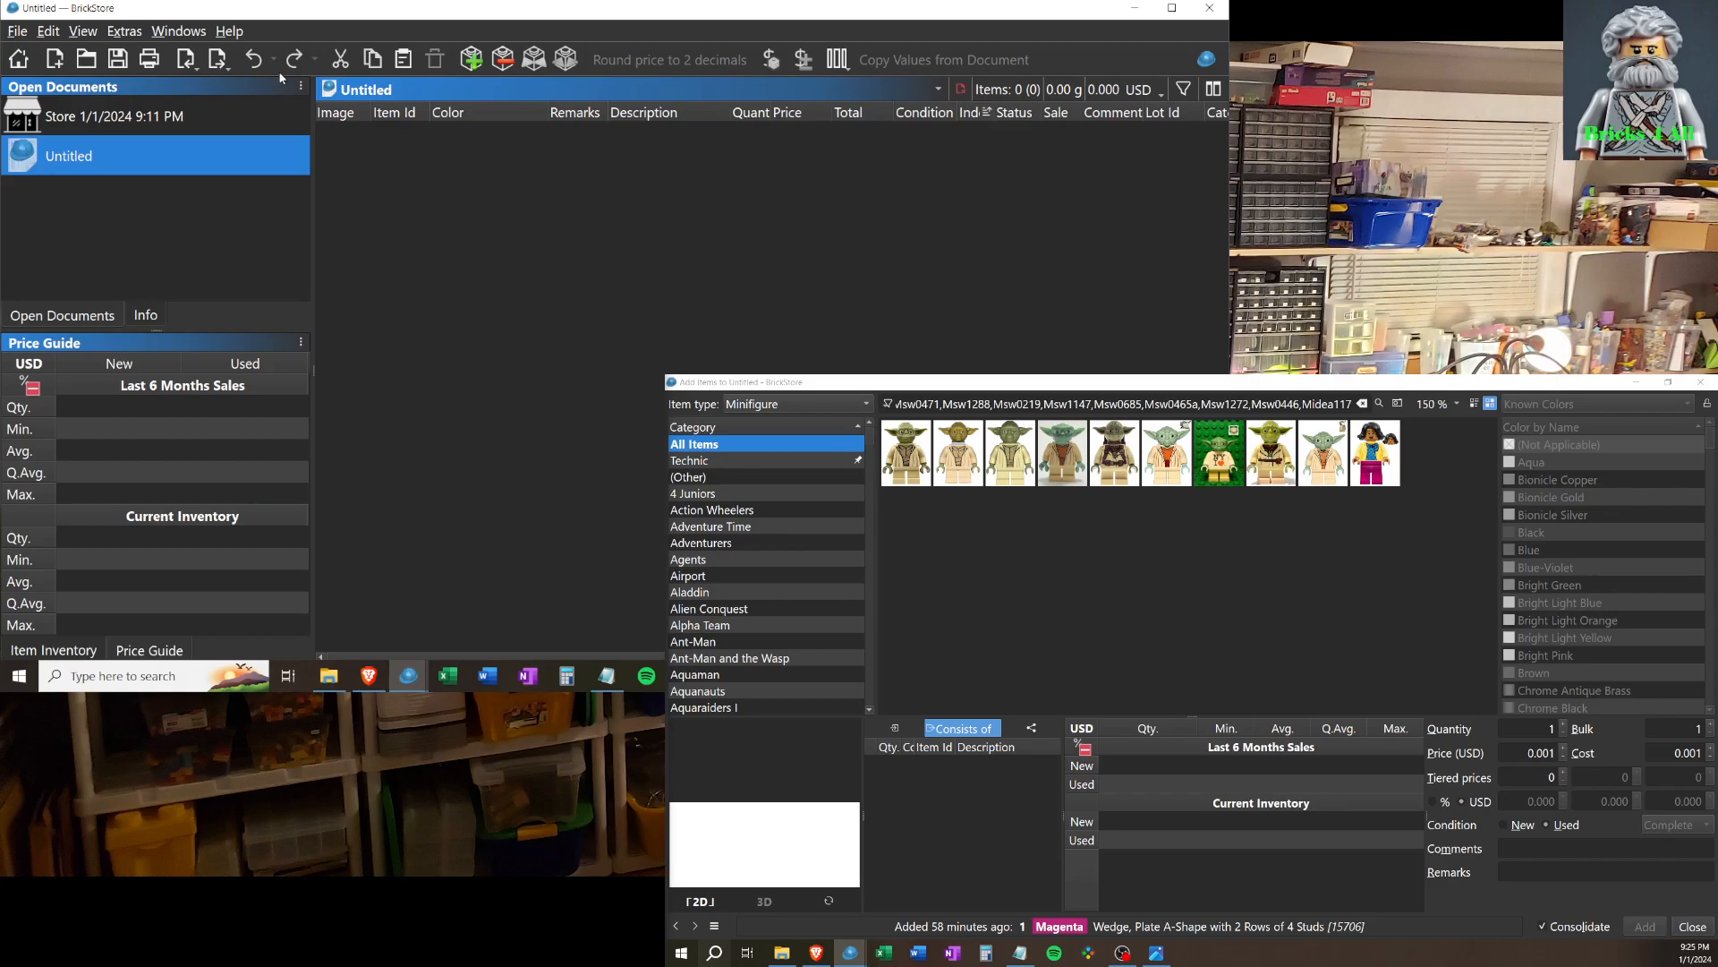
{"action": "right_click", "coordinate": [103, 158]}
{"action": "left_click", "coordinate": [80, 239]}
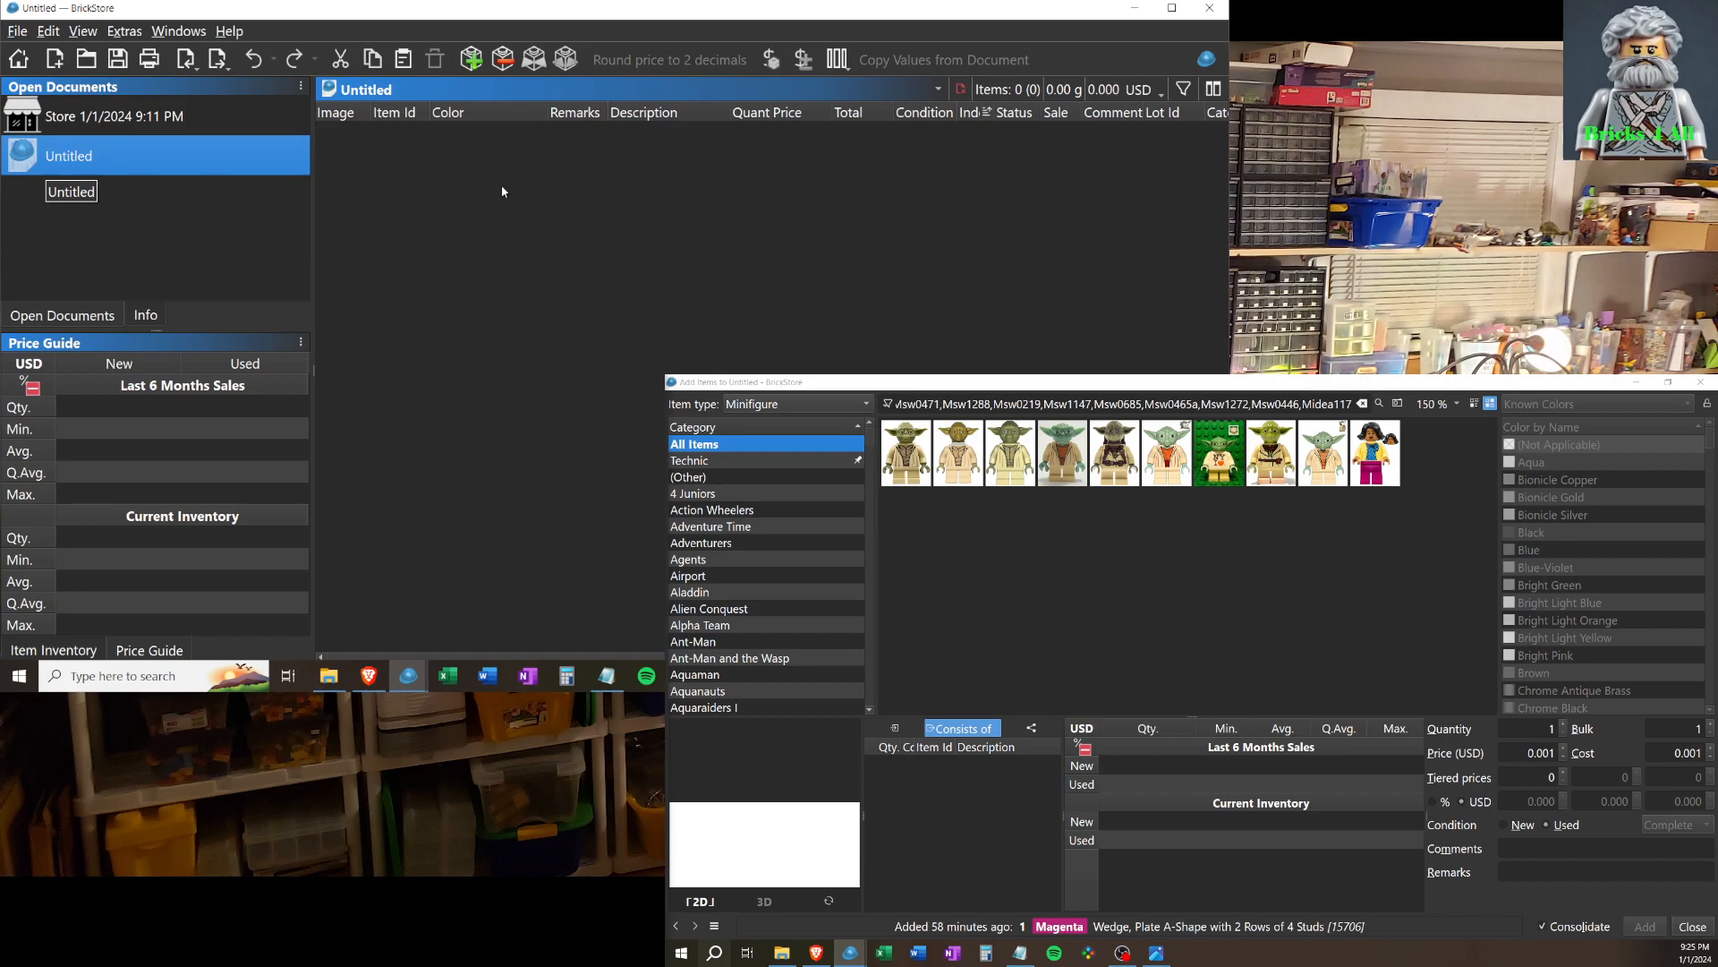
{"action": "right_click", "coordinate": [186, 162]}
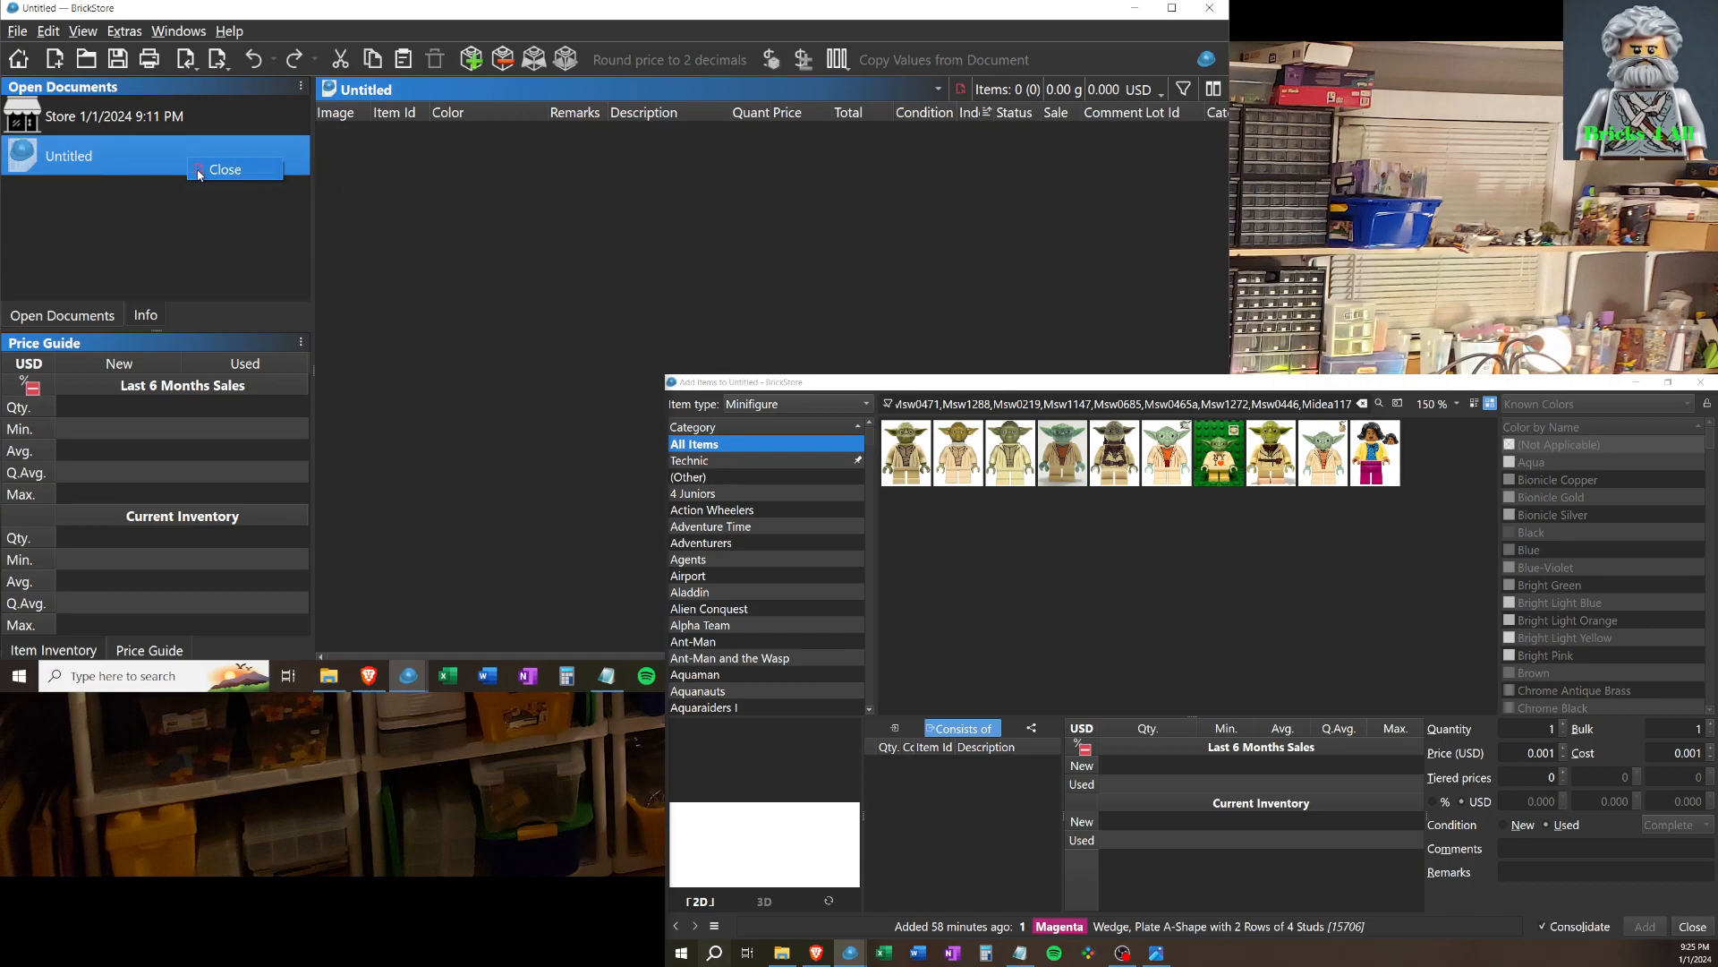
{"action": "left_click", "coordinate": [145, 158]}
{"action": "left_click", "coordinate": [117, 59]}
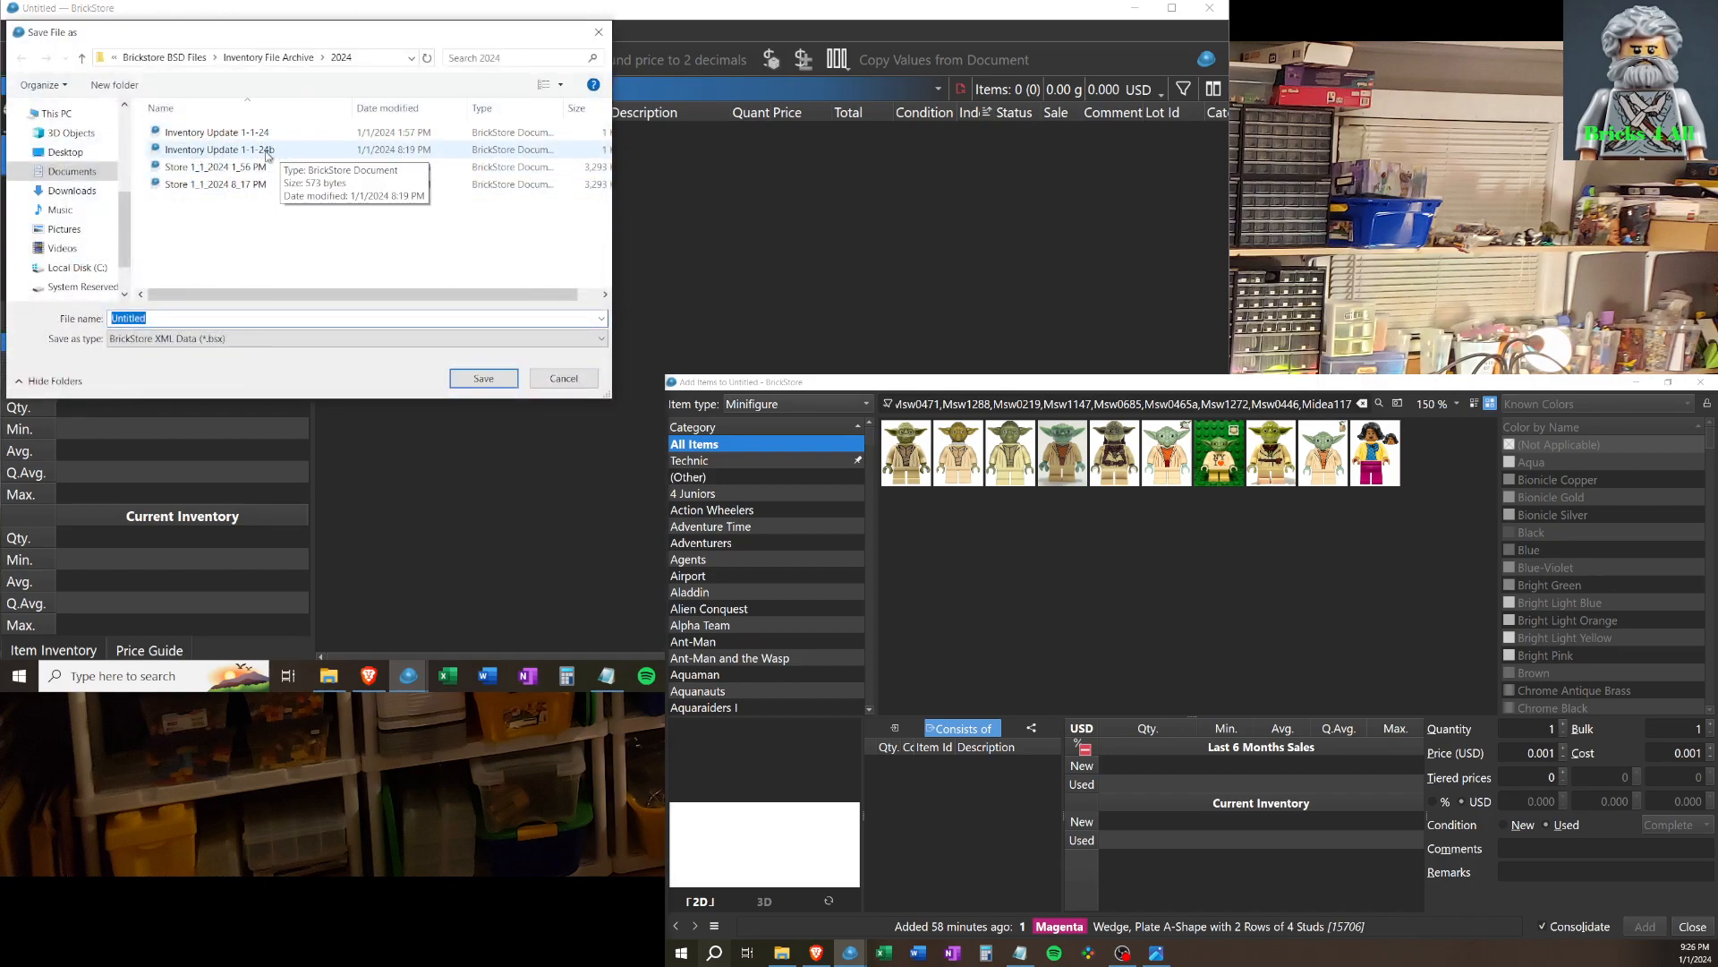
{"action": "left_click", "coordinate": [562, 378]}
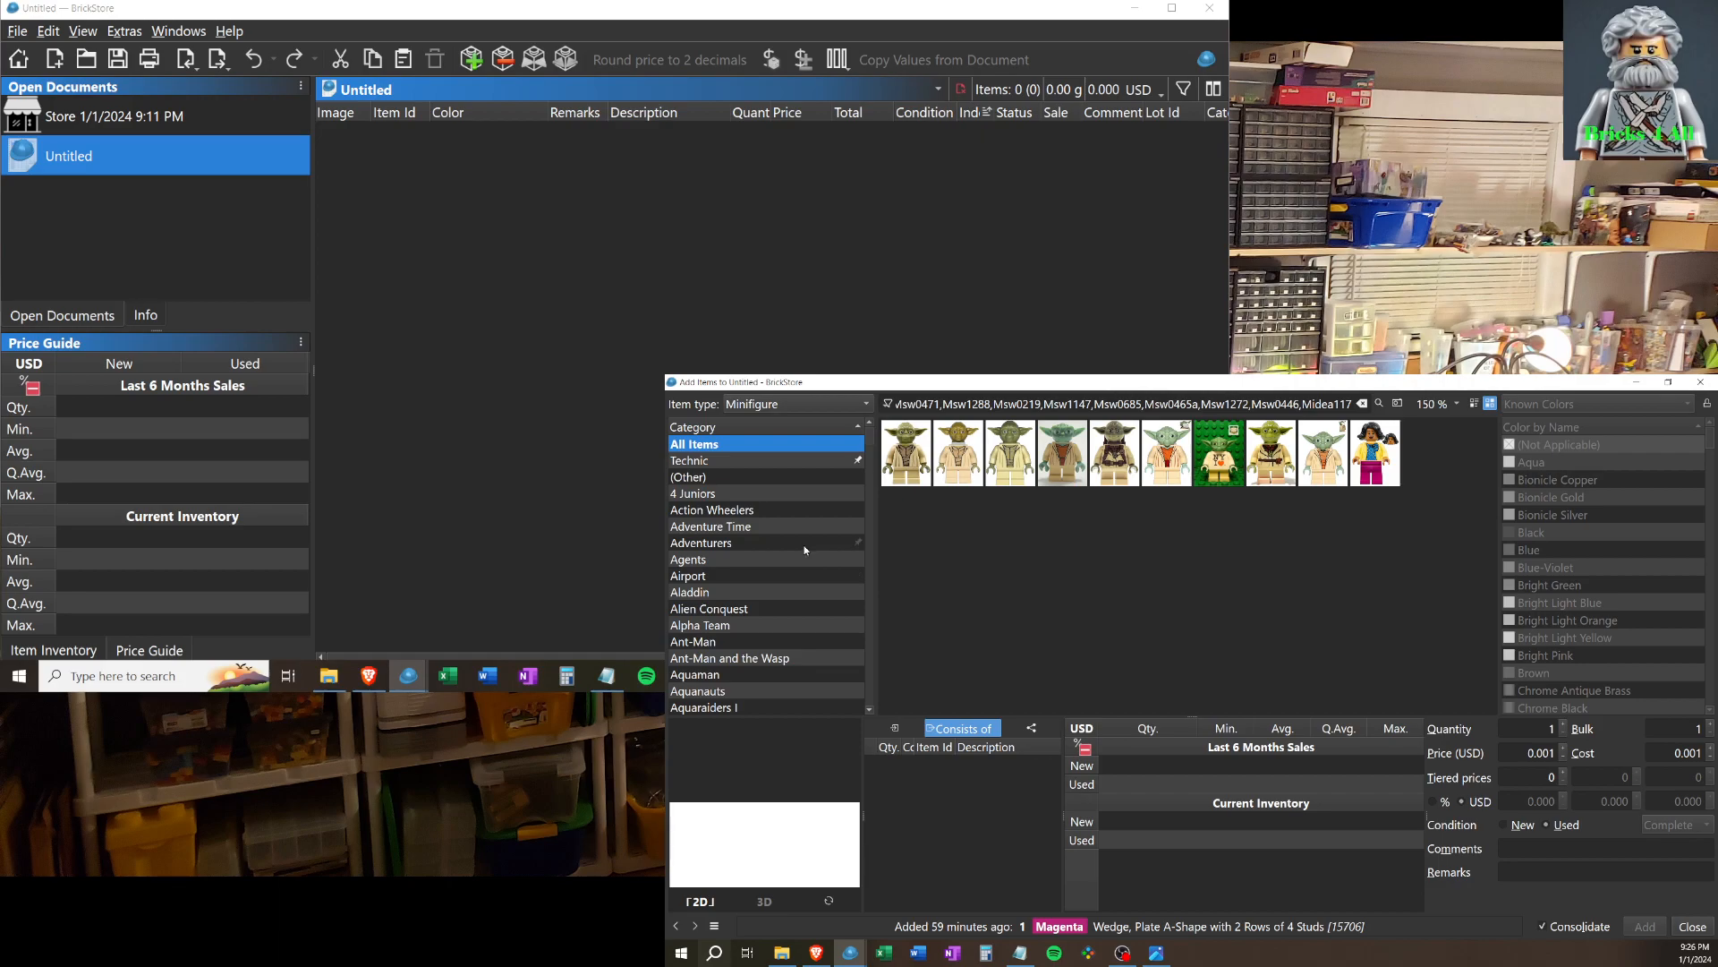
Set the item type for adding items to Part and open the item scanner.
{"action": "left_click", "coordinate": [811, 406]}
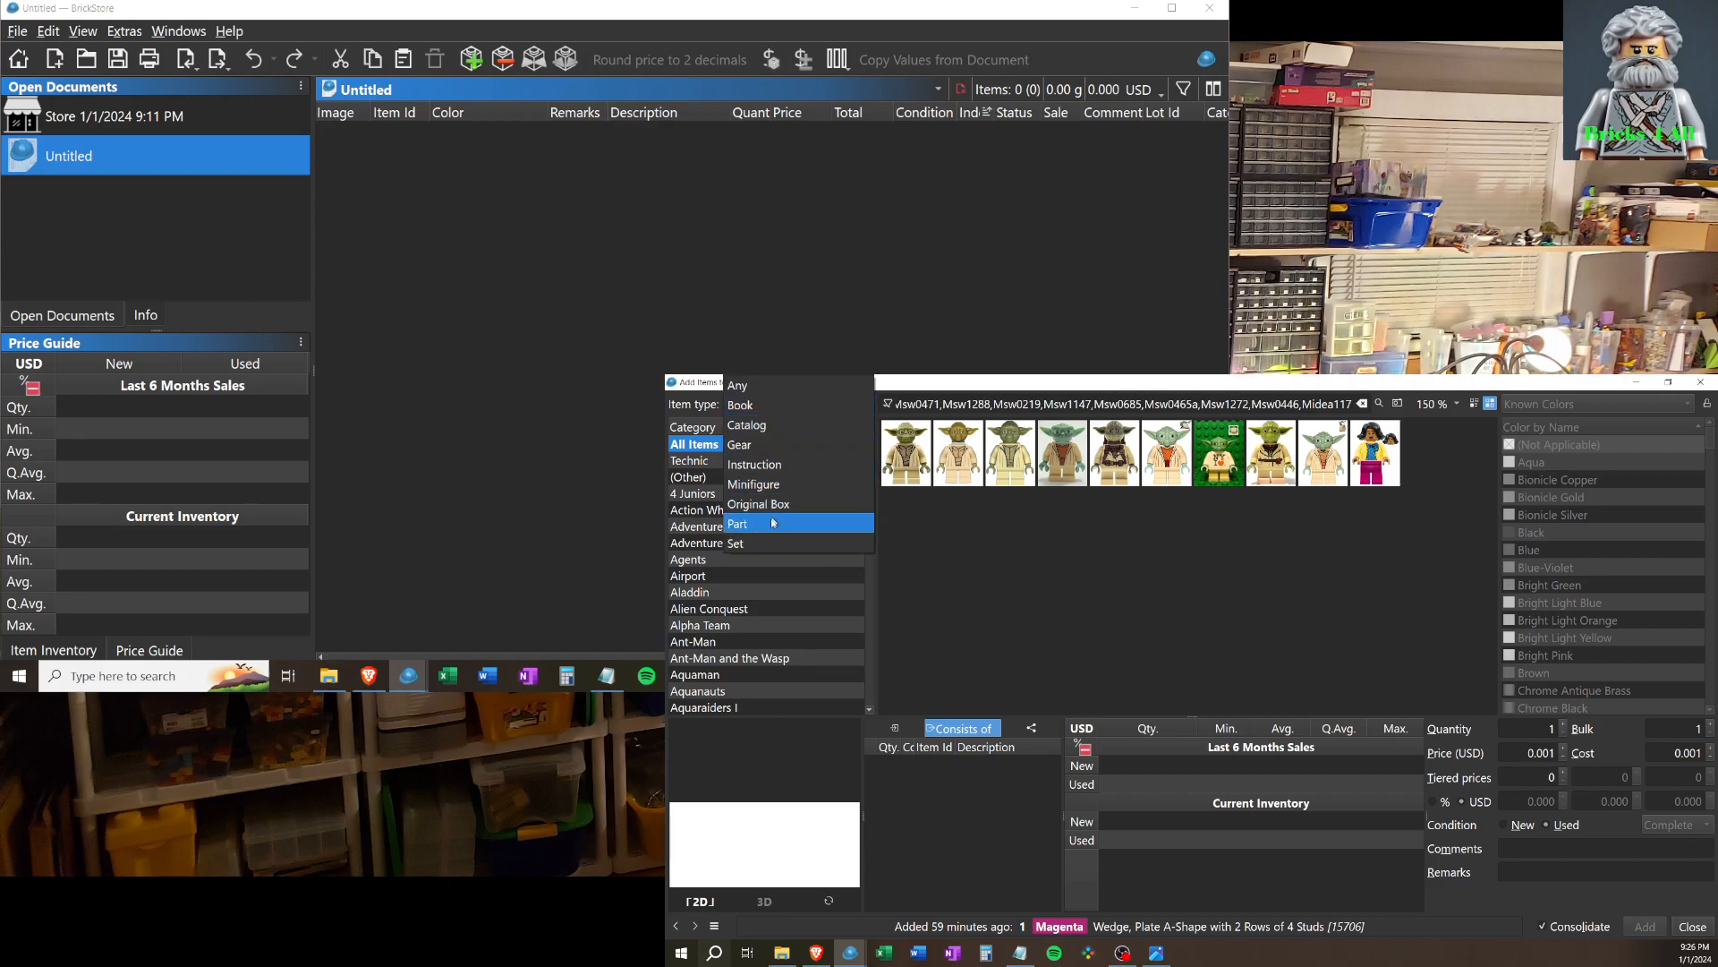
{"action": "left_click", "coordinate": [751, 523]}
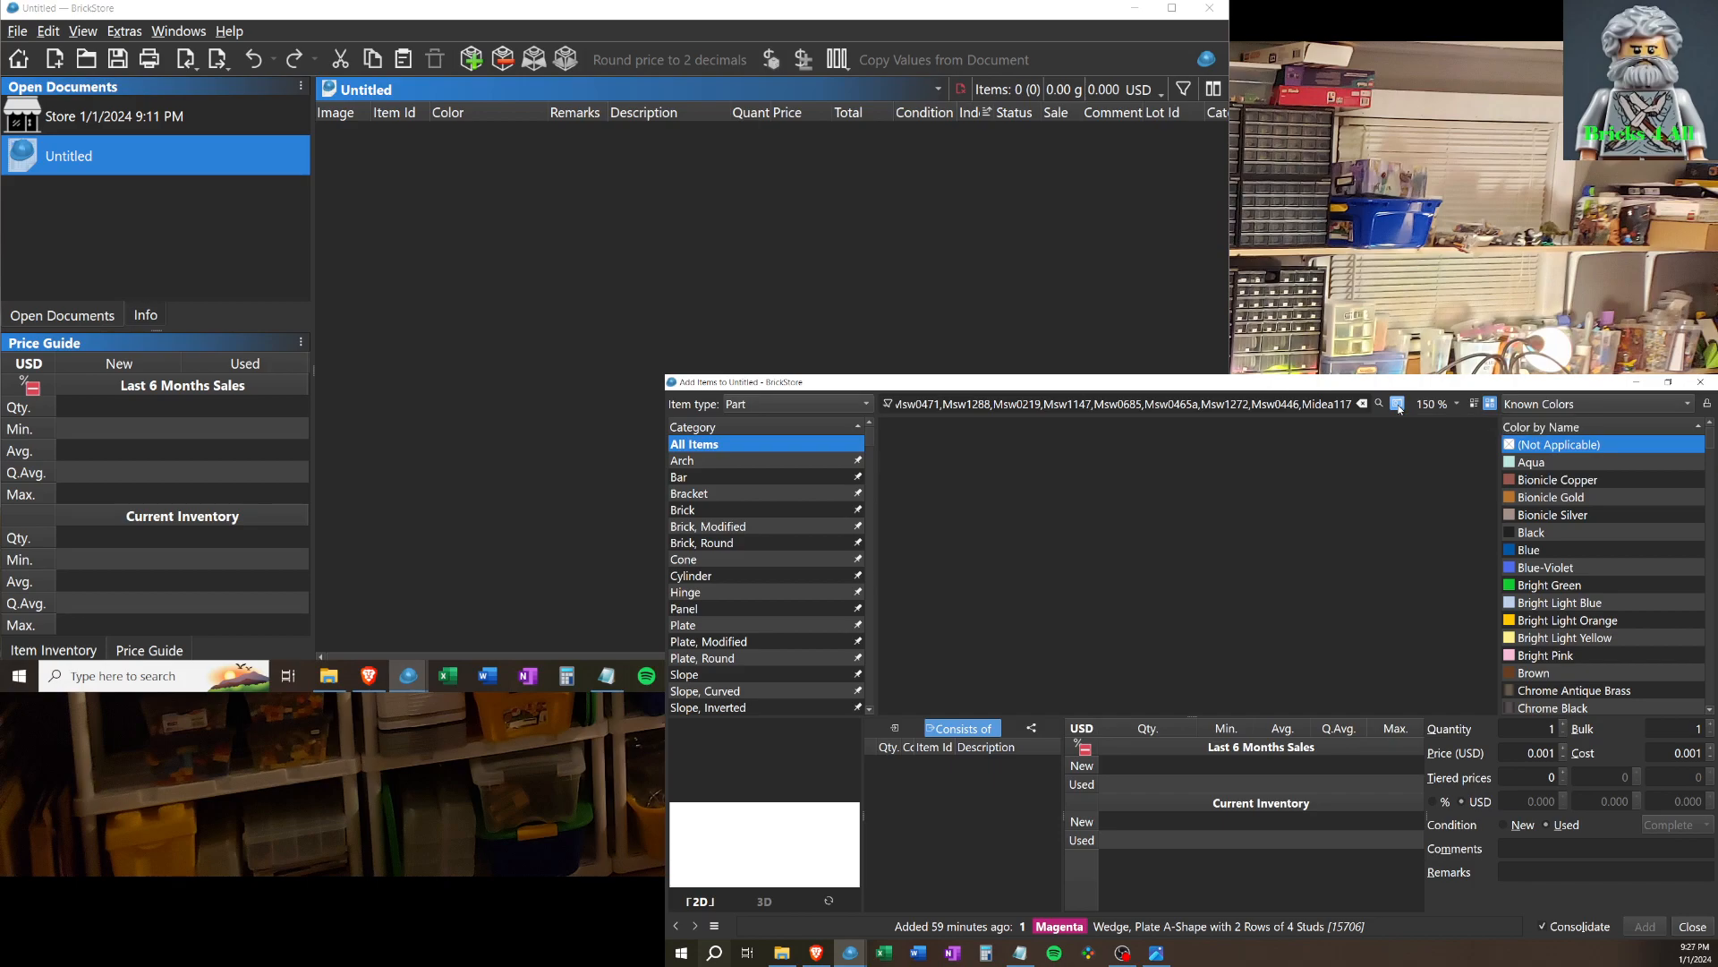
{"action": "key", "text": "ctrl+d"}
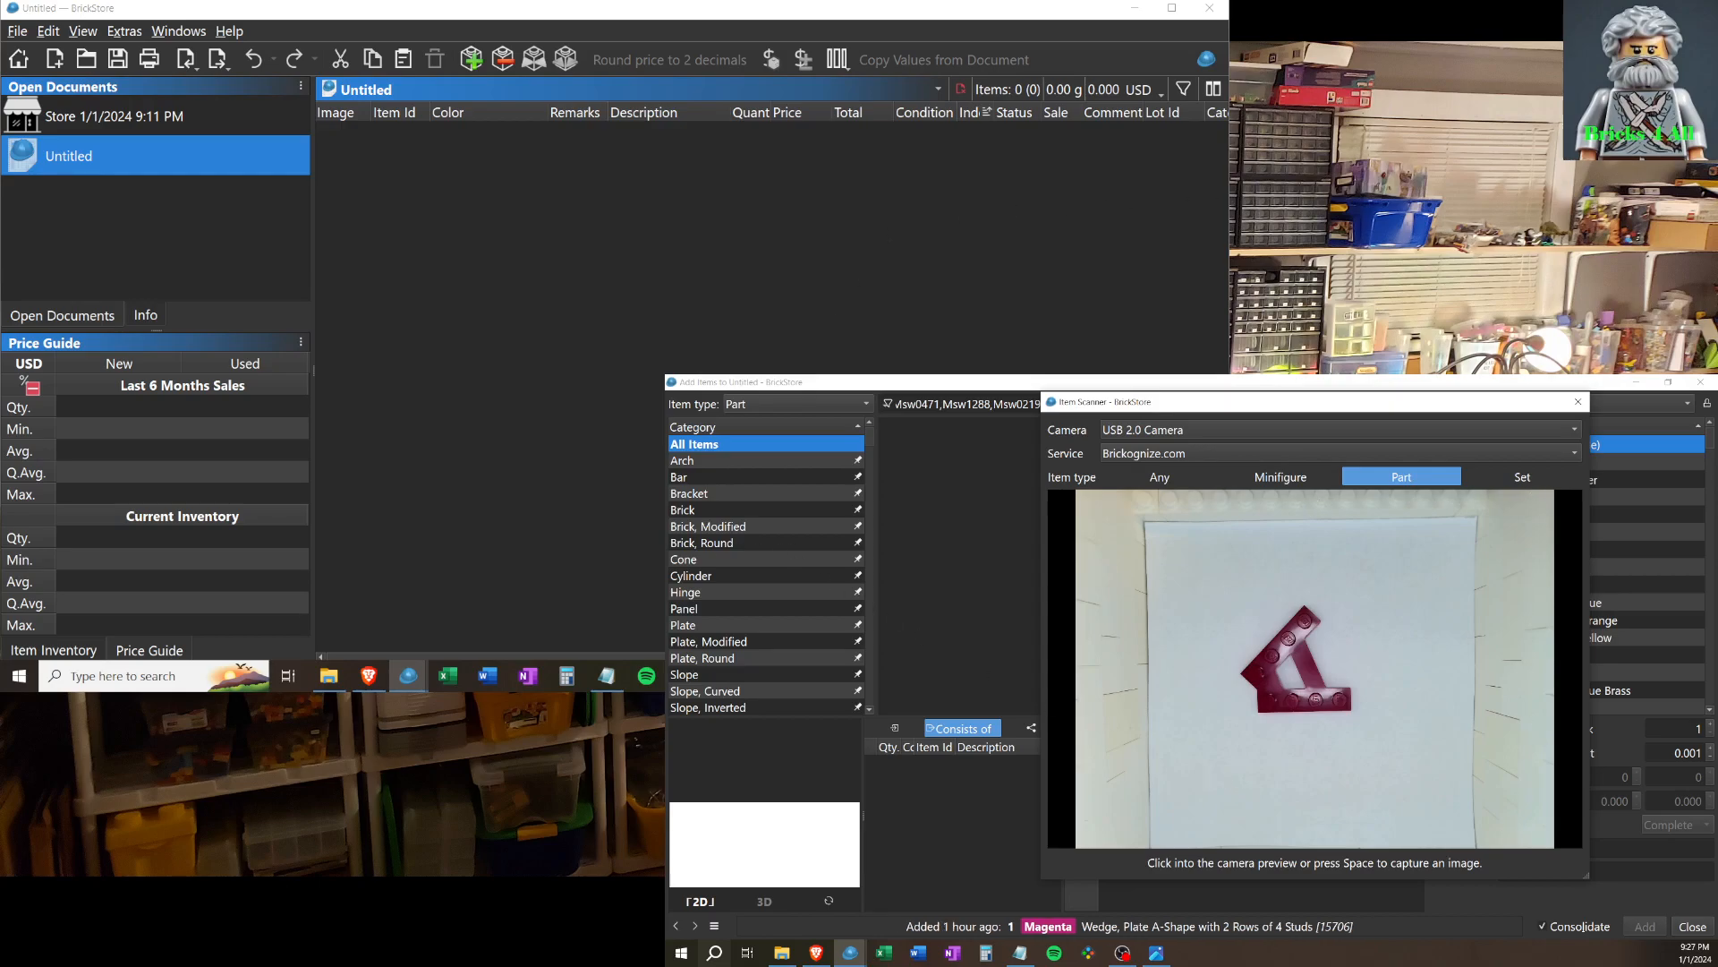
View the photo of the light box with the scanning camera and put it away again.
{"action": "left_click", "coordinate": [1156, 952]}
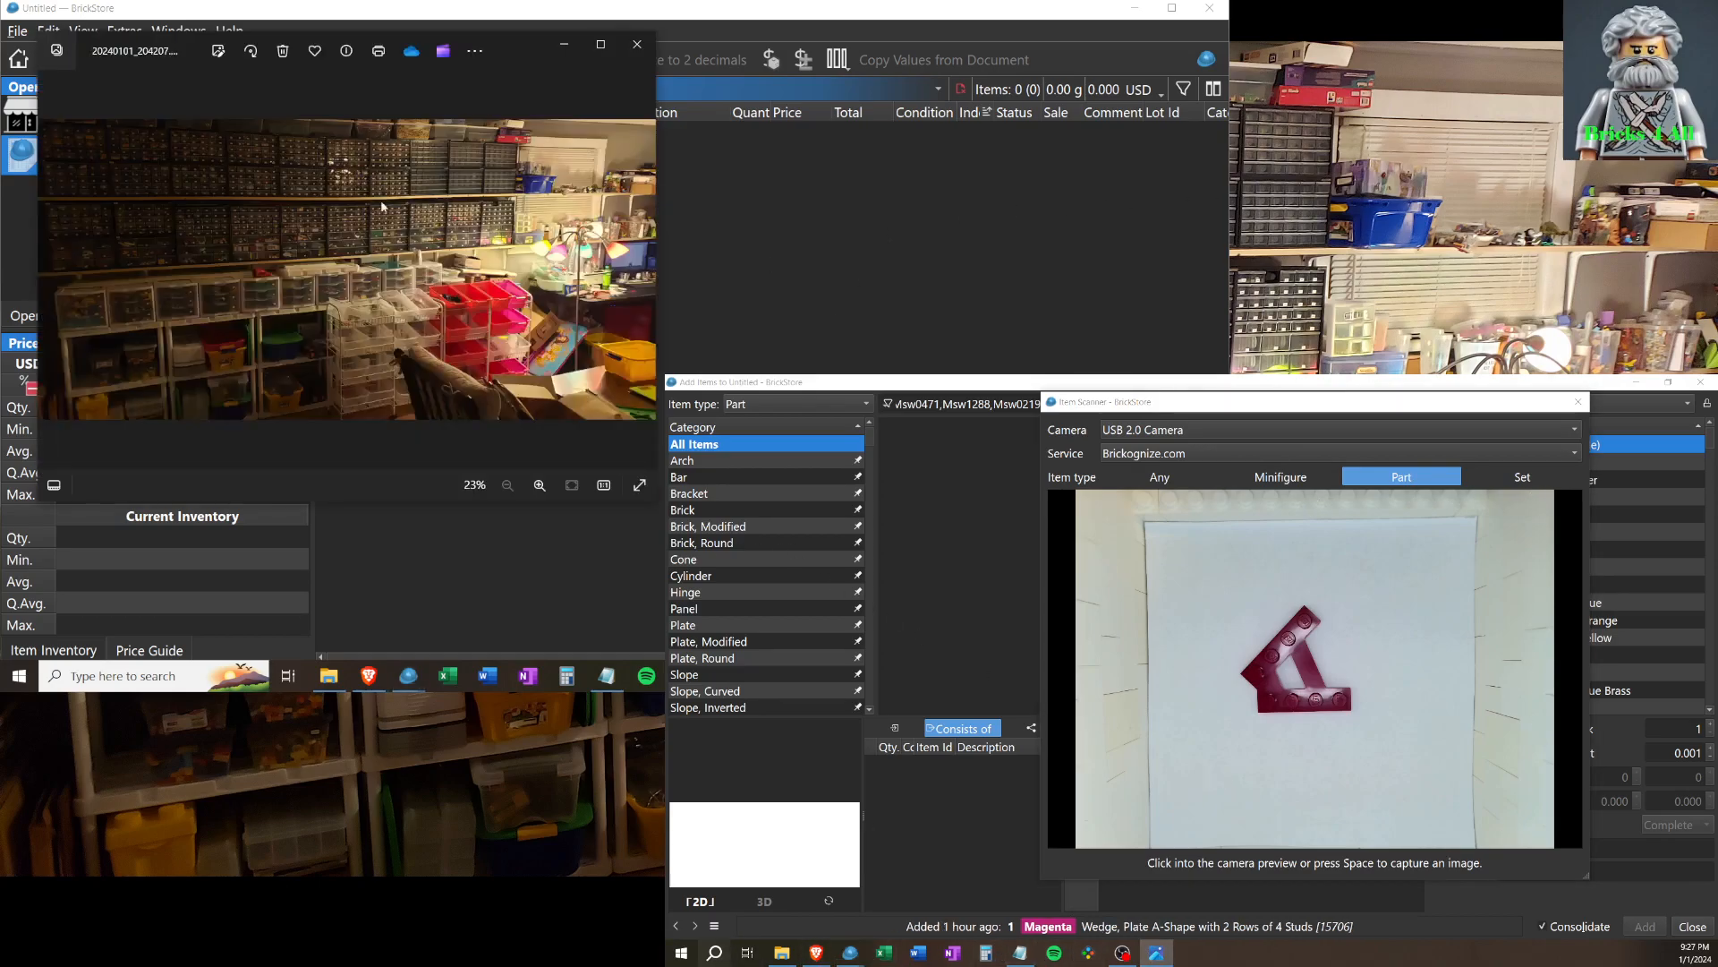
{"action": "left_click", "coordinate": [52, 271]}
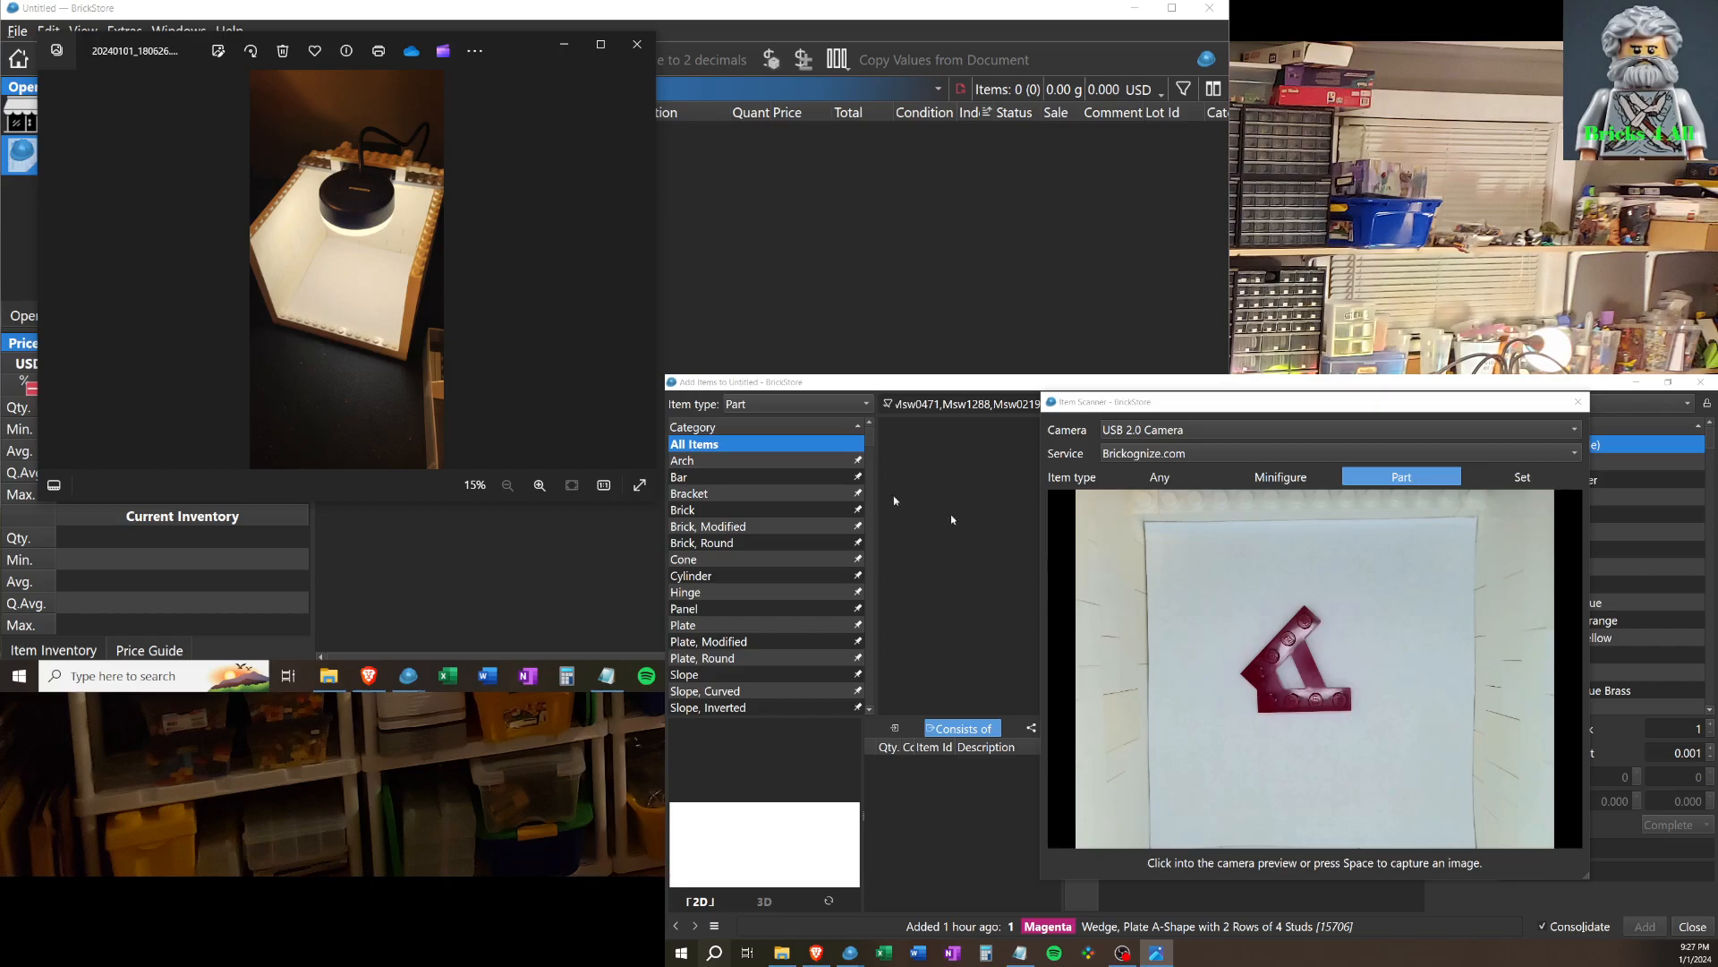
{"action": "left_click", "coordinate": [564, 44]}
Scan the piece under the camera and choose the match 15706, Wedge, Plate A-Shape with 2 Rows of 4 Studs, in Magenta.
{"action": "left_click", "coordinate": [1307, 666]}
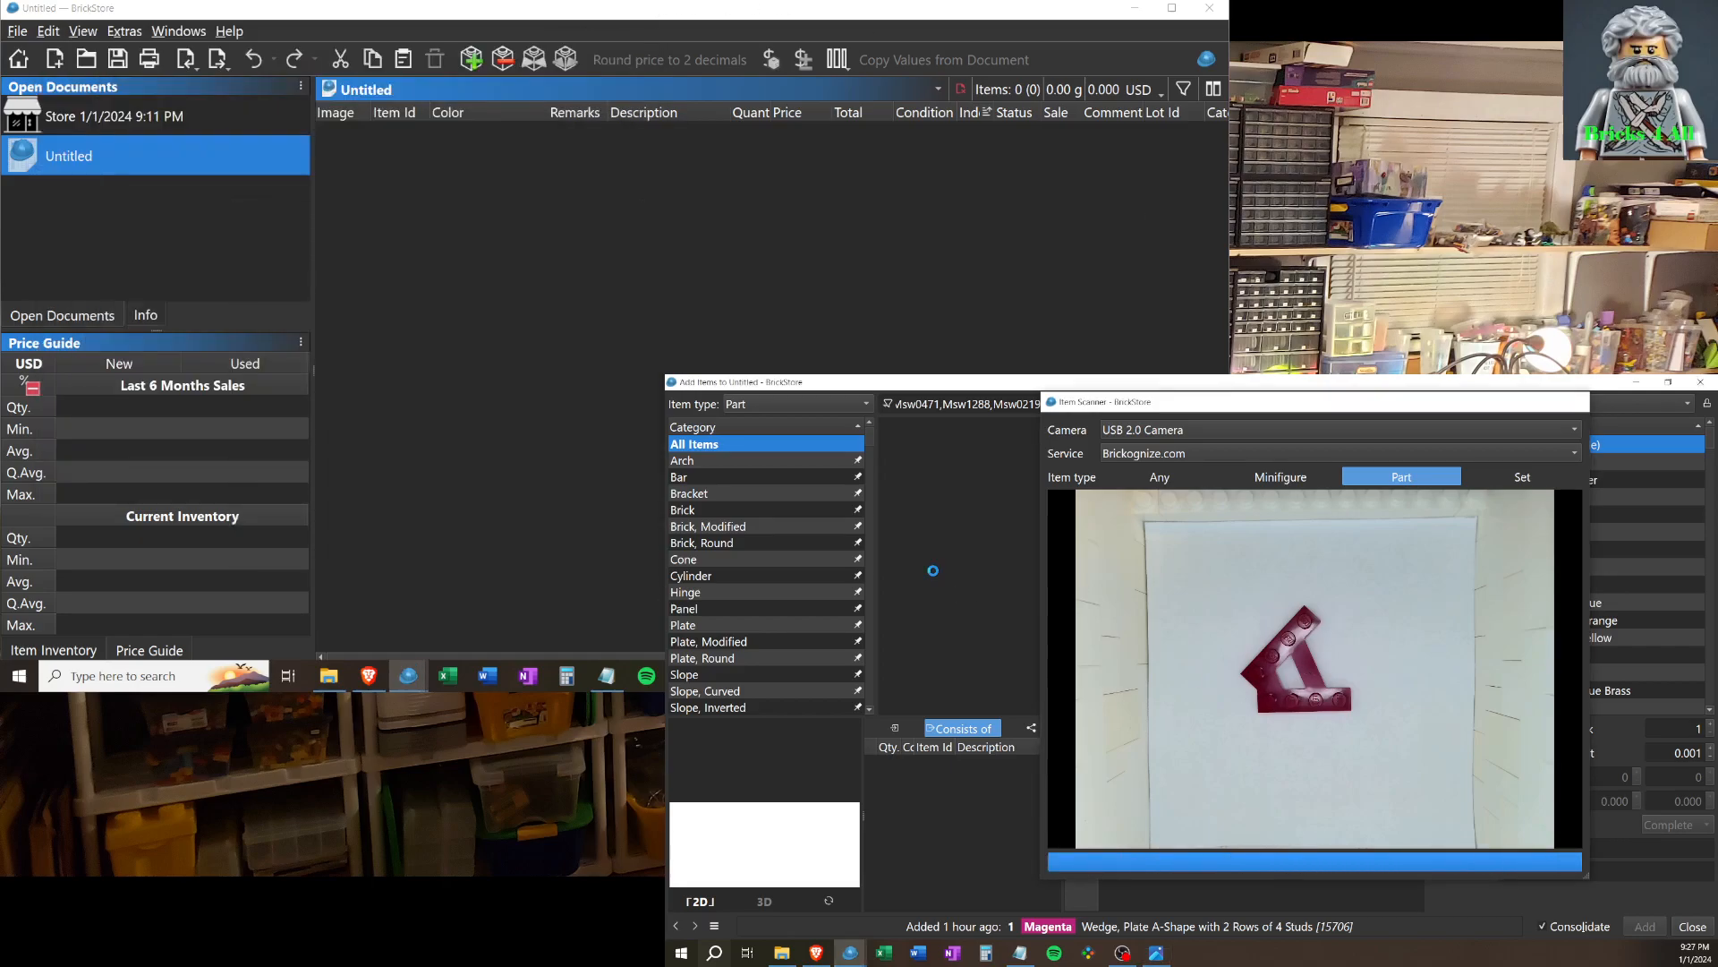
{"action": "left_click", "coordinate": [929, 451]}
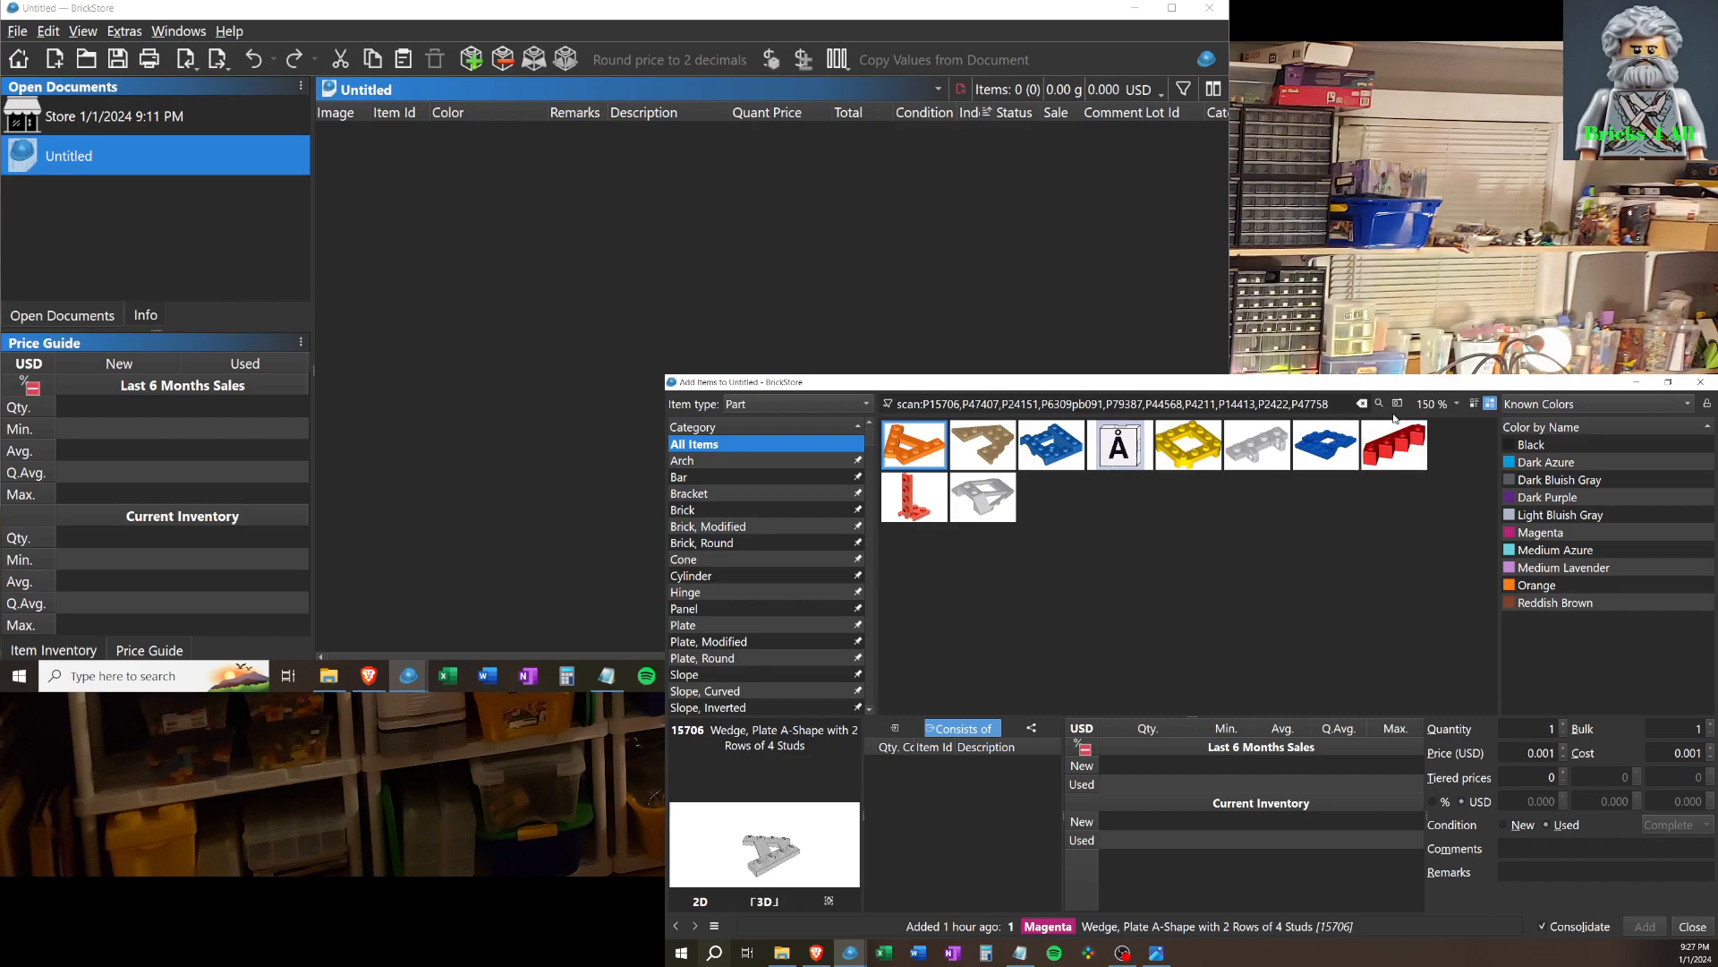
{"action": "key", "text": "ctrl+s"}
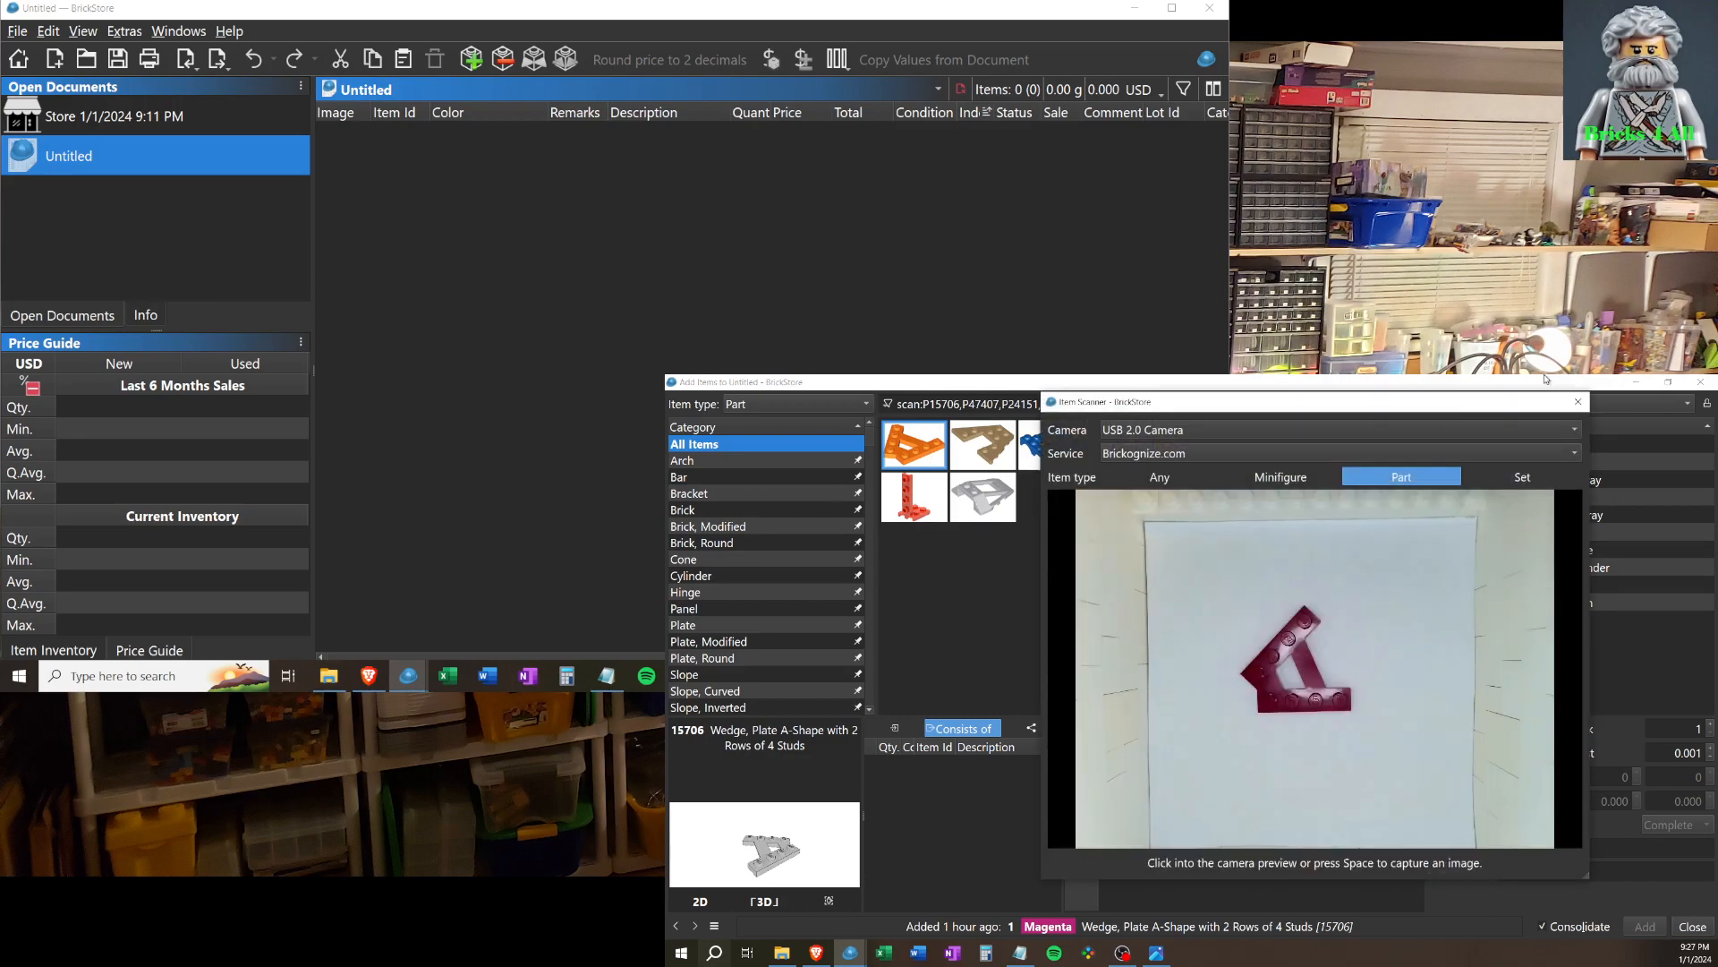
{"action": "left_click", "coordinate": [1578, 401]}
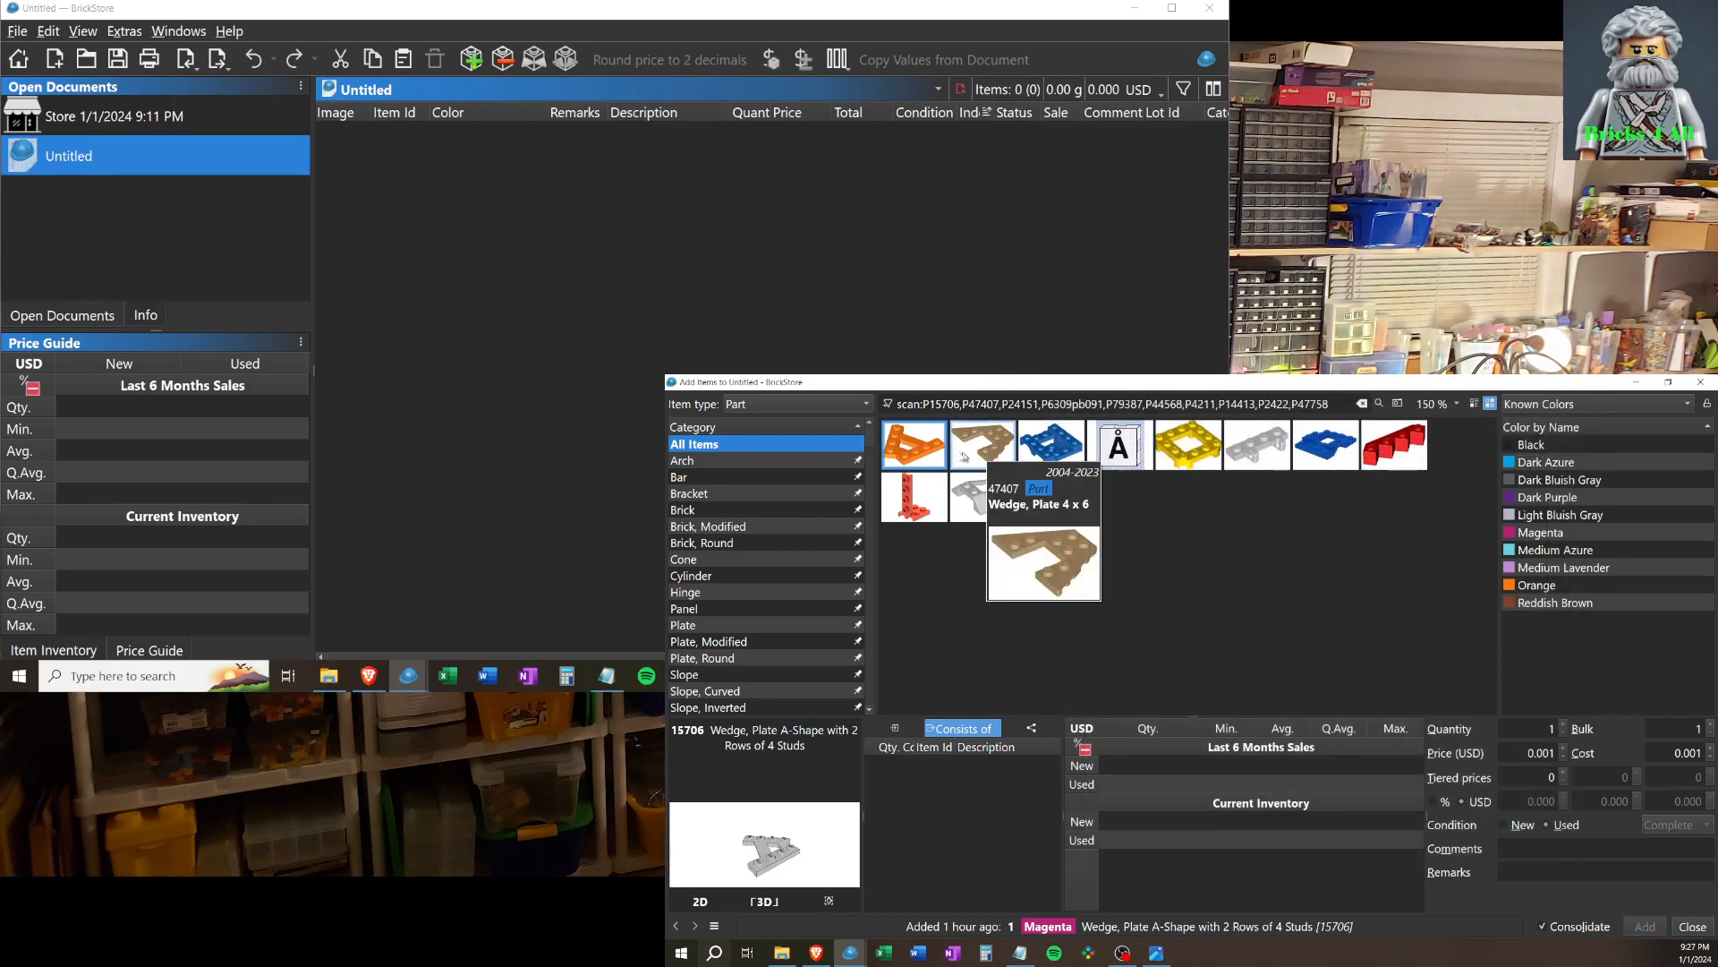
{"action": "mouse_move", "coordinate": [917, 452]}
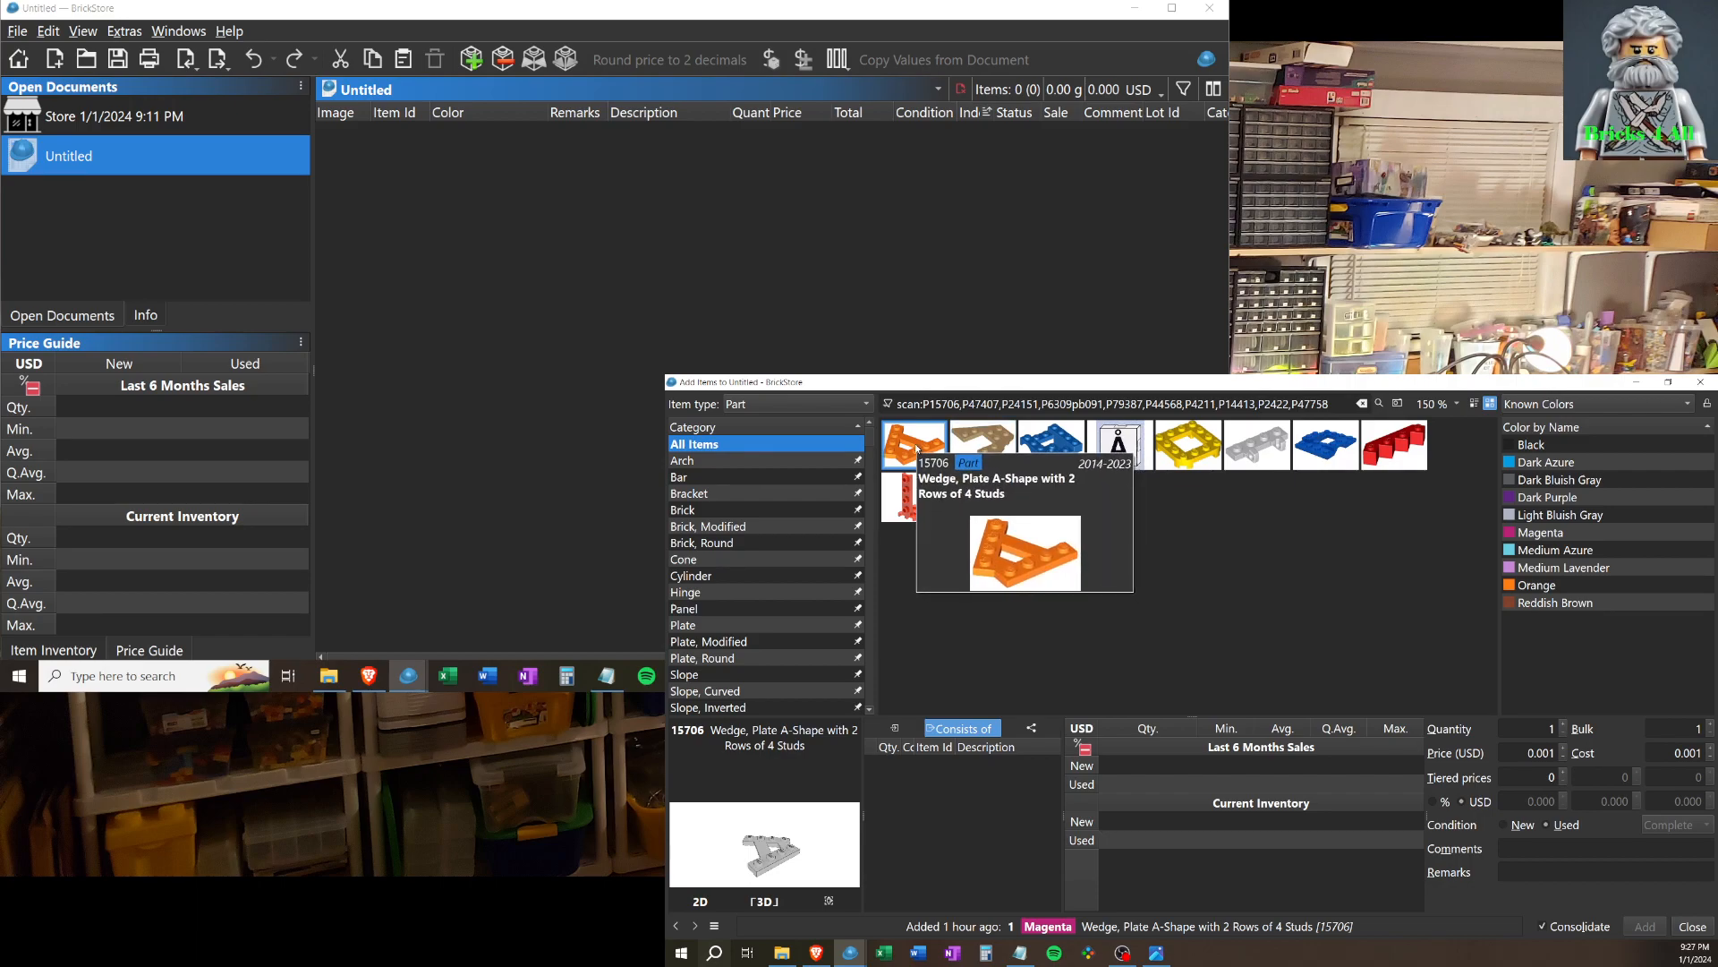
{"action": "left_click", "coordinate": [1572, 533]}
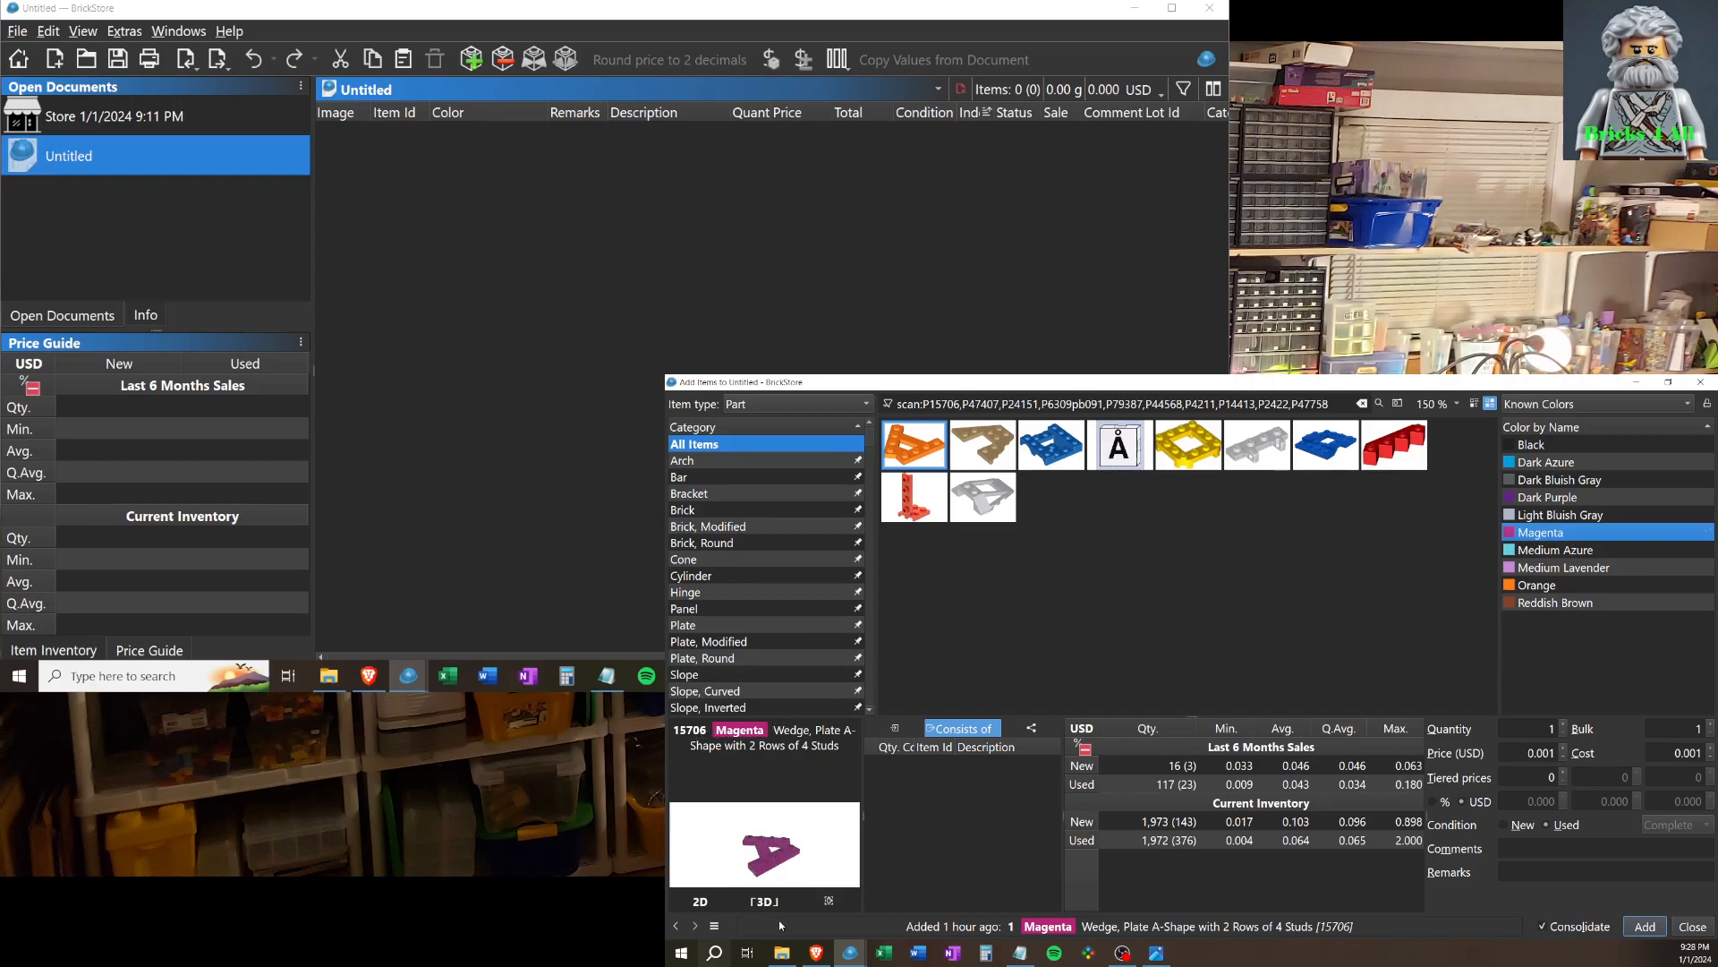
Examine which sets the magenta wedge plate appears in, along with its recent sales and current inventory figures.
{"action": "mouse_move", "coordinate": [779, 848]}
{"action": "left_mouse_down"}
{"action": "mouse_move", "coordinate": [783, 814]}
{"action": "mouse_move", "coordinate": [776, 852]}
{"action": "left_mouse_up"}
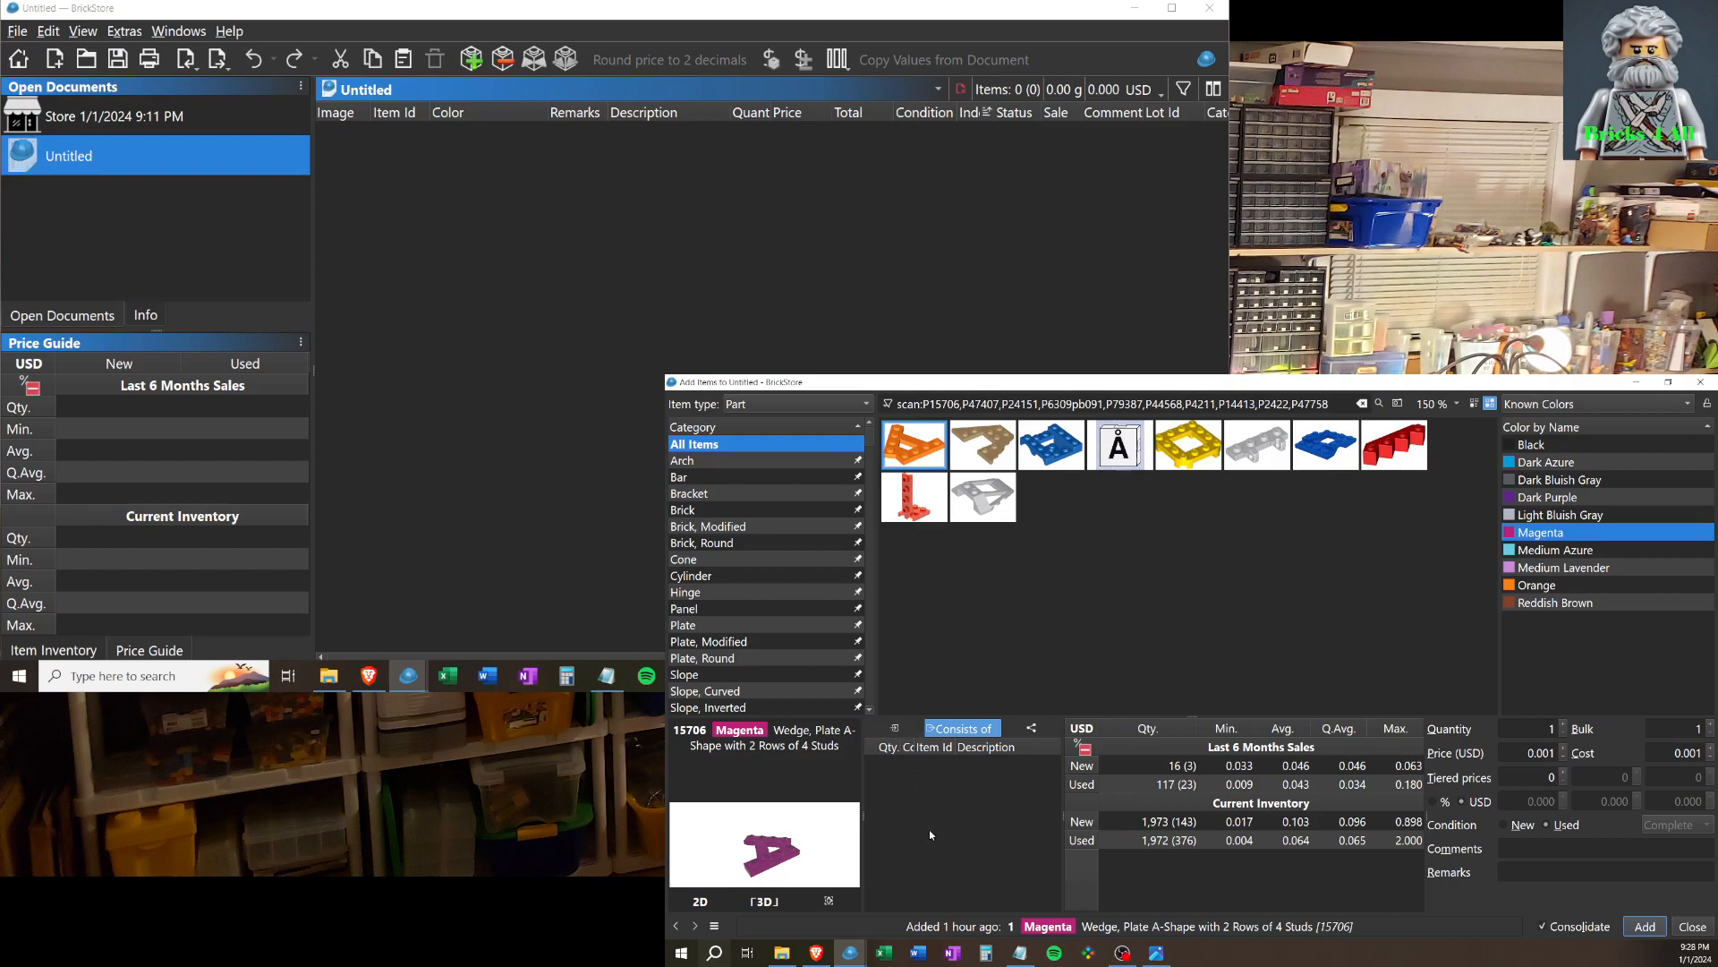
{"action": "left_click", "coordinate": [899, 729]}
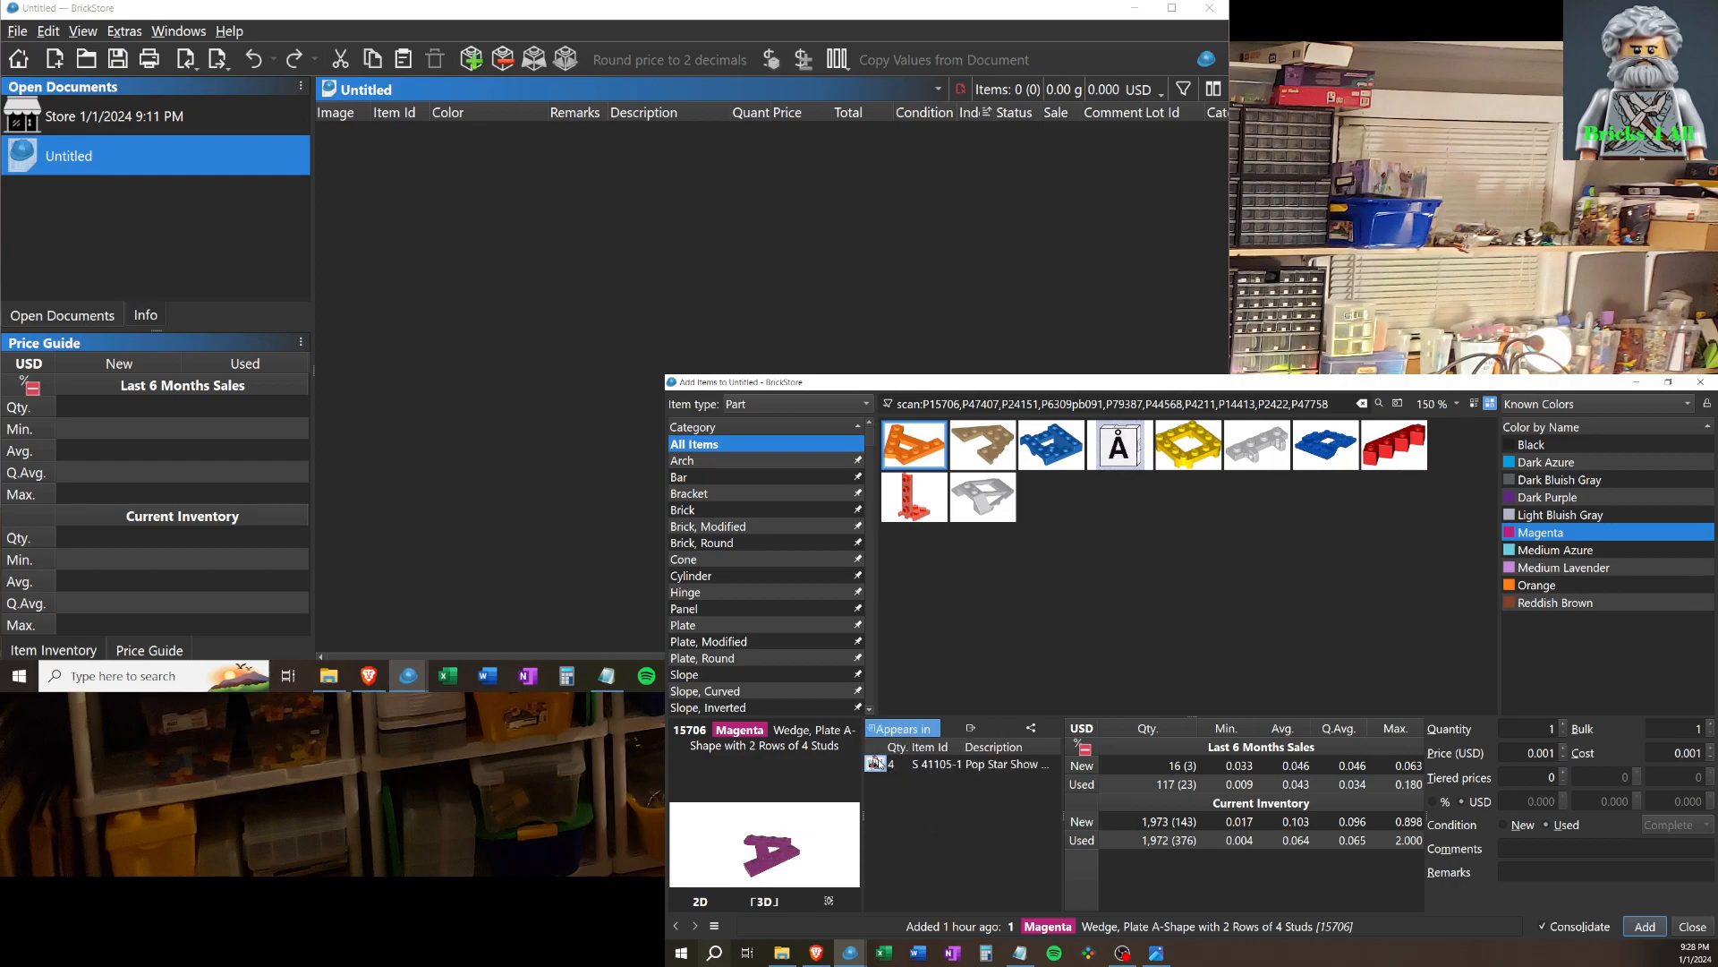
{"action": "mouse_move", "coordinate": [877, 764]}
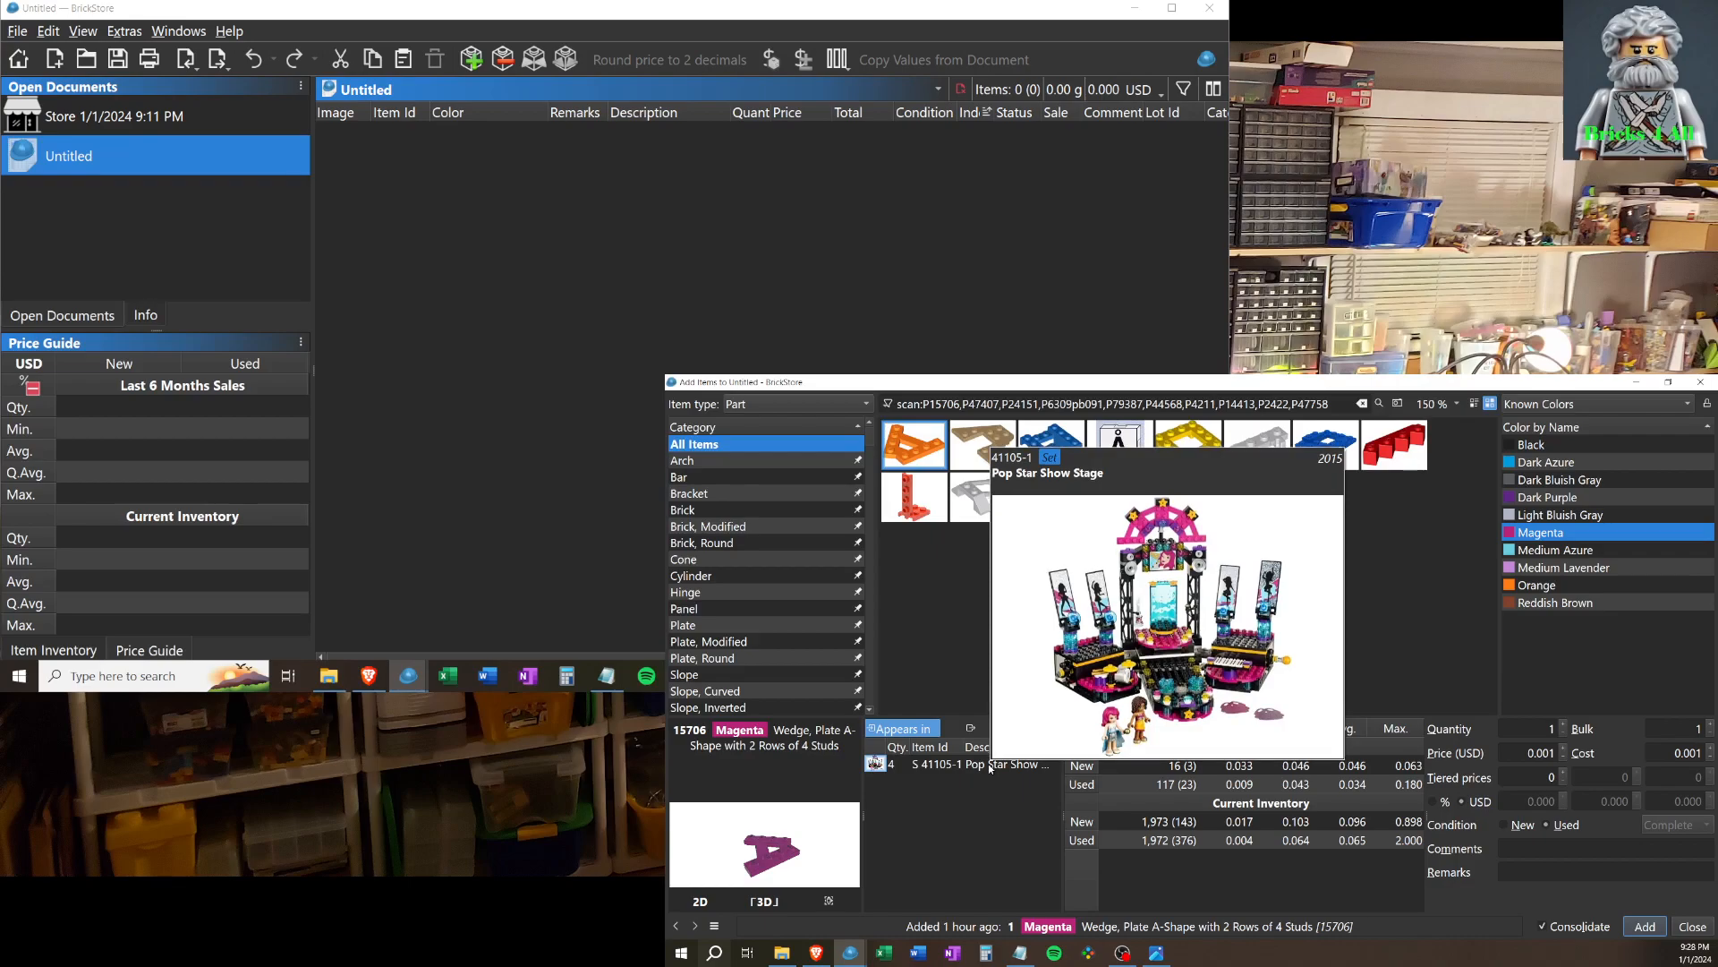
{"action": "mouse_move", "coordinate": [1167, 786]}
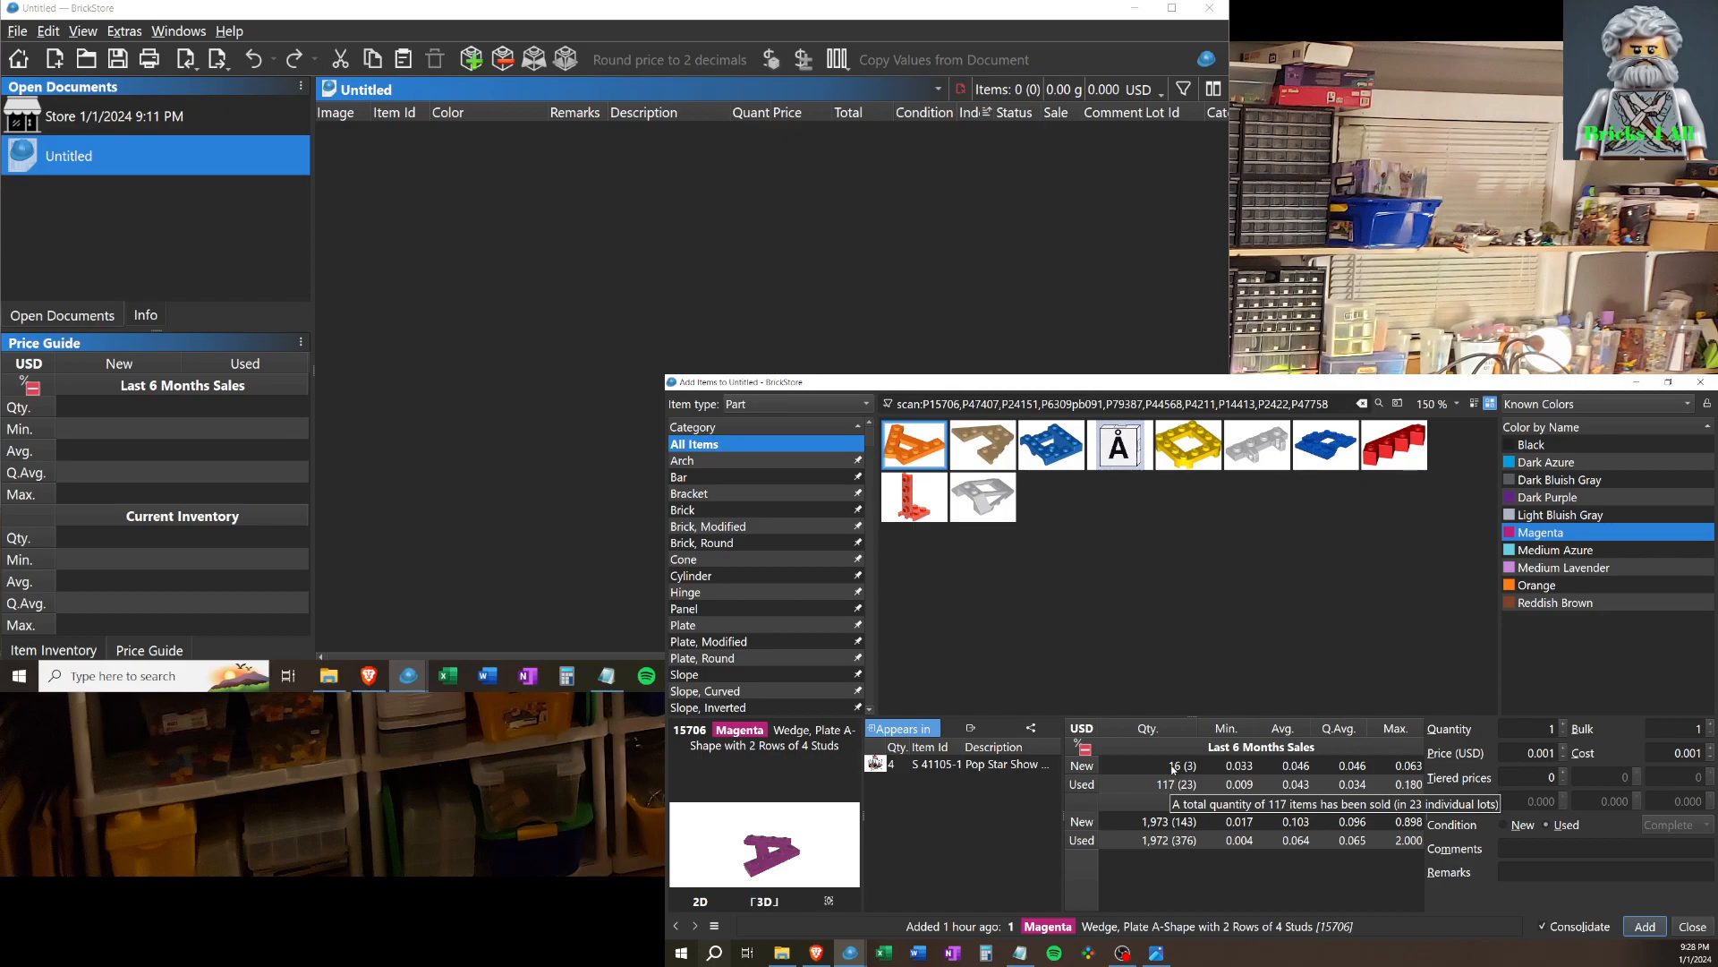
{"action": "mouse_move", "coordinate": [1164, 823]}
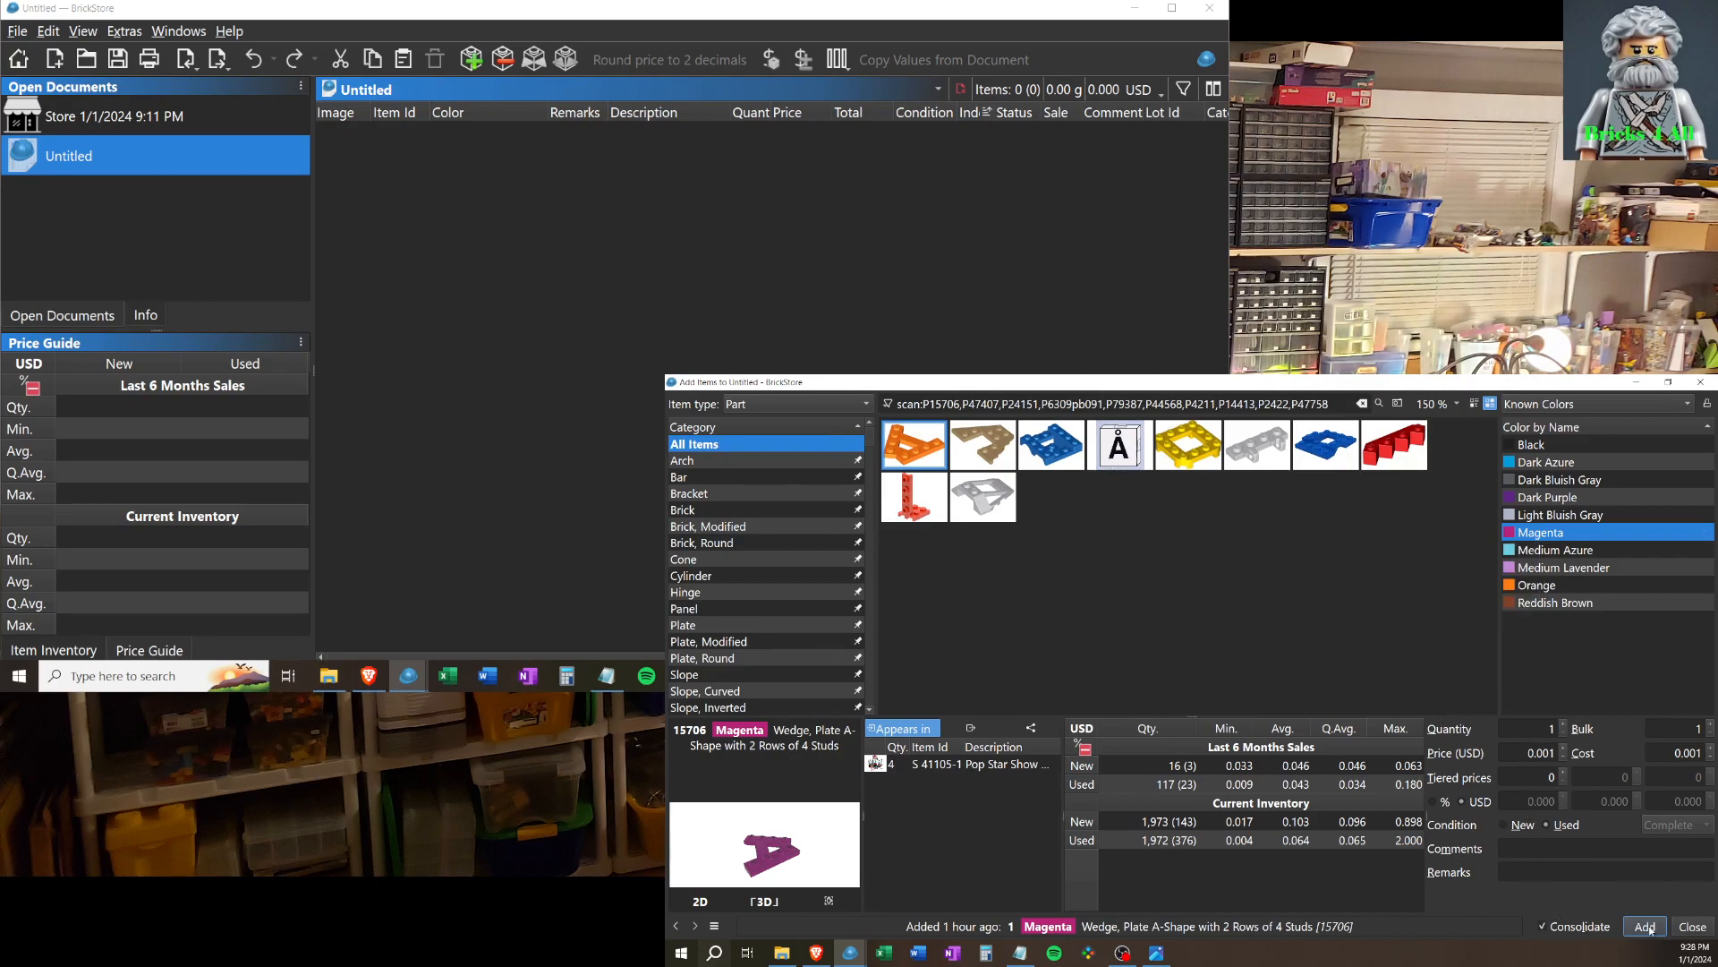
Add the used magenta wedge plate to the untitled document with quantity 1 and price 0.001 USD, leaving the item scanner closed.
{"action": "double_click", "coordinate": [1522, 730]}
{"action": "double_click", "coordinate": [1523, 754]}
{"action": "mouse_move", "coordinate": [1534, 535]}
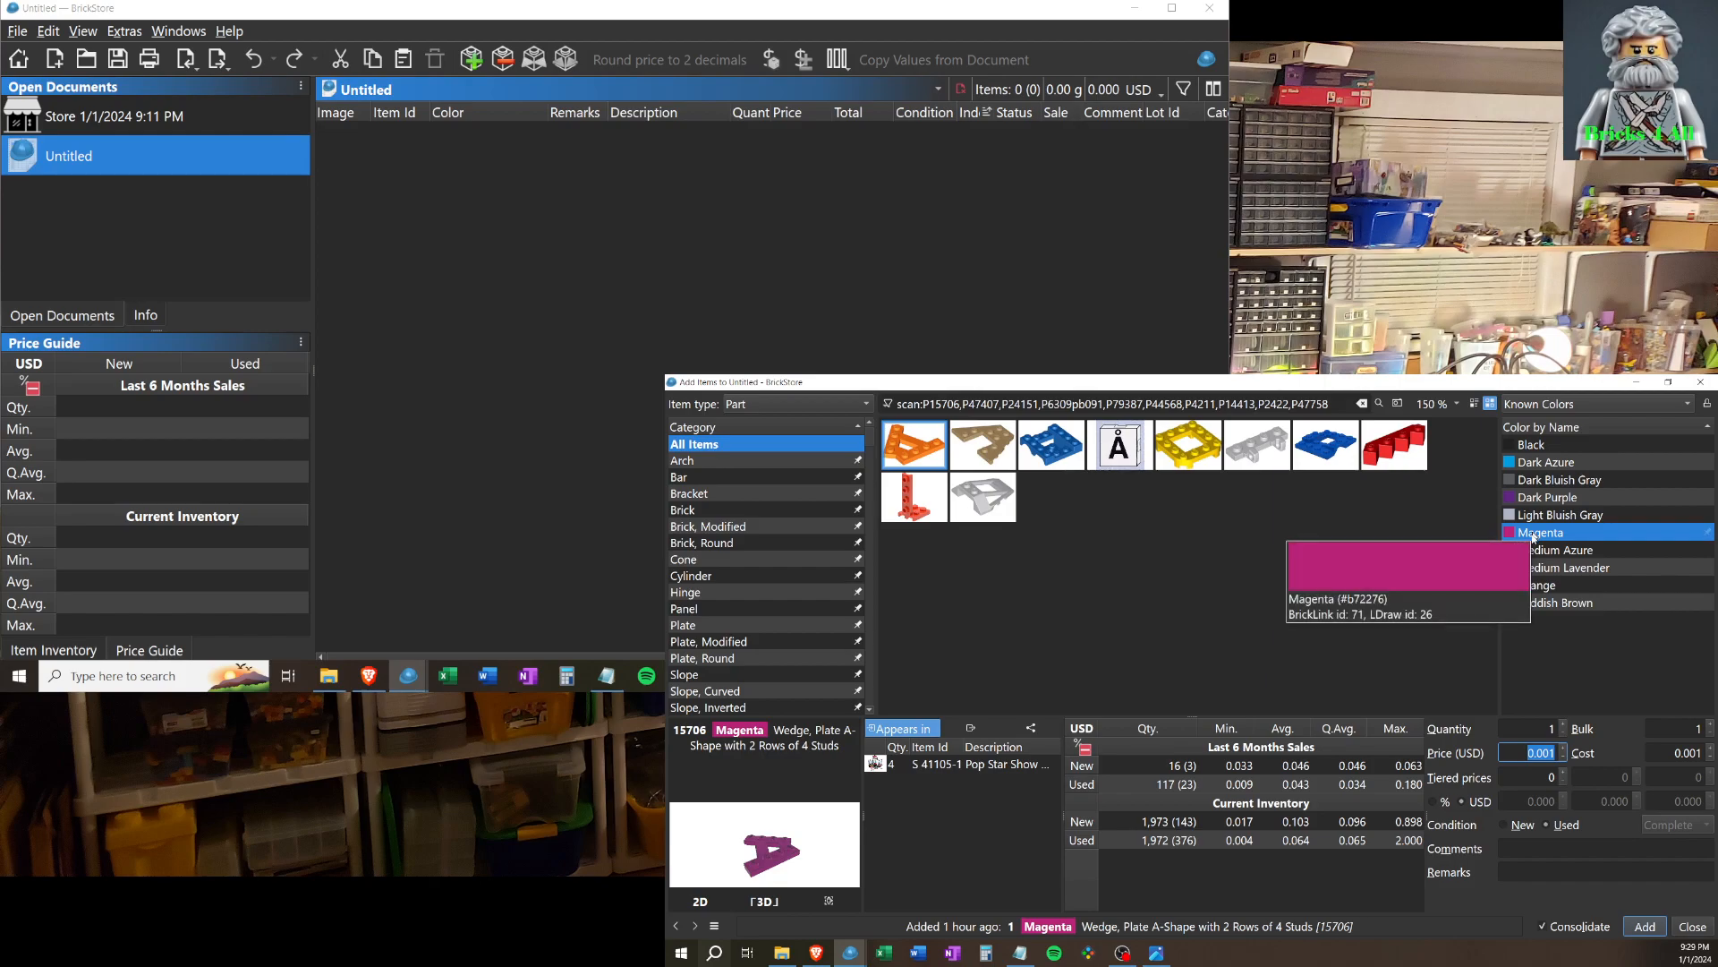
{"action": "left_click", "coordinate": [1644, 926]}
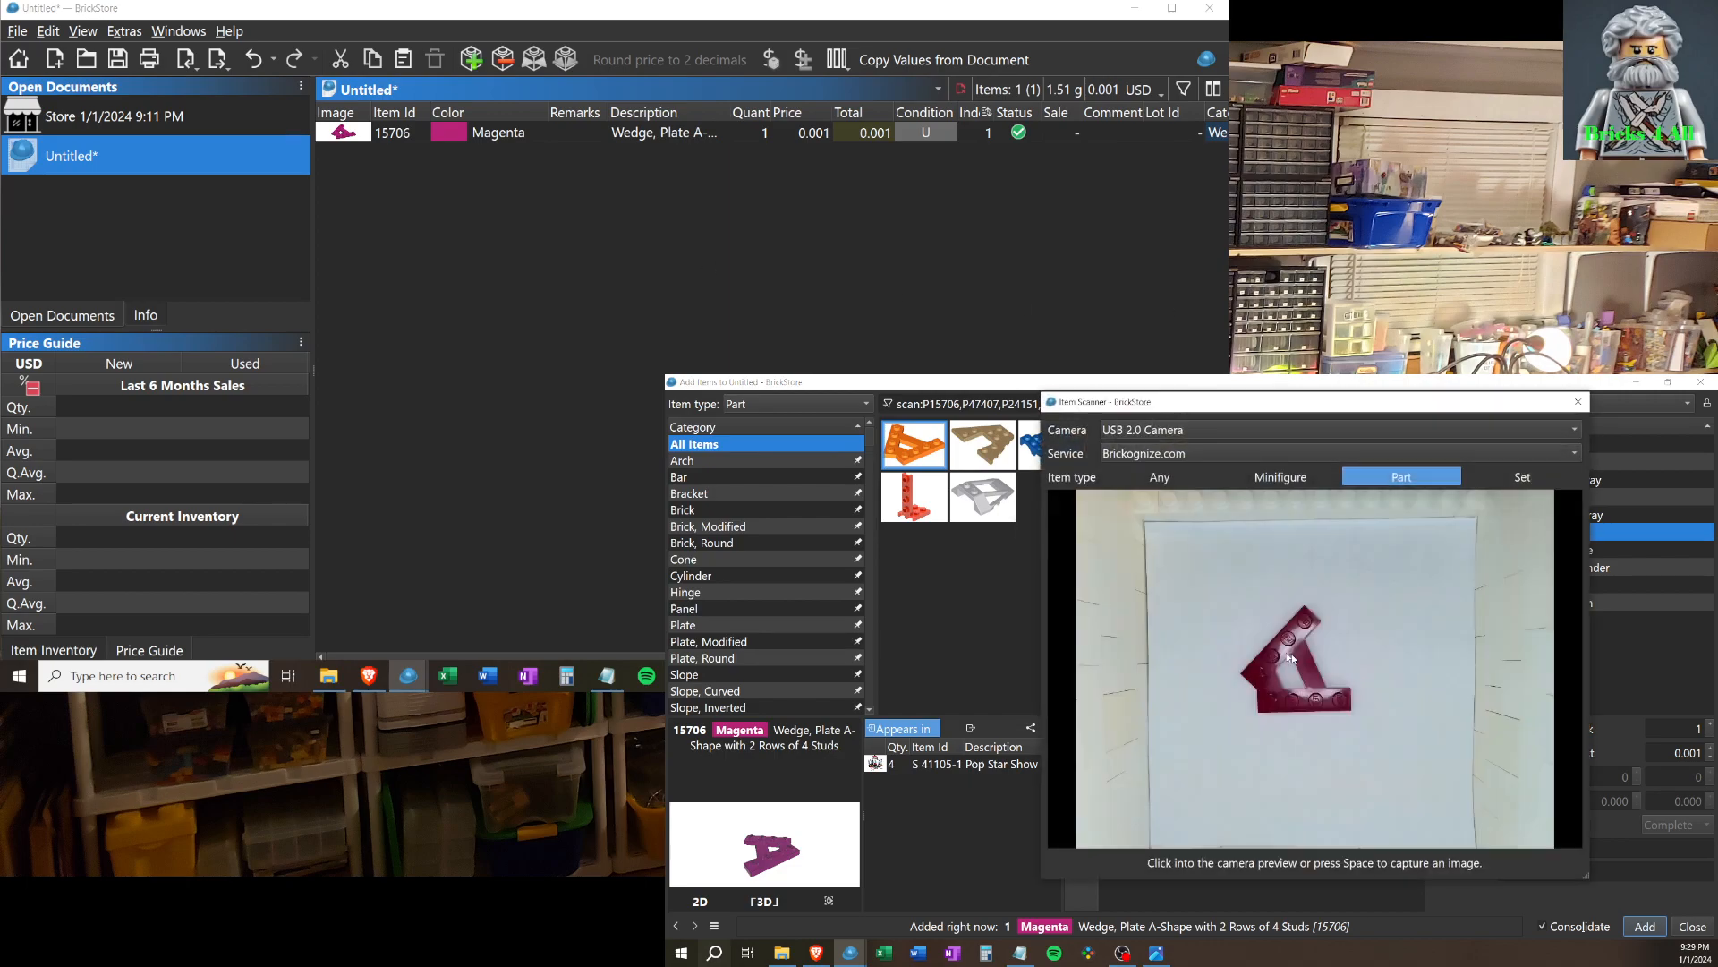
{"action": "left_click", "coordinate": [1579, 399]}
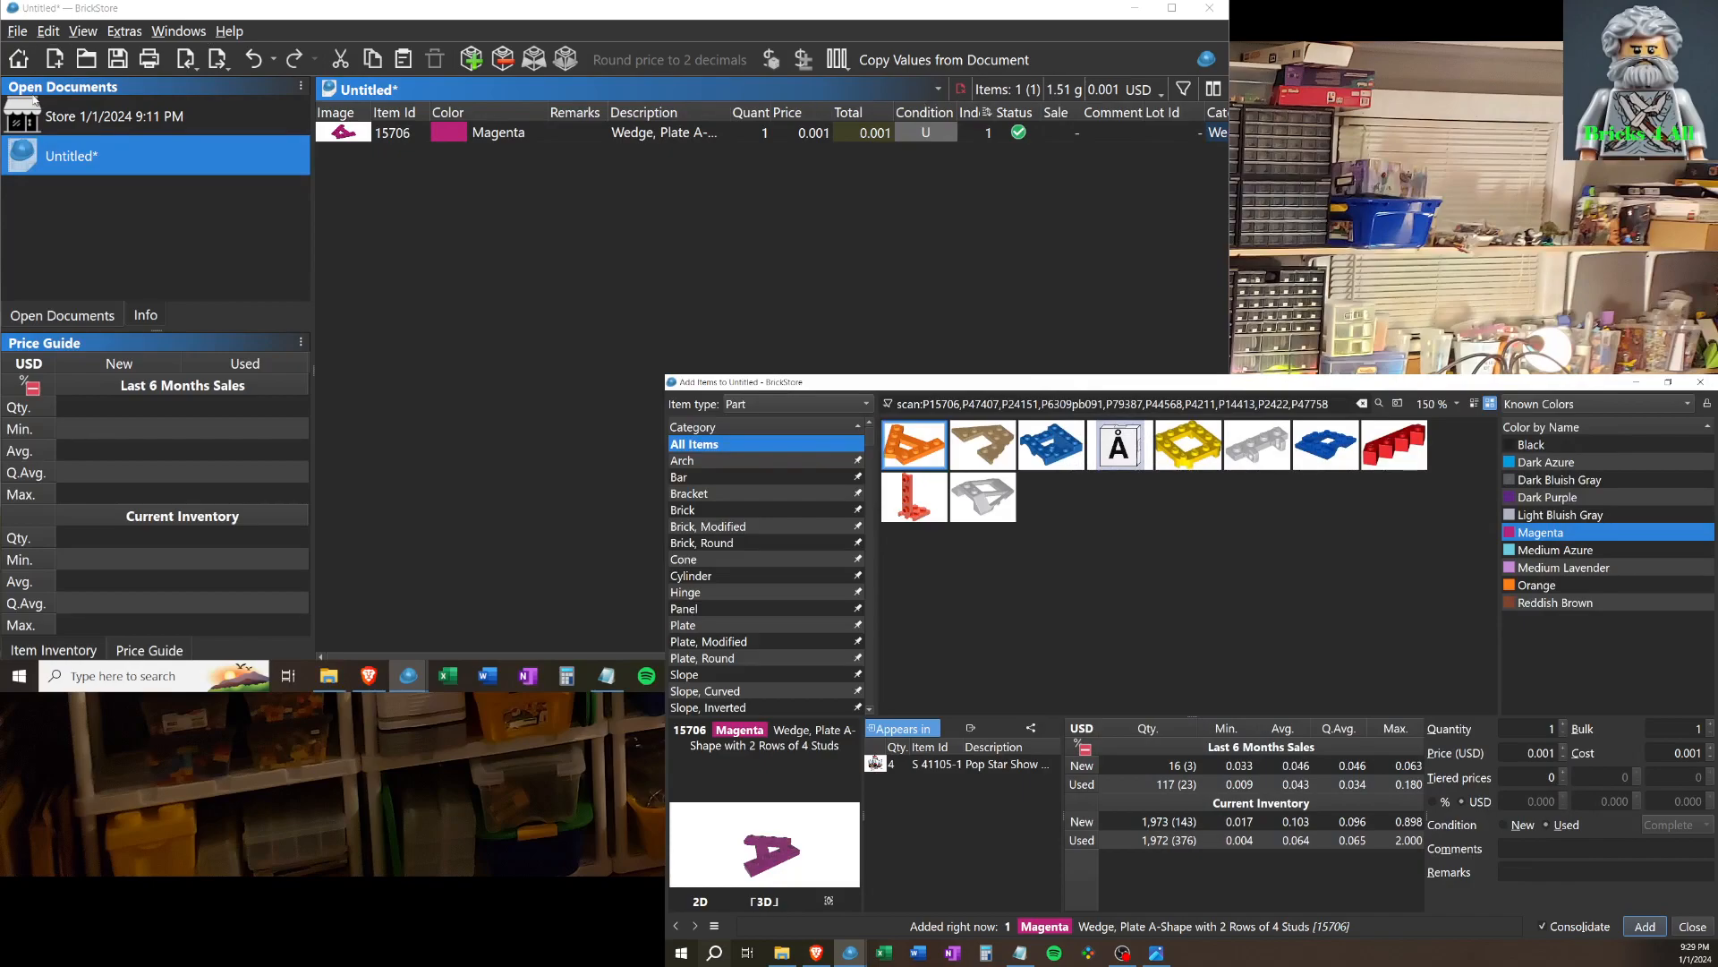
Compare the storage remarks in the Store 1/1/2024 9:11 PM document with the remark of the new 15706 lot.
{"action": "left_click", "coordinate": [94, 123]}
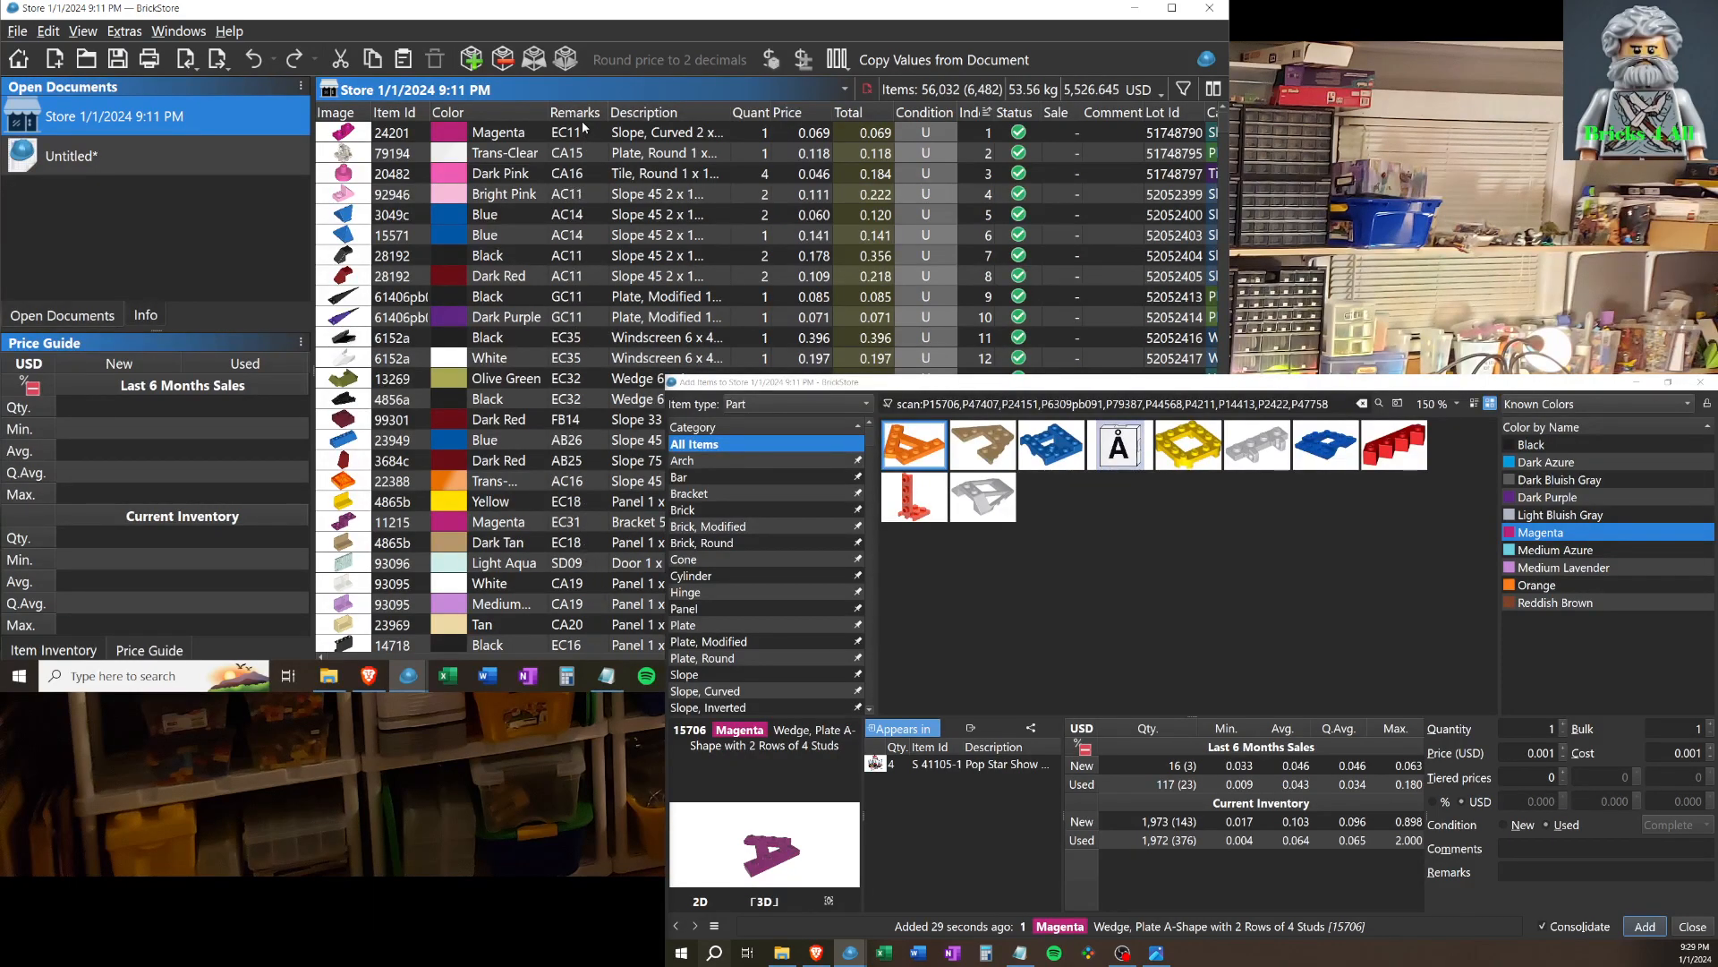
{"action": "left_click", "coordinate": [83, 158]}
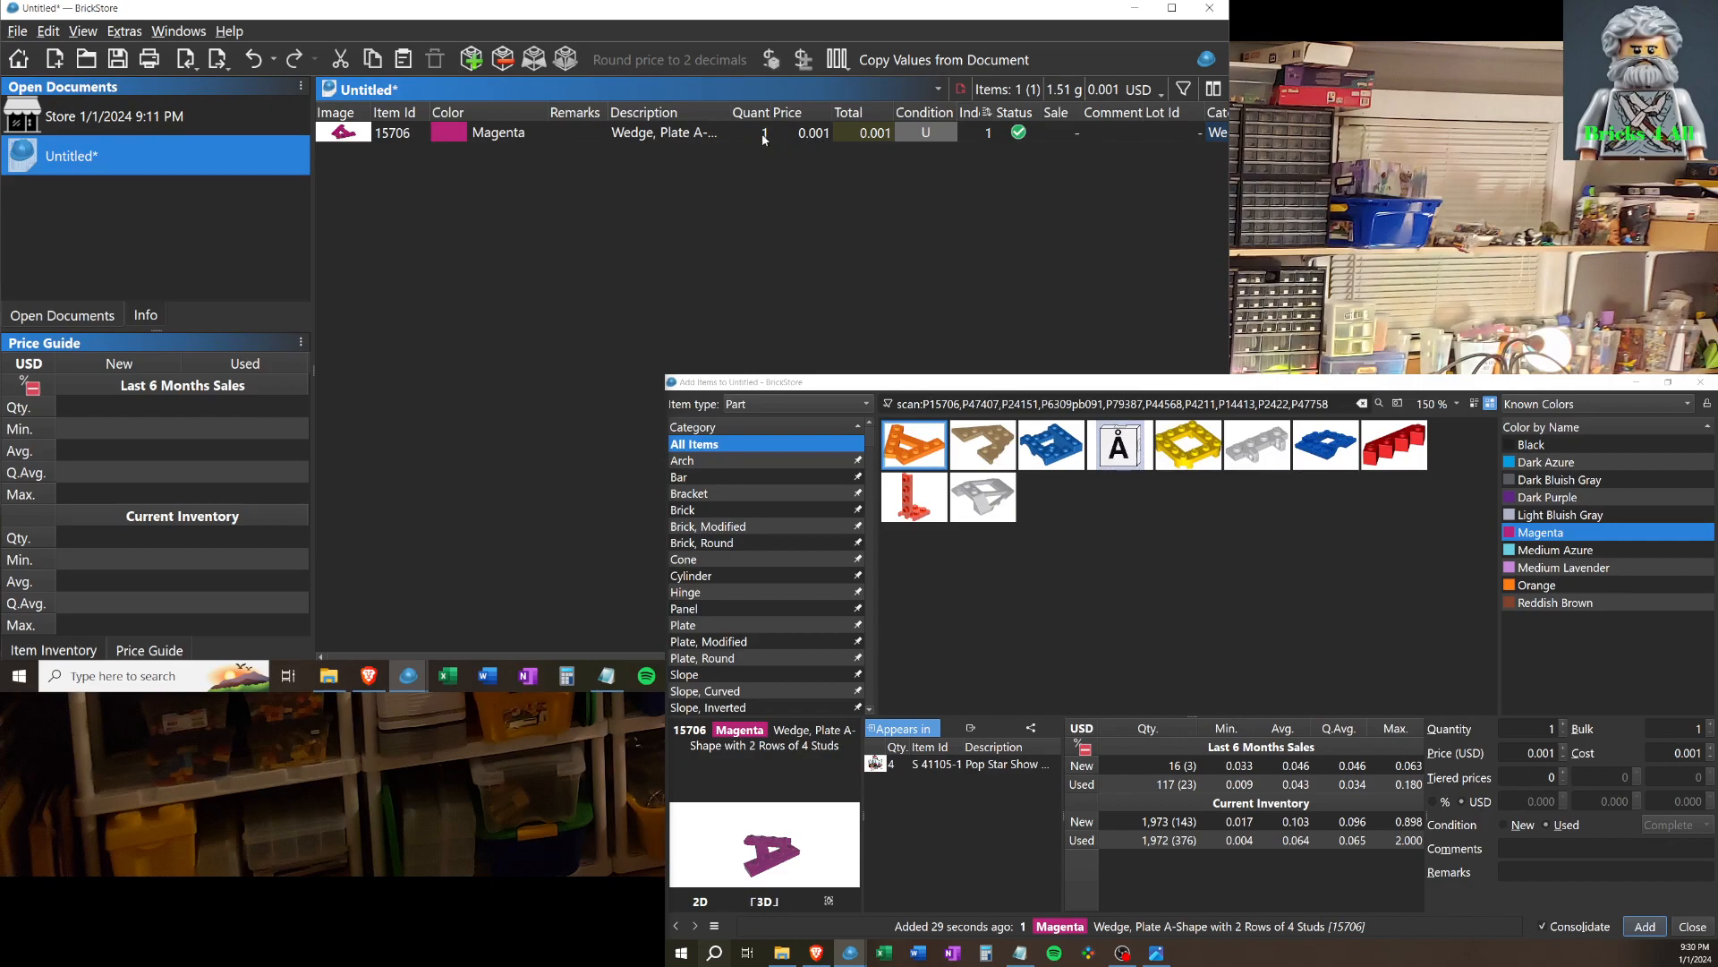
{"action": "left_click", "coordinate": [584, 139]}
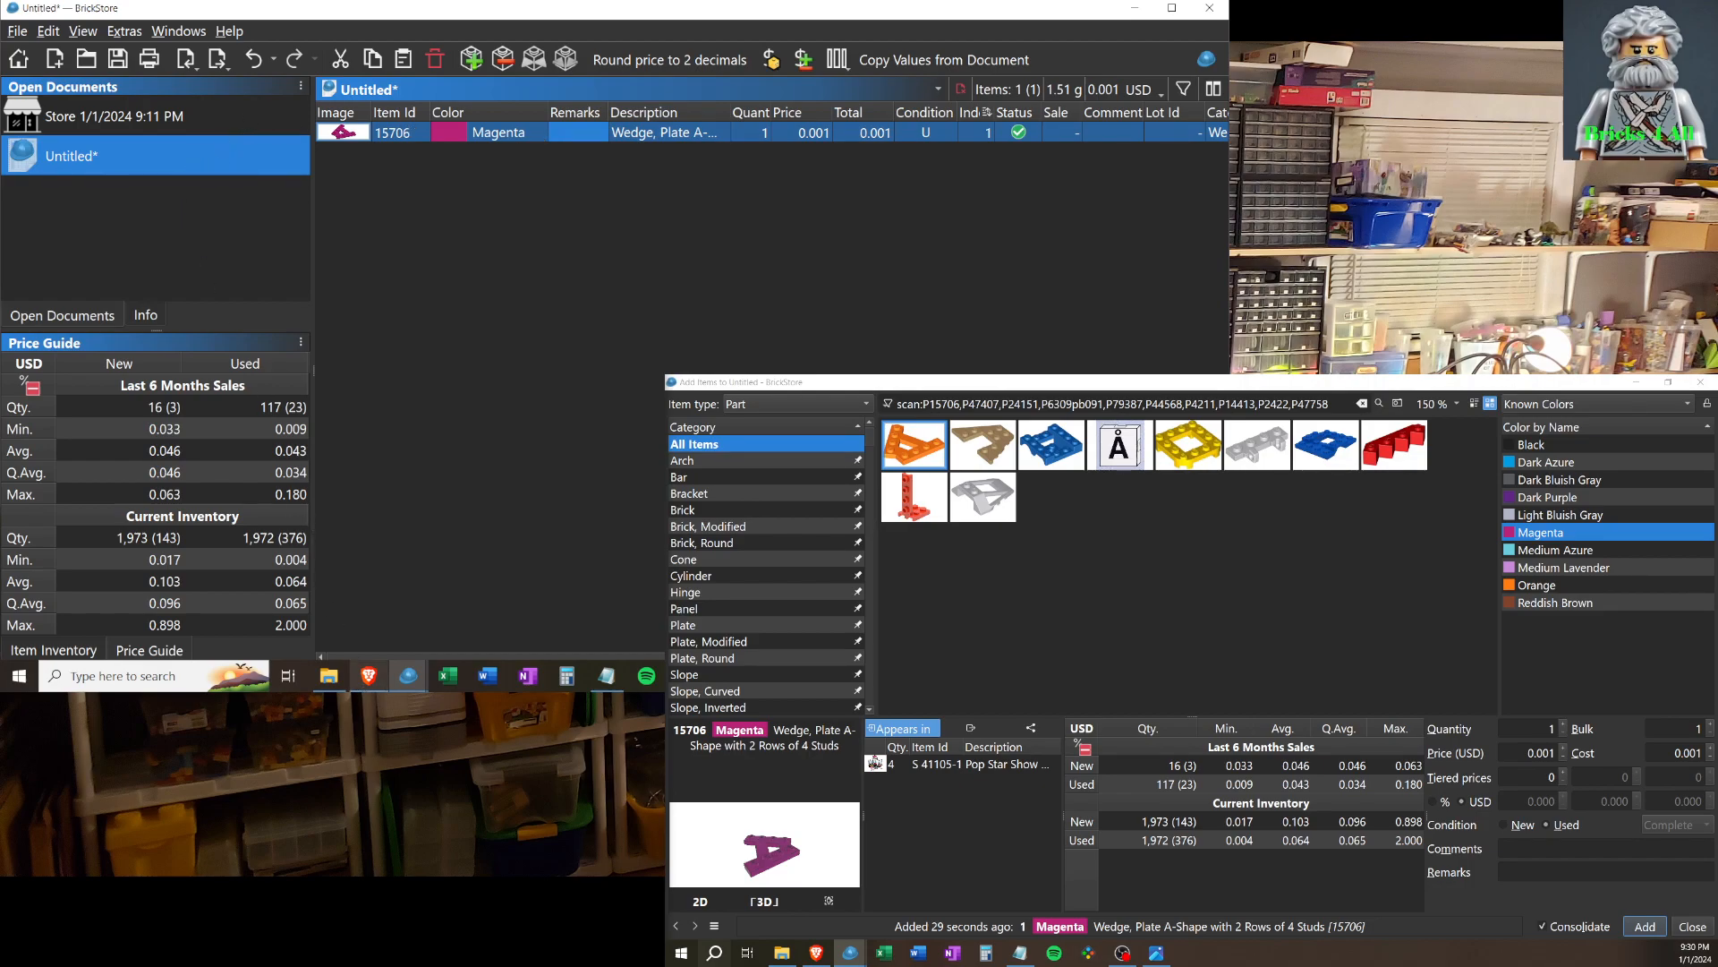
{"action": "mouse_move", "coordinate": [362, 686]}
{"action": "left_click", "coordinate": [148, 121]}
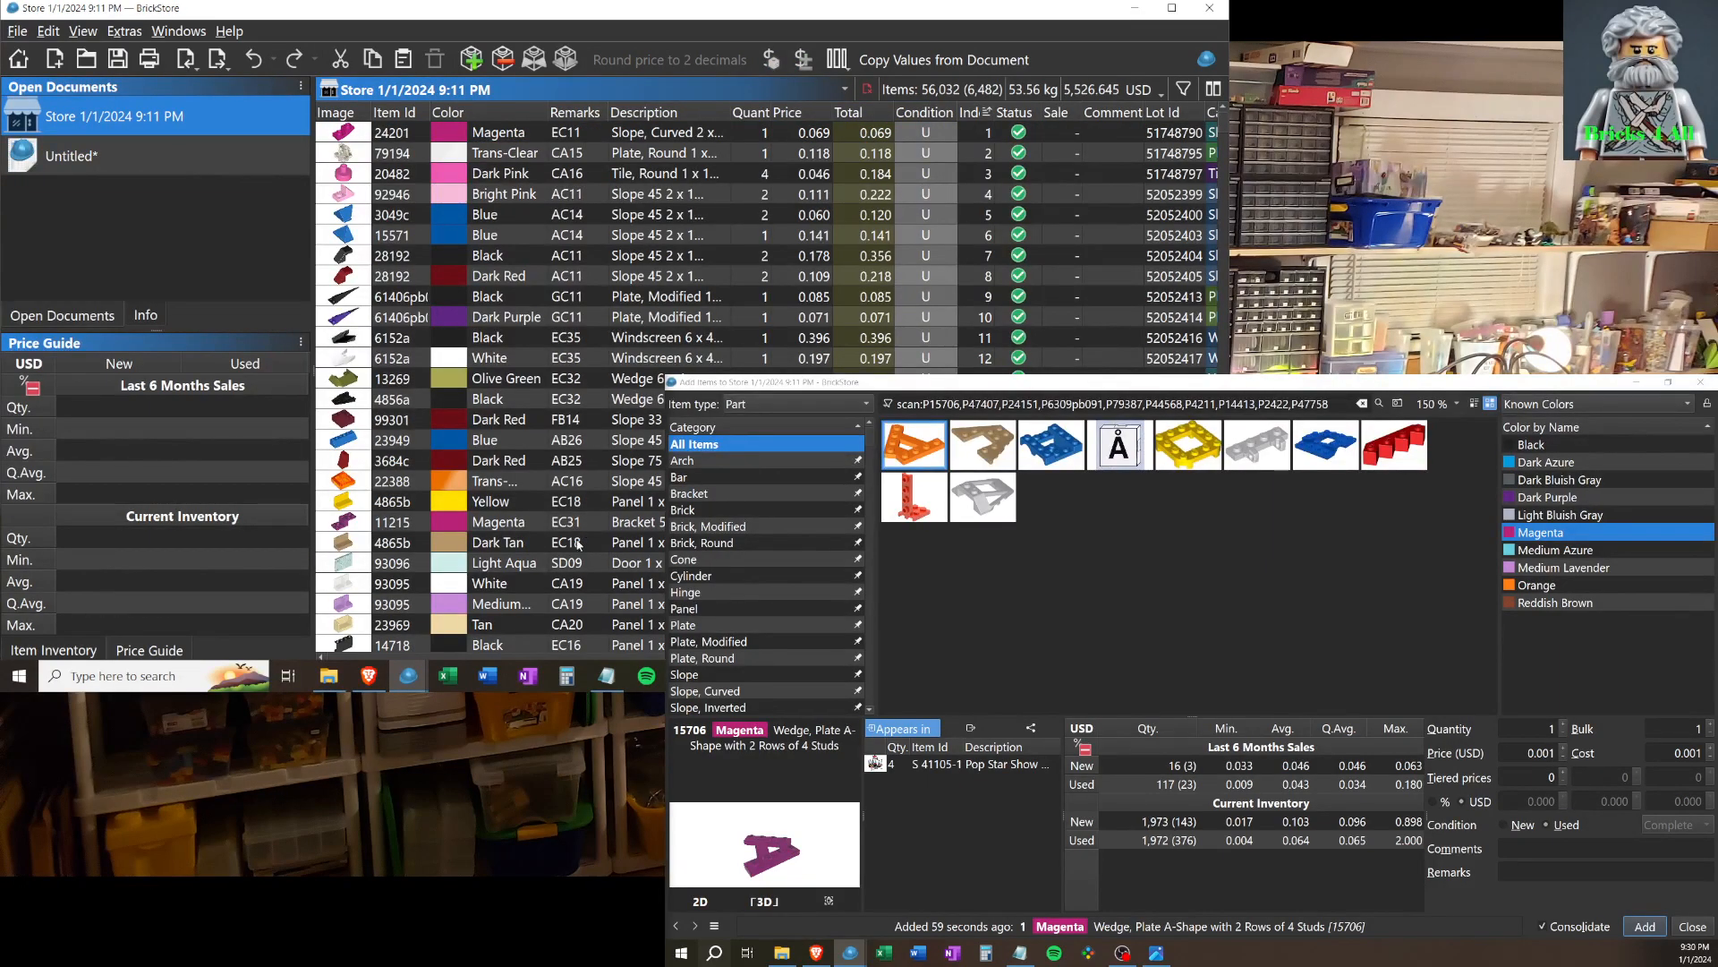
{"action": "left_click", "coordinate": [89, 156]}
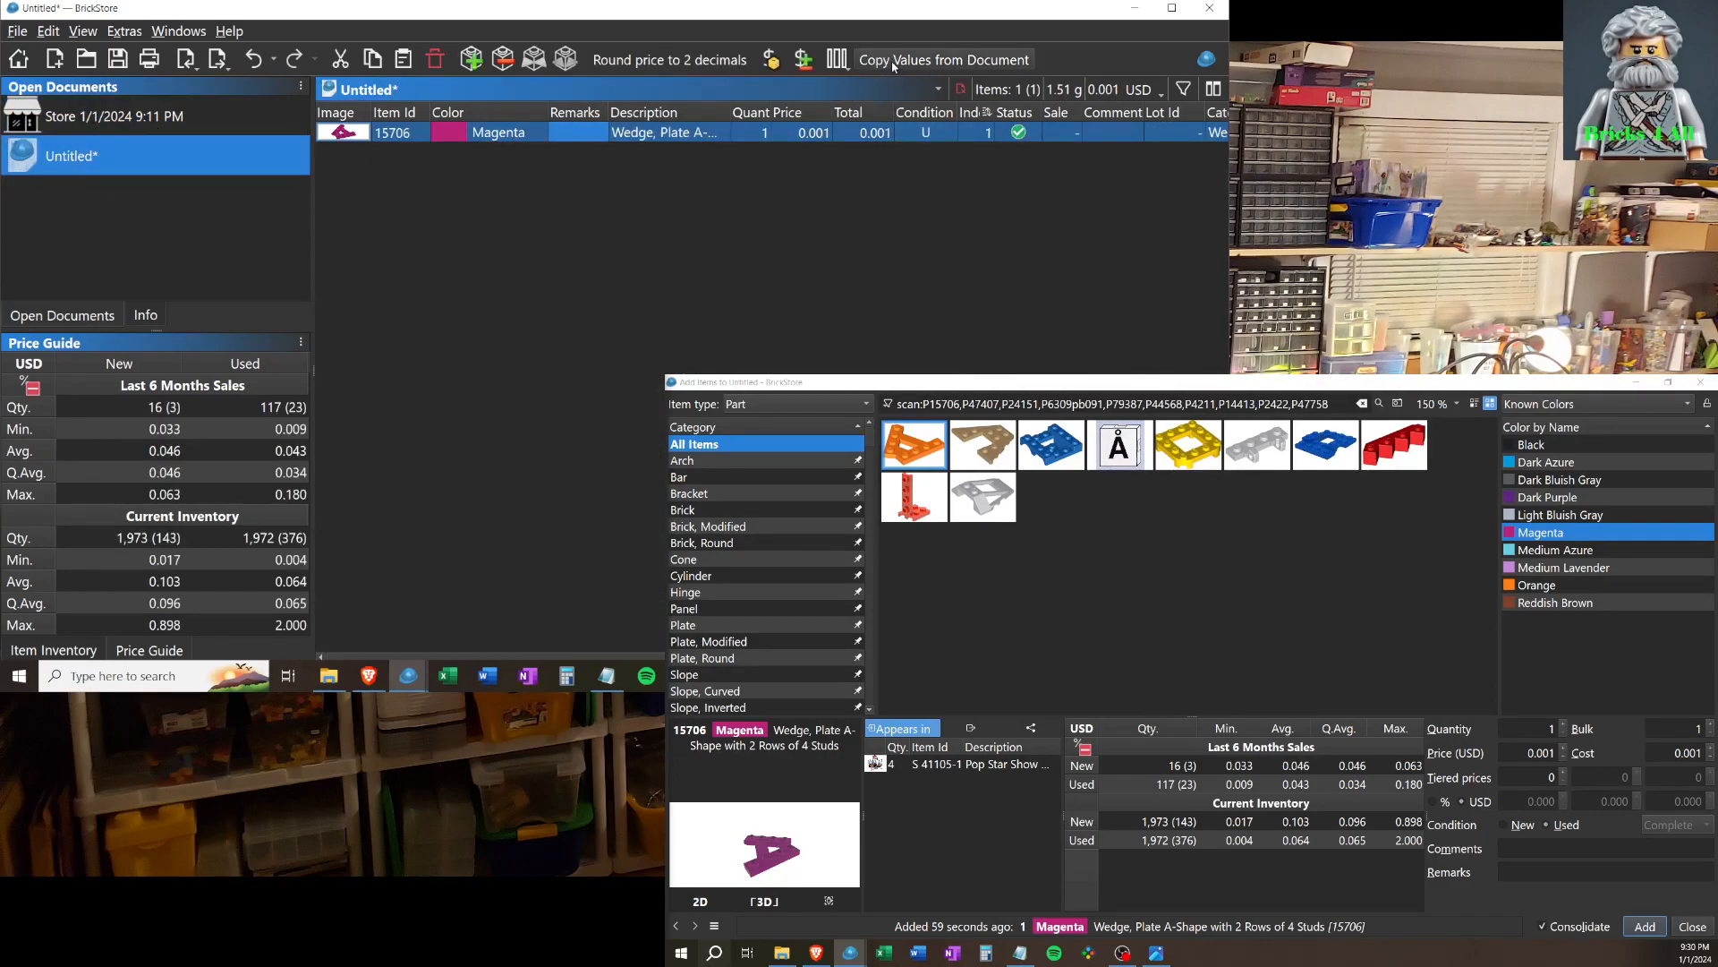
Copy the price and remark from the open Store 1/1/2024 9:11 PM document into the 15706 lot, ignoring the quantity.
{"action": "left_click", "coordinate": [958, 60]}
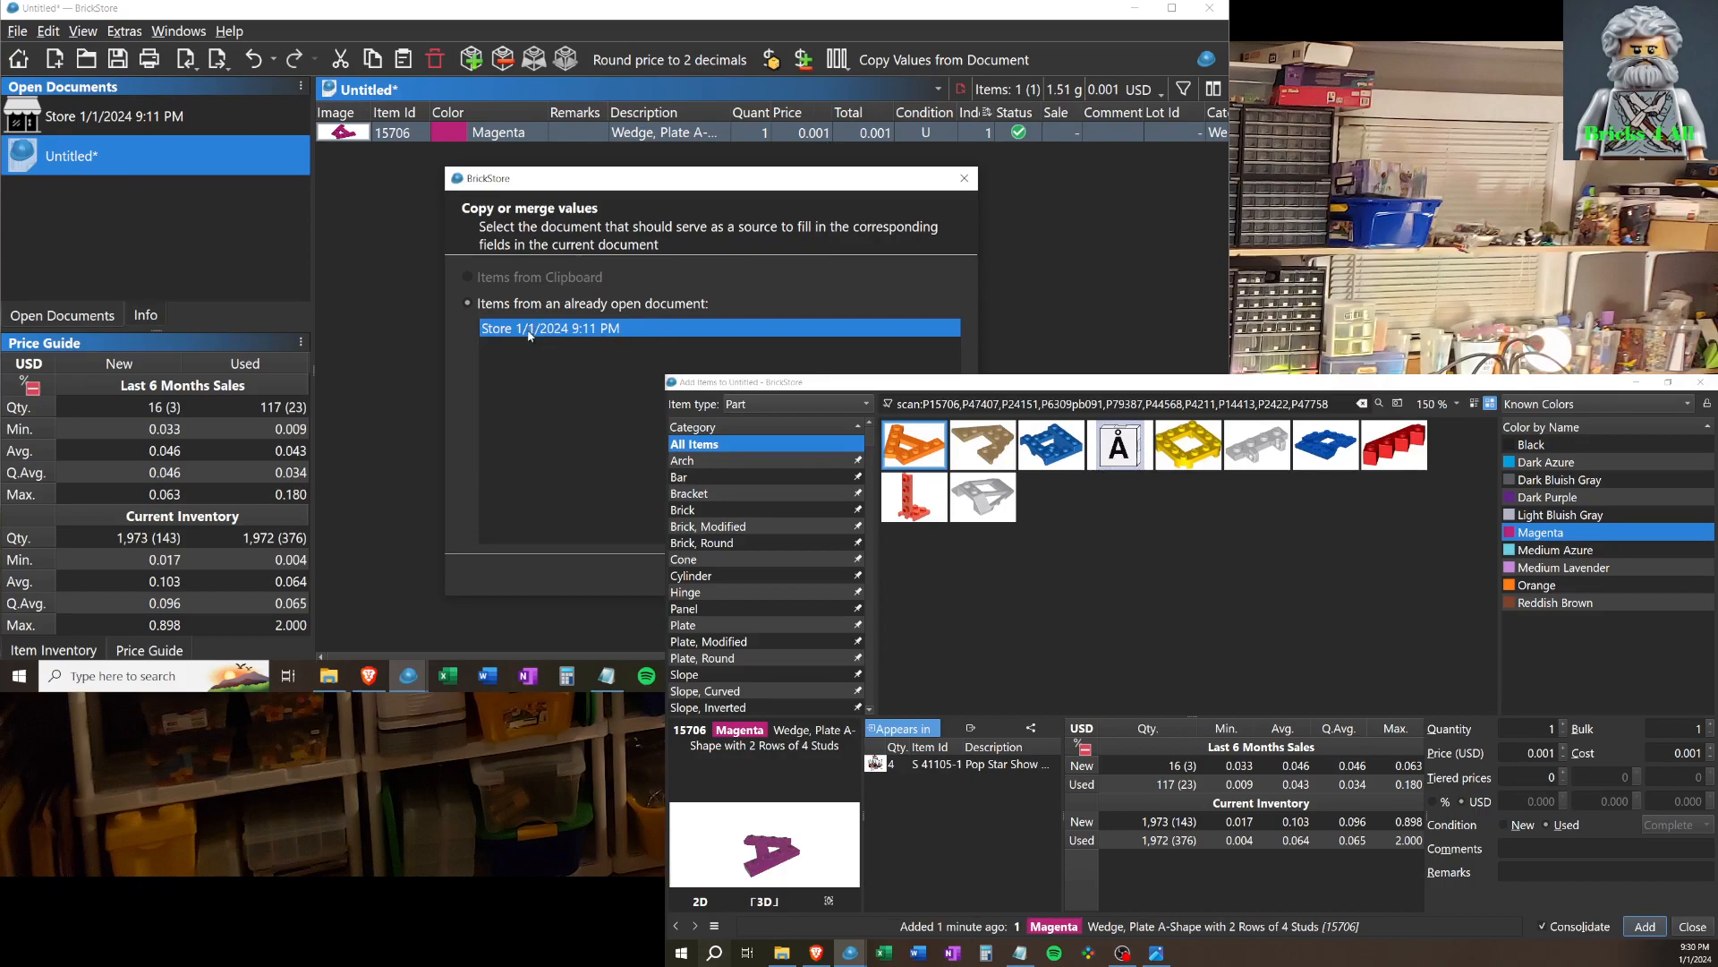
{"action": "left_click", "coordinate": [839, 573]}
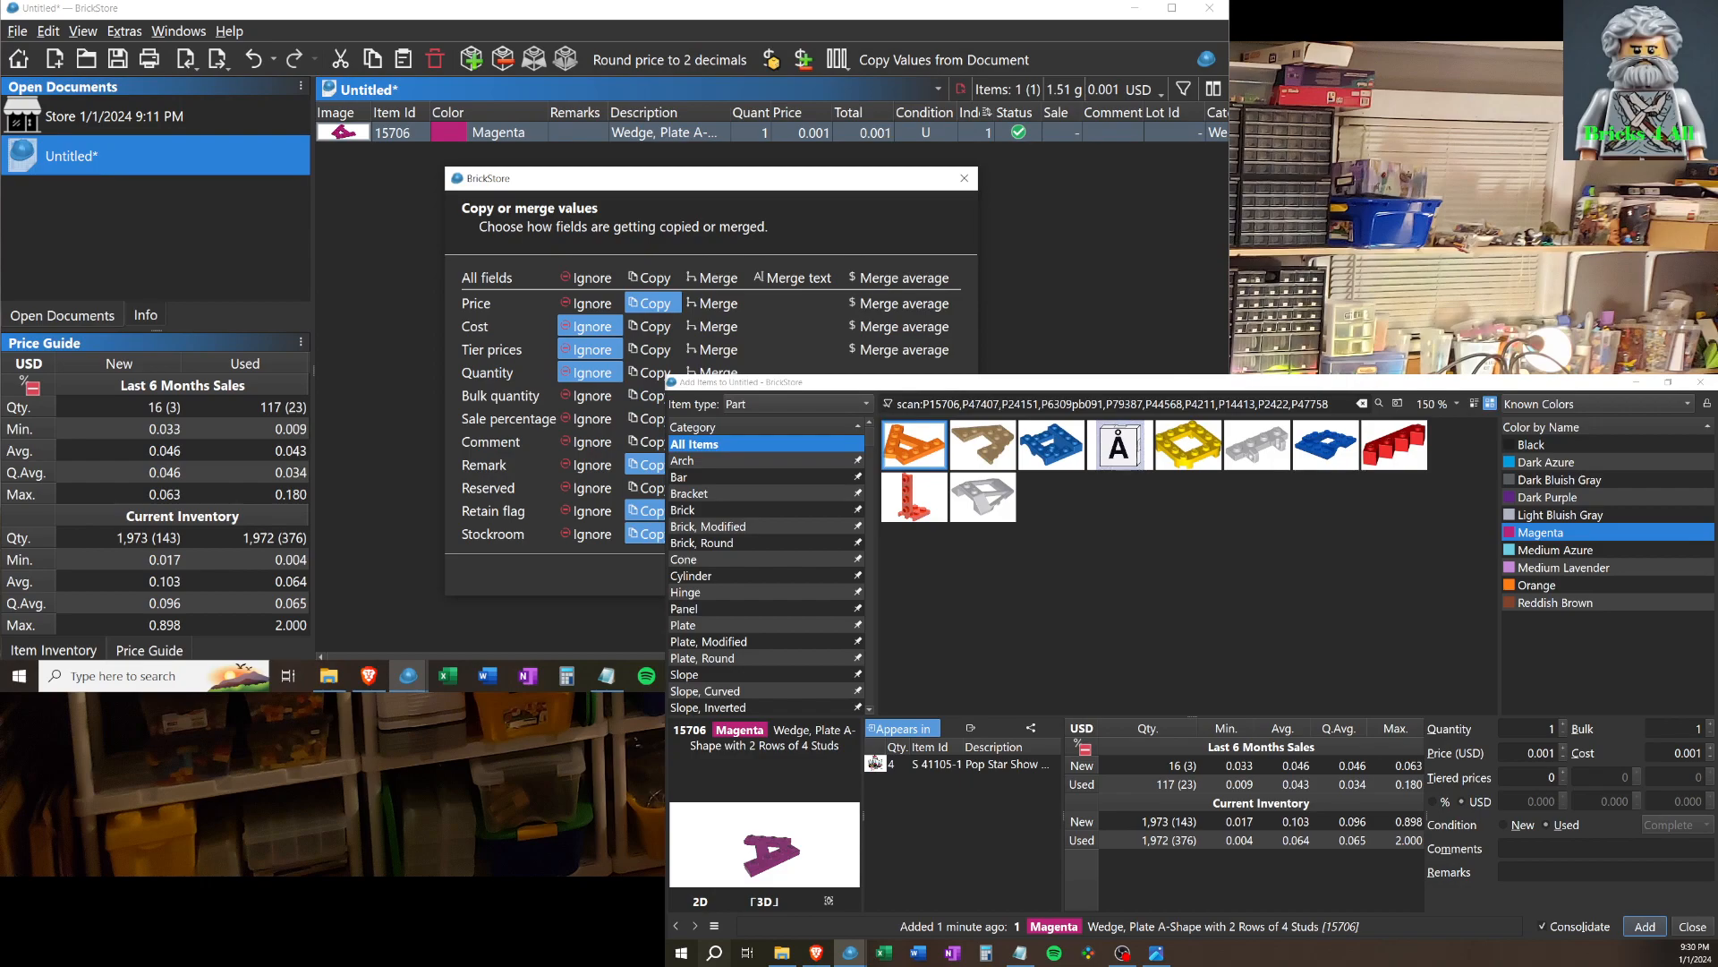
{"action": "left_click", "coordinate": [615, 512]}
{"action": "key", "text": "Return"}
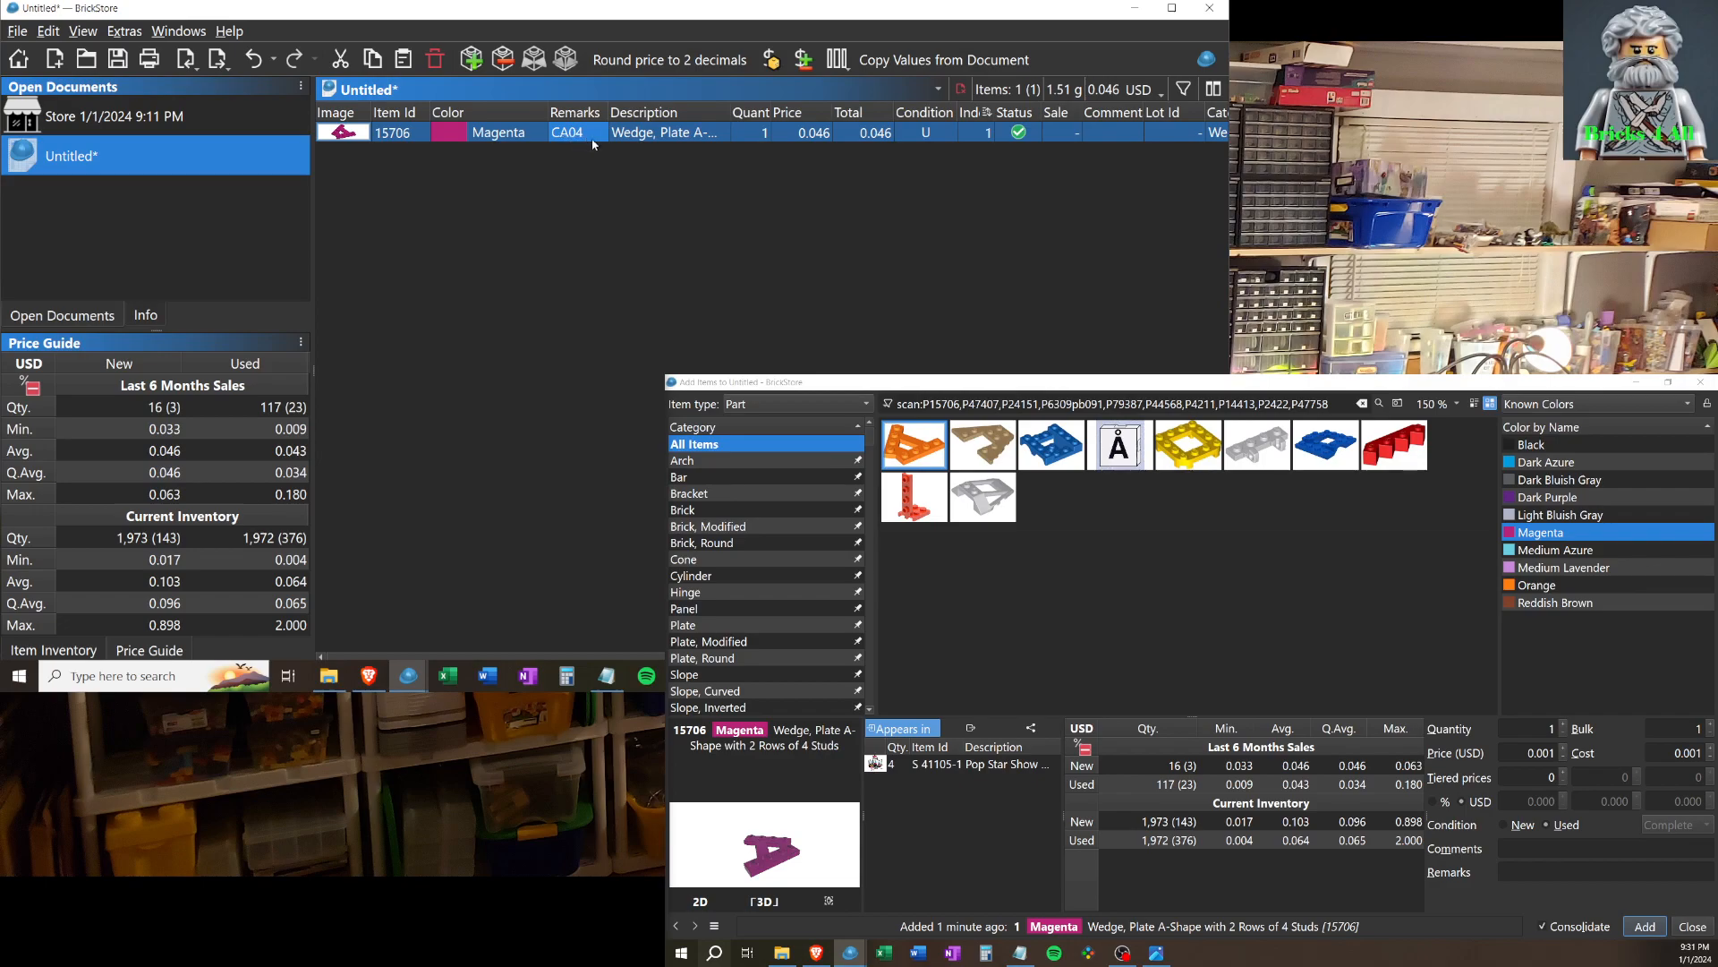
{"action": "left_click", "coordinate": [766, 132]}
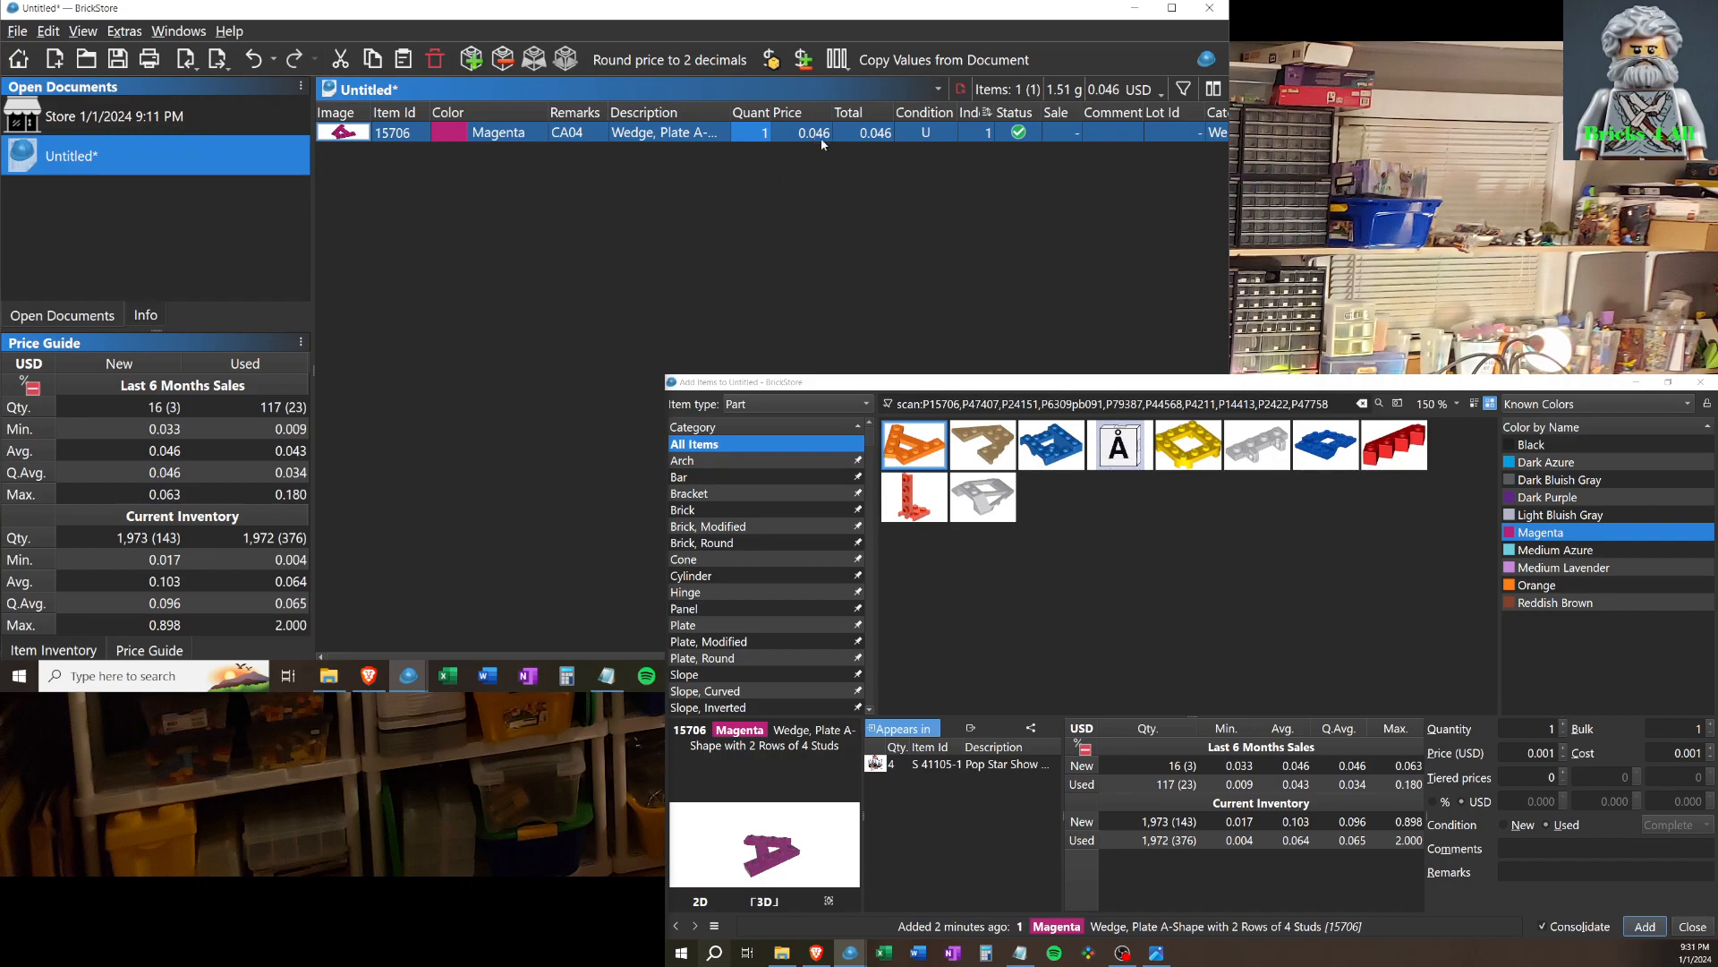
{"action": "left_click", "coordinate": [787, 238]}
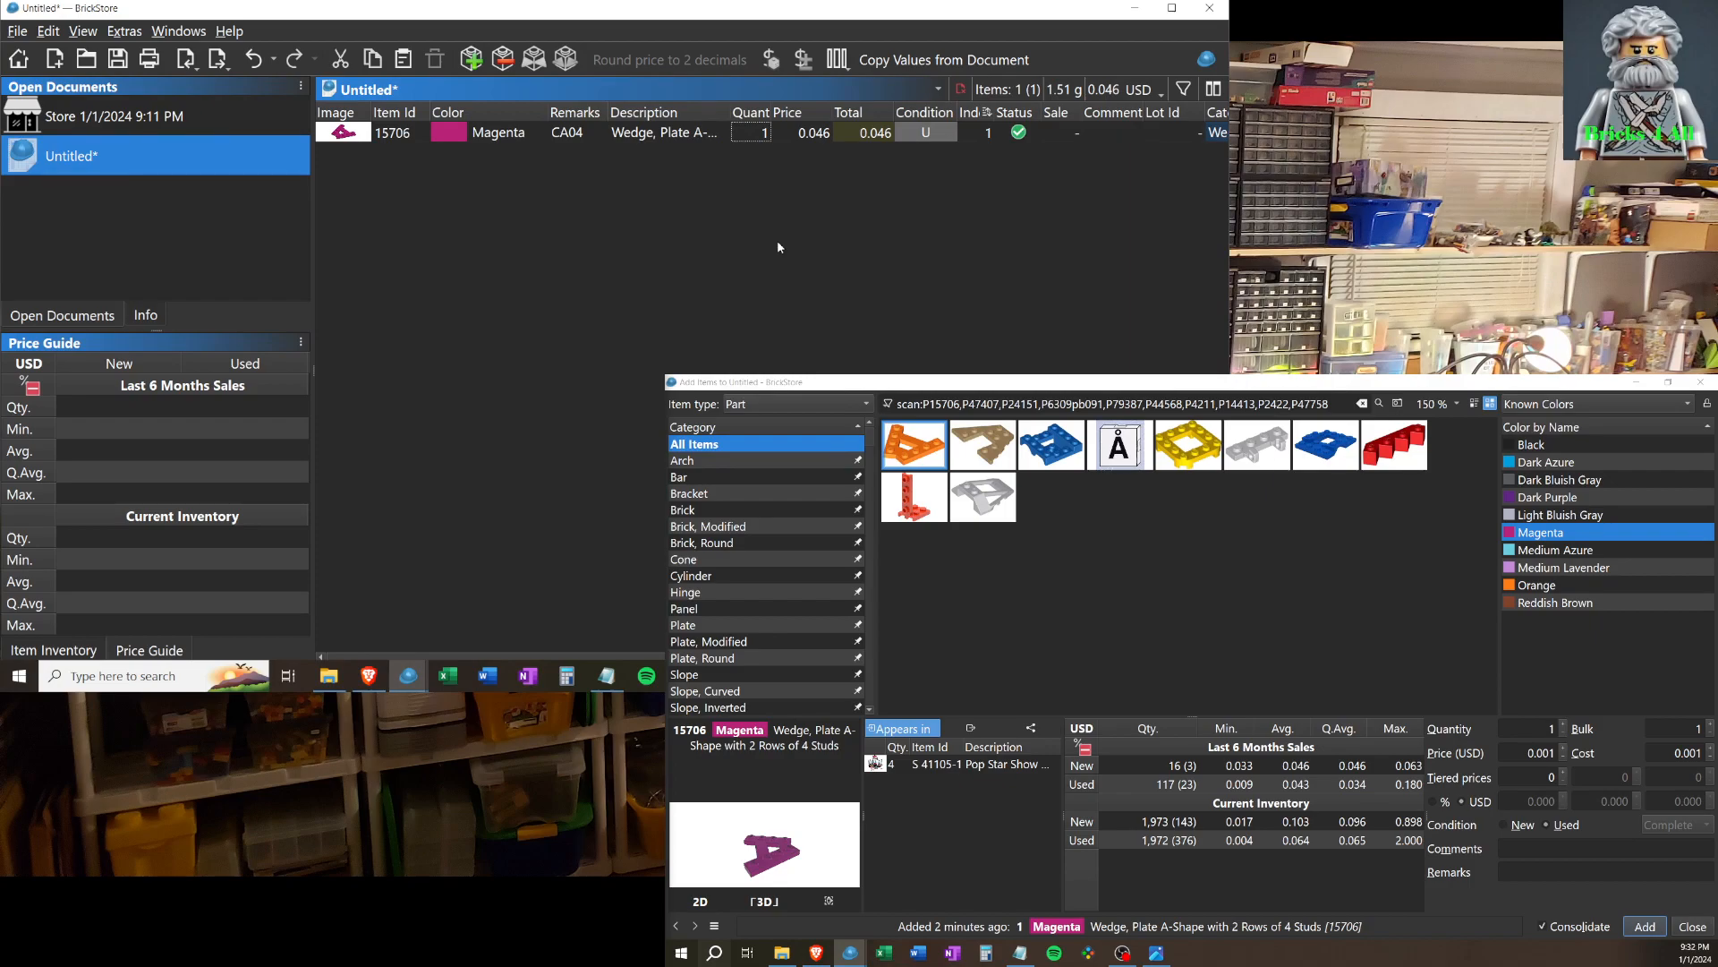
Scan and add the used black 2 x 2 plate with wheels holder (4600), quantity 1, and copy its price and remark from the store document.
{"action": "left_click", "coordinate": [1394, 406]}
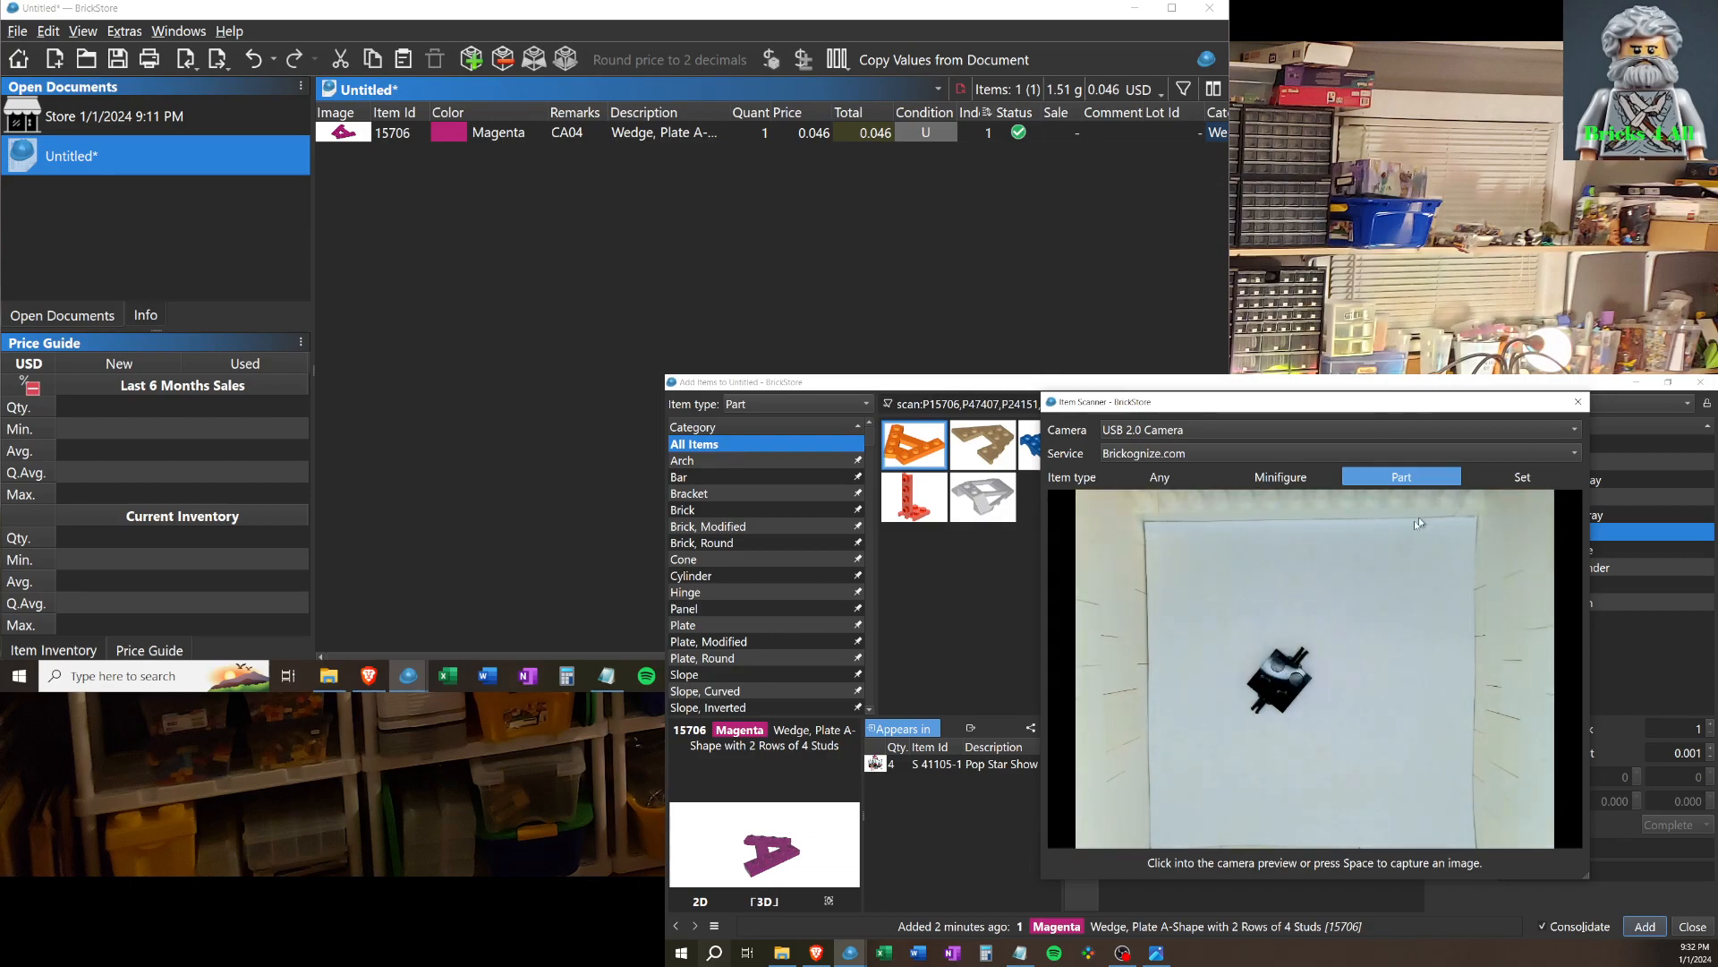
{"action": "left_click", "coordinate": [1283, 654]}
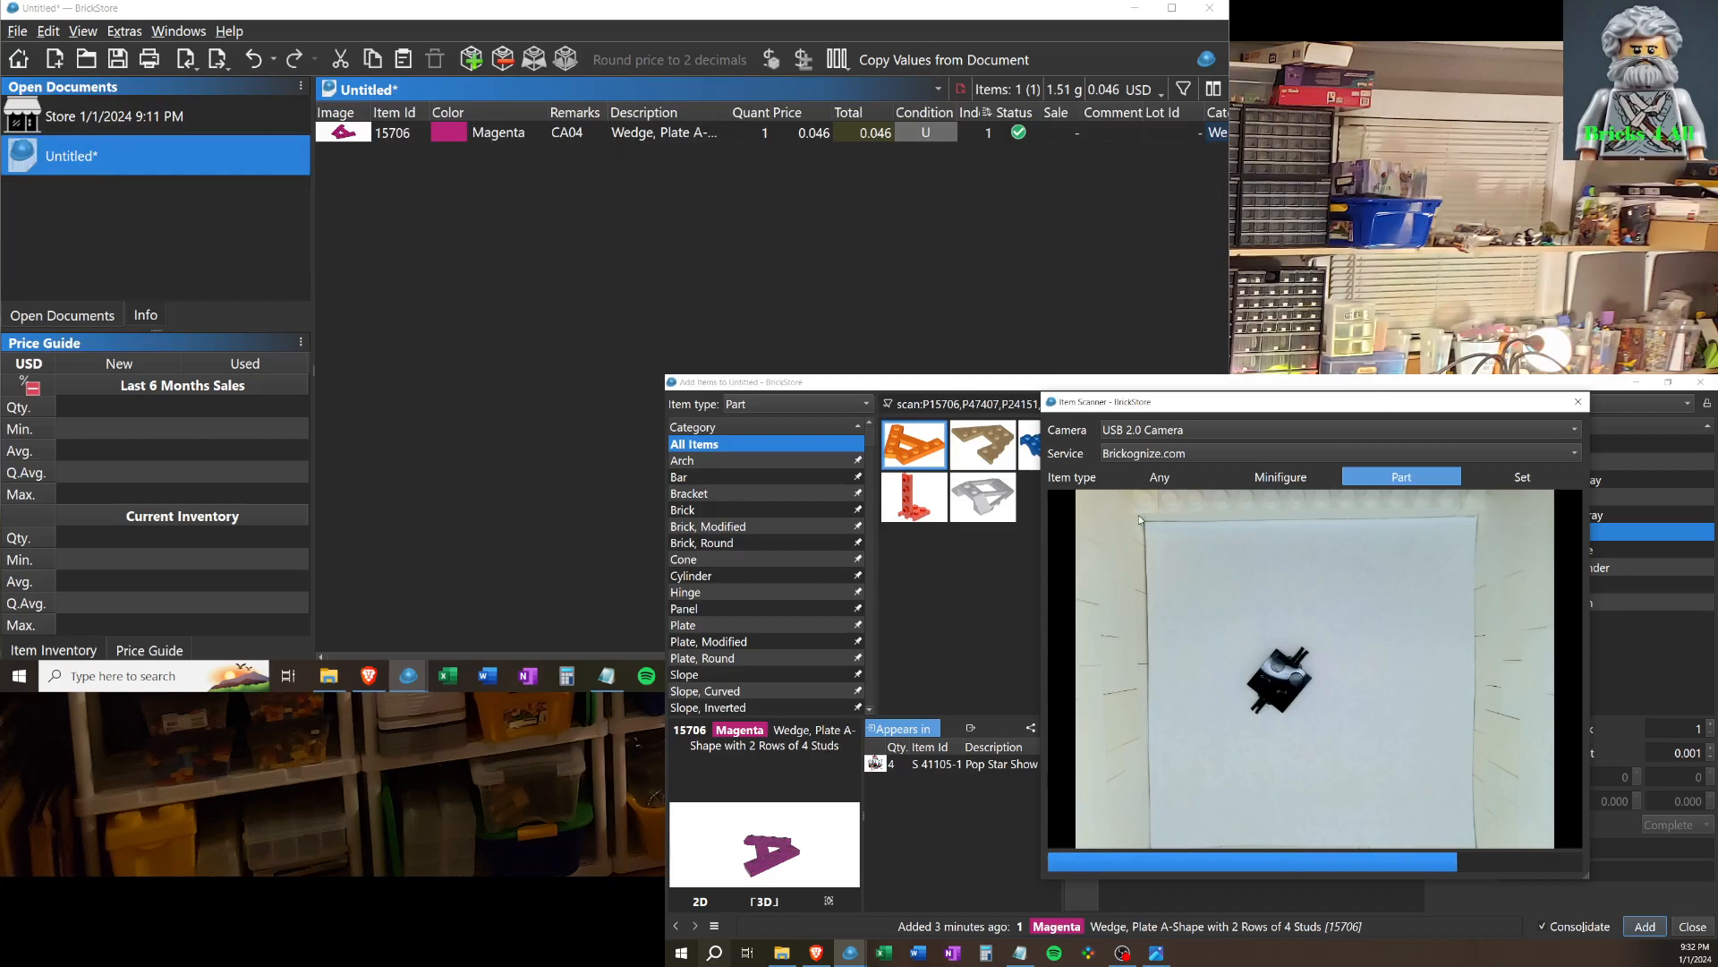
{"action": "left_click", "coordinate": [914, 445]}
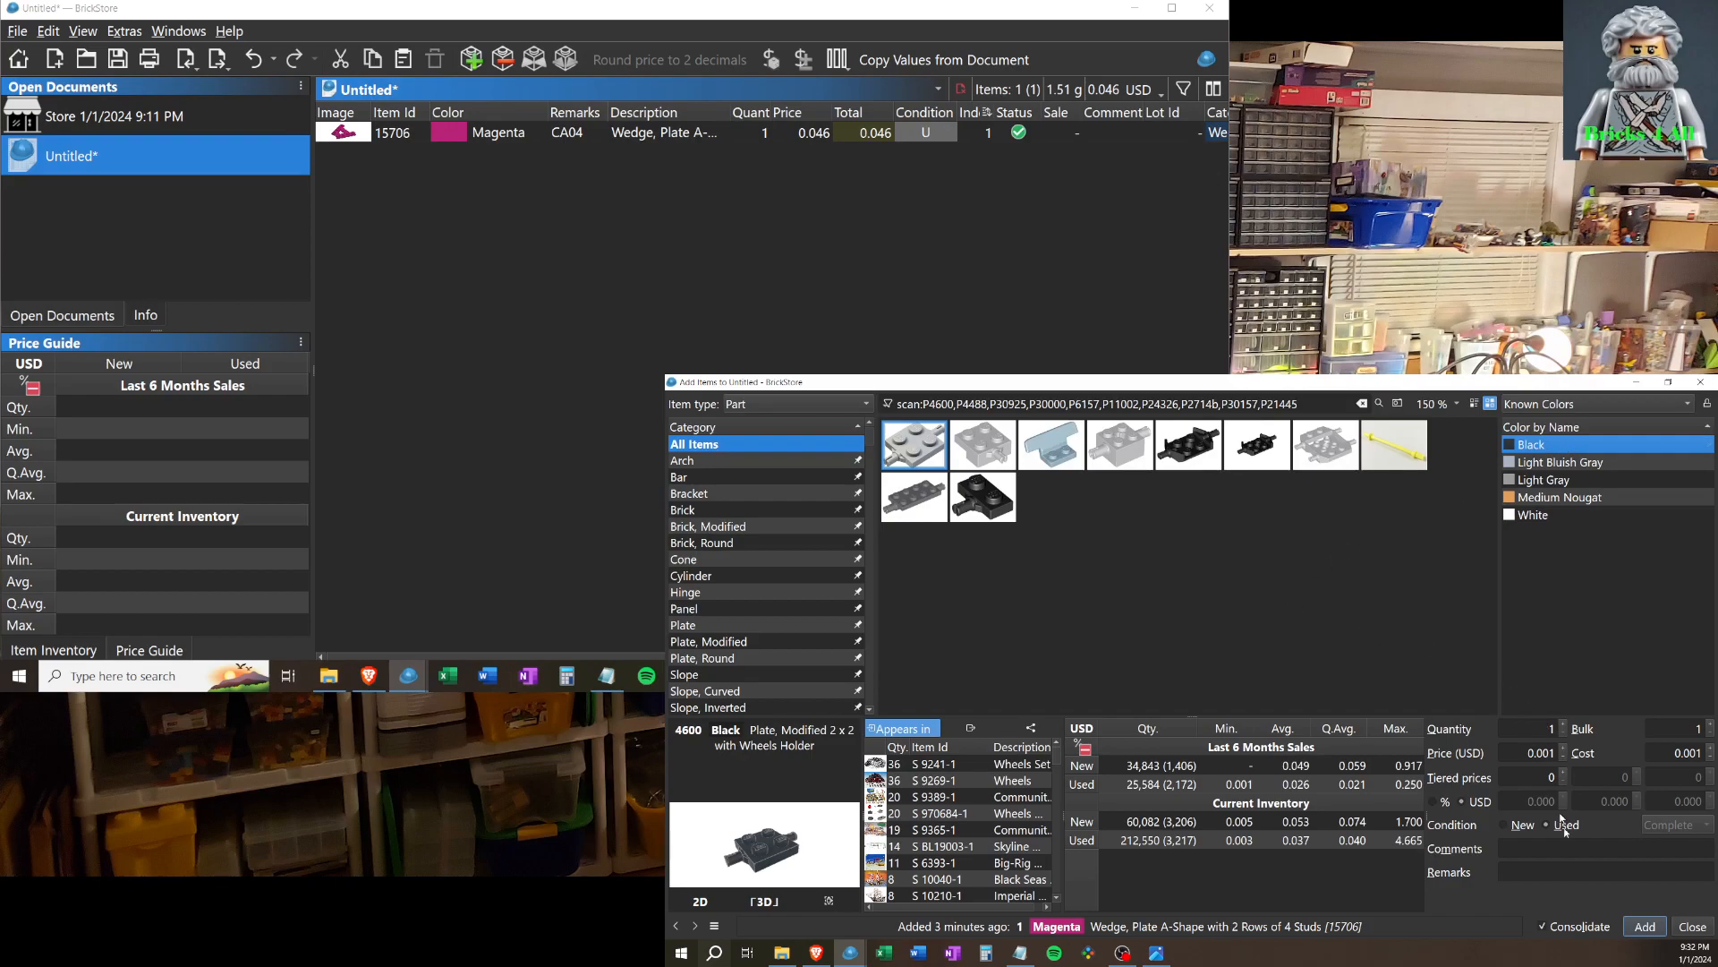
{"action": "left_click", "coordinate": [1640, 924]}
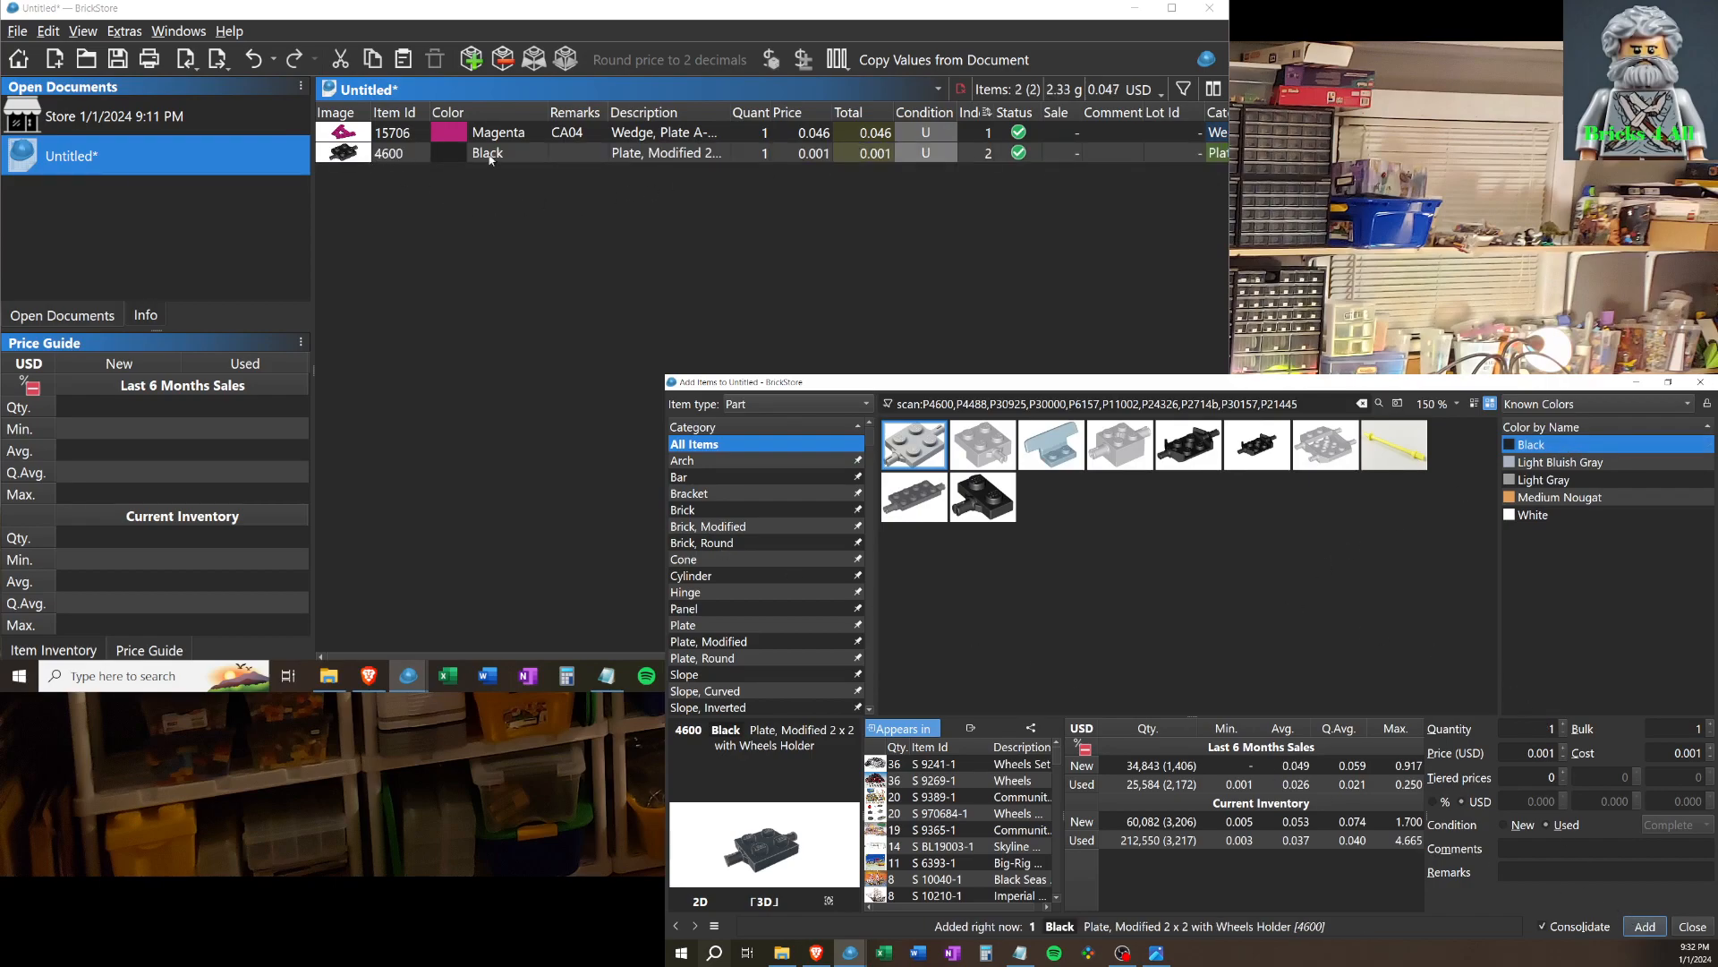
{"action": "left_click", "coordinate": [895, 59]}
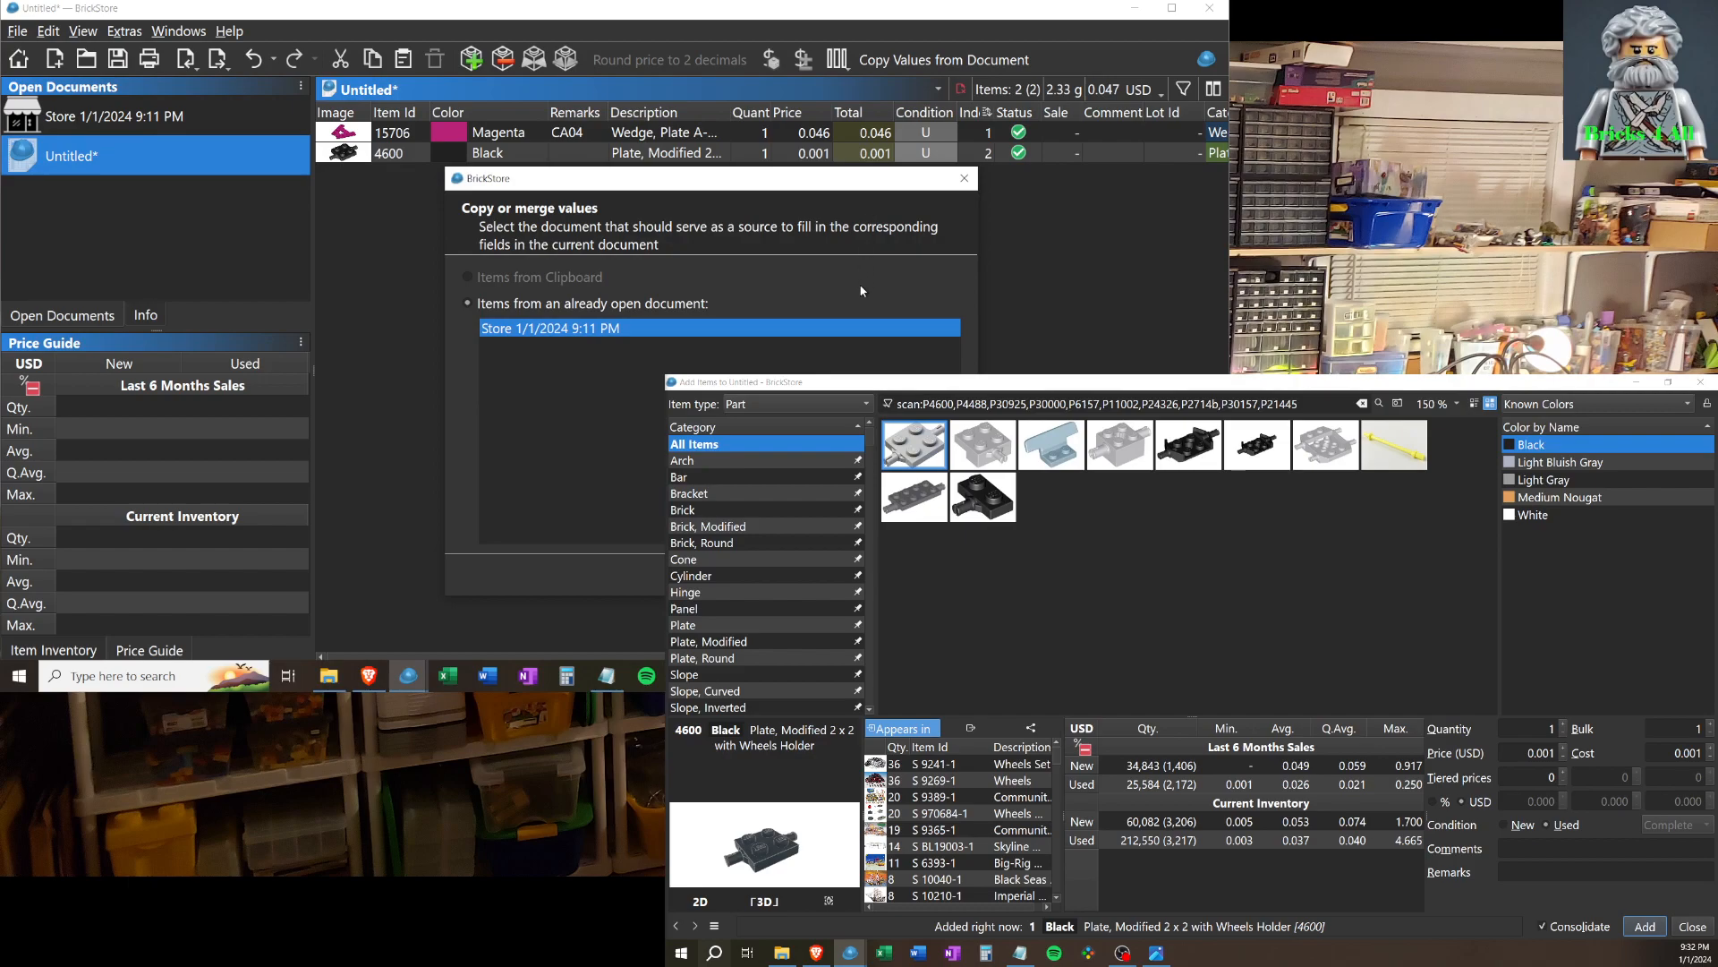
{"action": "key", "text": "Return"}
{"action": "key", "text": "Return"}
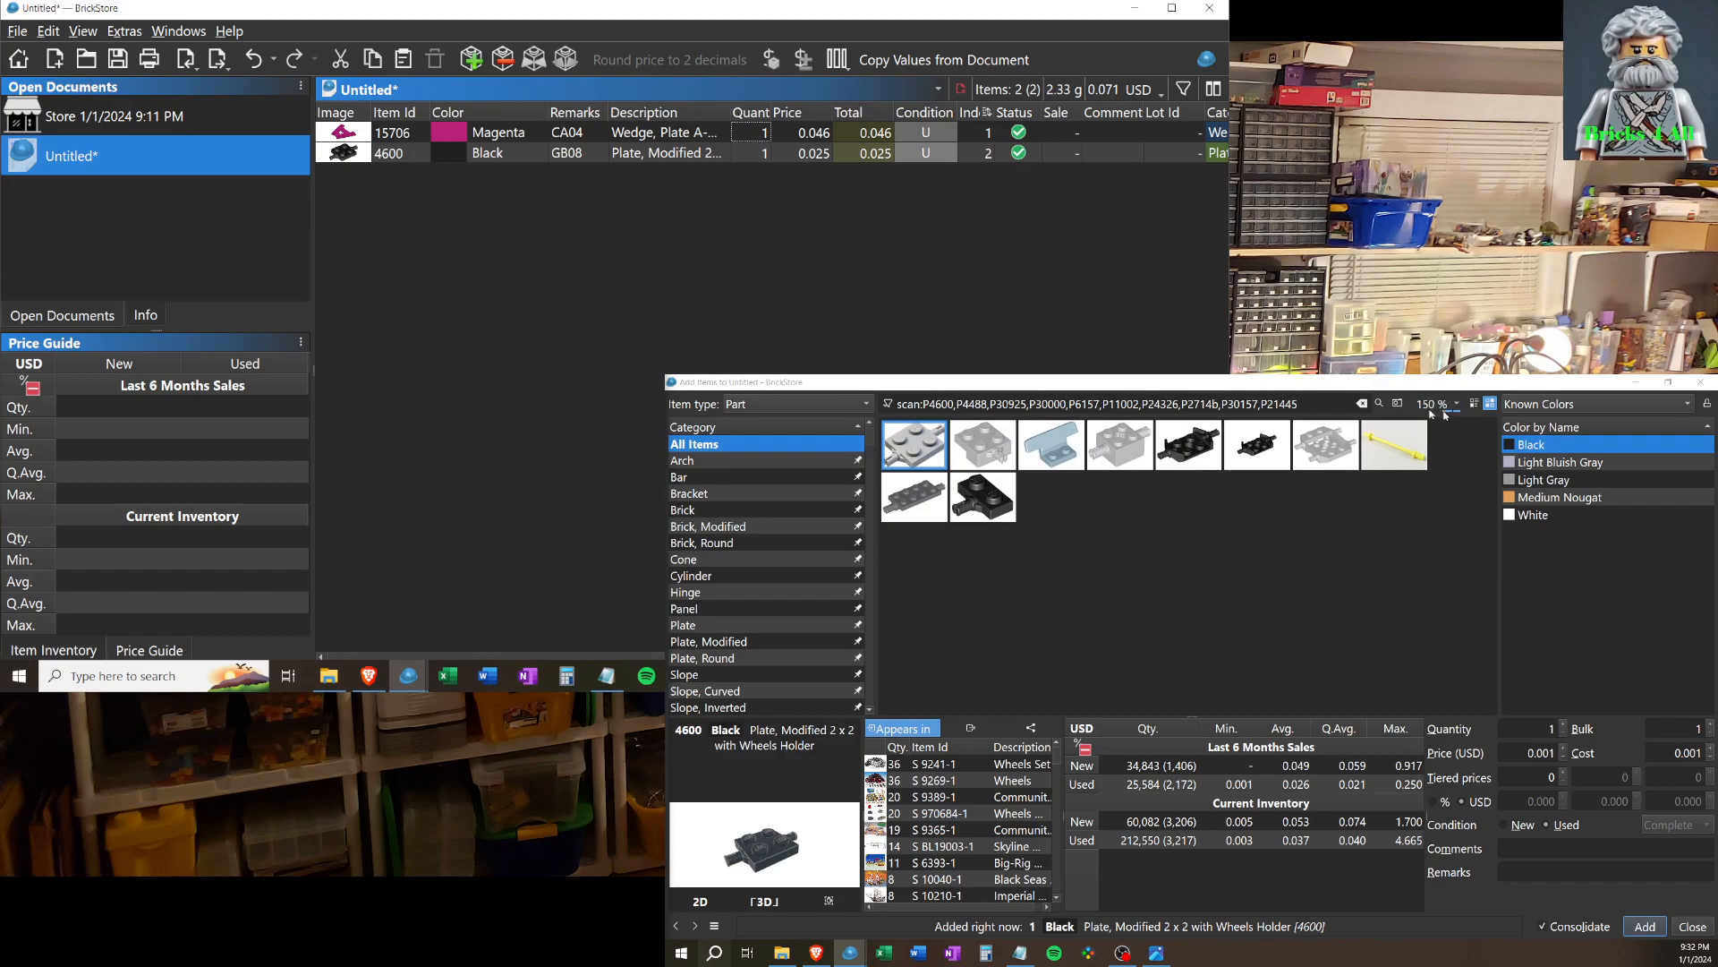
Scan and add two used black 1 x 2 plates (3023), and copy their price and remark from the store document.
{"action": "left_click", "coordinate": [1399, 404]}
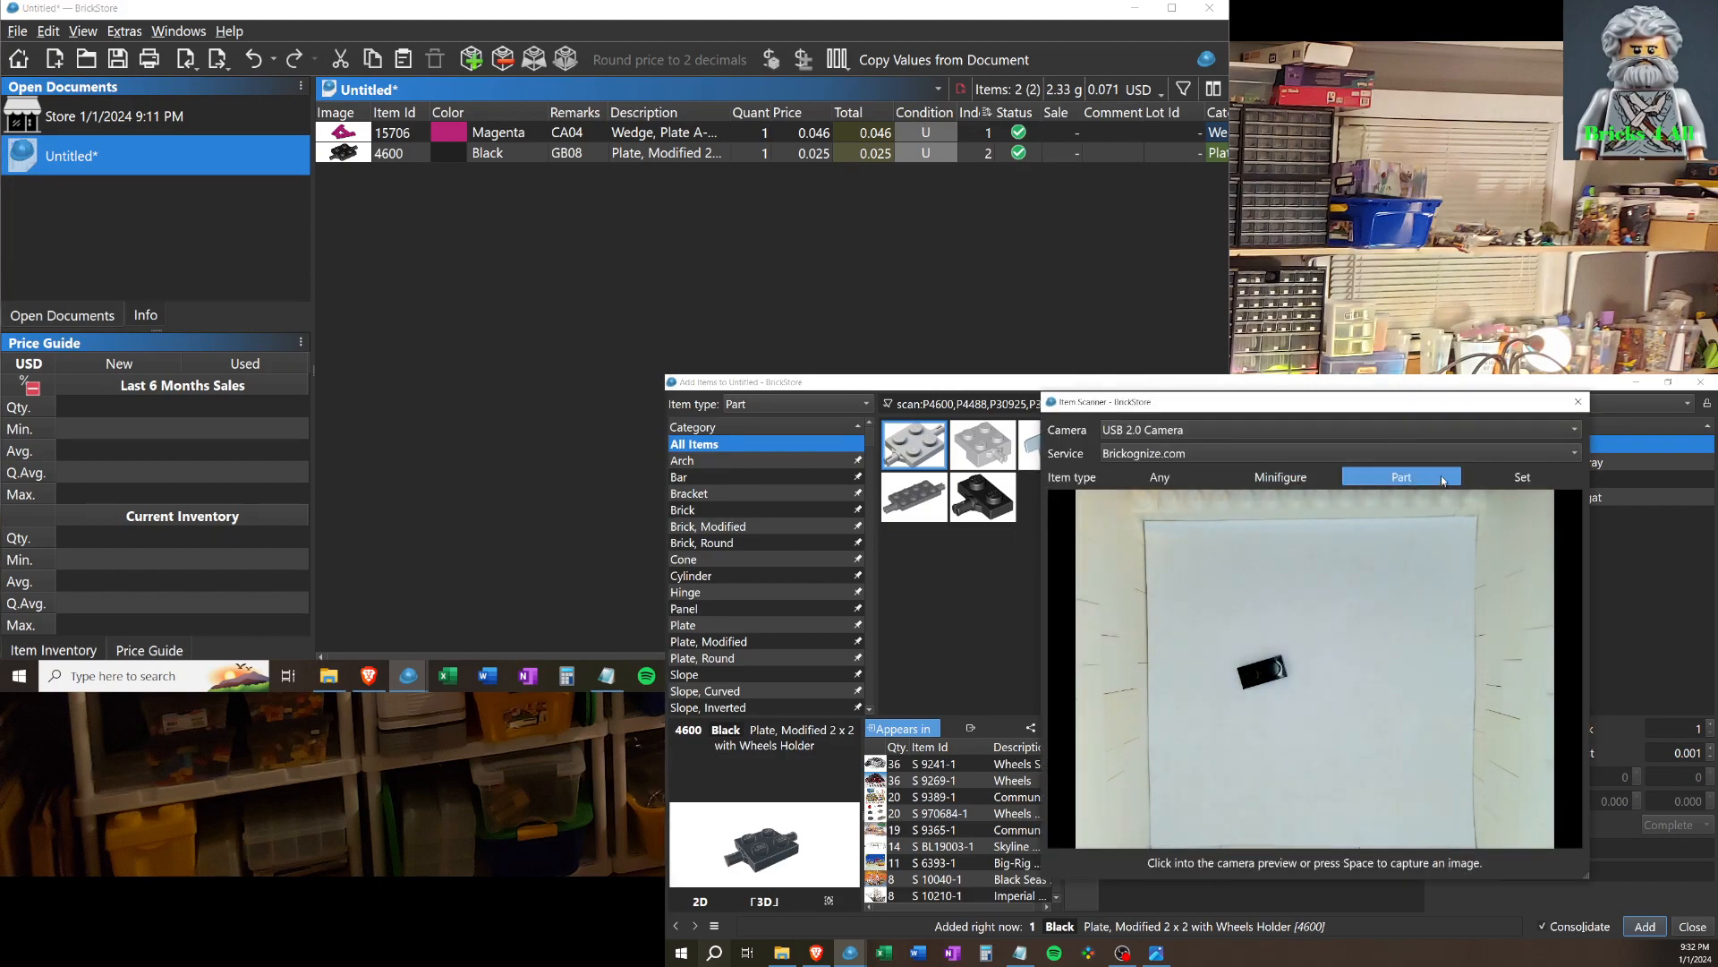
{"action": "left_click", "coordinate": [1322, 671]}
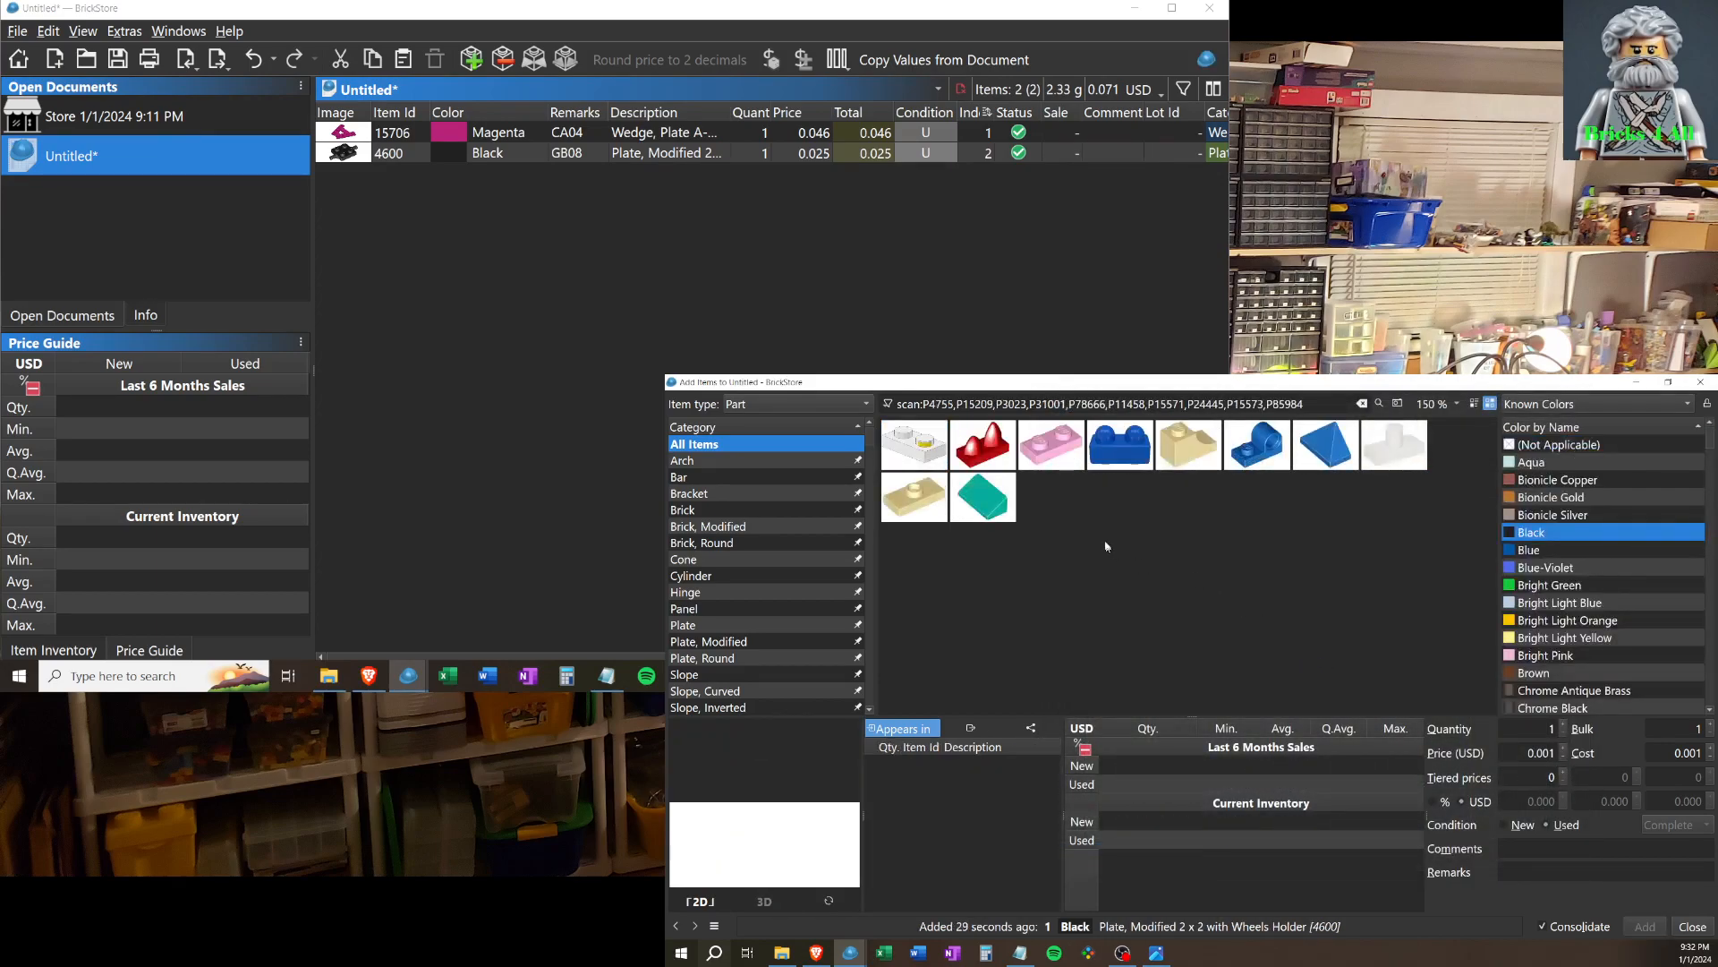
{"action": "left_click", "coordinate": [1065, 452]}
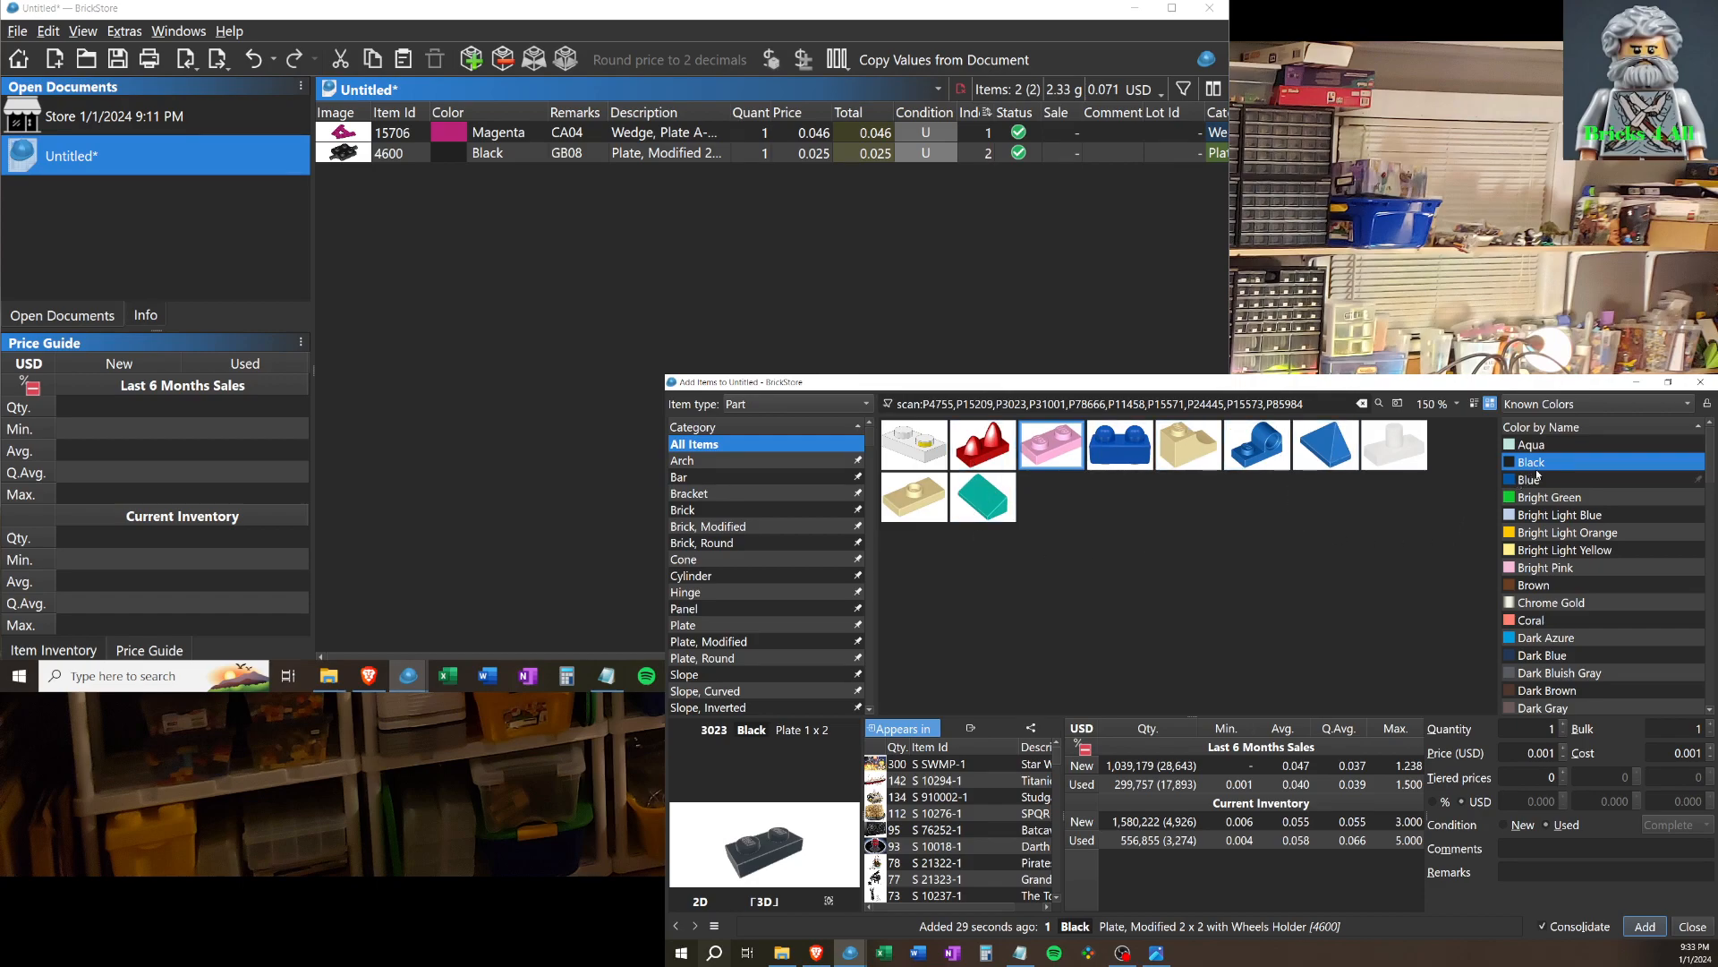
{"action": "left_click", "coordinate": [1643, 926]}
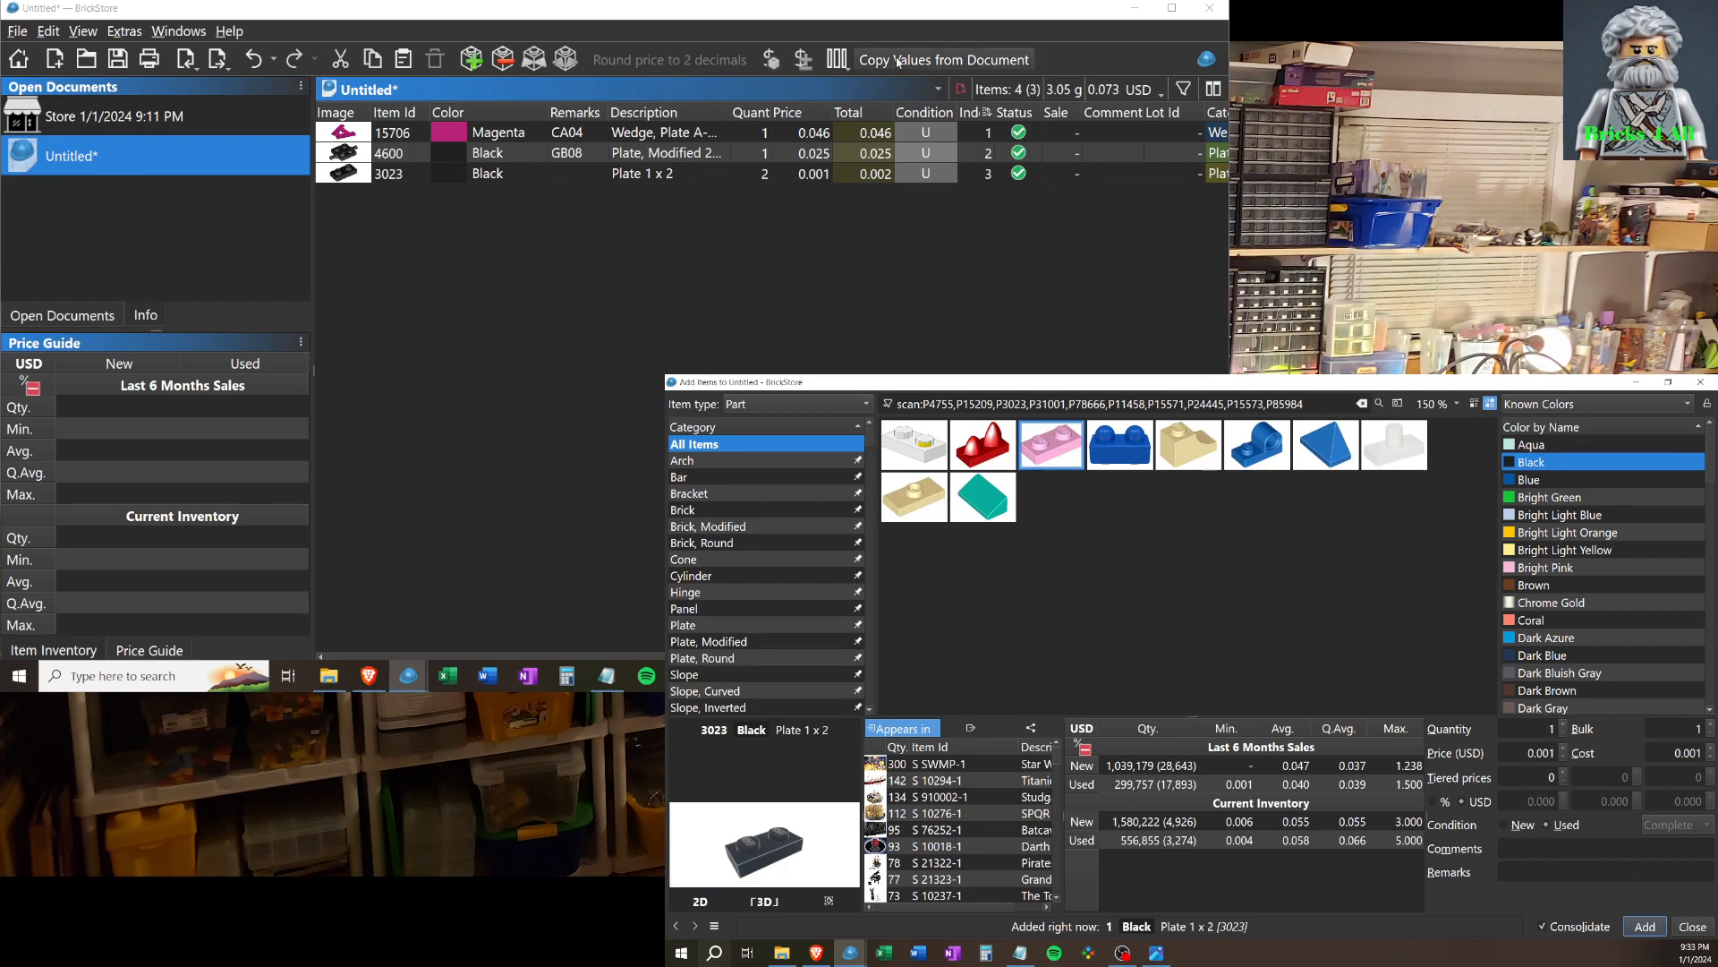
{"action": "left_click", "coordinate": [867, 60]}
{"action": "key", "text": "Return"}
{"action": "key", "text": "Return"}
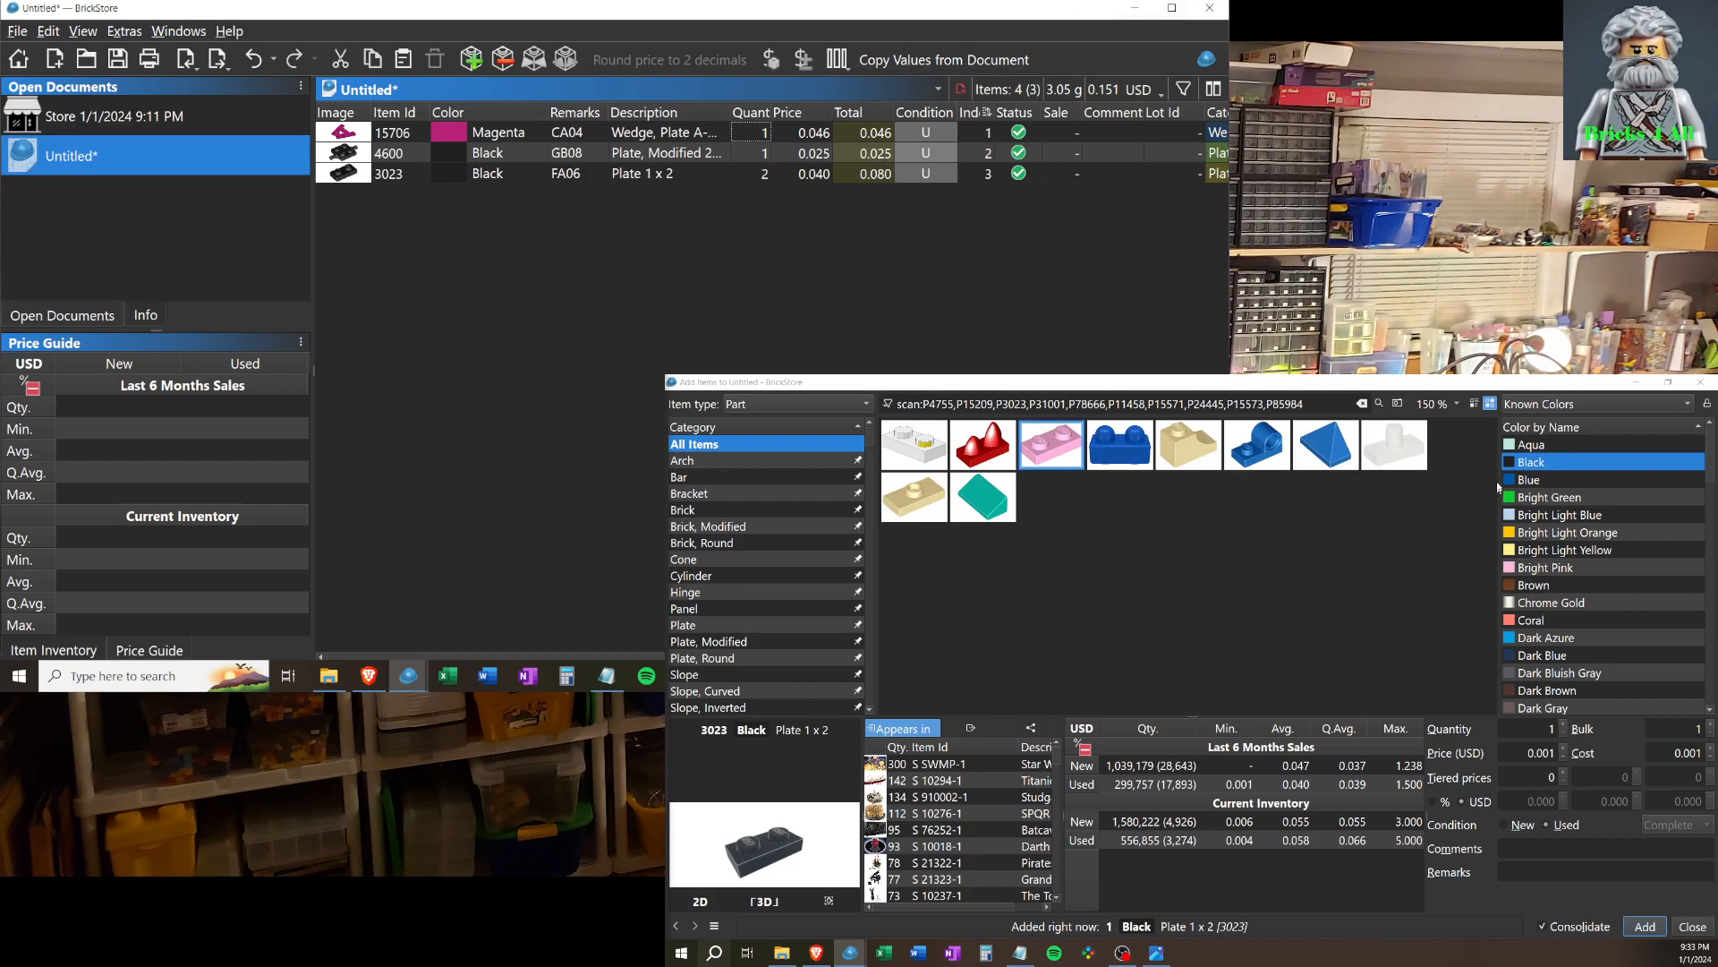
Scan and add one used tan Arch 1 x 5 x 4 (2339), and copy its price and remark from the store document.
{"action": "left_click", "coordinate": [1397, 404]}
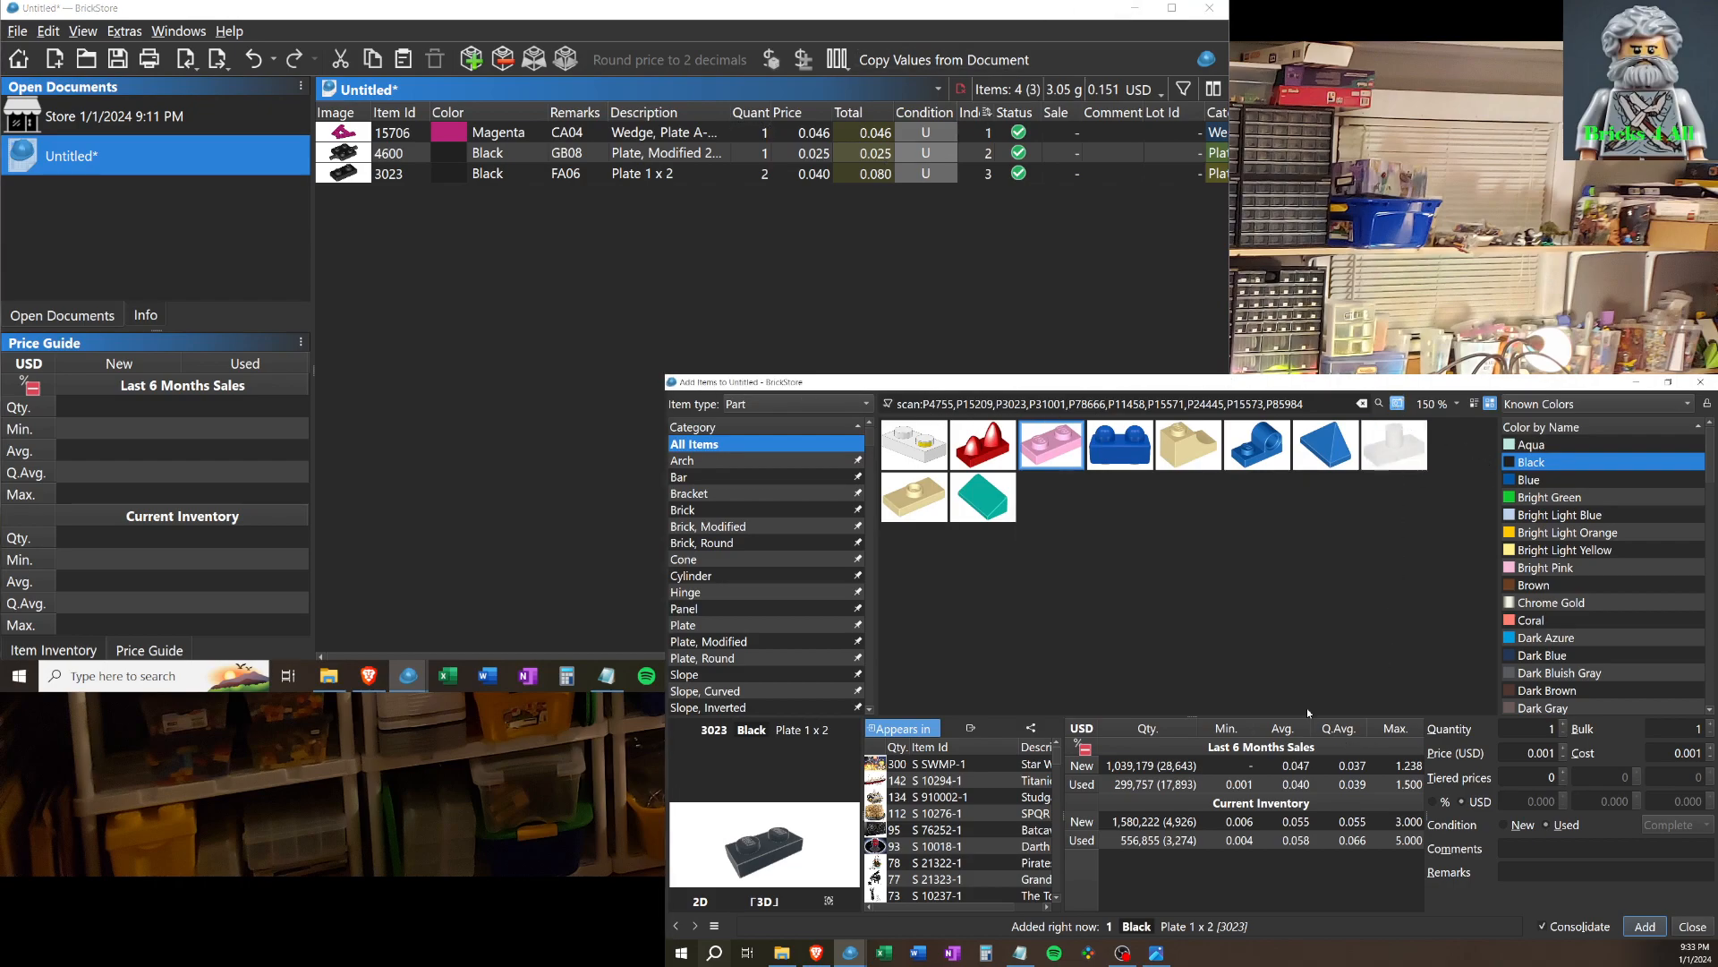
{"action": "left_click", "coordinate": [1289, 651]}
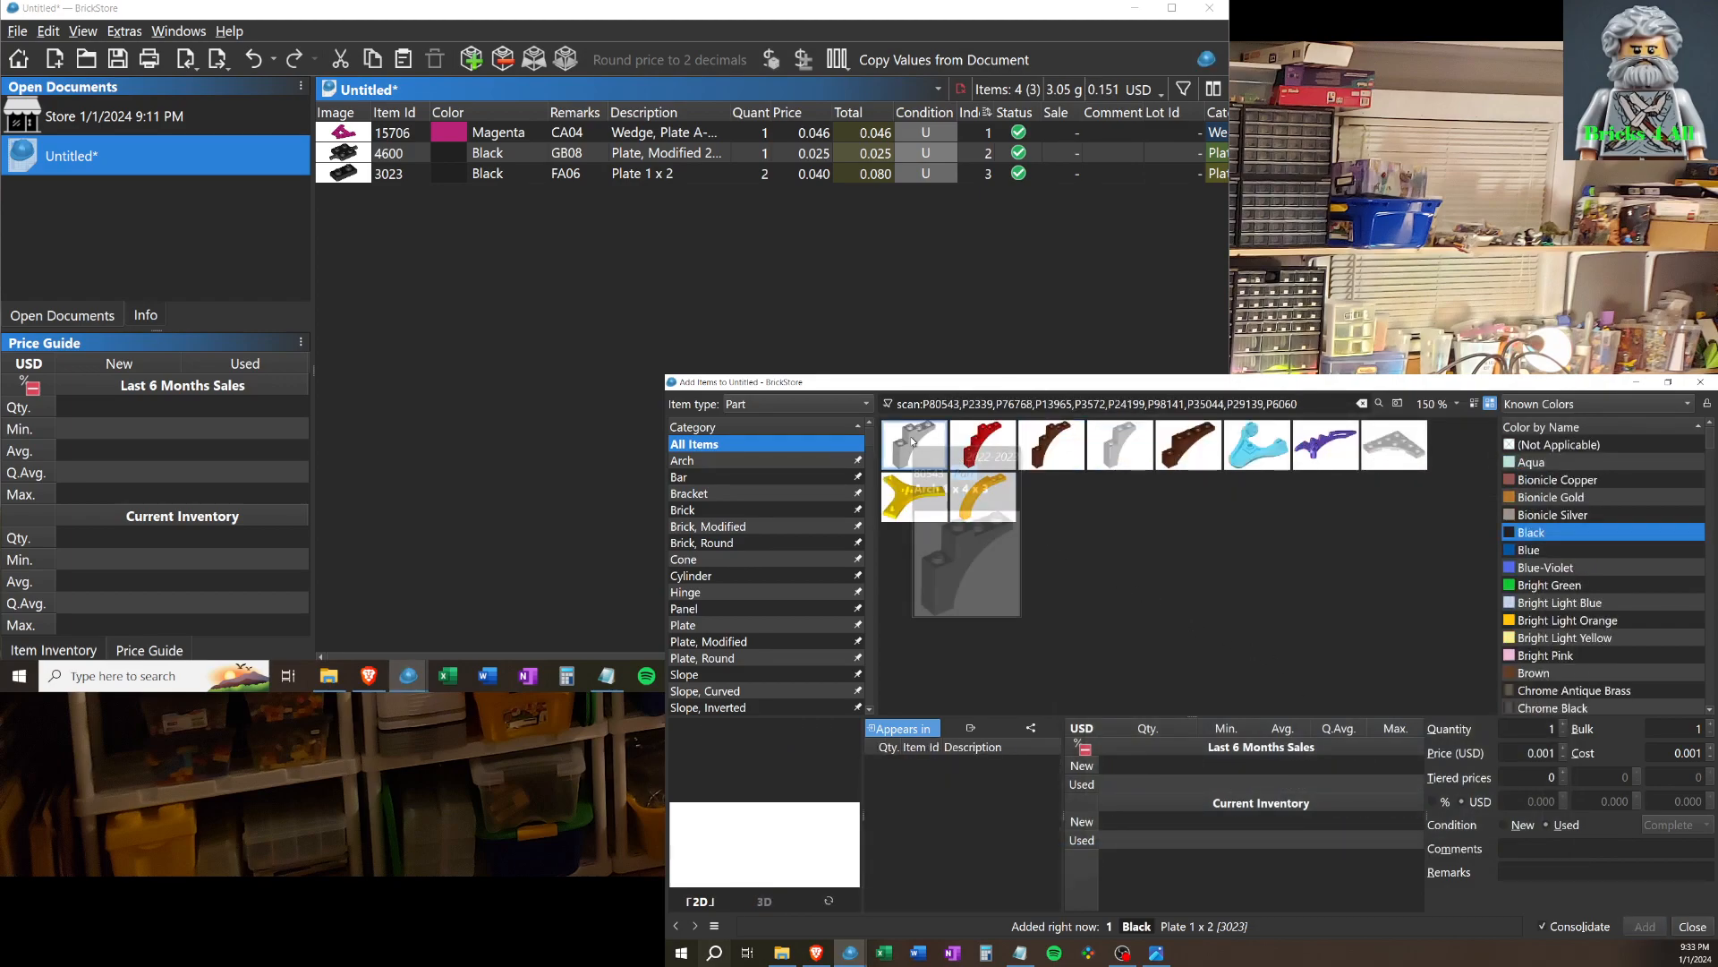
{"action": "left_click", "coordinate": [1397, 404]}
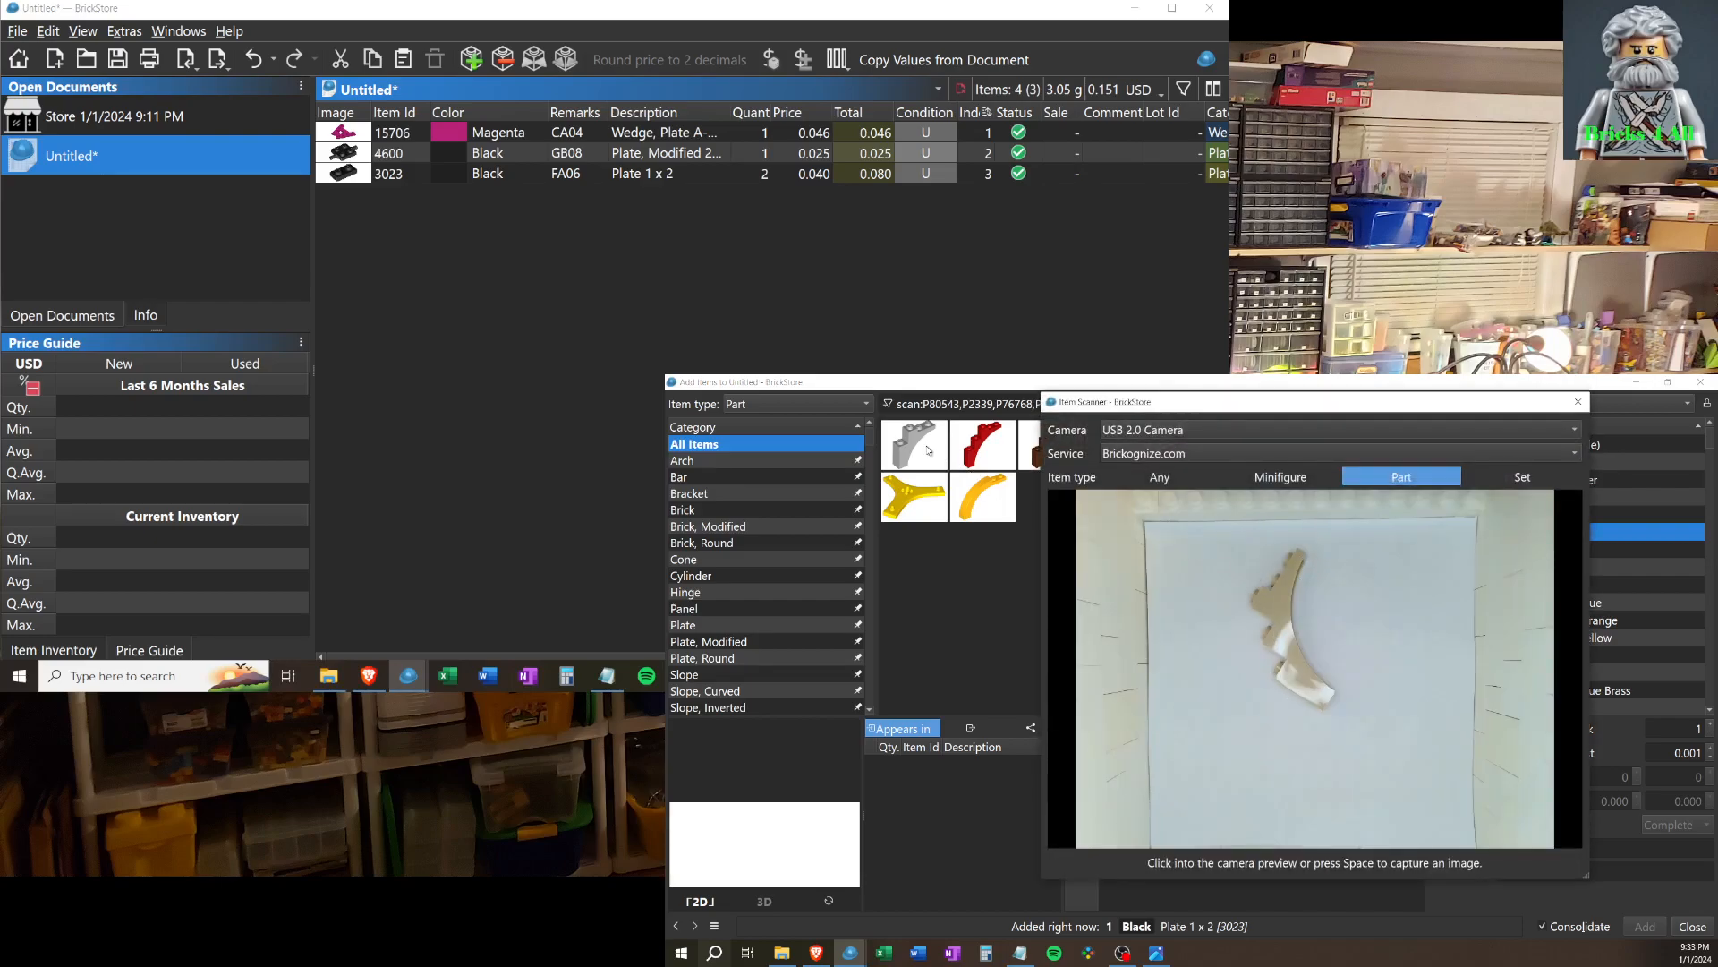
{"action": "left_click", "coordinate": [1578, 401]}
{"action": "left_click", "coordinate": [984, 447]}
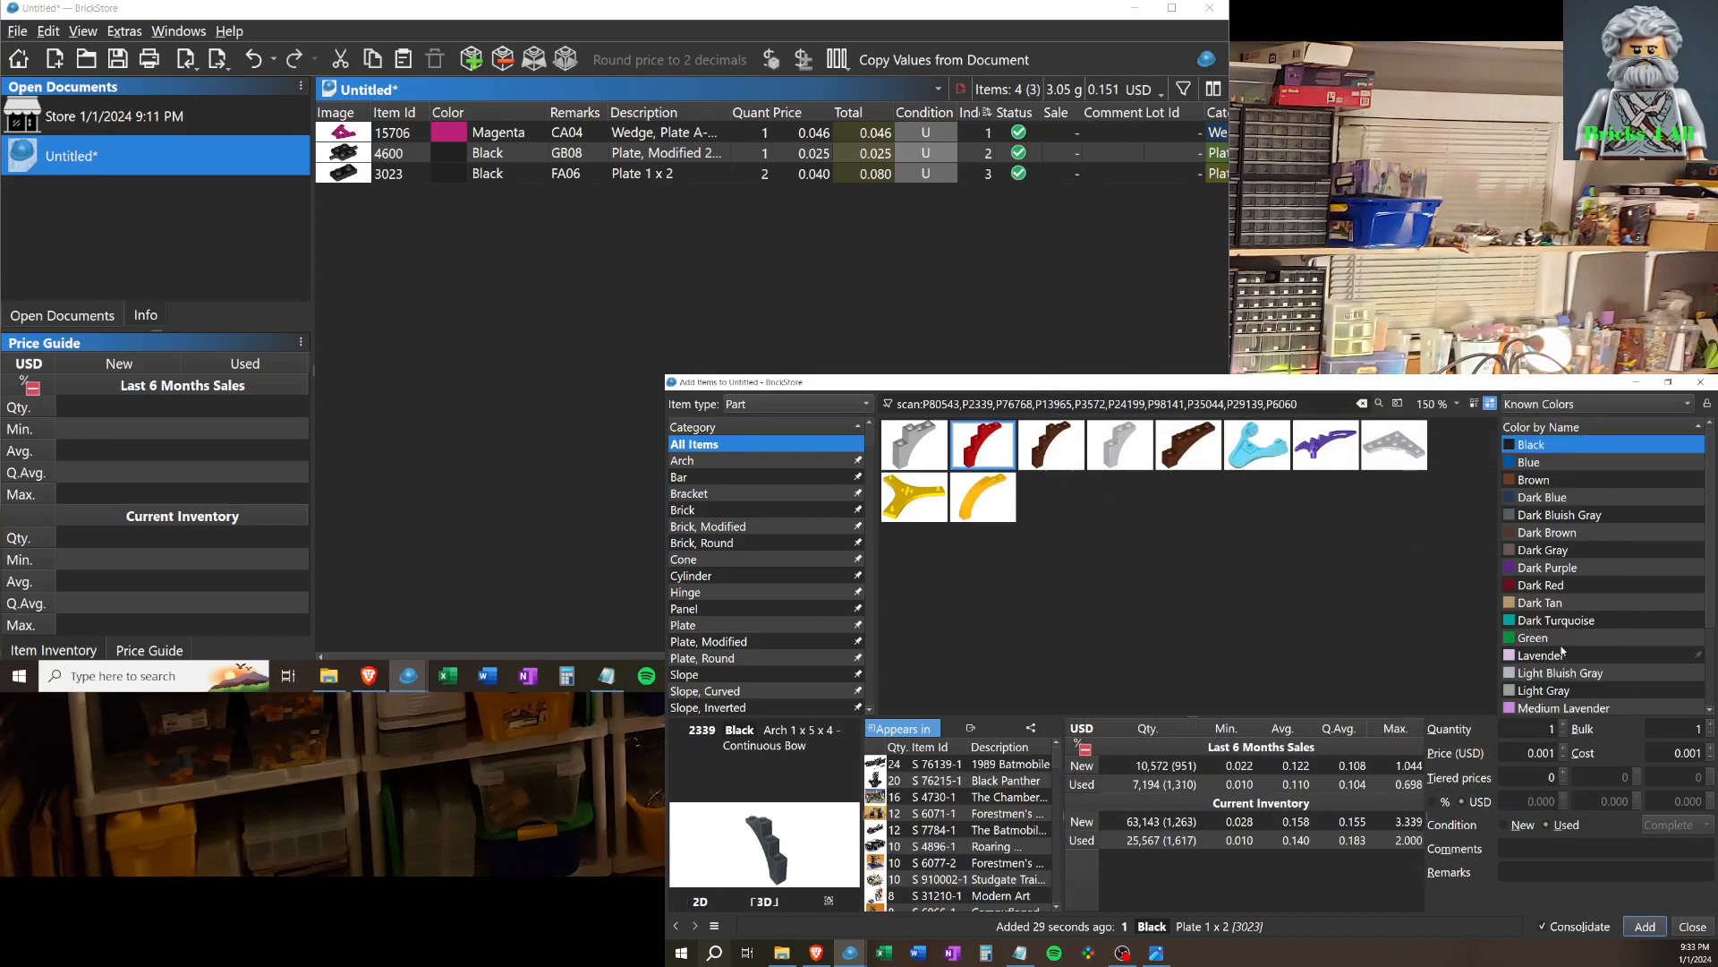
{"action": "scroll", "coordinate": [1561, 646], "scroll_direction": "down", "scroll_amount": 2}
{"action": "left_click", "coordinate": [1536, 677]}
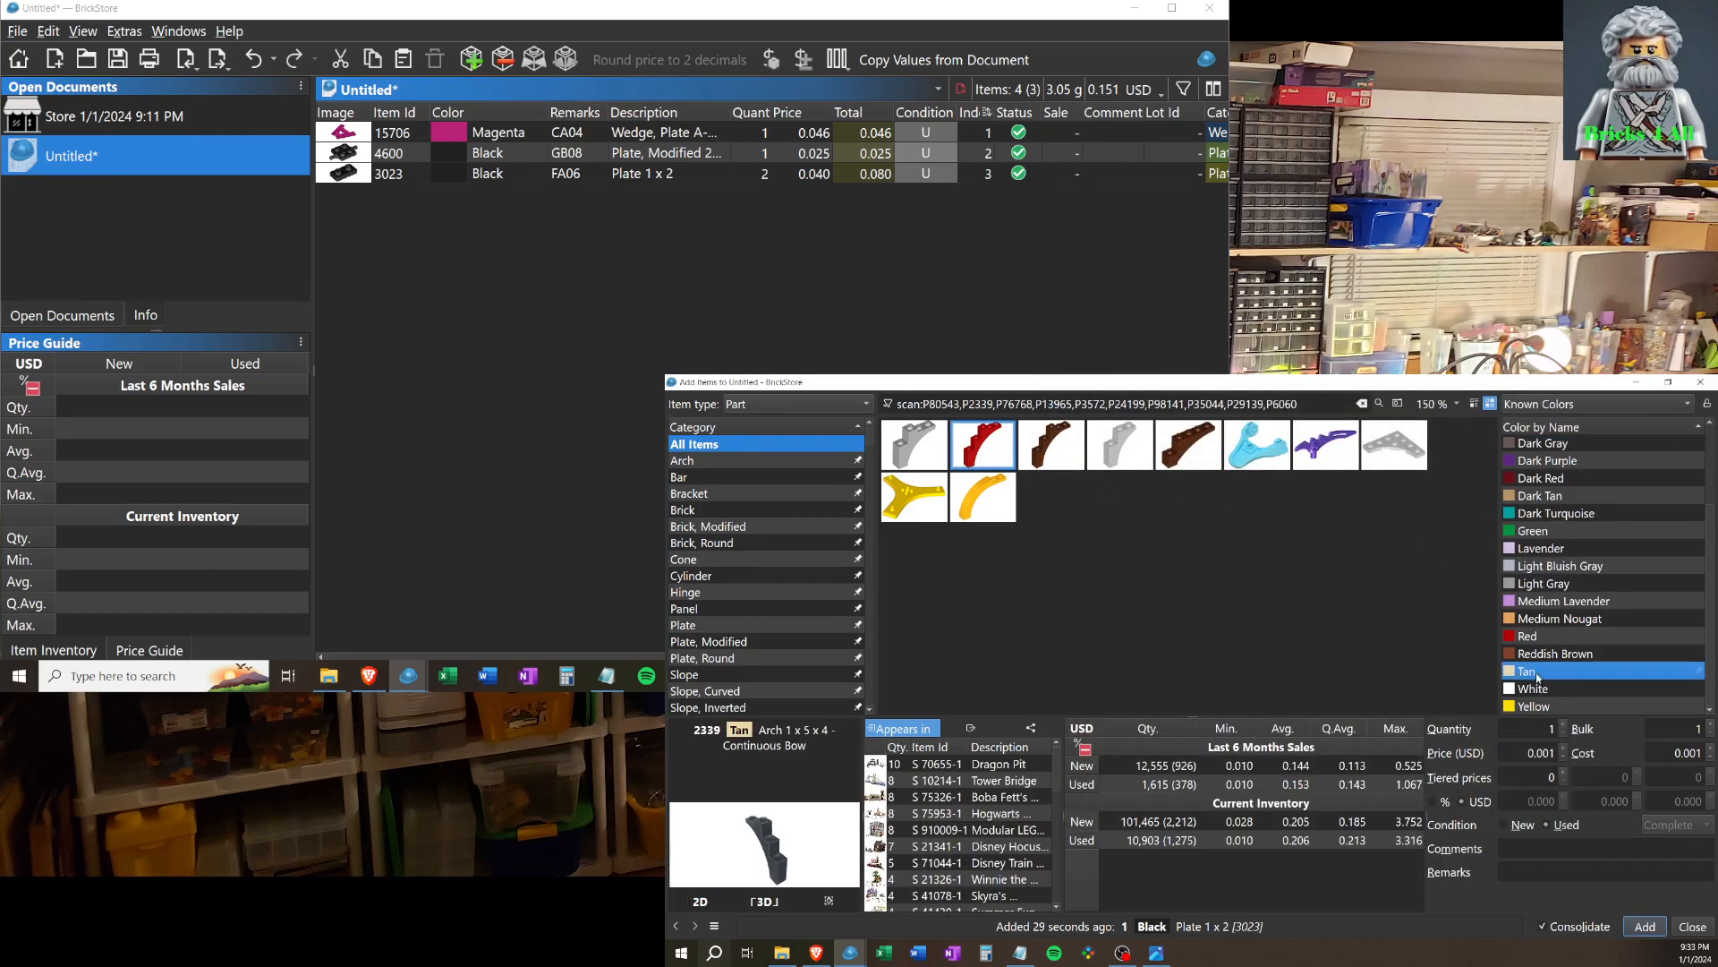
{"action": "key", "text": "Return"}
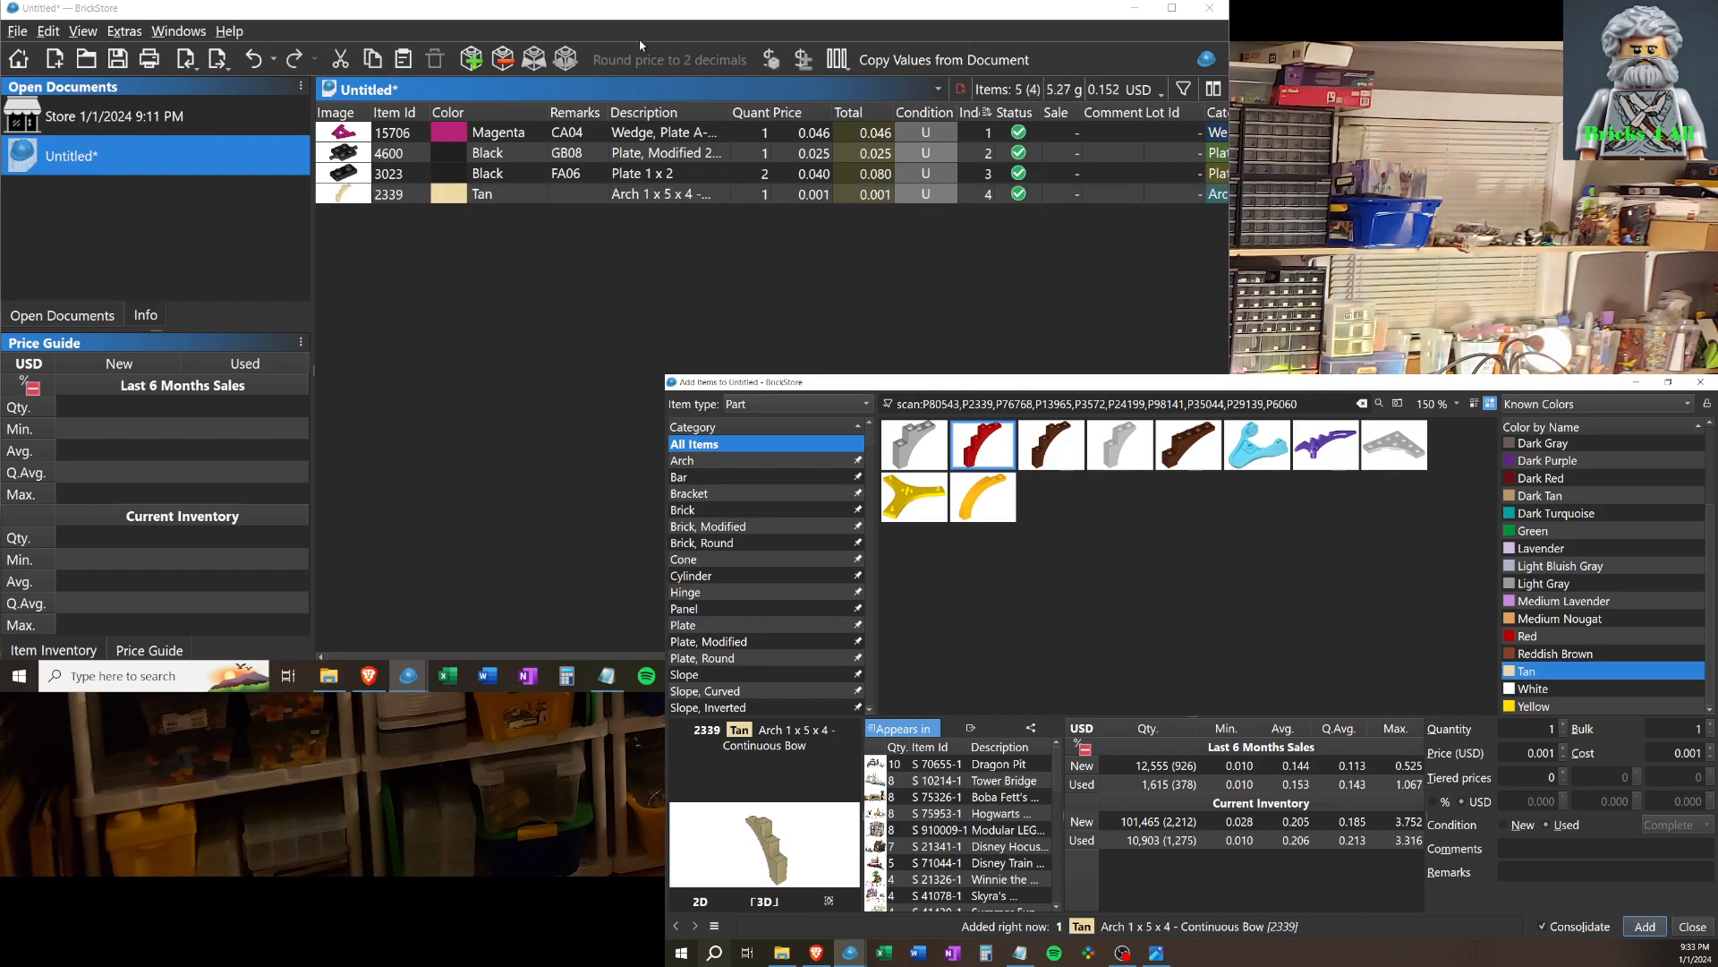
{"action": "left_click", "coordinate": [911, 63]}
{"action": "key", "text": "Return"}
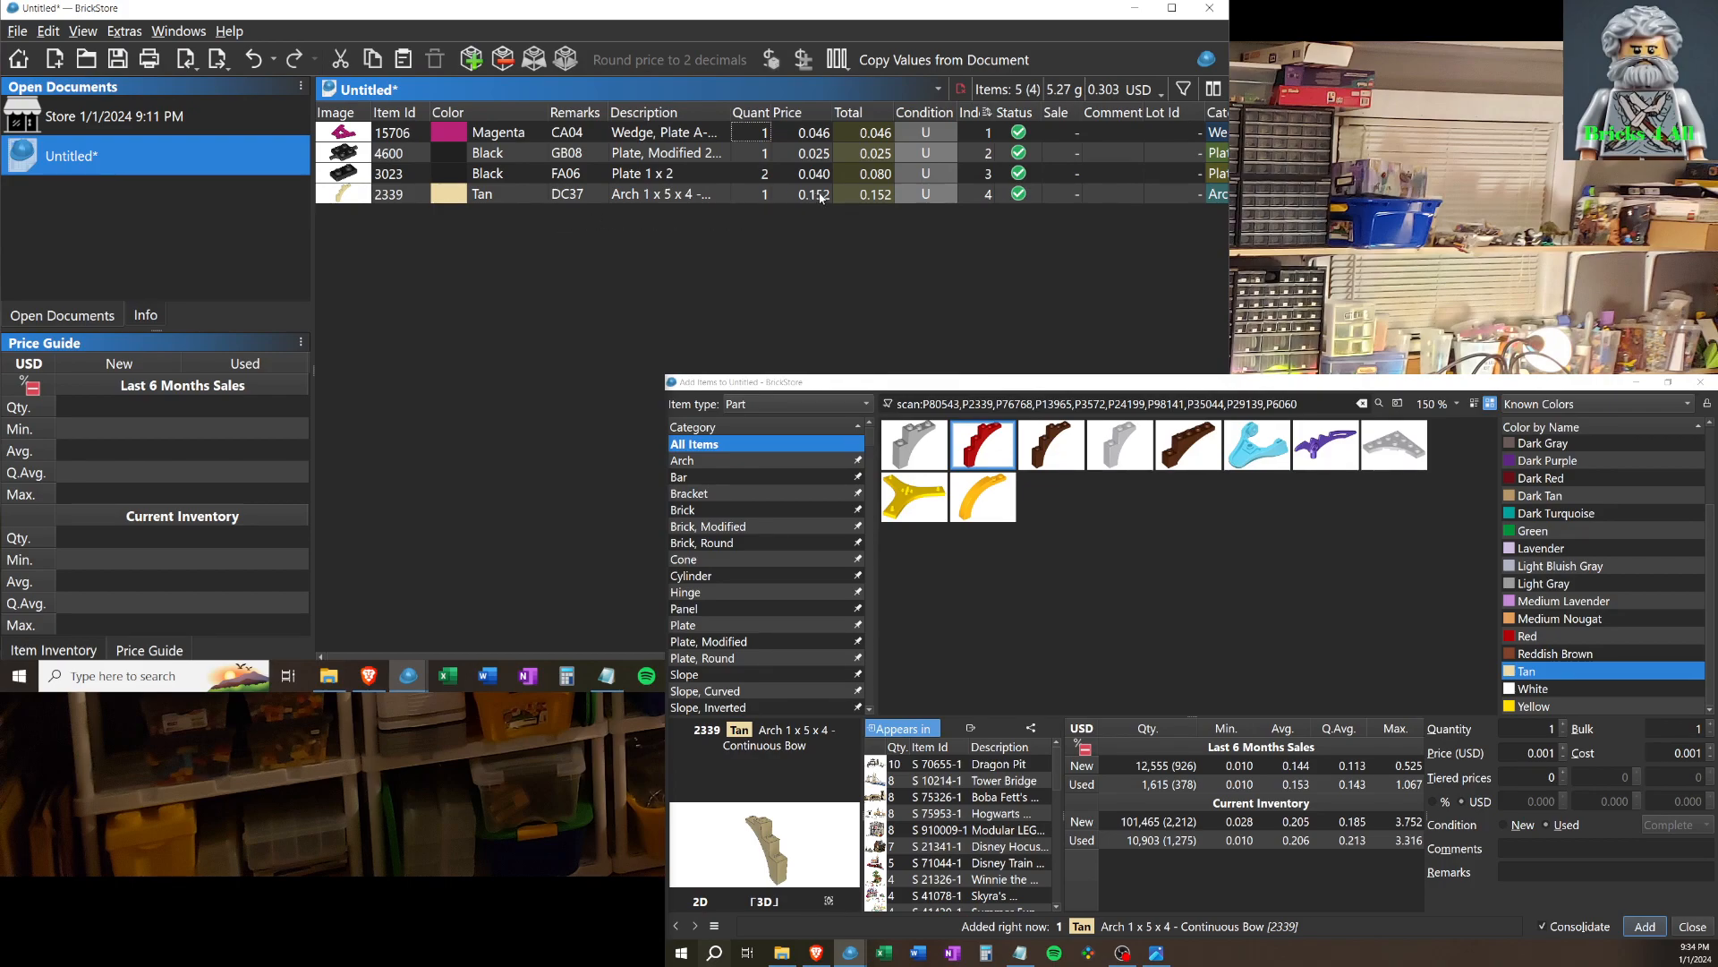
Scan and add the used light bluish gray 2 x 2 brick with pins and axle hole (30000), quantity 1, price 0.001 USD.
{"action": "left_click", "coordinate": [1397, 404]}
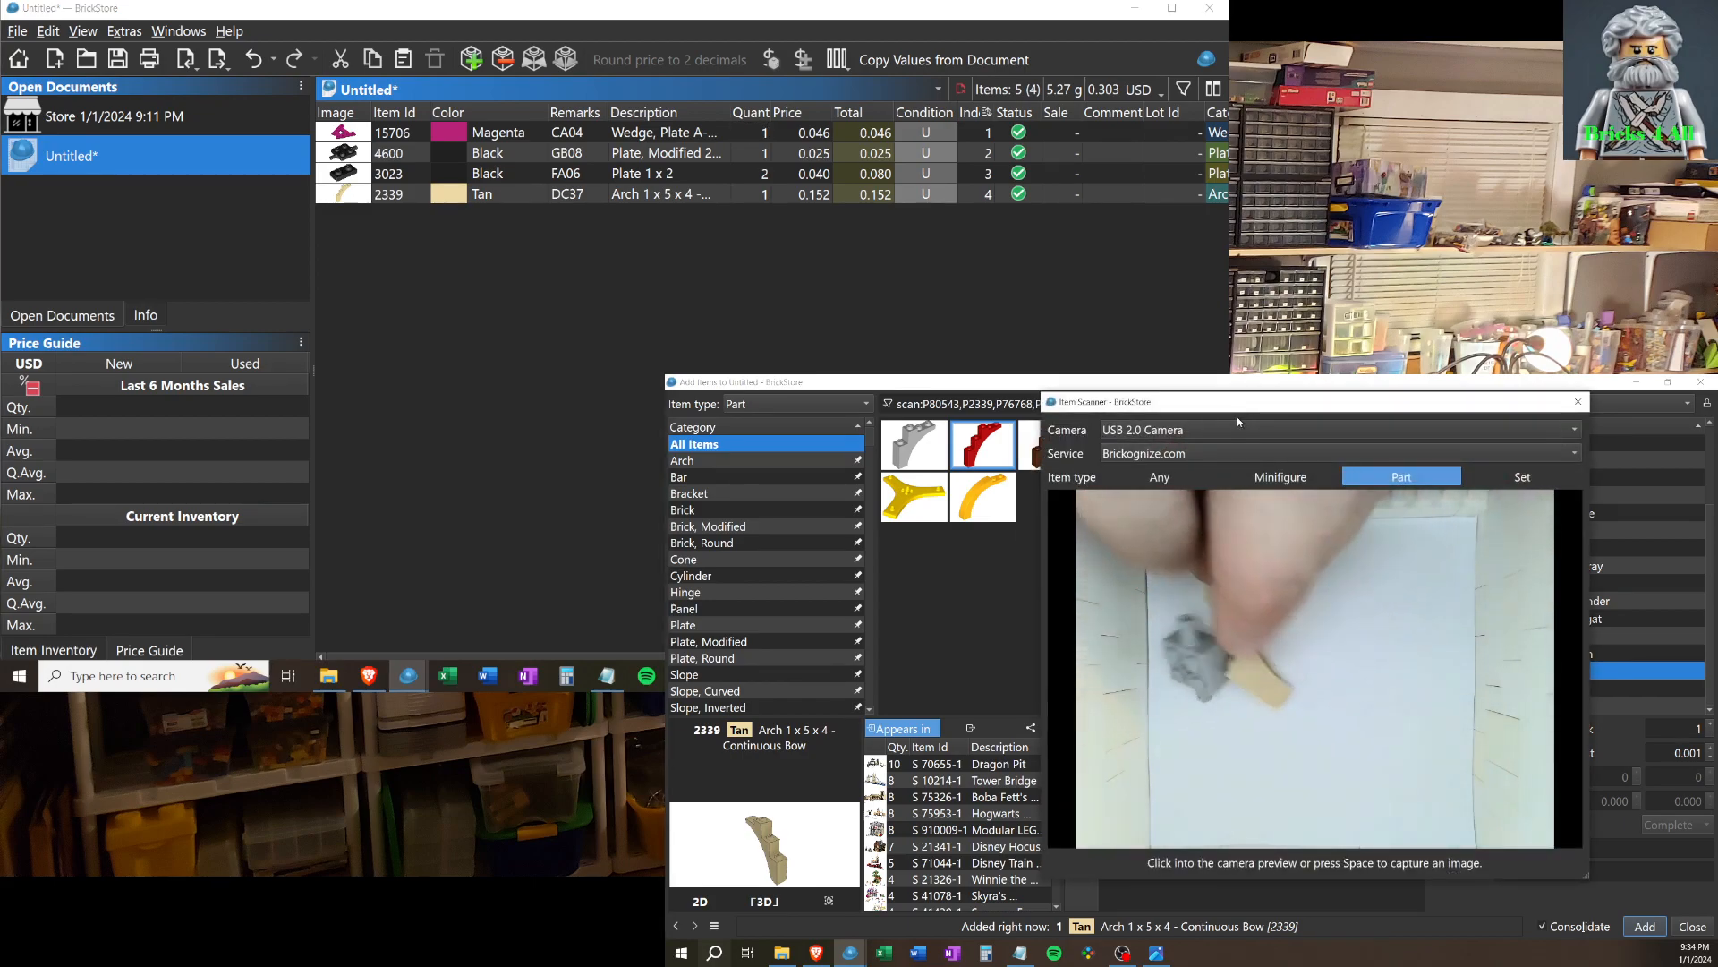
{"action": "left_click", "coordinate": [1329, 624]}
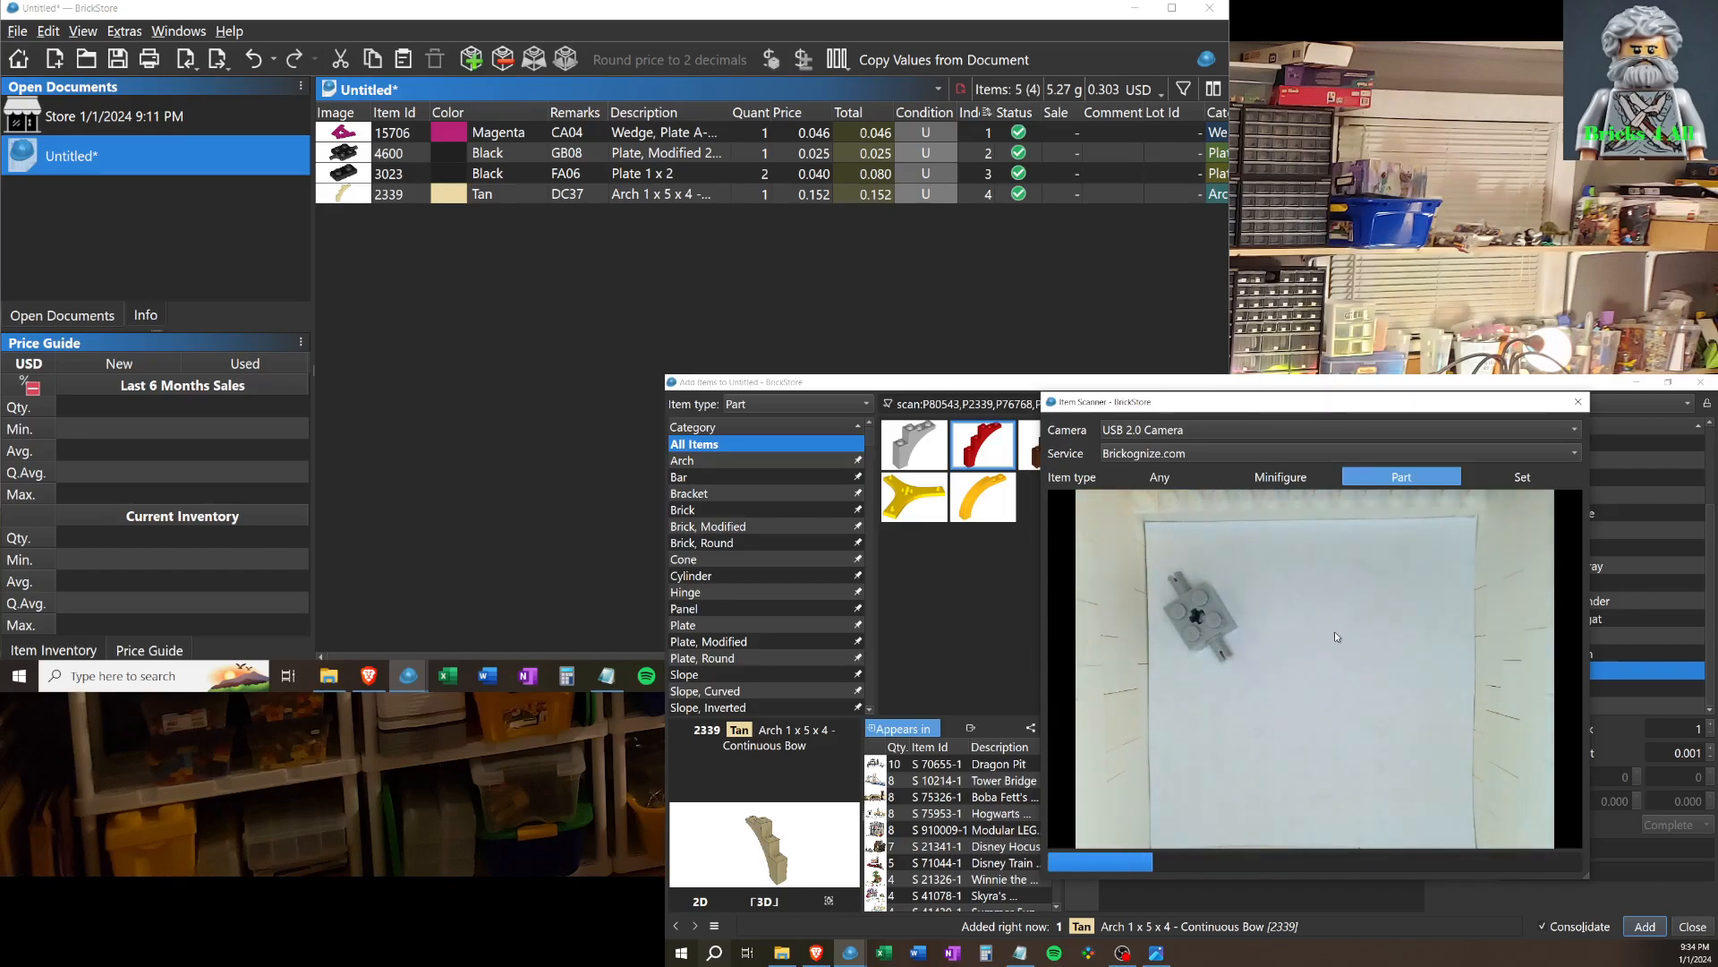
{"action": "left_click", "coordinate": [922, 450]}
{"action": "left_click", "coordinate": [1557, 533]}
{"action": "left_click", "coordinate": [1643, 925]}
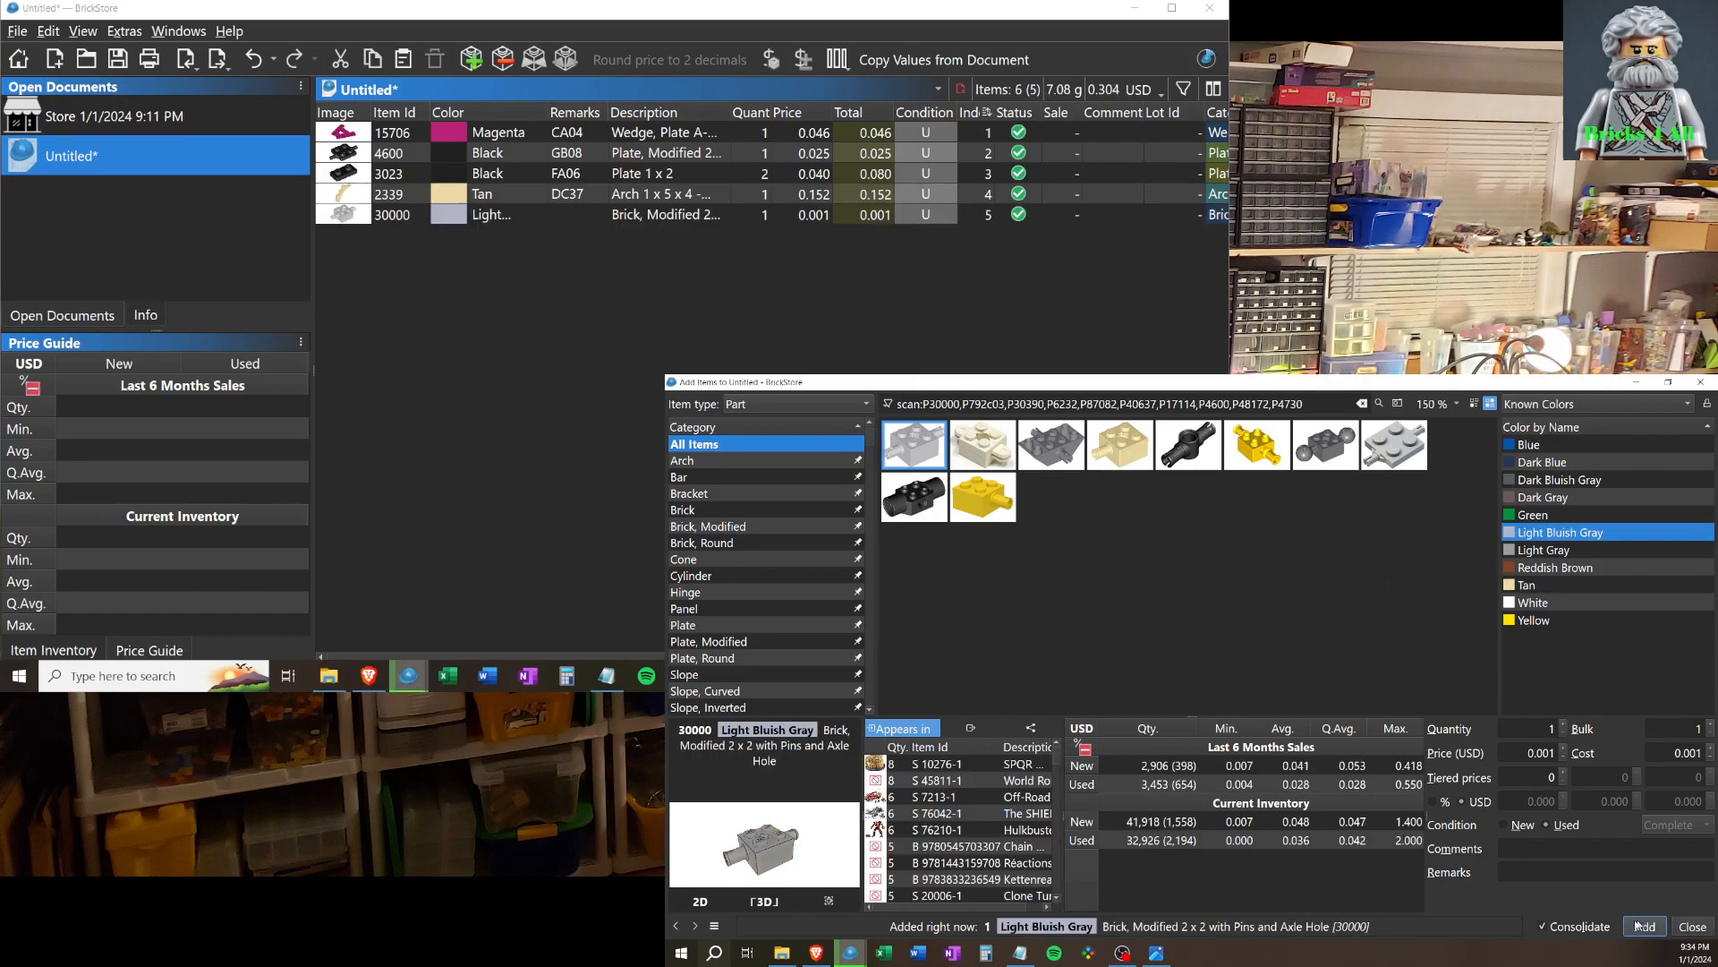
Try to copy the price and remark for the light bluish gray 30000 lot from the Store 1/1/2024 9:11 PM document.
{"action": "left_click", "coordinate": [1006, 59]}
{"action": "key", "text": "Return"}
{"action": "key", "text": "Return"}
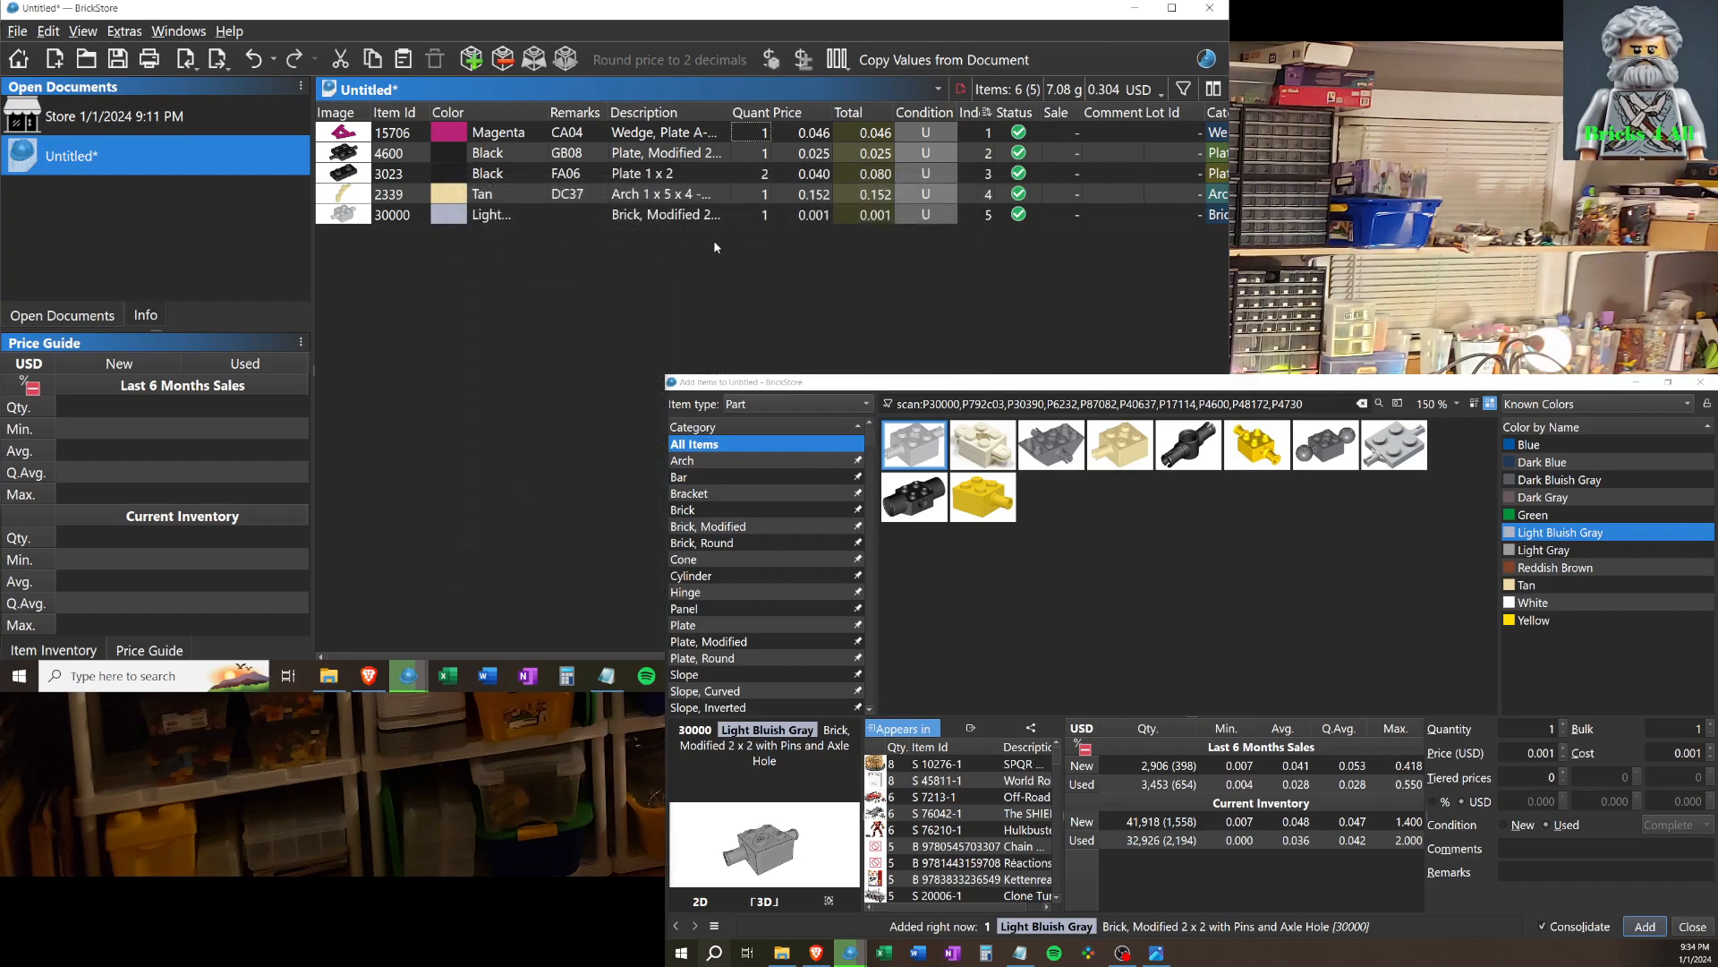
{"action": "left_click", "coordinate": [893, 63]}
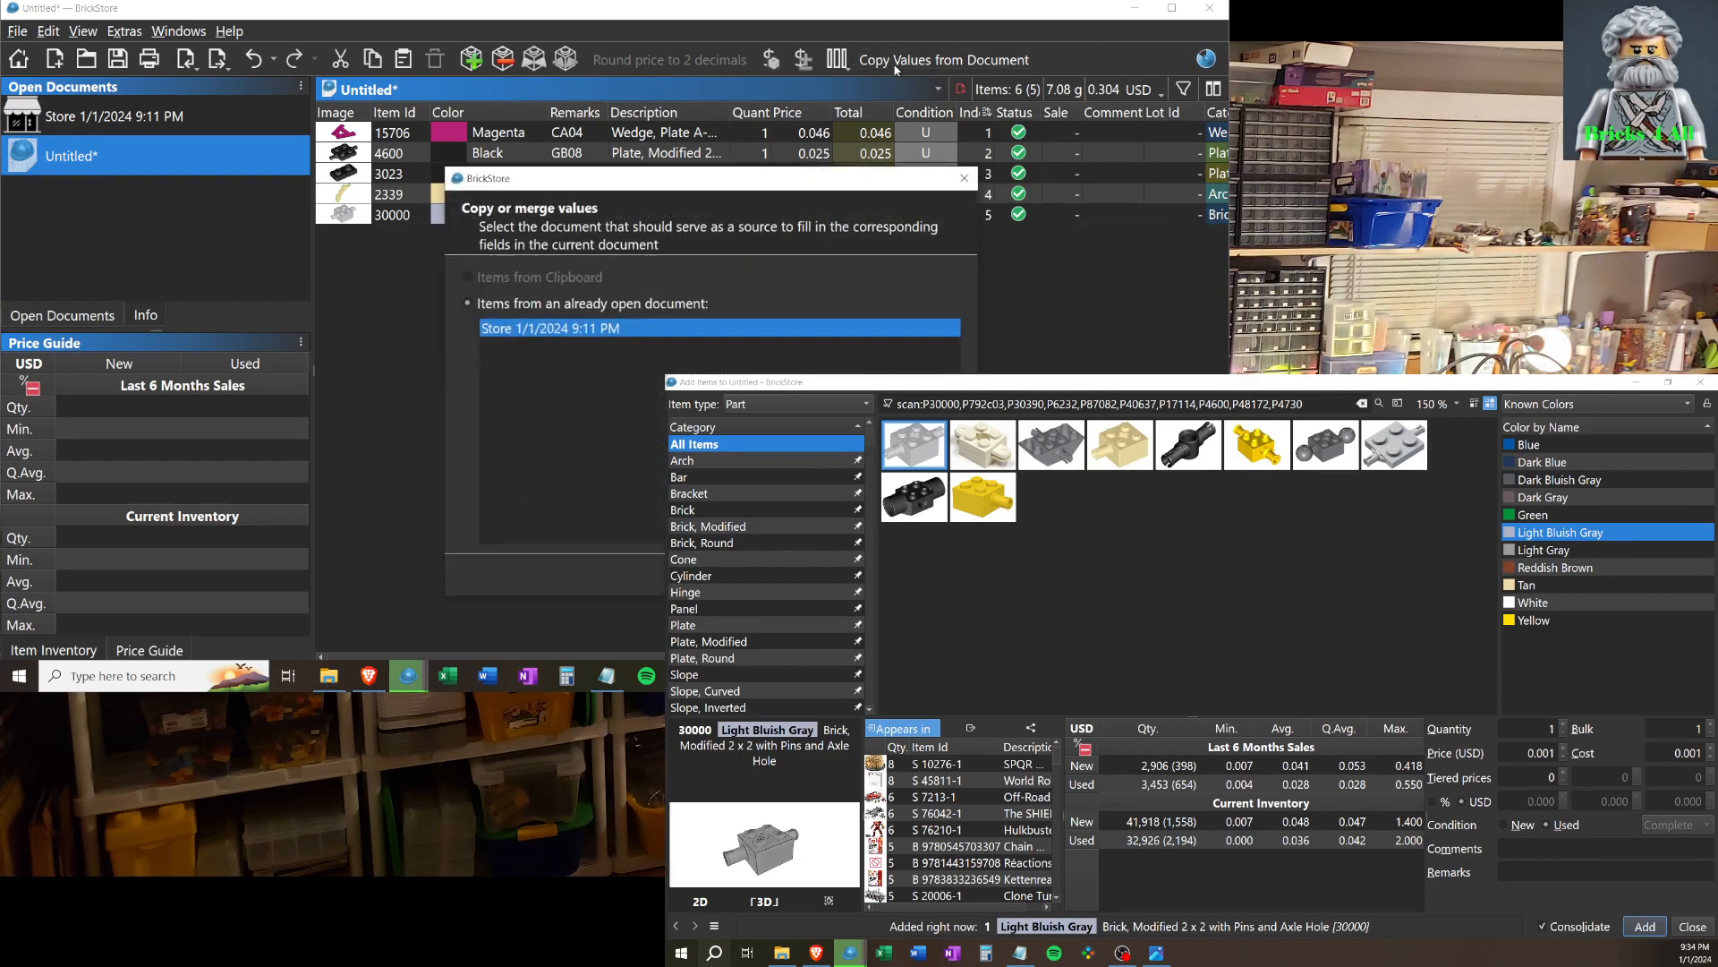
{"action": "key", "text": "Return"}
{"action": "key", "text": "Return"}
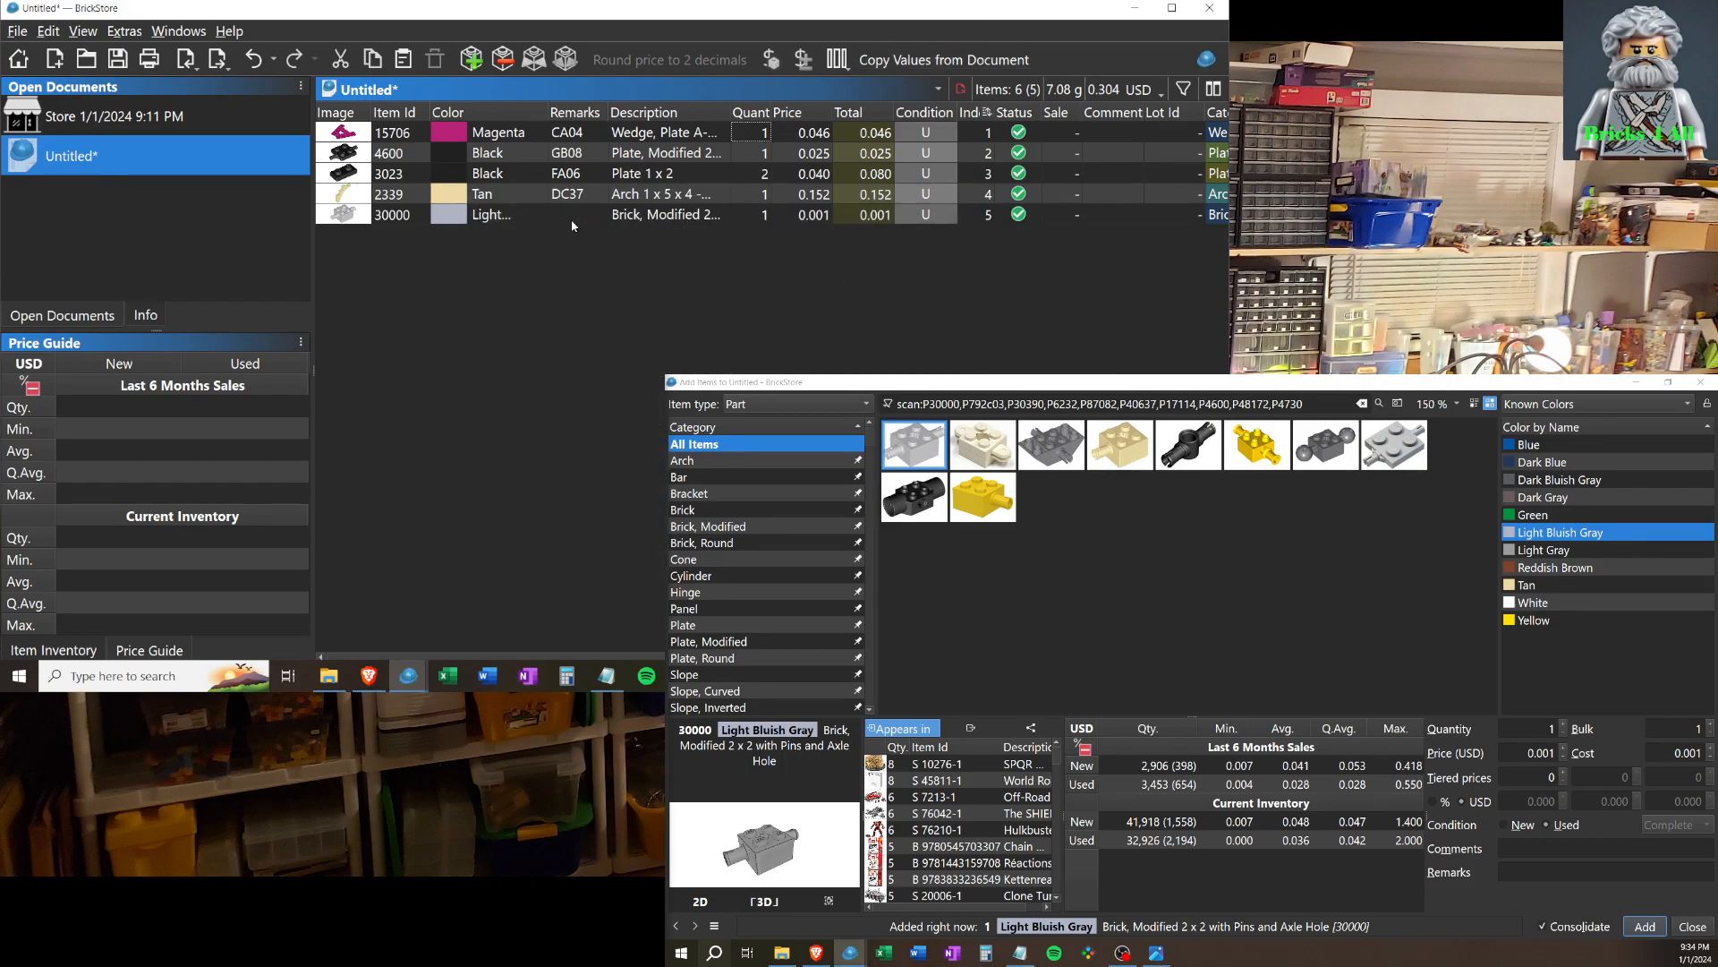
Filter the Store 1/1/2024 9:11 PM document by 30000 to look up the storage remark used for other colors of that part.
{"action": "mouse_move", "coordinate": [343, 217]}
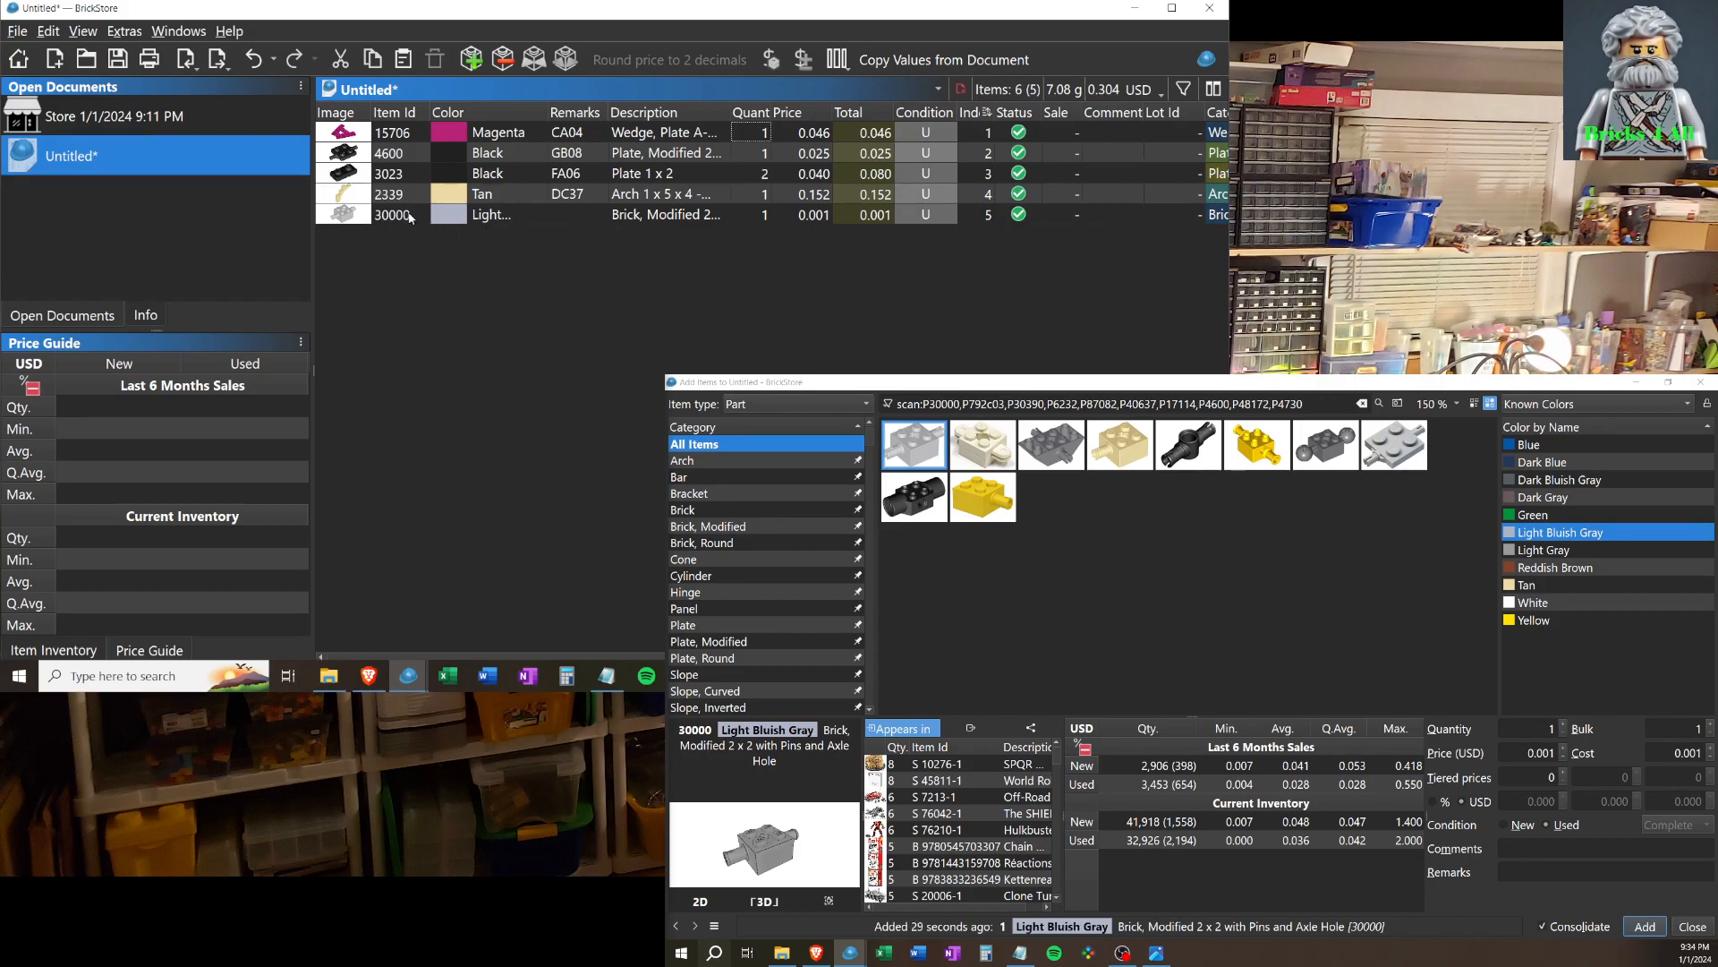
{"action": "left_click", "coordinate": [156, 118]}
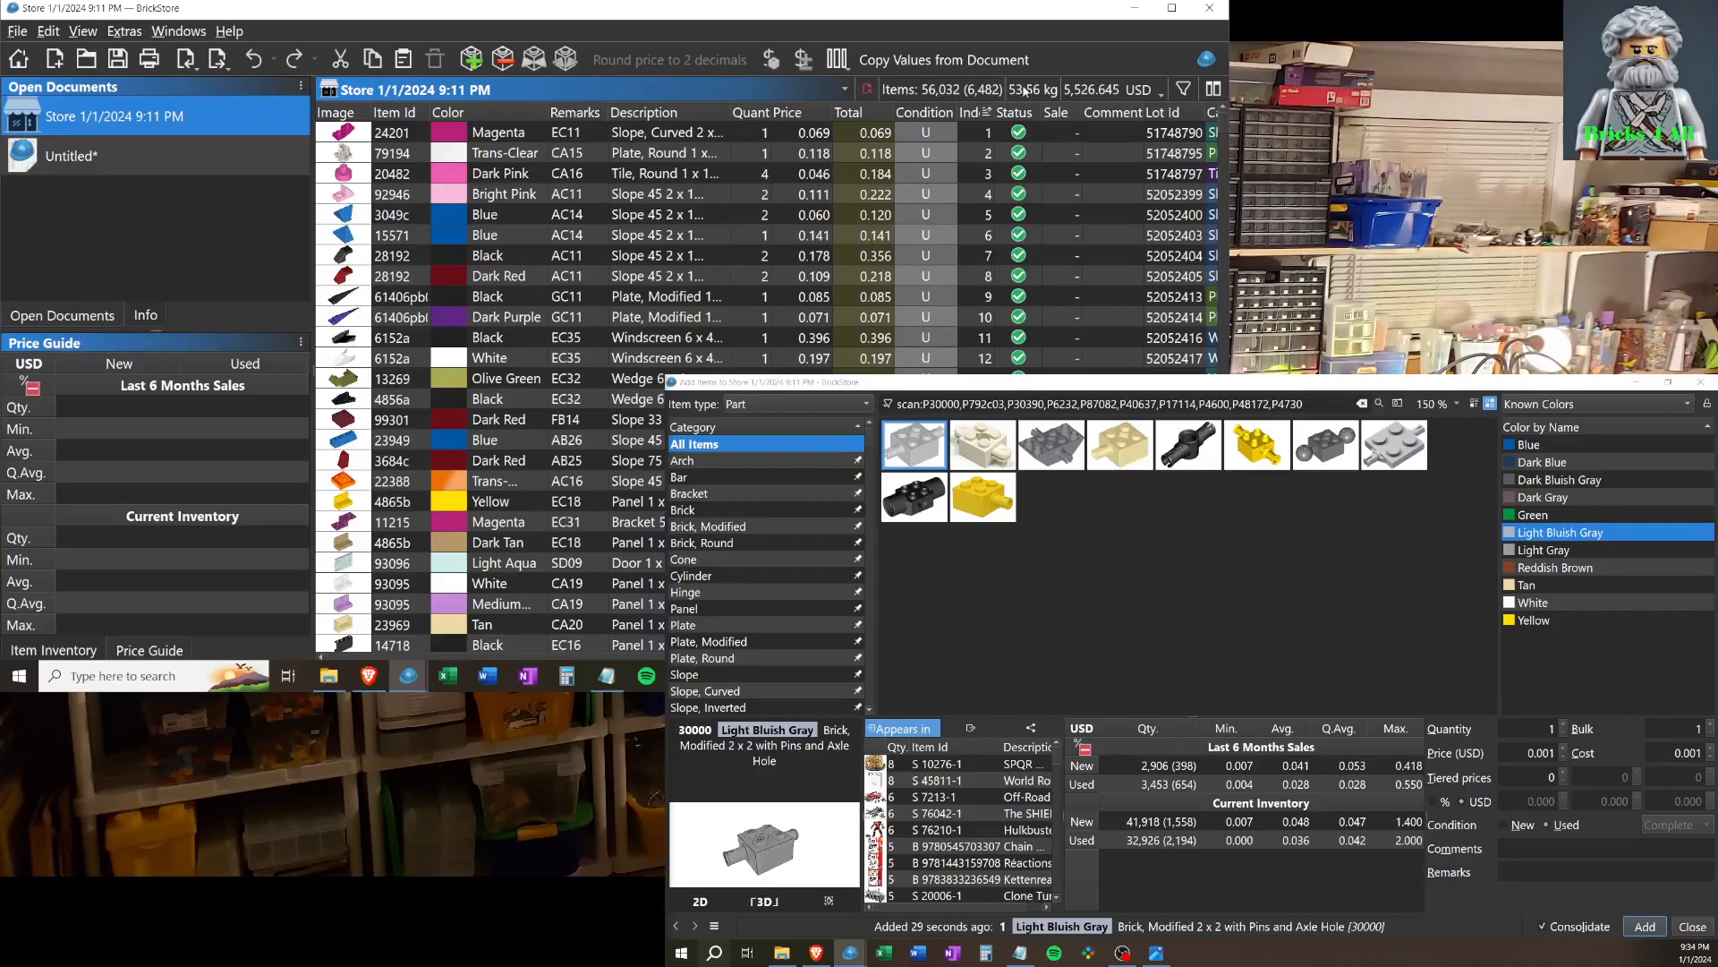
{"action": "left_click", "coordinate": [1184, 89]}
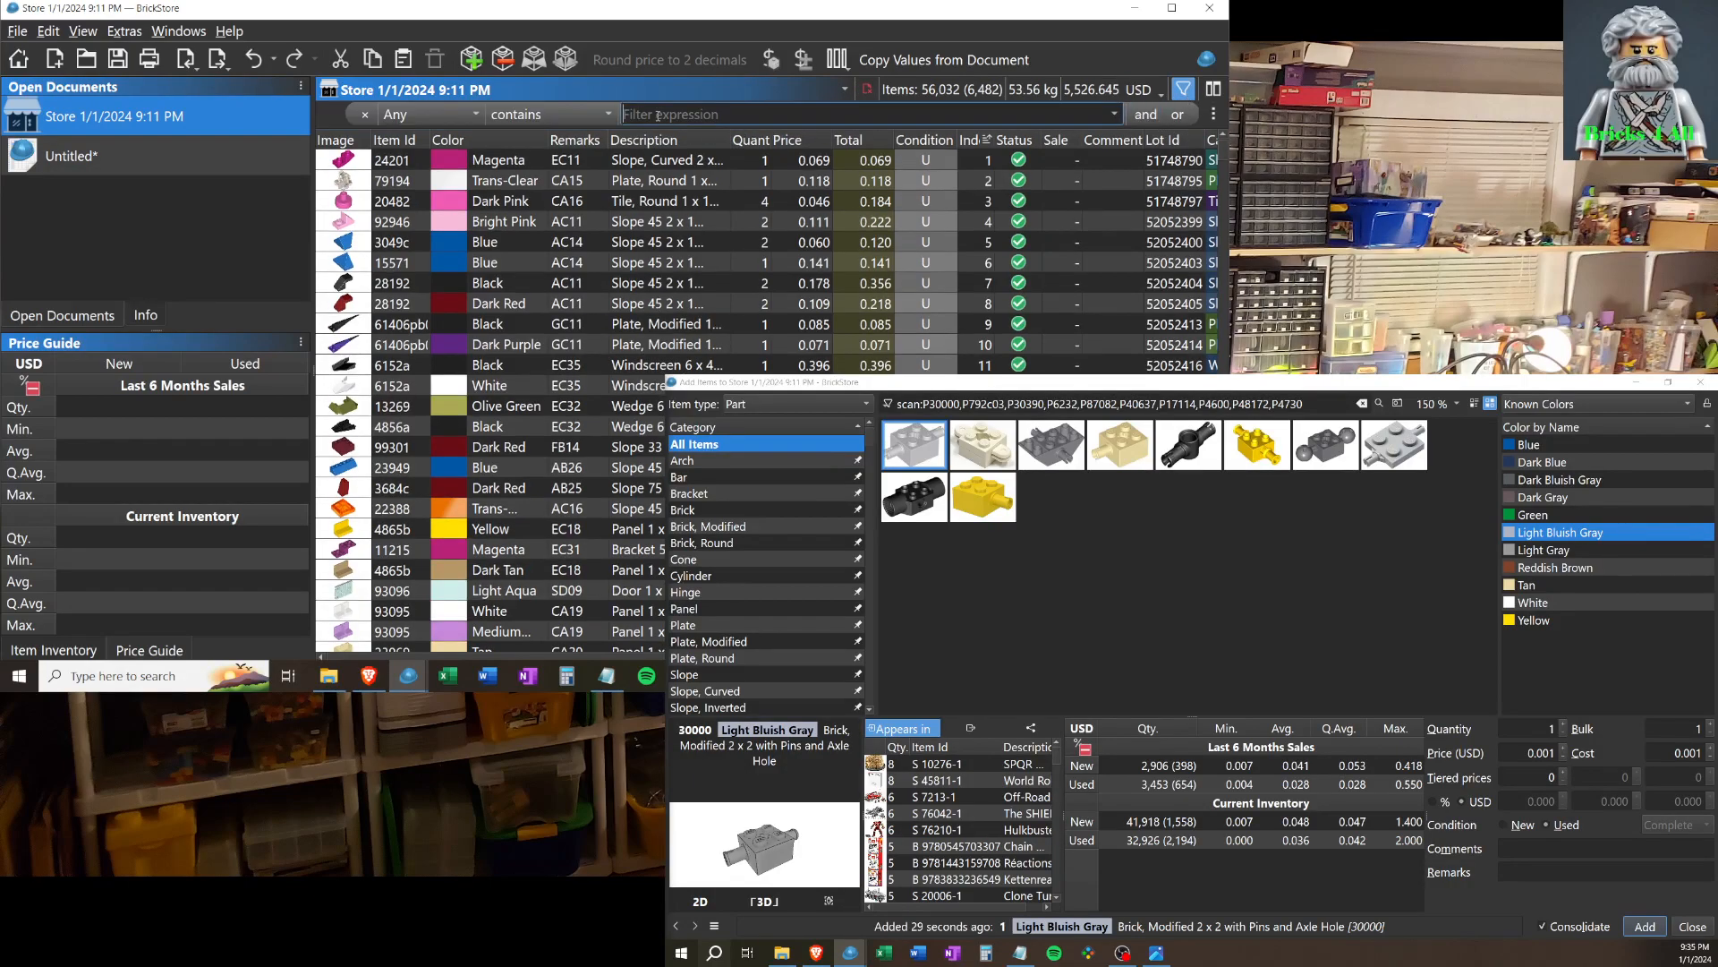
{"action": "type", "text": "30000"}
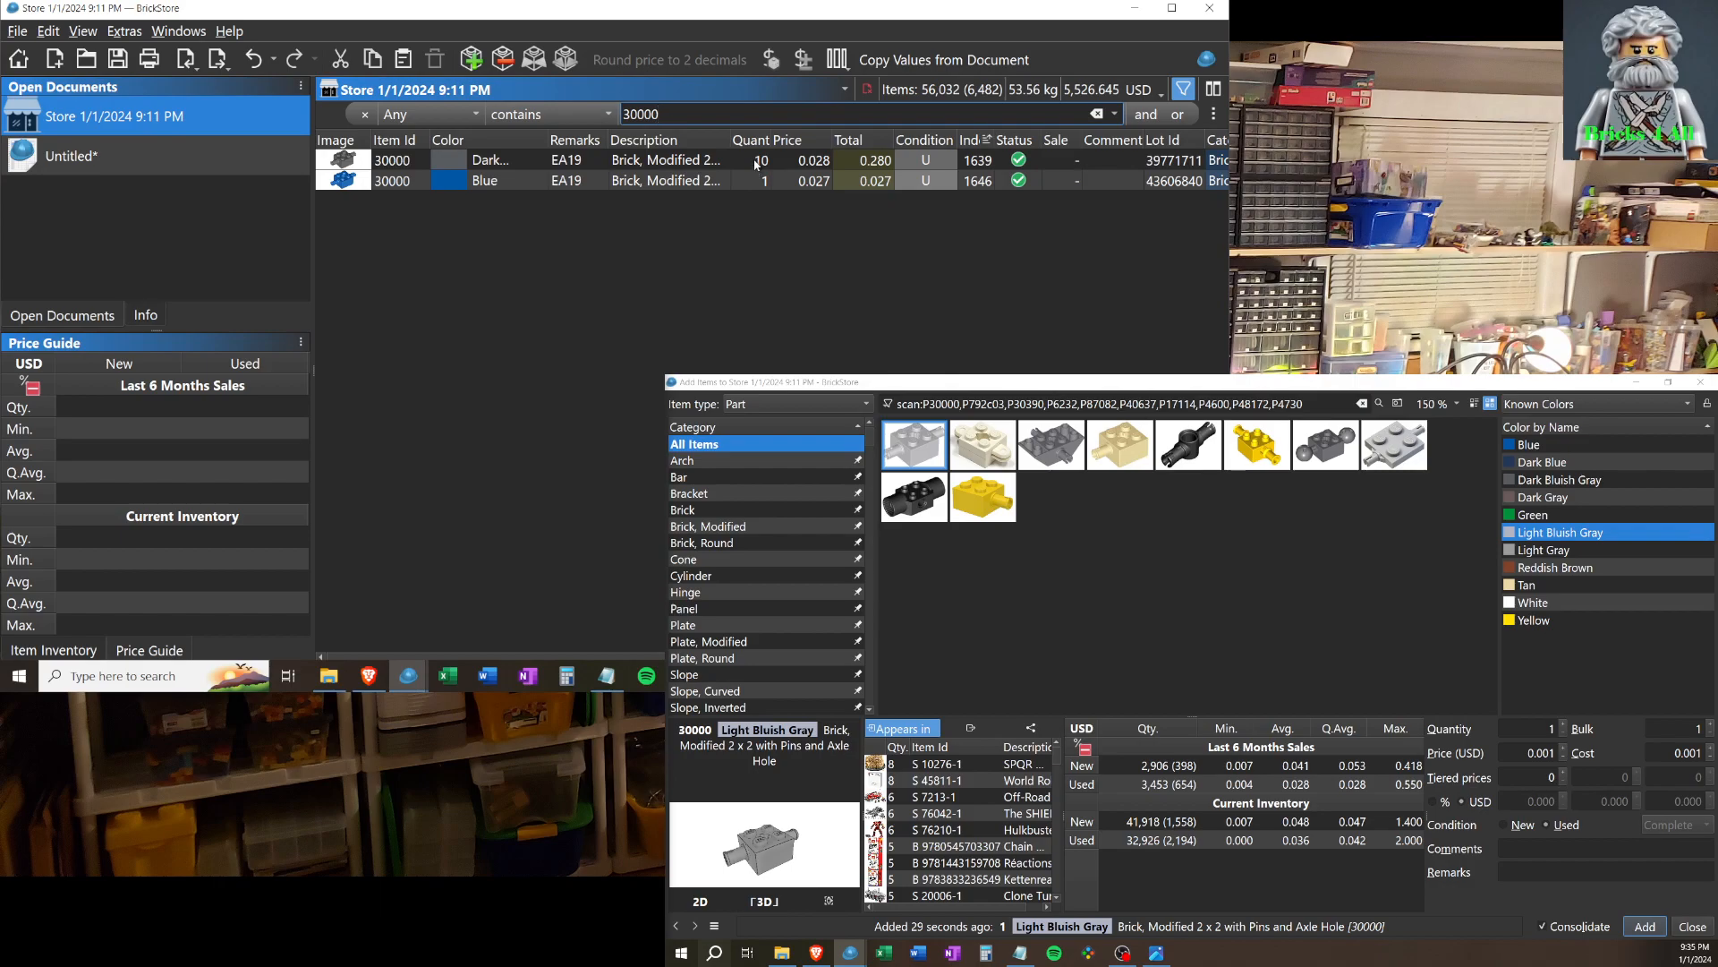
{"action": "mouse_move", "coordinate": [421, 190]}
{"action": "left_click", "coordinate": [135, 152]}
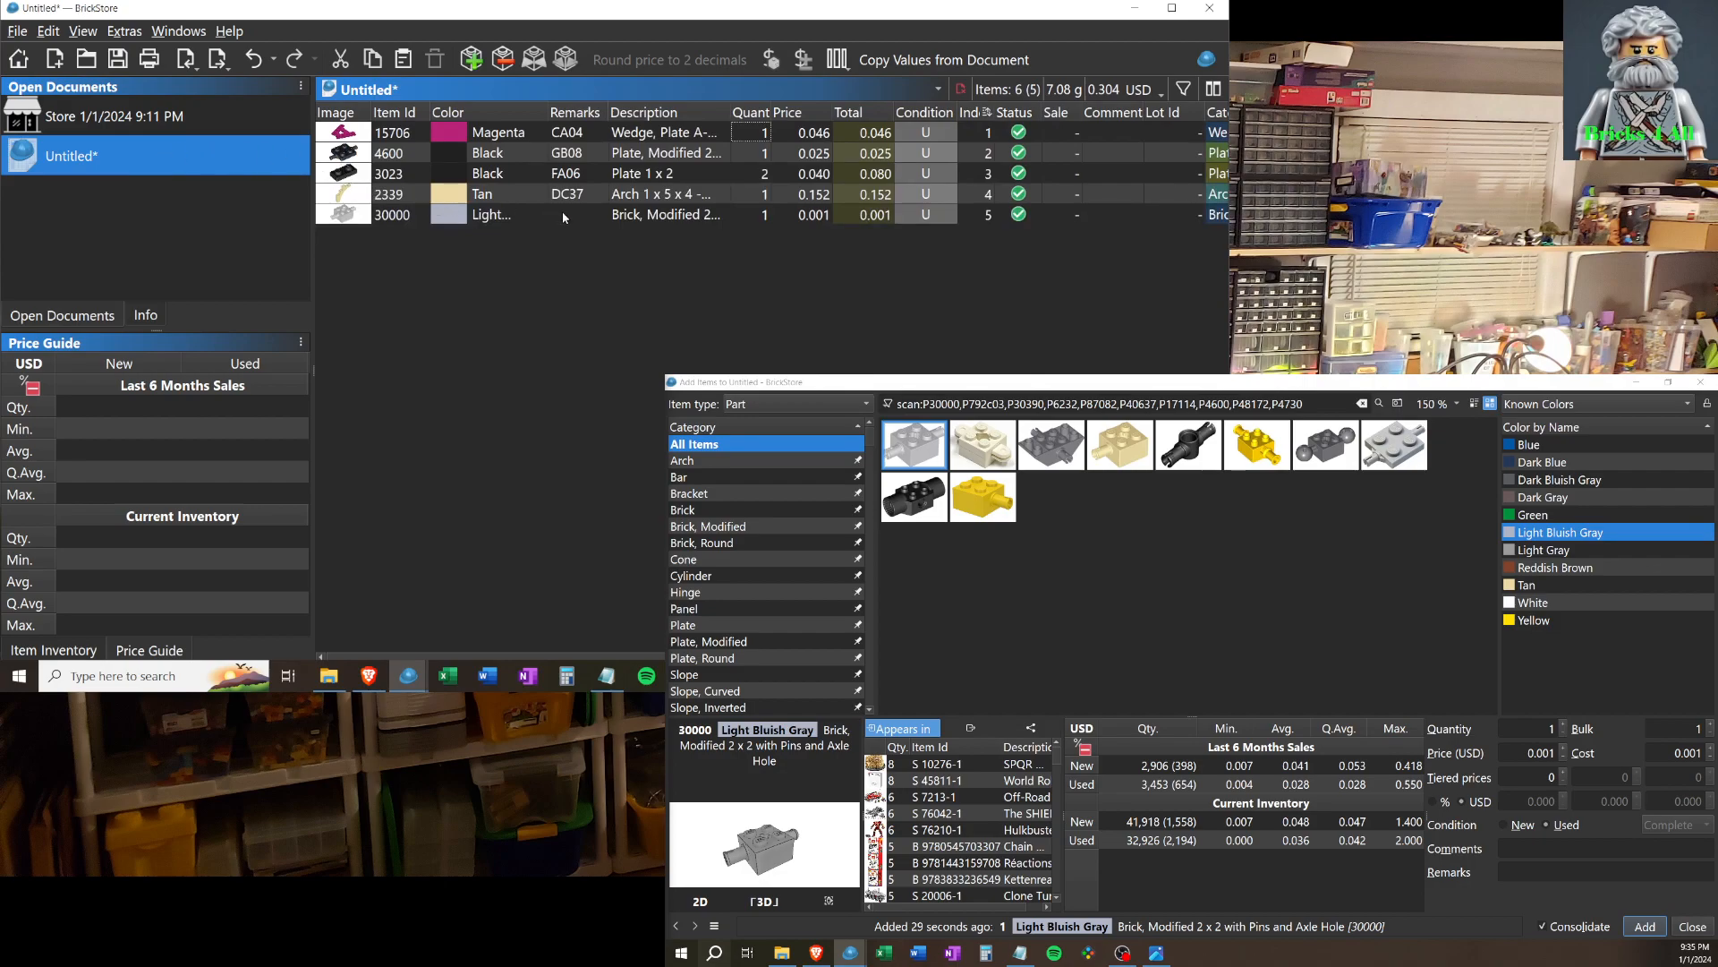
{"action": "left_click", "coordinate": [177, 131]}
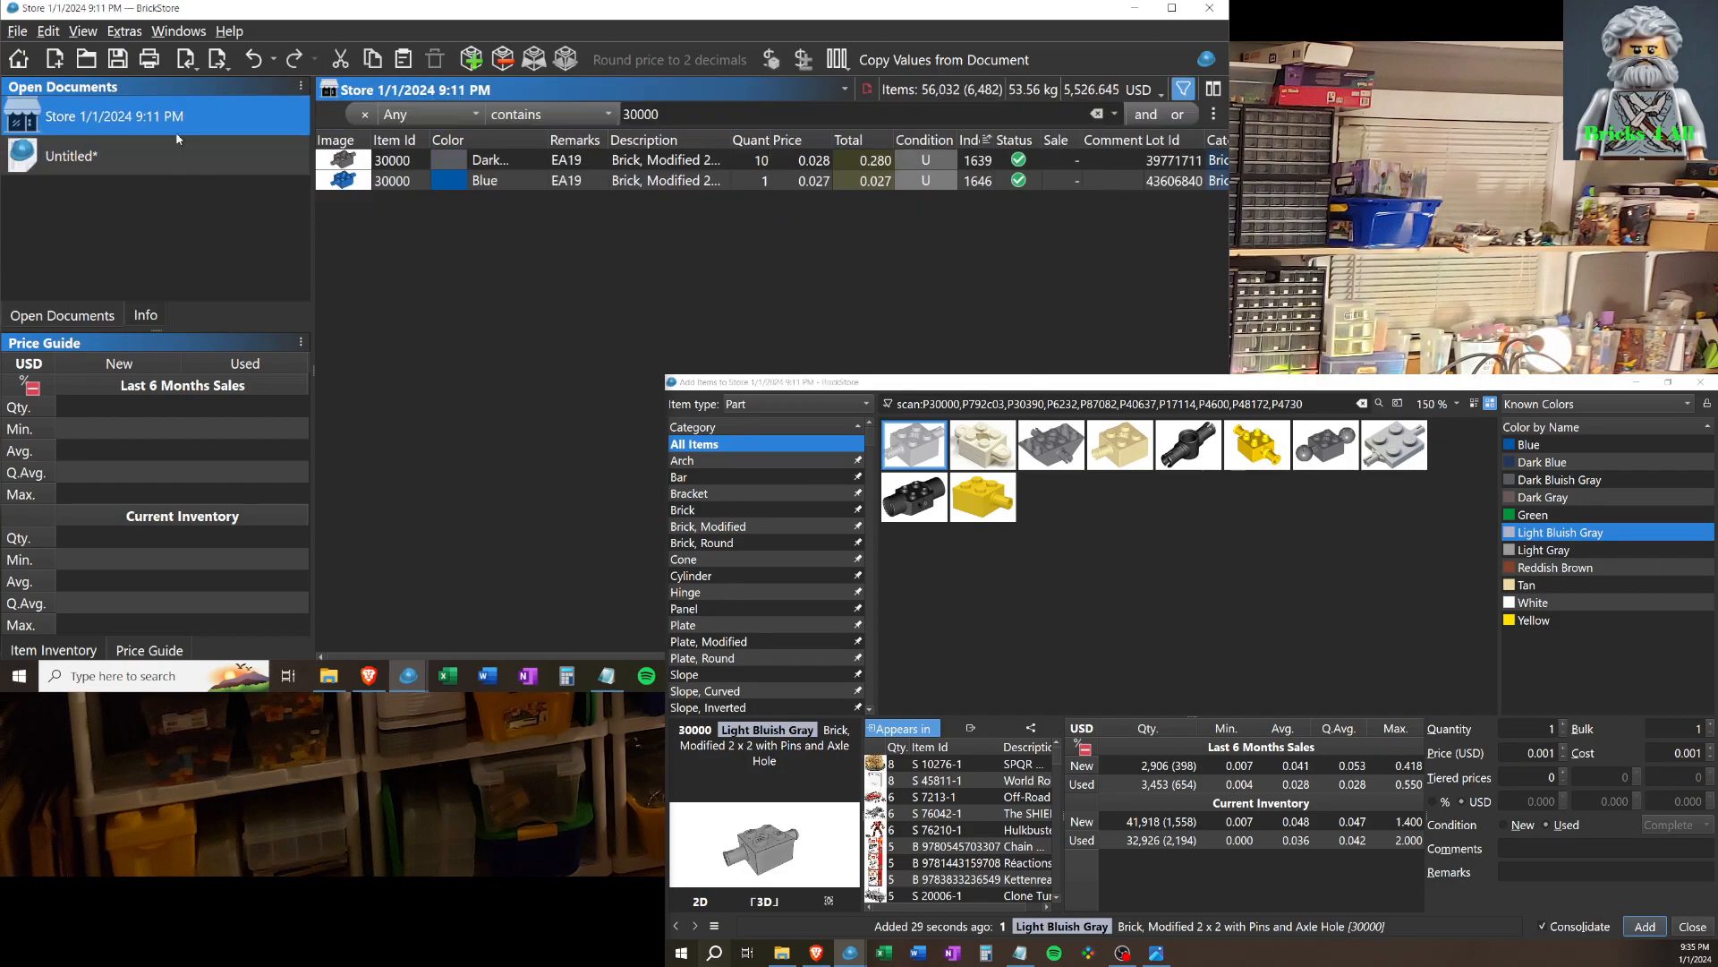
In the untitled document, set the 30000 lot's remark to EA19 and its price to the used six-month sales average of 0.028 USD.
{"action": "left_click", "coordinate": [101, 155]}
{"action": "left_click", "coordinate": [583, 219]}
{"action": "type", "text": "ea"}
{"action": "key", "text": "BackSpace"}
{"action": "key", "text": "BackSpace"}
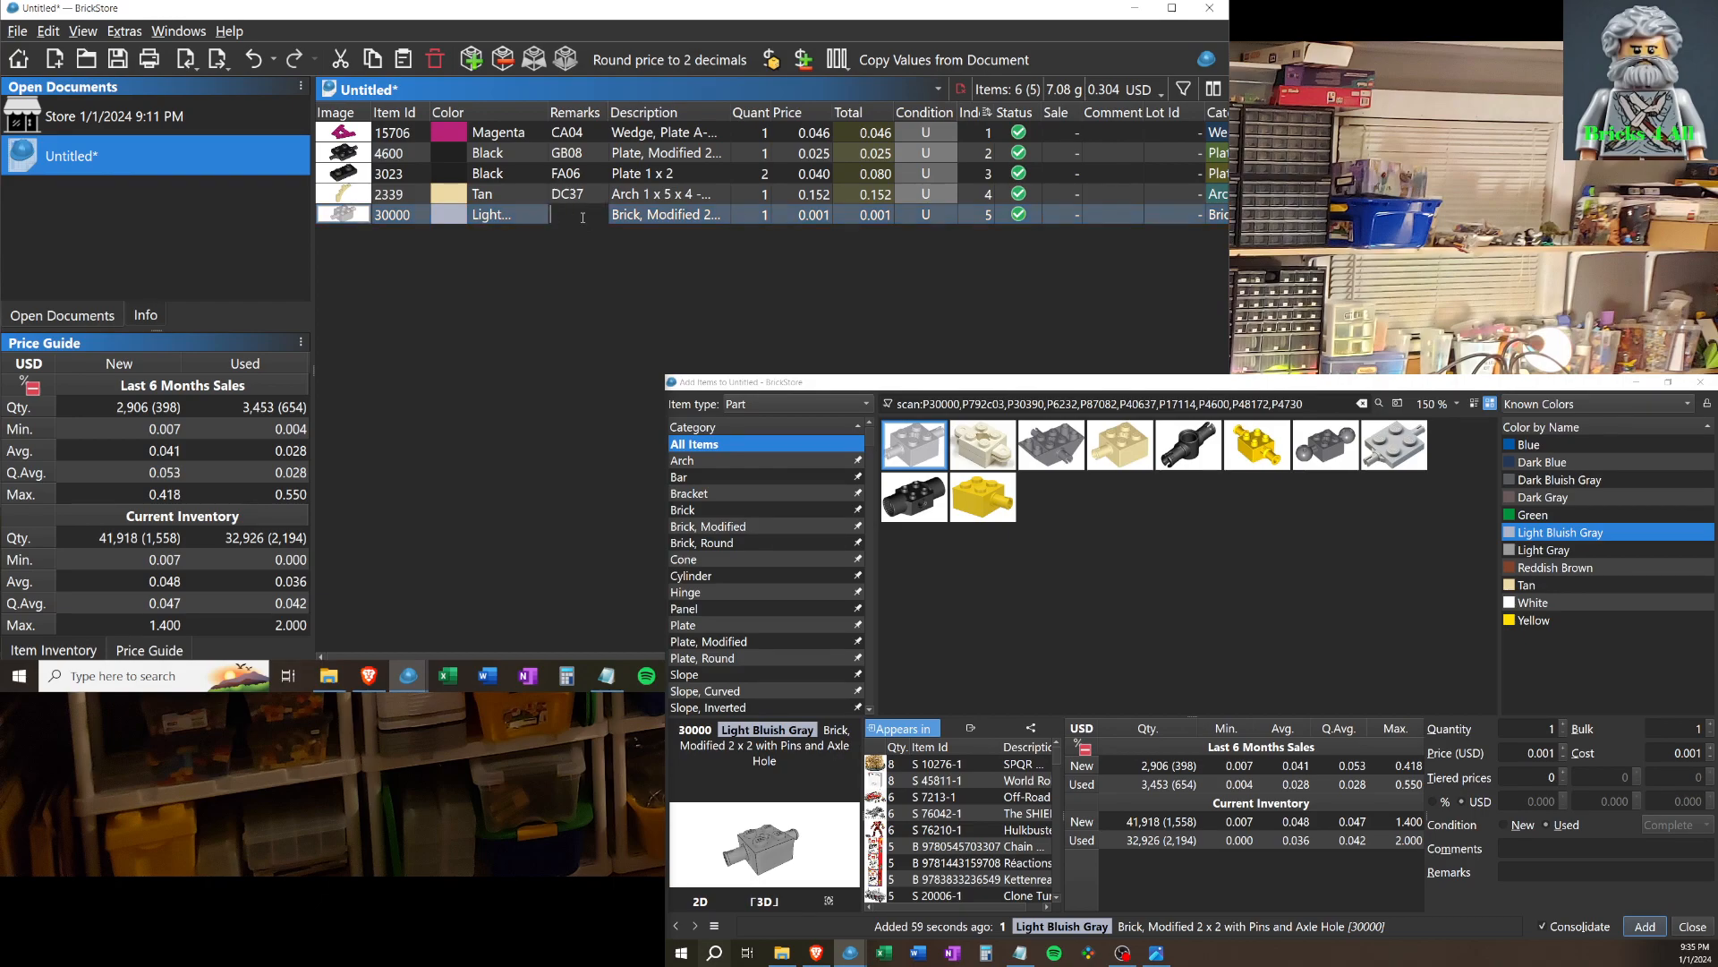
{"action": "type", "text": "EA19"}
{"action": "key", "text": "Return"}
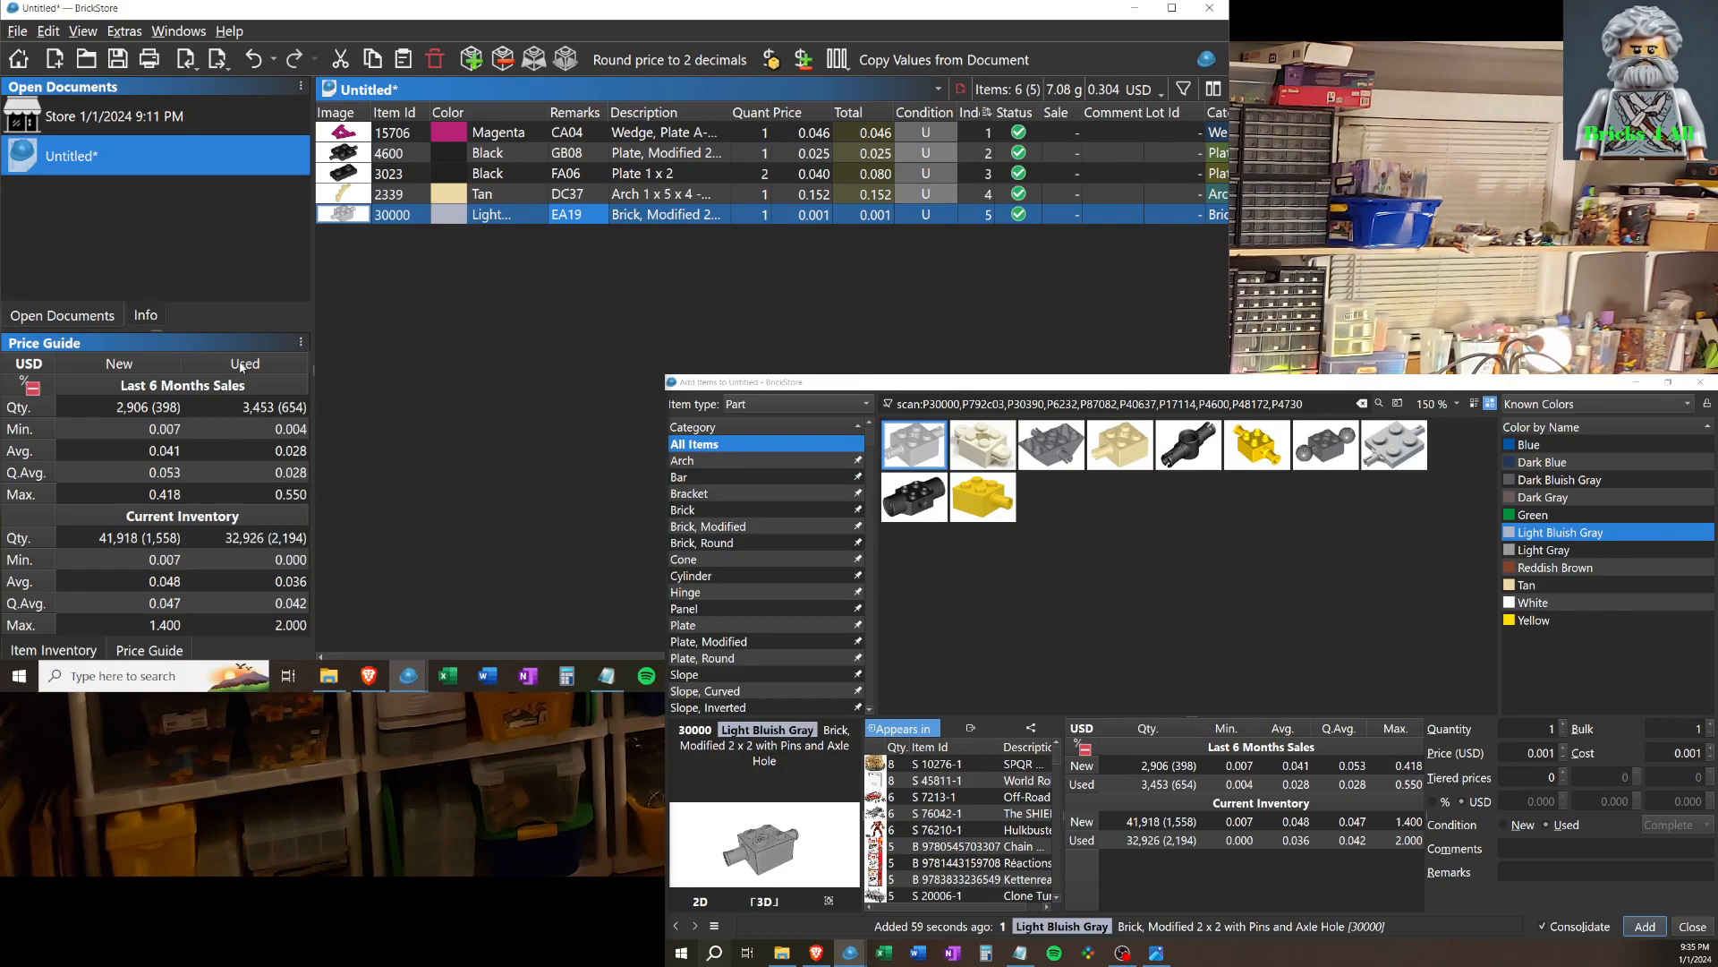
{"action": "double_click", "coordinate": [289, 452]}
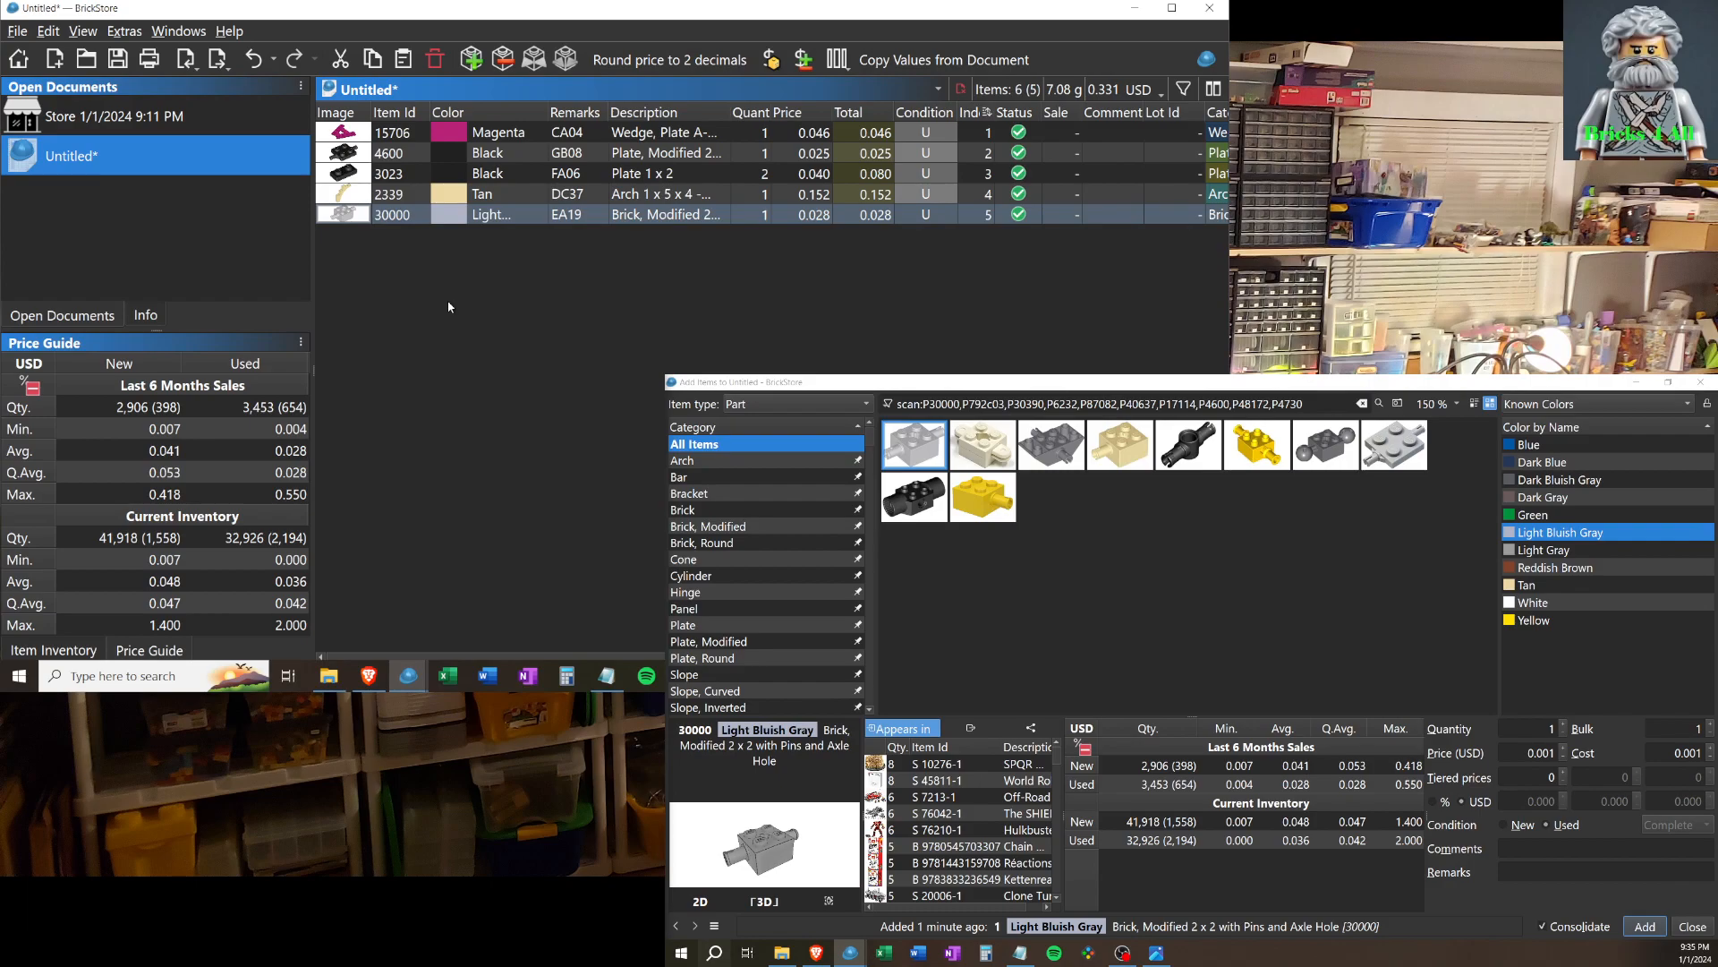
Scan and add the used white Stormtrooper helmet with dark blue and sand blue pattern (30408pb06), quantity 1, price 0.001 USD.
{"action": "left_click", "coordinate": [1397, 403]}
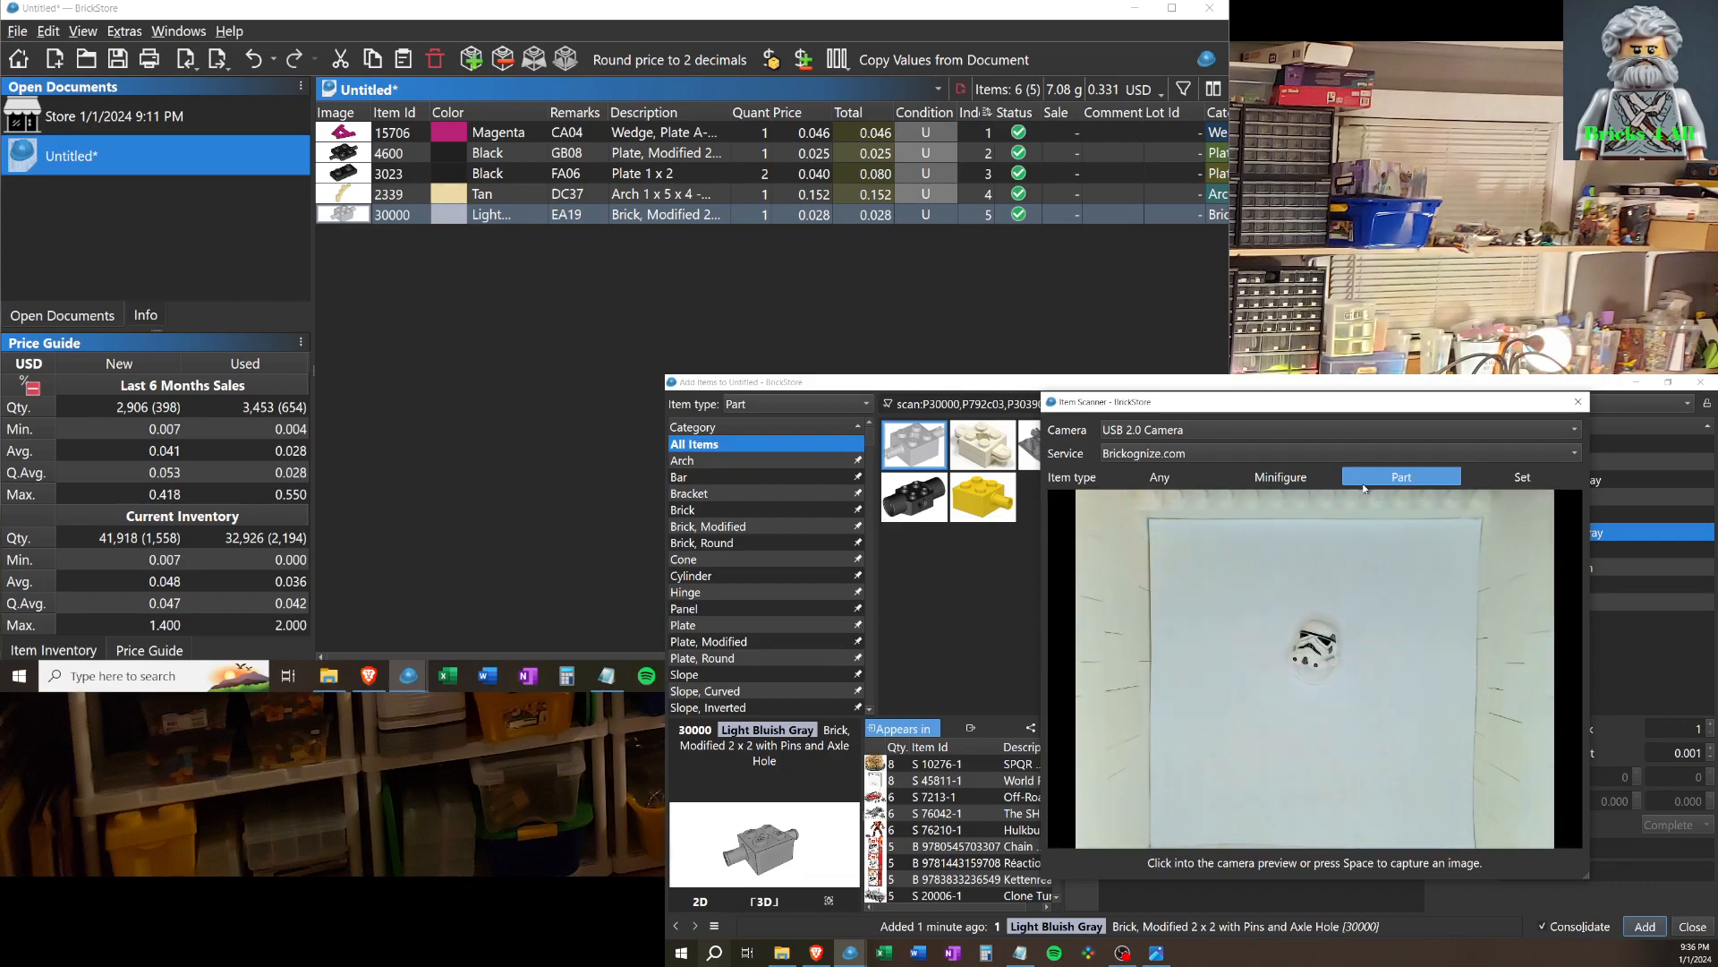
{"action": "left_click", "coordinate": [1304, 657]}
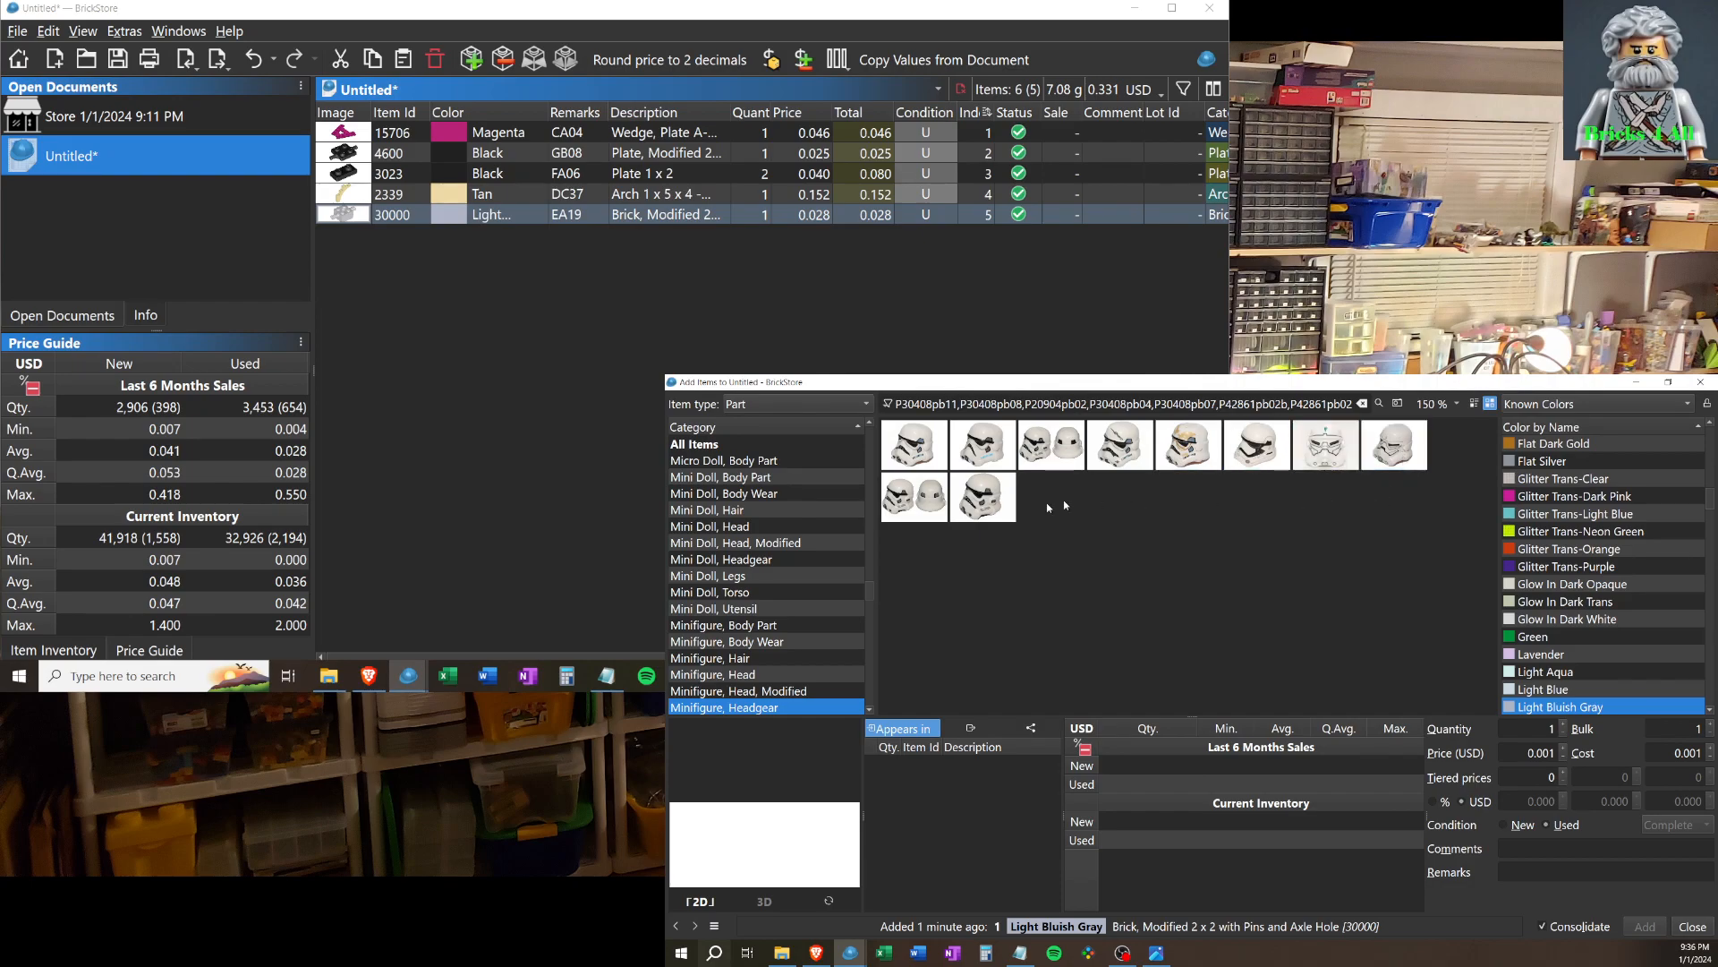
{"action": "mouse_move", "coordinate": [912, 454]}
{"action": "mouse_move", "coordinate": [924, 452]}
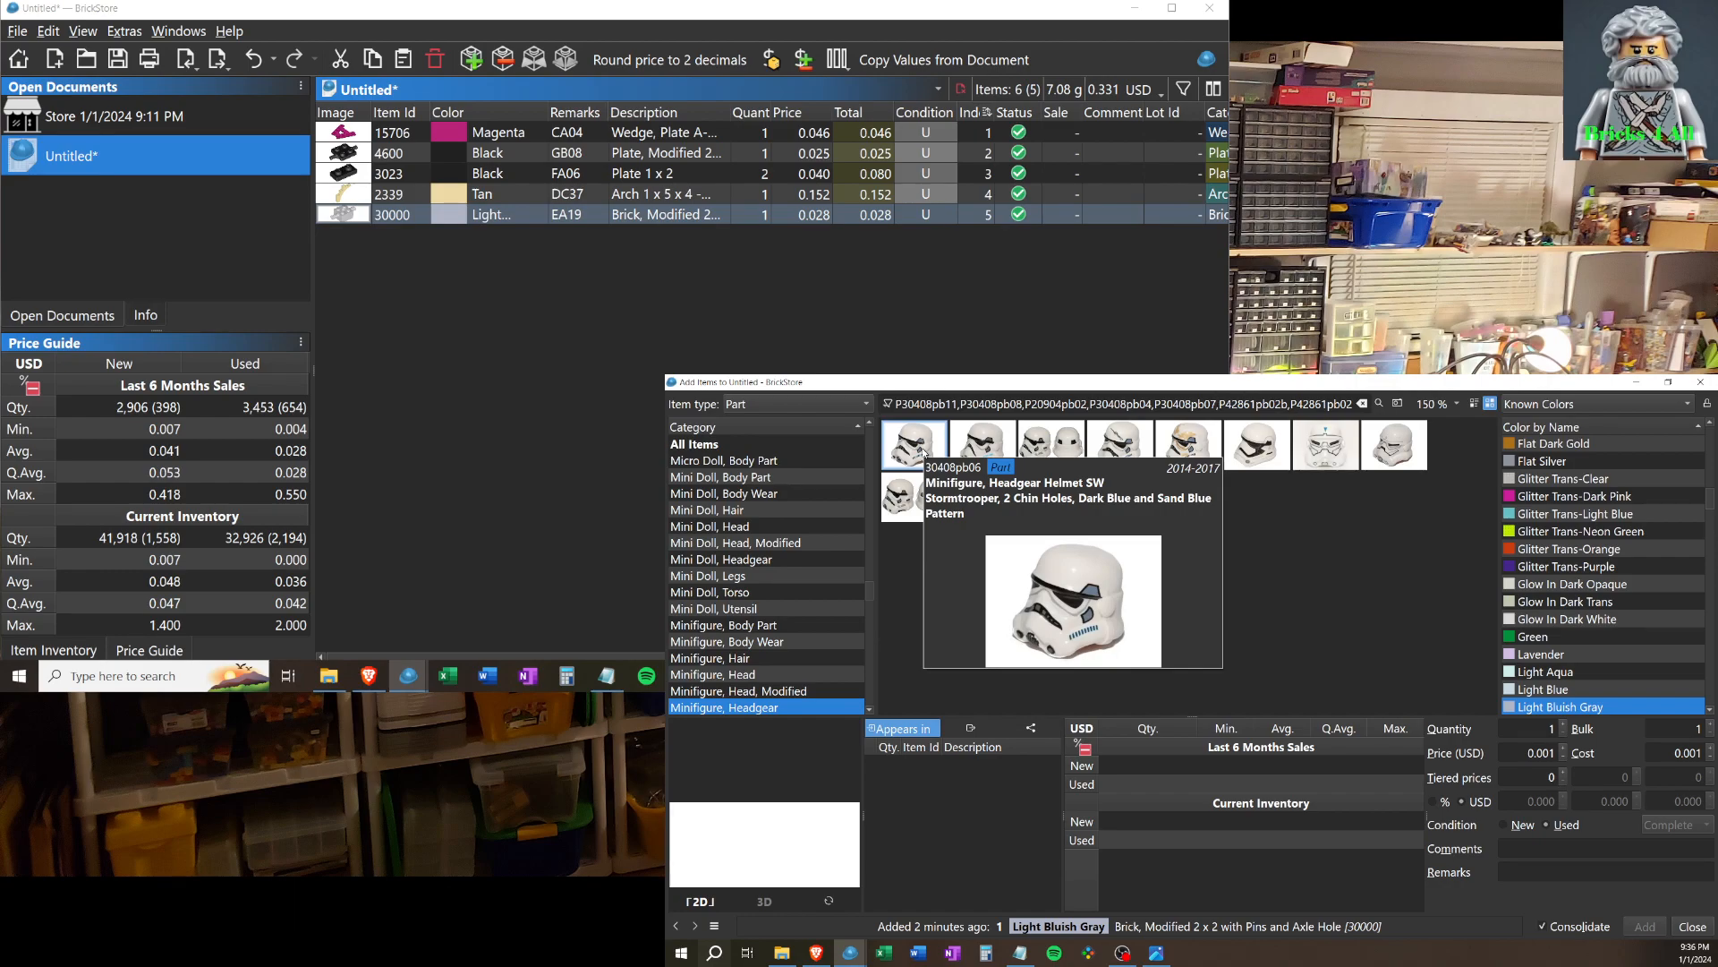
{"action": "left_click", "coordinate": [925, 452]}
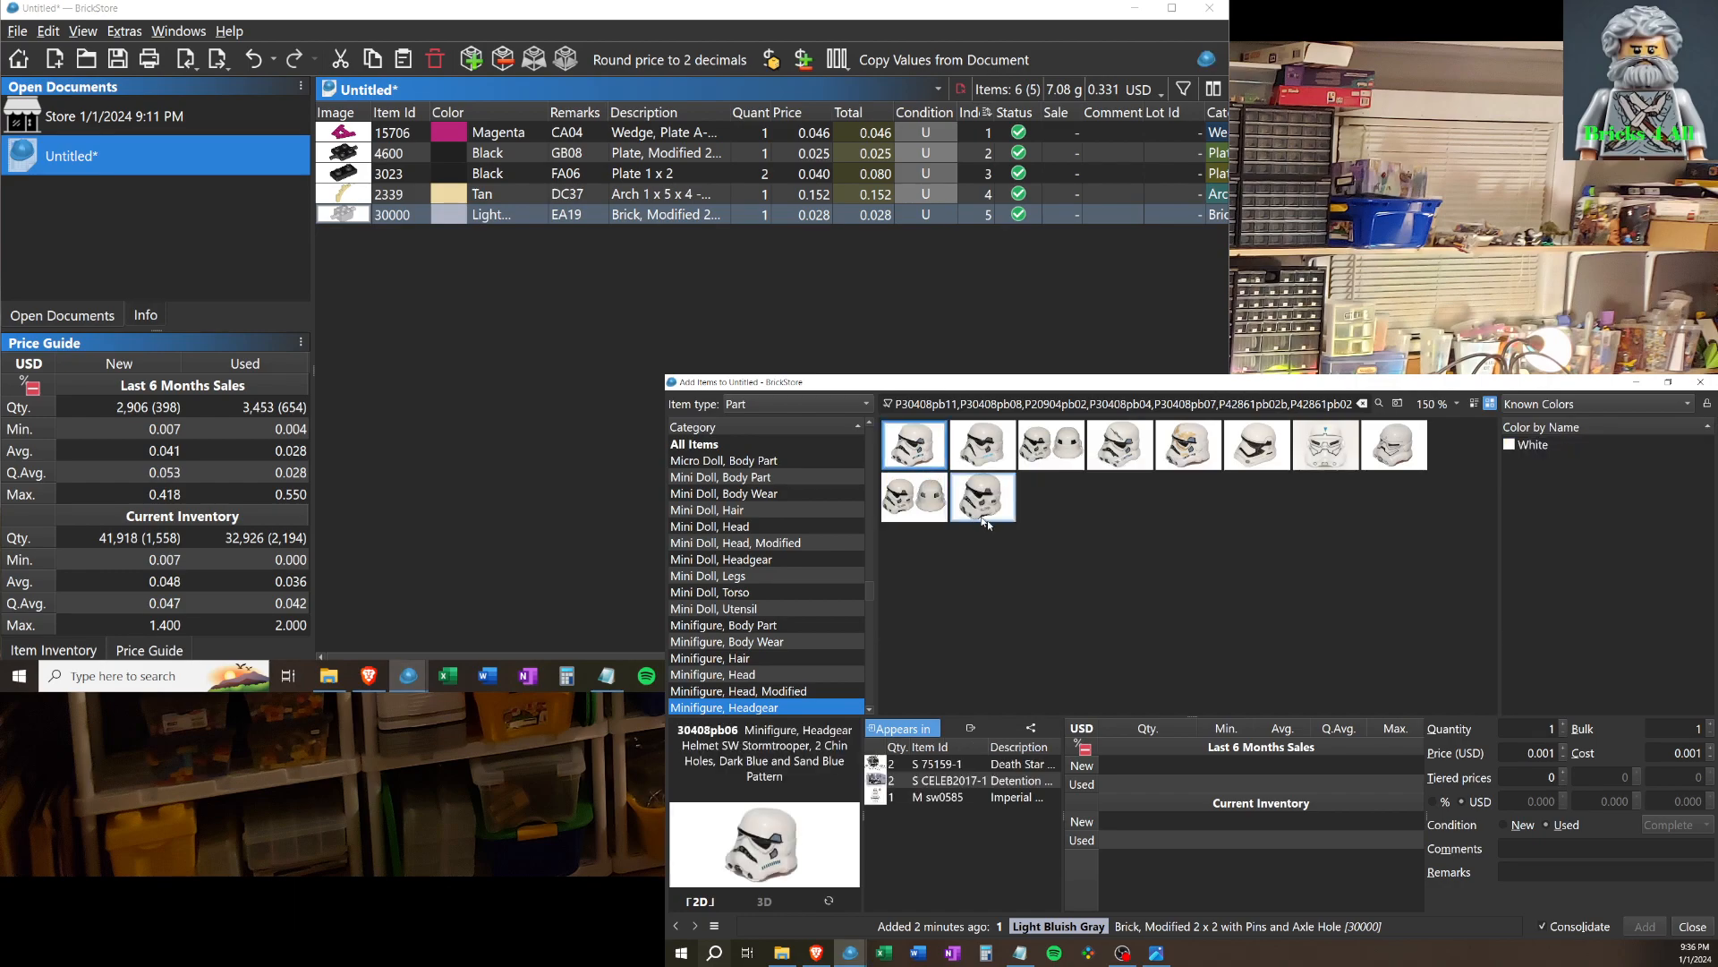
{"action": "left_click", "coordinate": [1549, 445]}
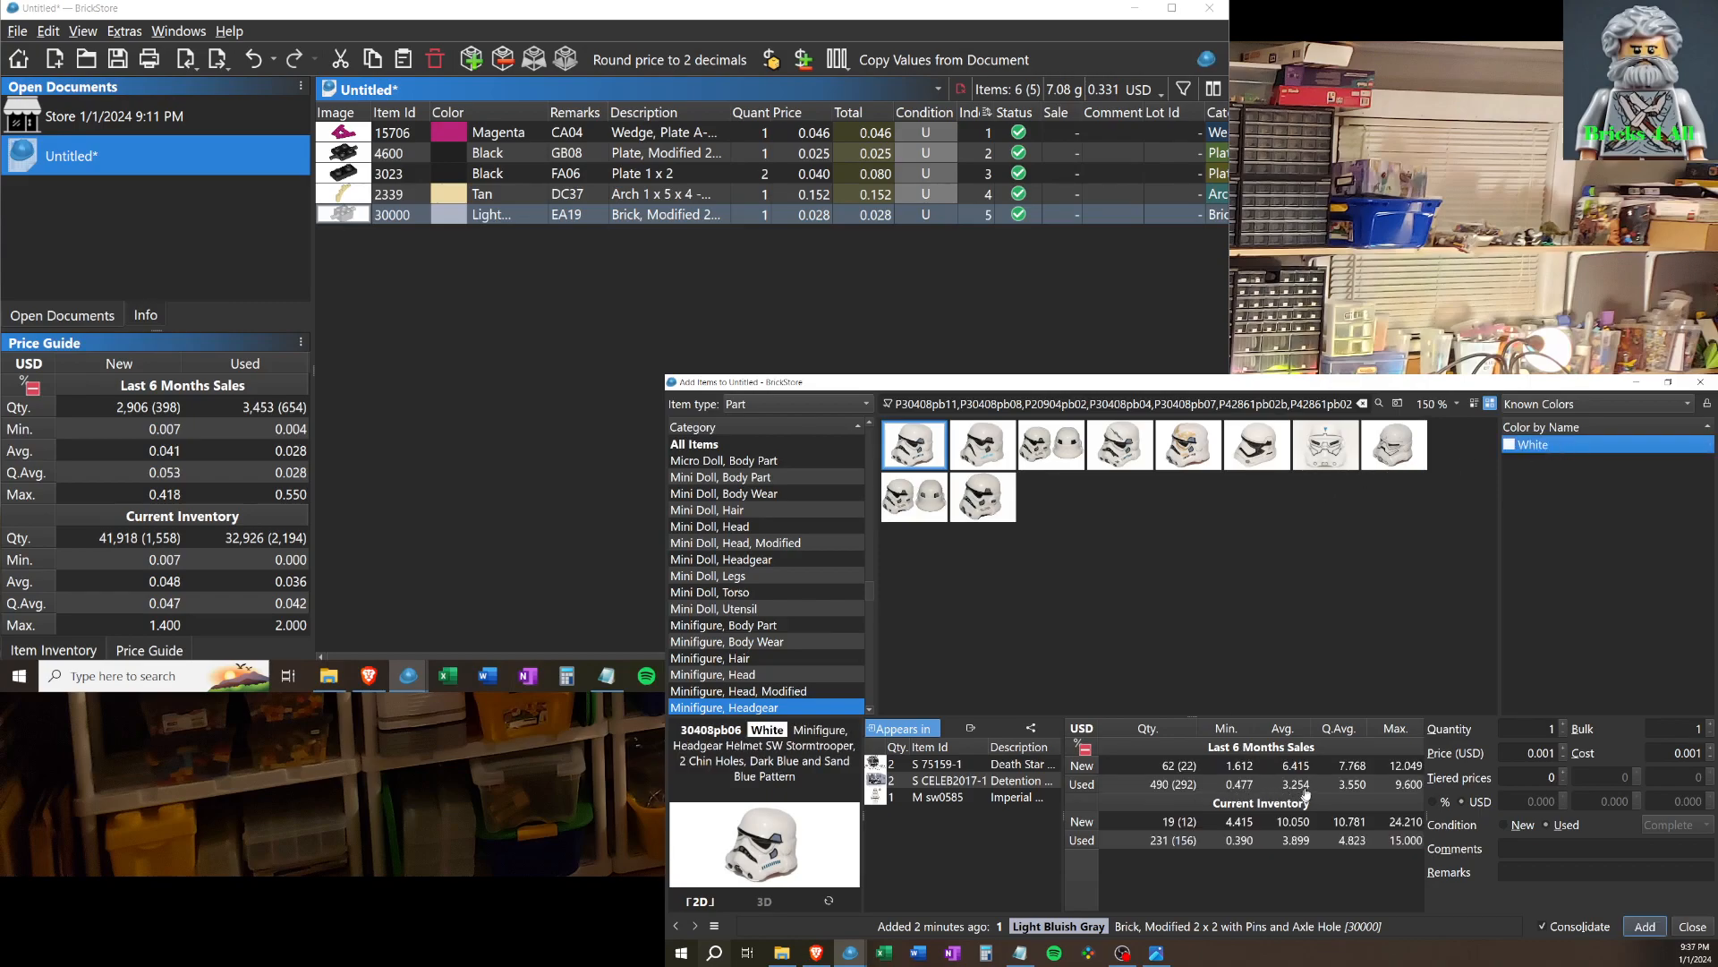
{"action": "left_click", "coordinate": [1636, 929]}
Try to copy the helmet's price and remark from the store document, and select the remark of the 30408pb06 lot.
{"action": "left_click", "coordinate": [889, 61]}
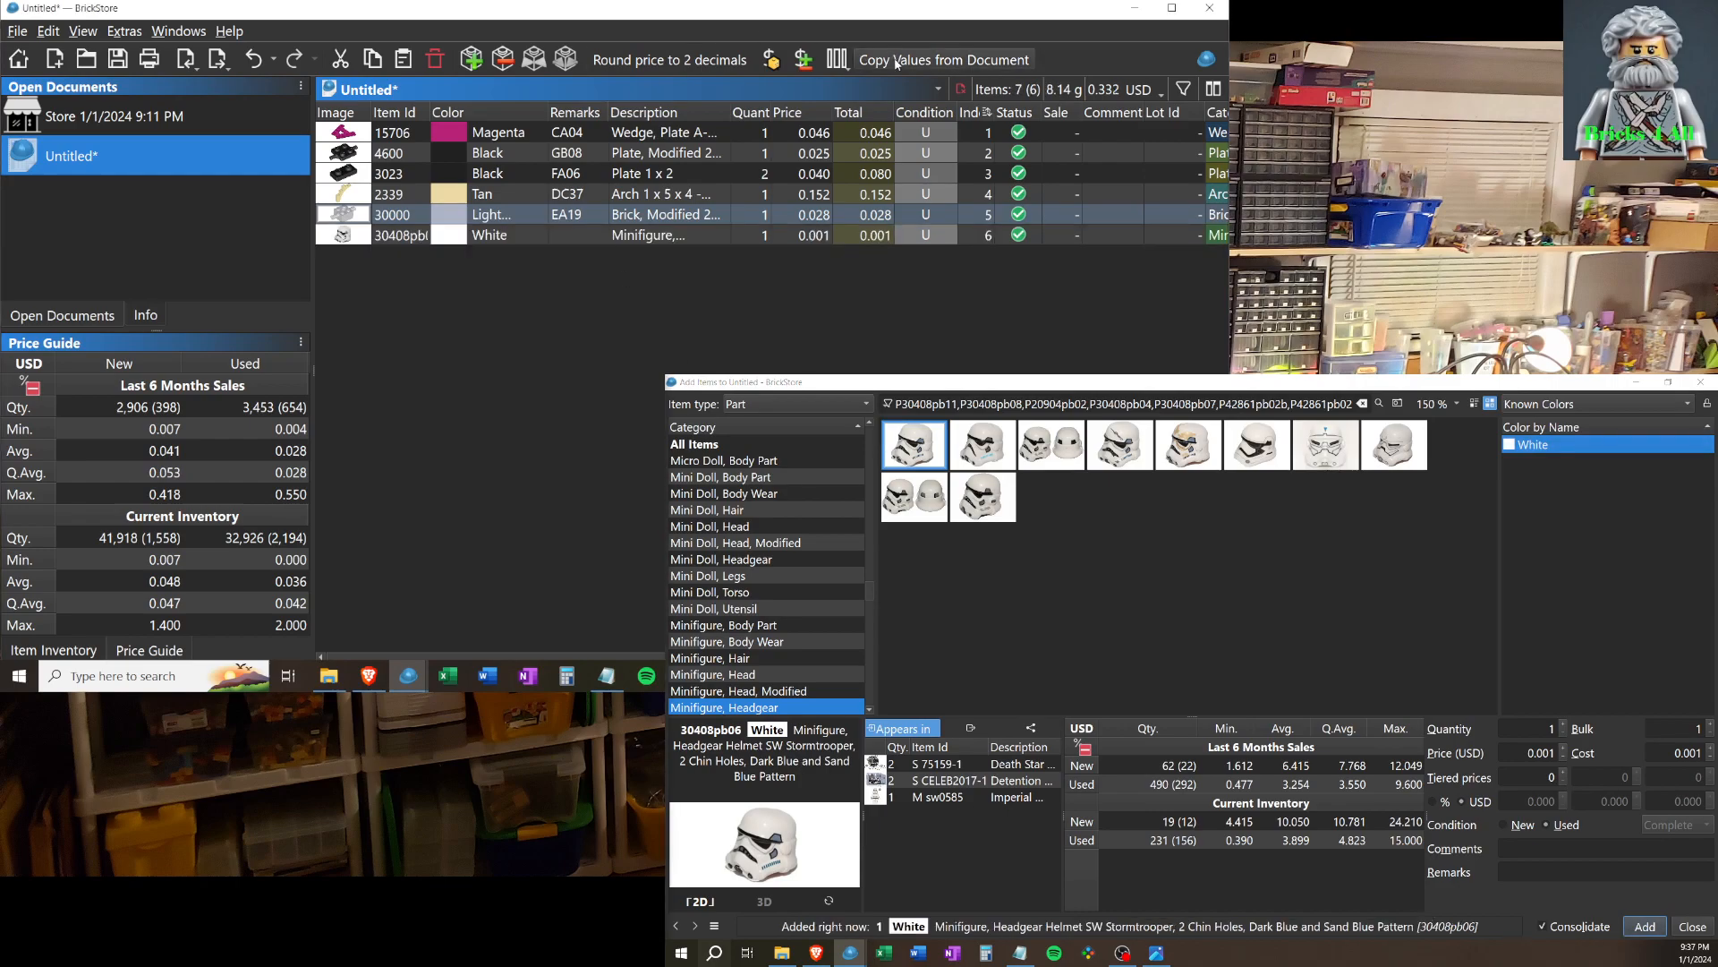
{"action": "key", "text": "Return"}
{"action": "left_click", "coordinate": [578, 240]}
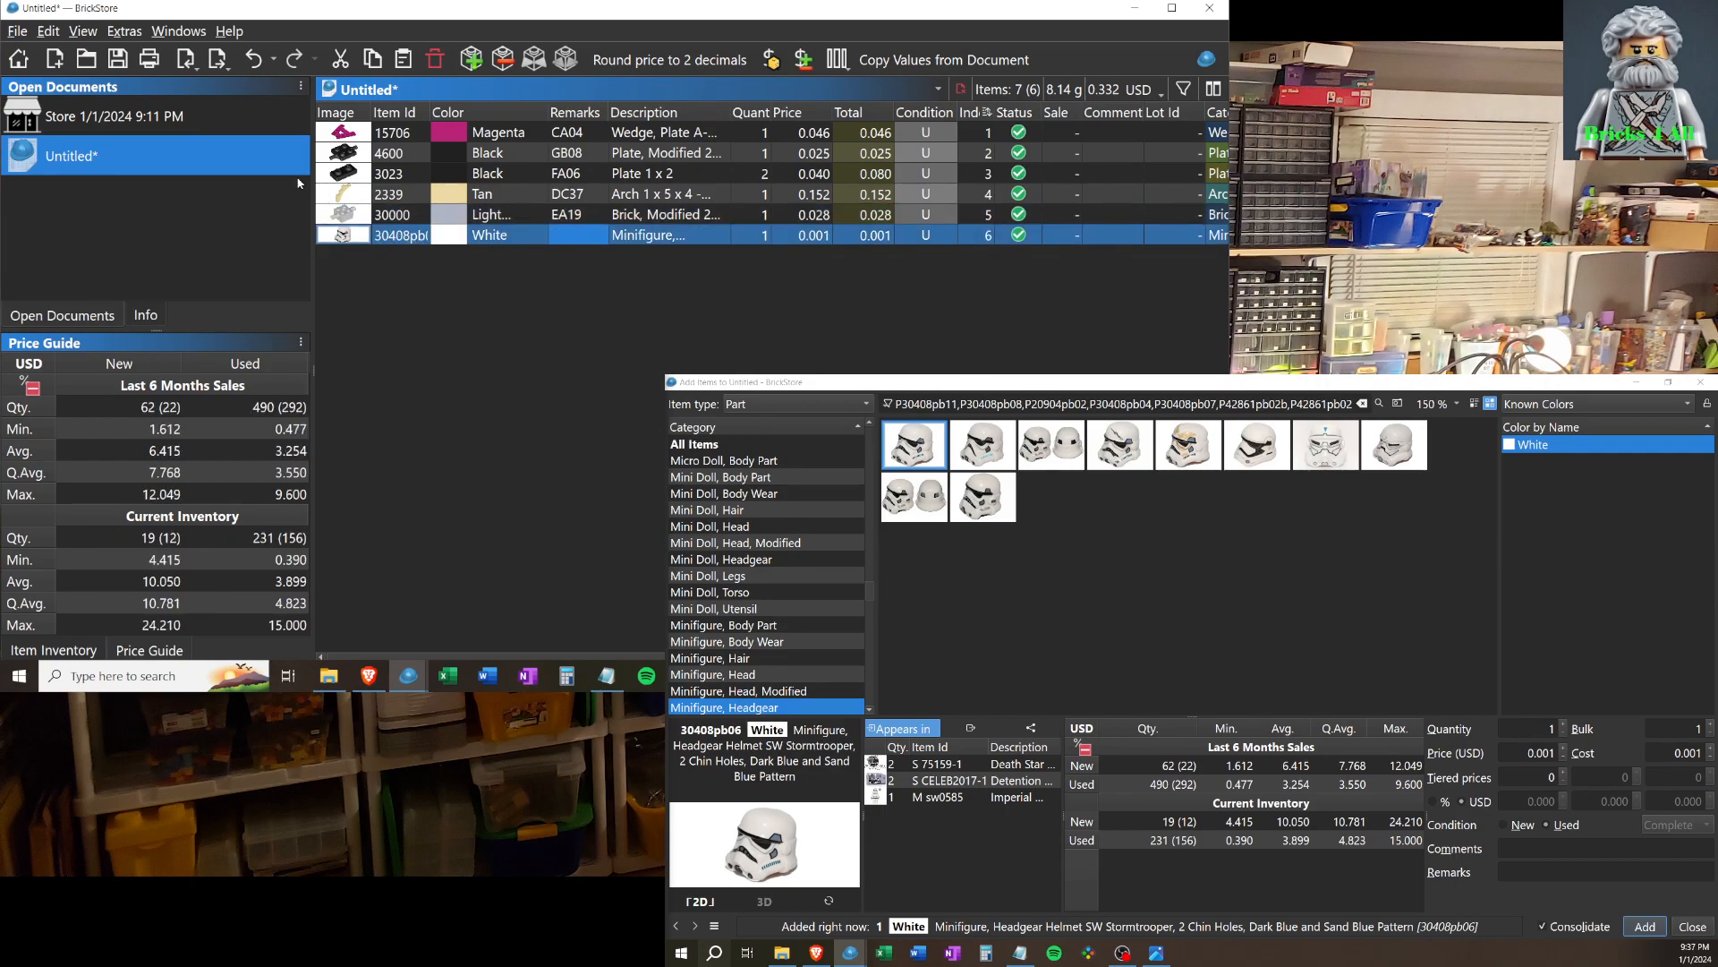
Filter the Store 1/1/2024 9:11 PM document by 30408PB and compare the stocked helmet's pattern with the first two scanned variants.
{"action": "left_click", "coordinate": [159, 119]}
{"action": "double_click", "coordinate": [707, 116]}
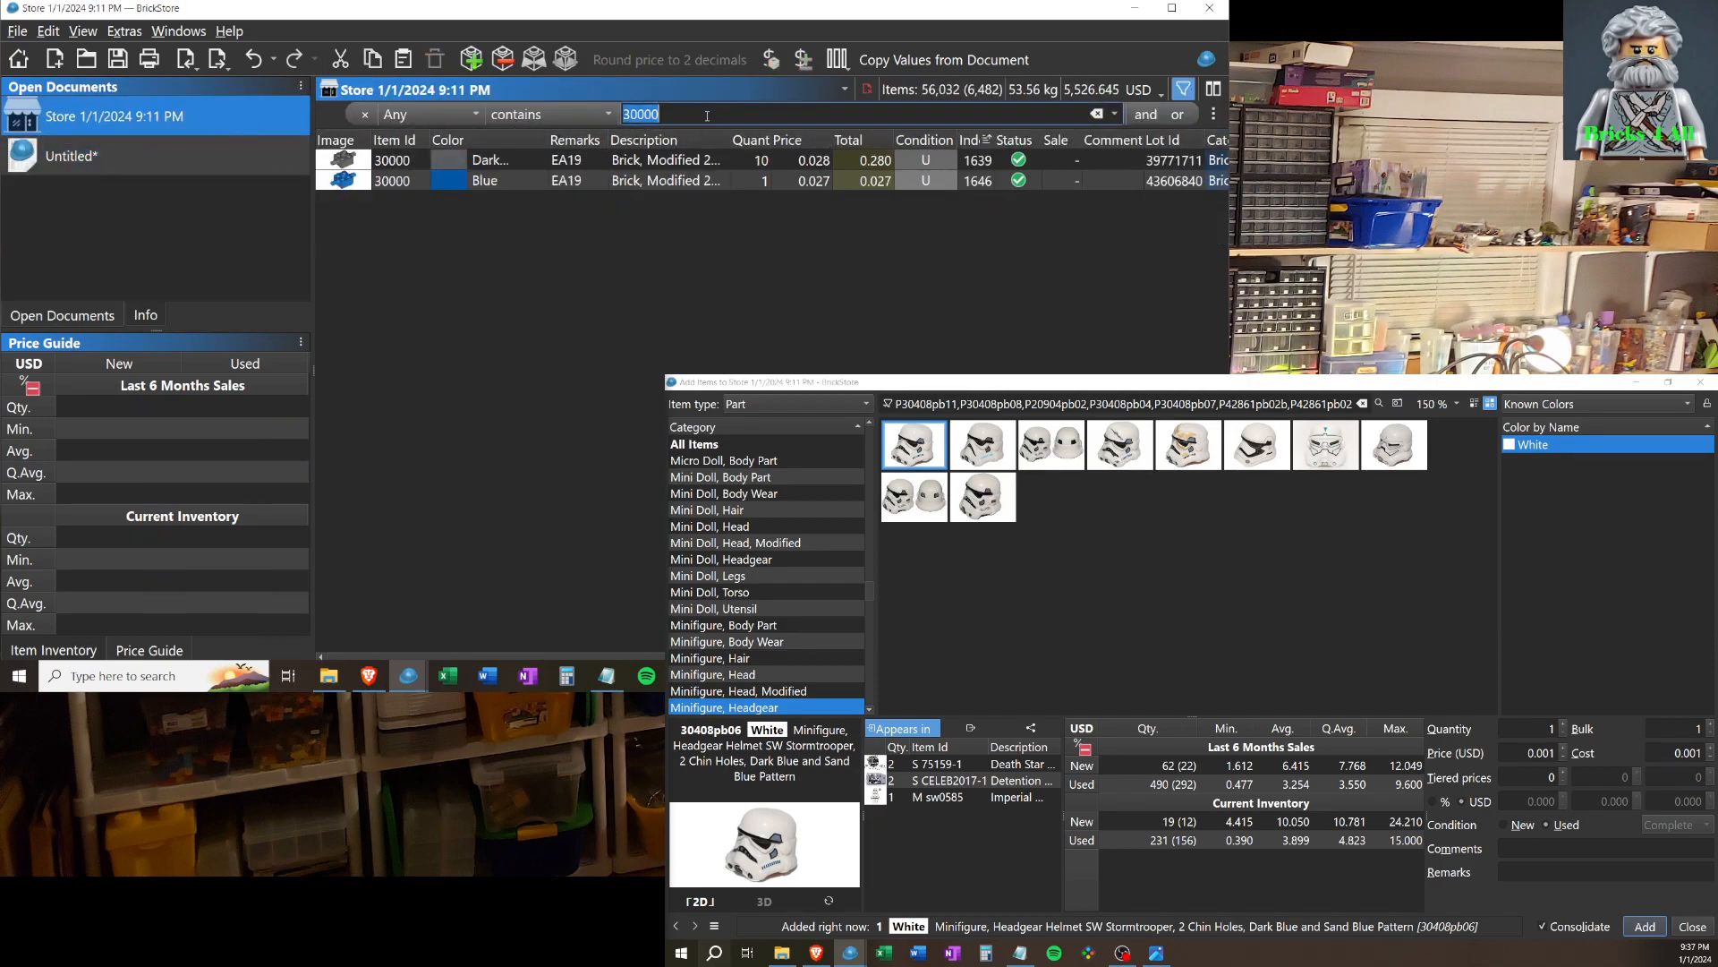
{"action": "type", "text": "30408PB"}
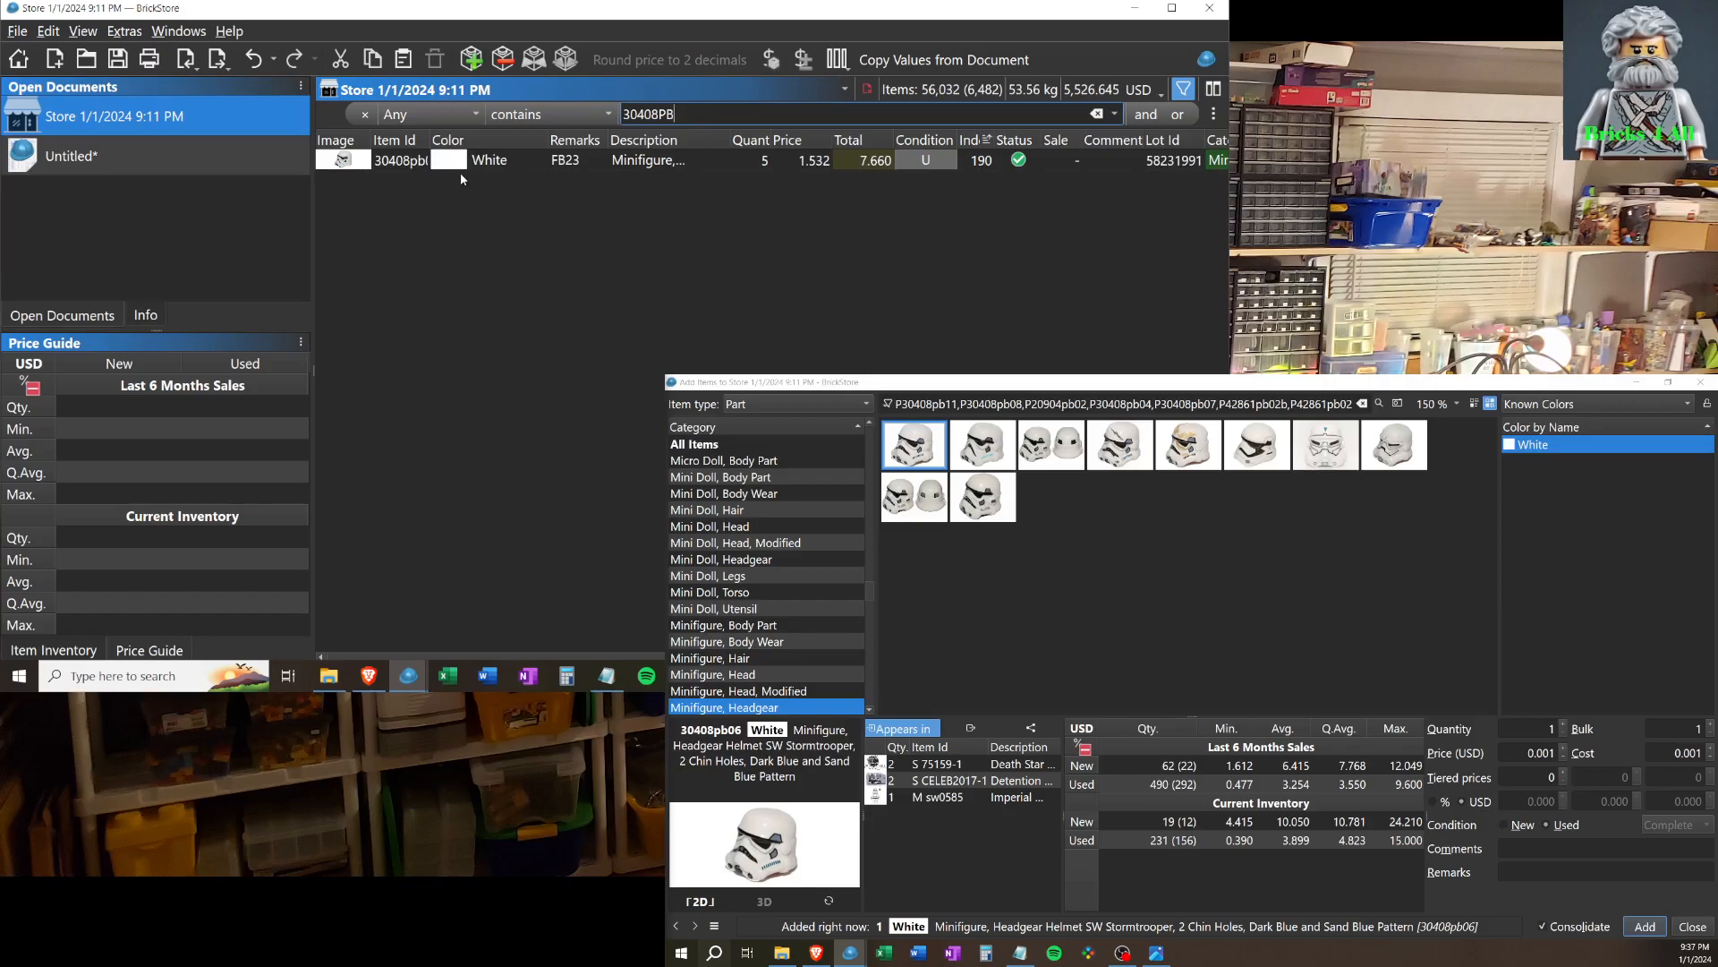
{"action": "mouse_move", "coordinate": [359, 161]}
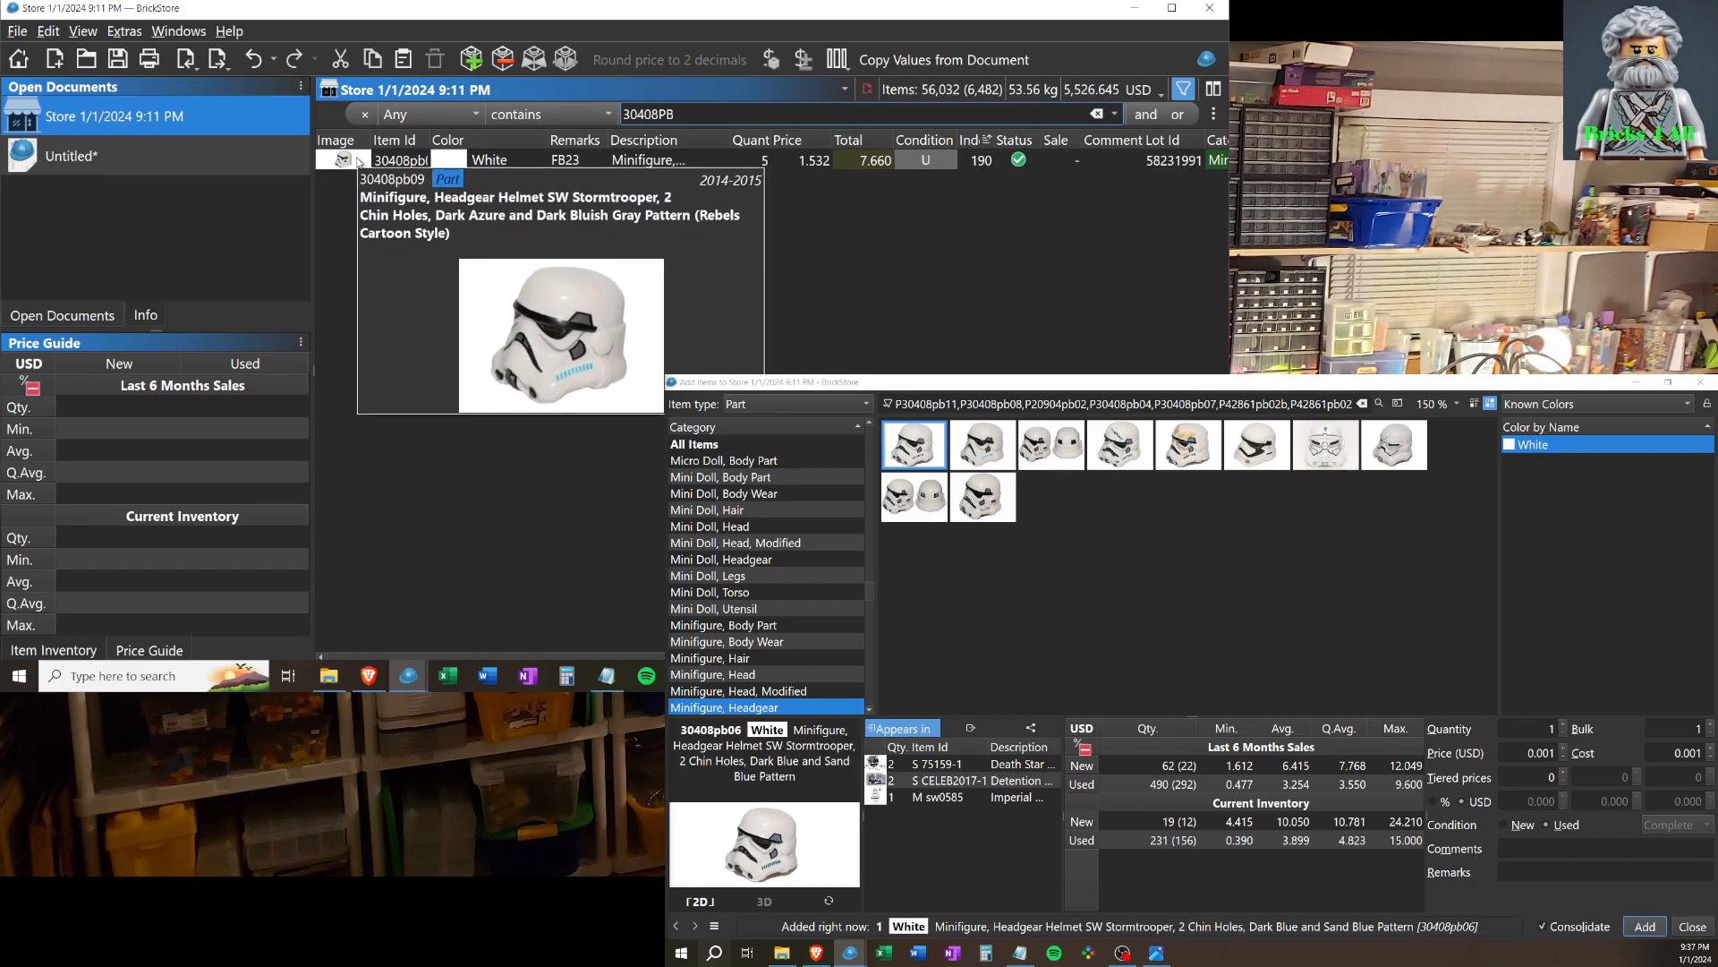
{"action": "left_click", "coordinate": [997, 451]}
{"action": "mouse_move", "coordinate": [998, 450]}
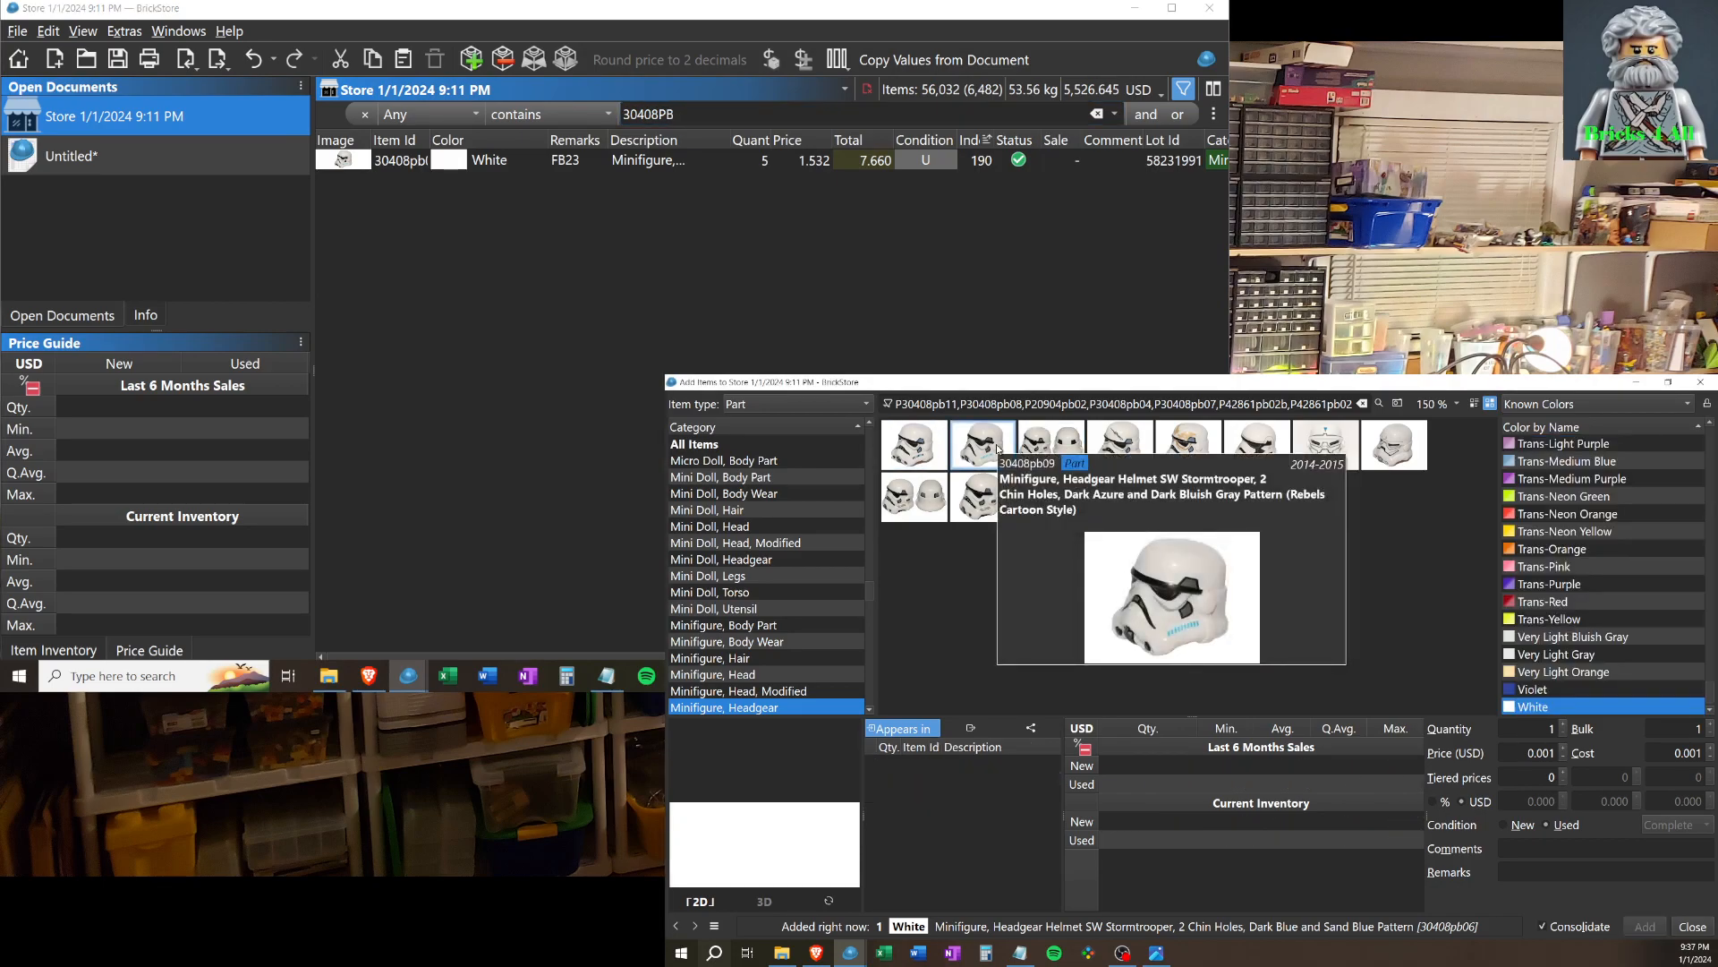
{"action": "left_click", "coordinate": [947, 452]}
{"action": "mouse_move", "coordinate": [937, 456]}
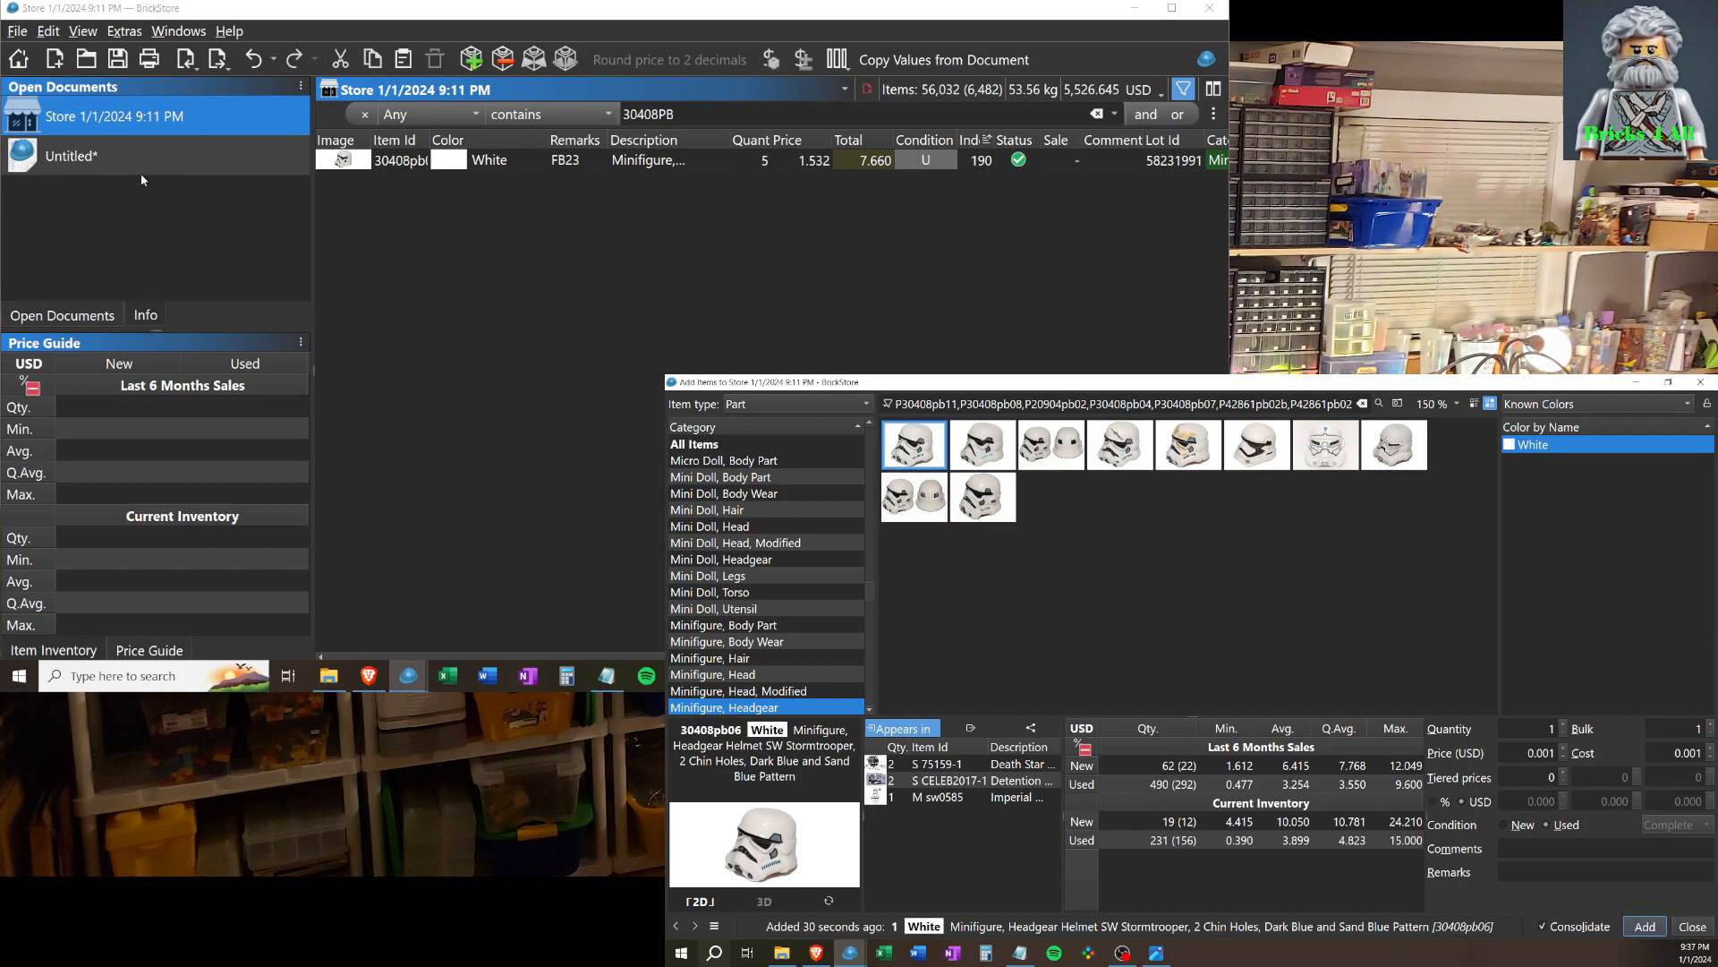
Widen the Item Id column in the untitled and store documents to show the full part numbers.
{"action": "left_click", "coordinate": [119, 156]}
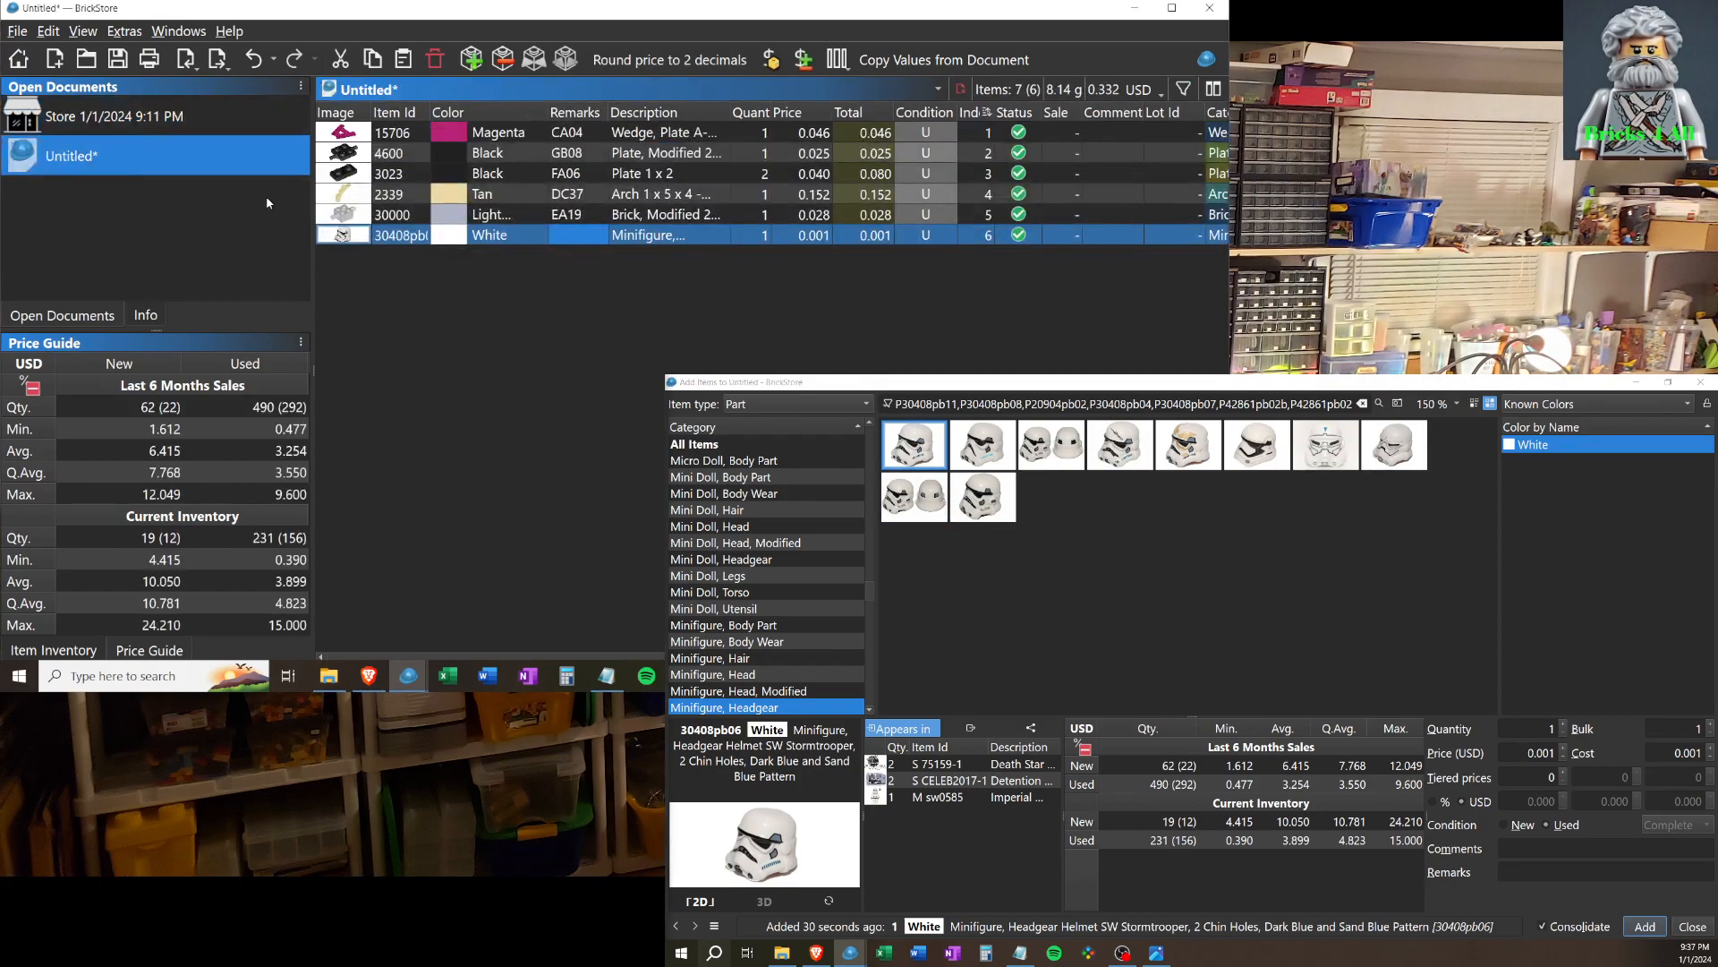
{"action": "left_click_drag", "start_coordinate": [428, 115], "coordinate": [445, 117]}
{"action": "left_click", "coordinate": [152, 130]}
{"action": "left_click_drag", "start_coordinate": [429, 140], "coordinate": [442, 140]}
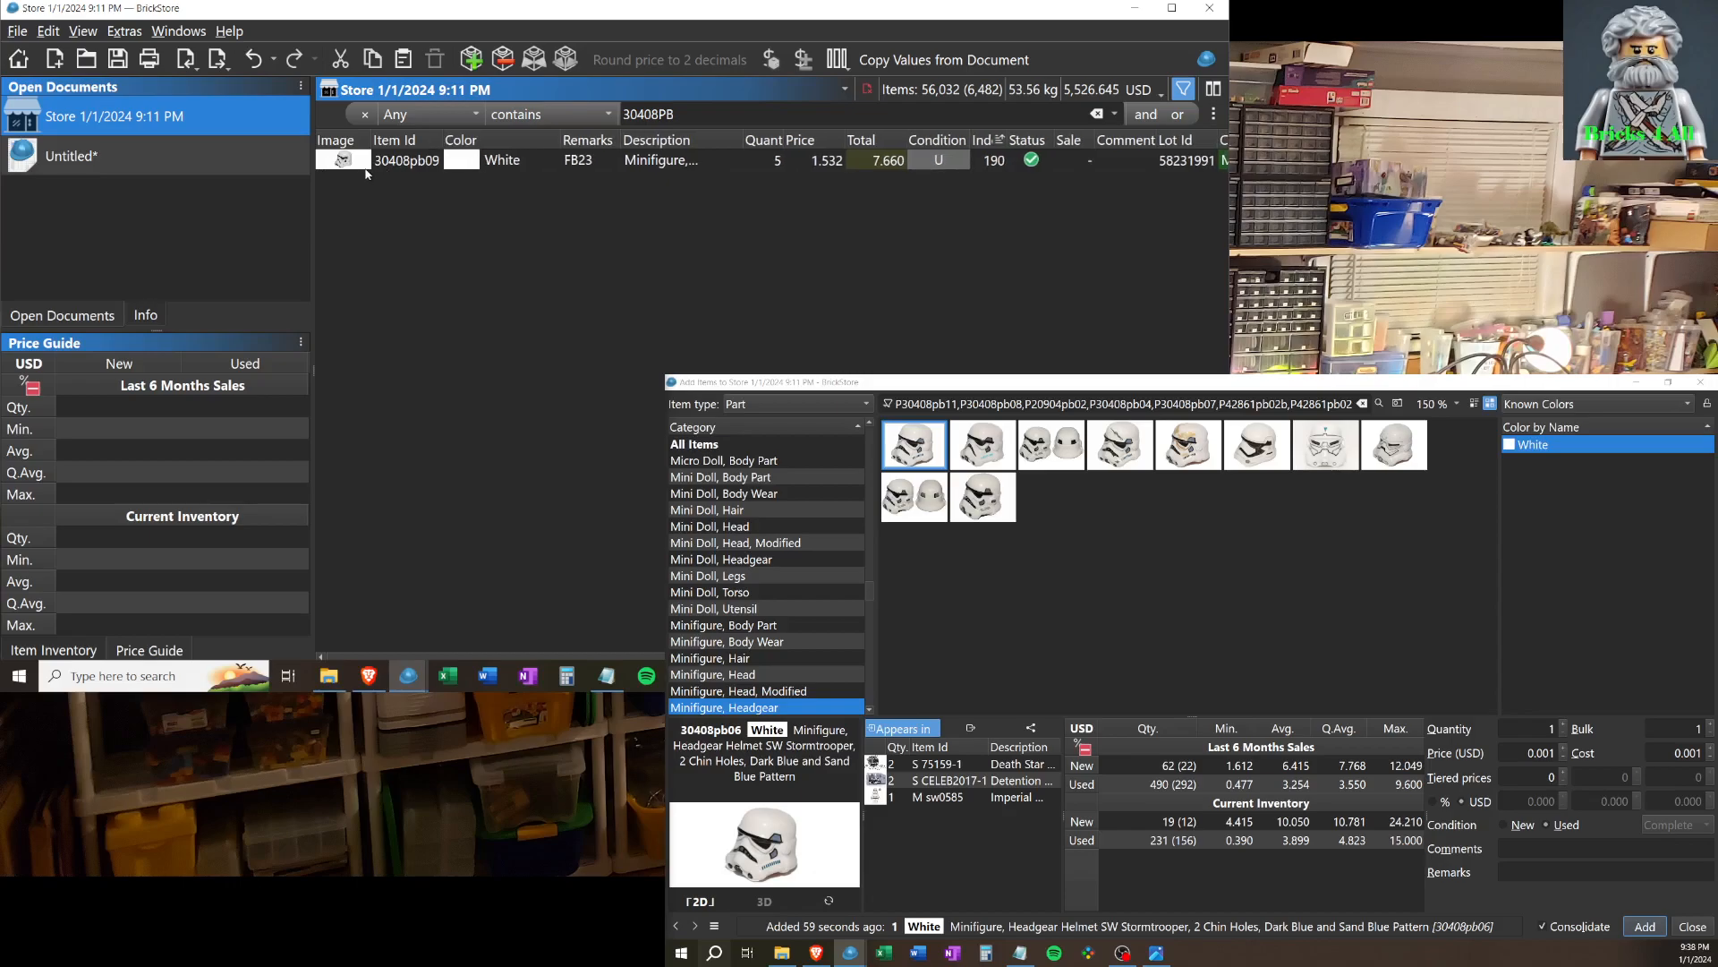
In the untitled document, set the 30408pb06 lot's remark to FB23 and its price to the used six-month sales average of 3.254 USD.
{"action": "left_click", "coordinate": [579, 162]}
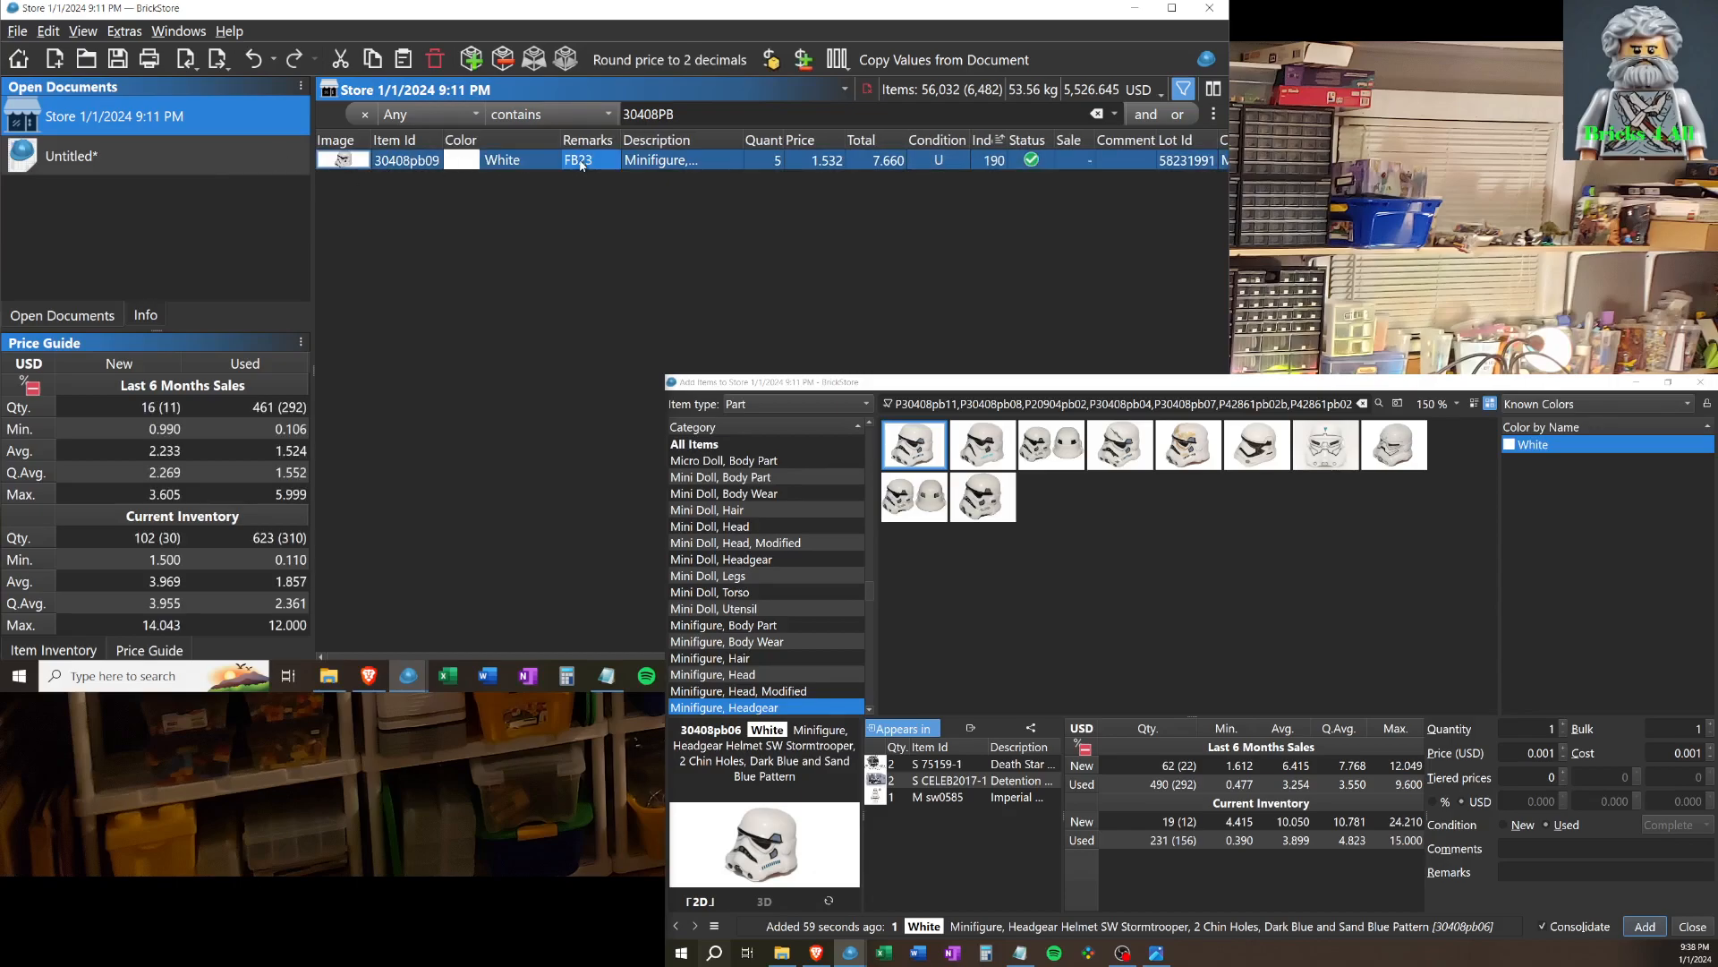
{"action": "left_click", "coordinate": [144, 158]}
{"action": "type", "text": "FB23"}
{"action": "key", "text": "Return"}
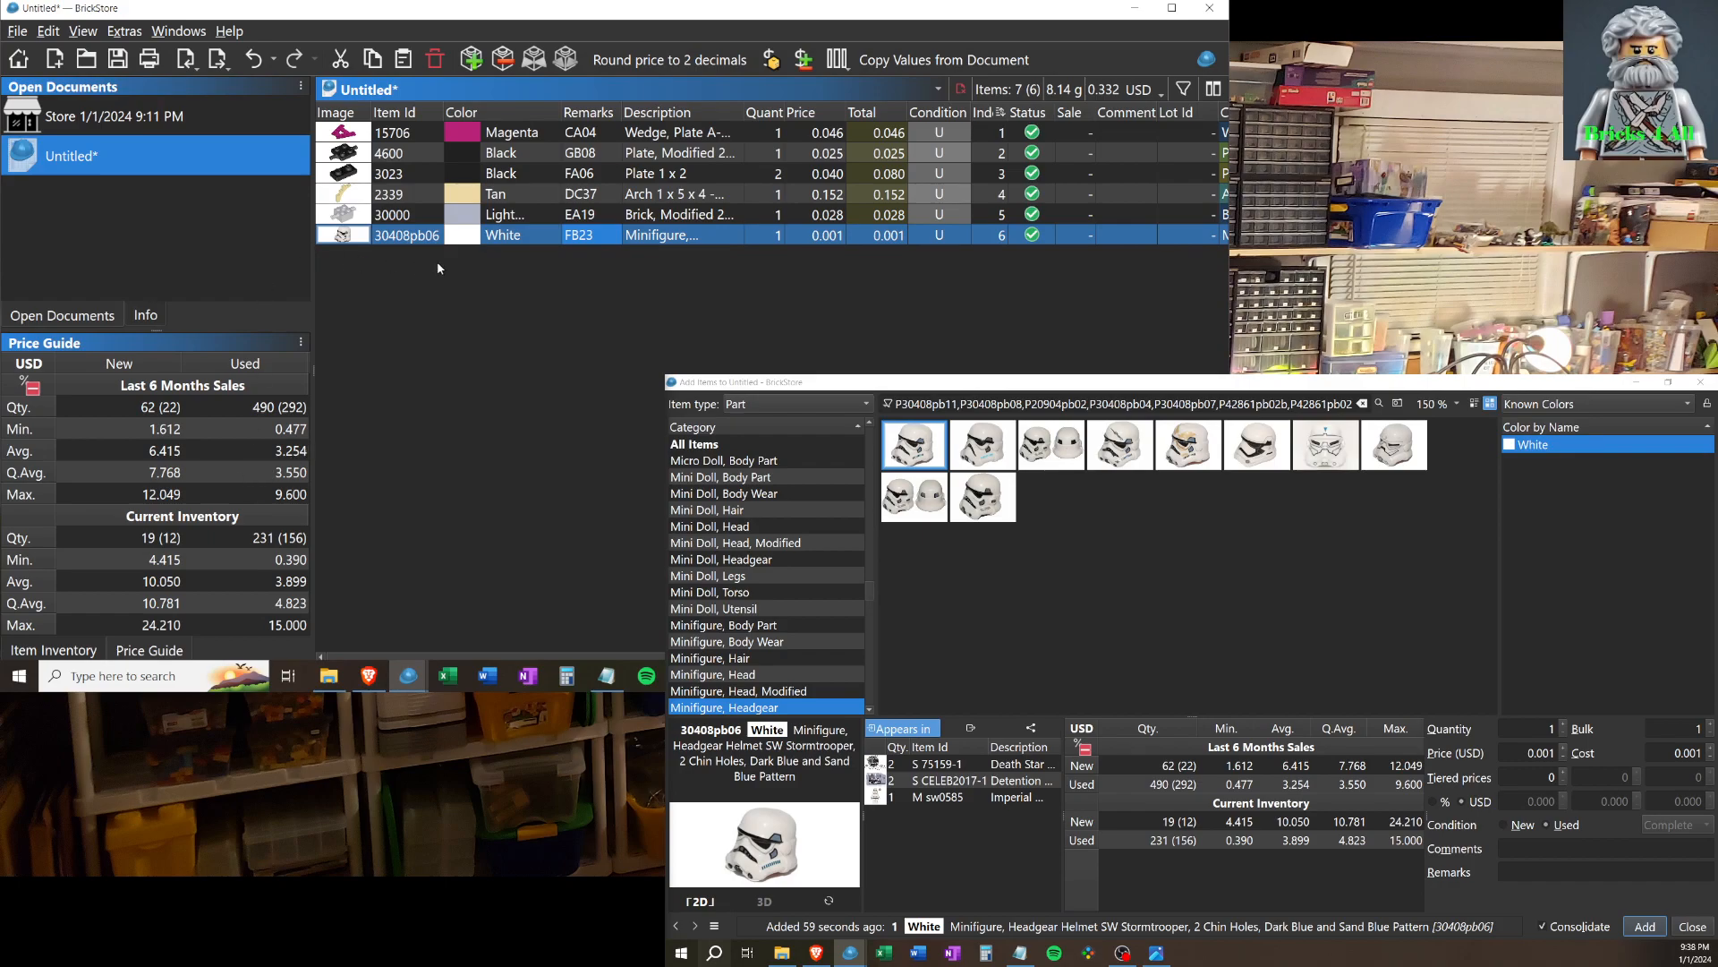
{"action": "double_click", "coordinate": [298, 453]}
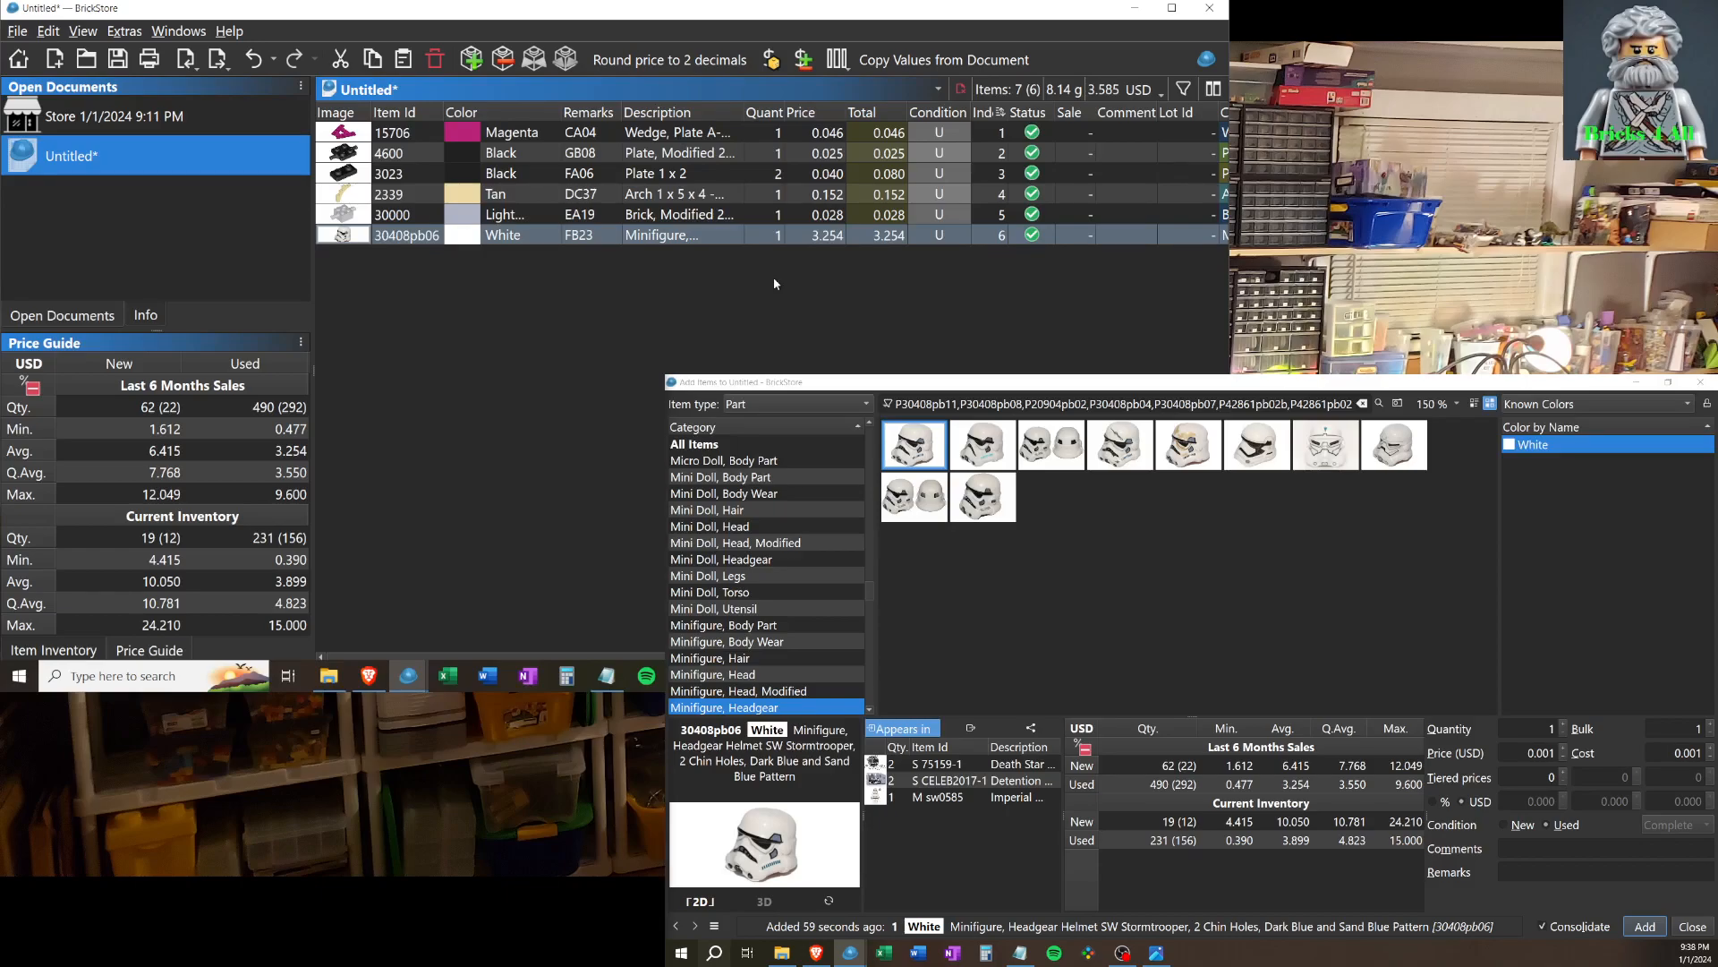
Set the quantity of the magenta 15706 lot to 20 and of the black 4600 lot to 10.
{"action": "left_click", "coordinate": [760, 143]}
{"action": "left_click", "coordinate": [768, 159]}
{"action": "left_click", "coordinate": [768, 176]}
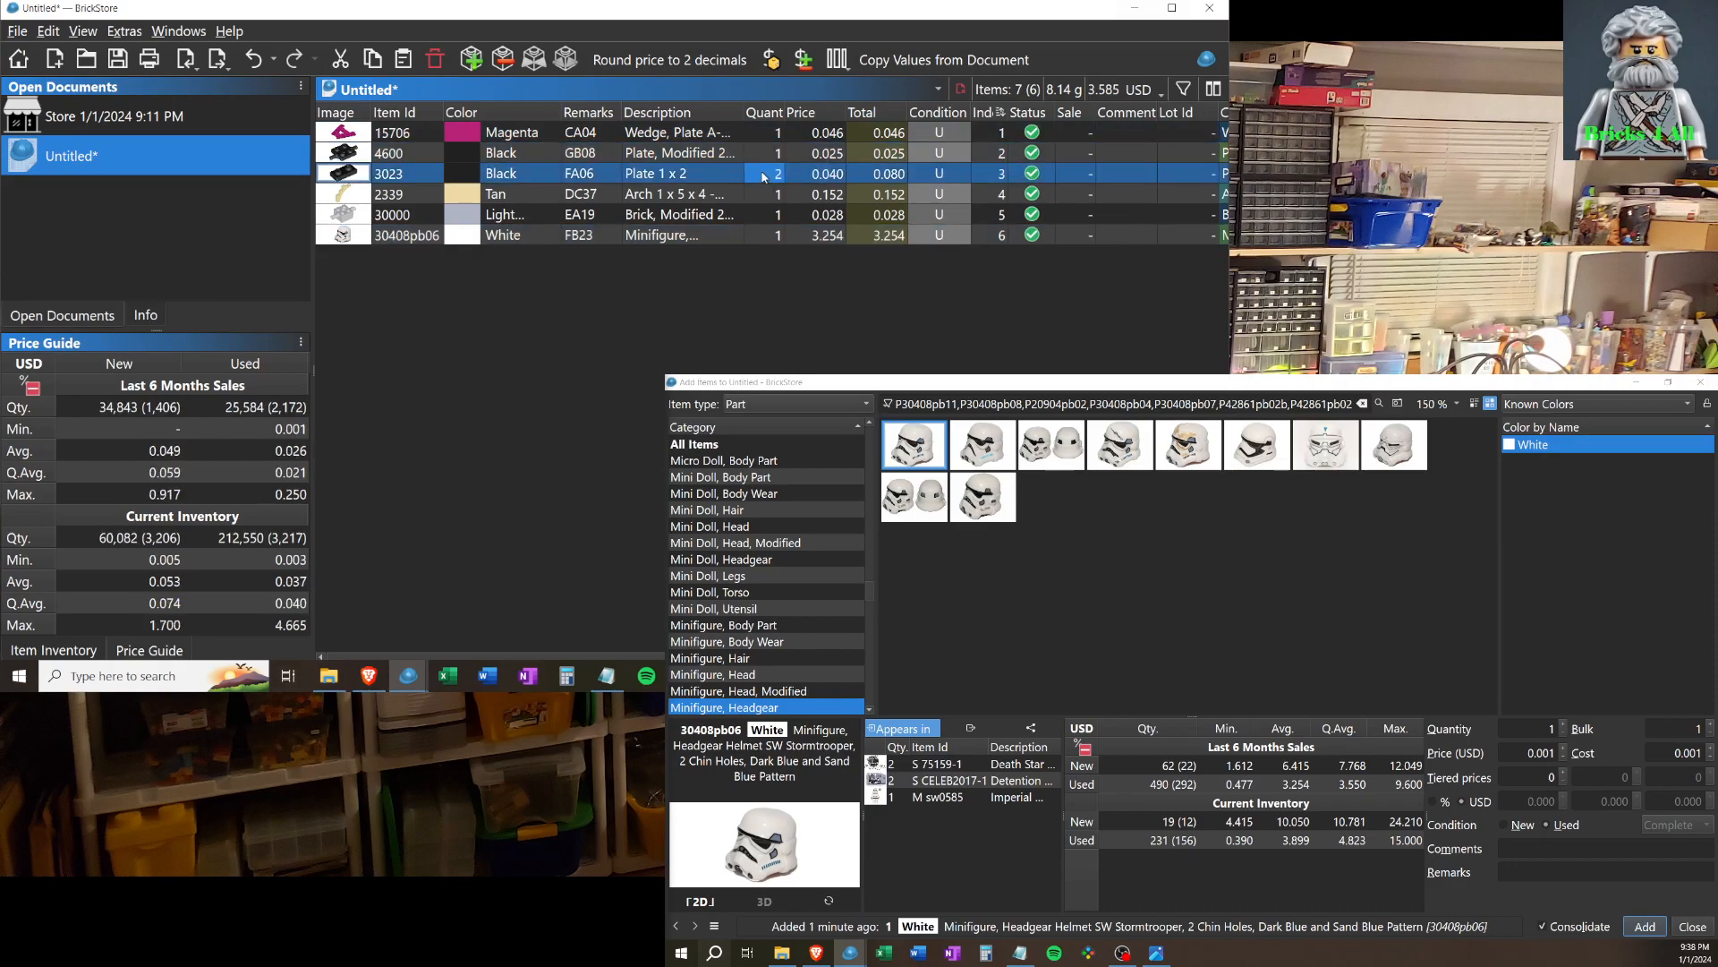
{"action": "left_click", "coordinate": [765, 196]}
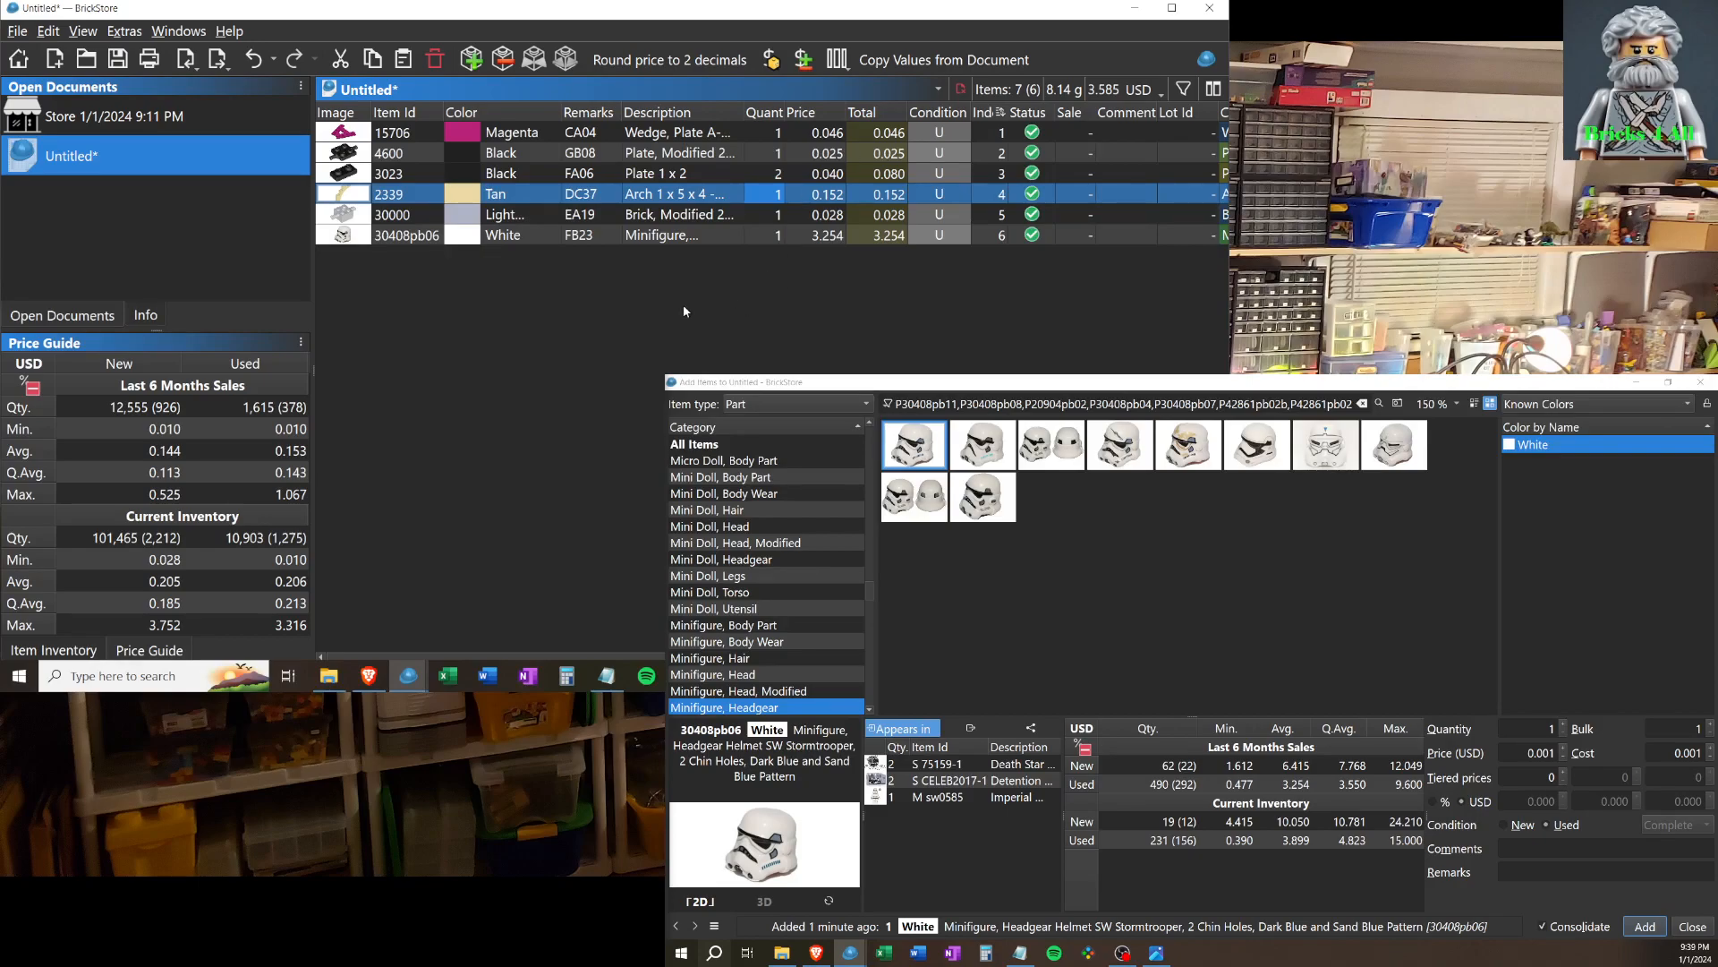
{"action": "left_click", "coordinate": [773, 136]}
{"action": "type", "text": "20"}
{"action": "key", "text": "Return"}
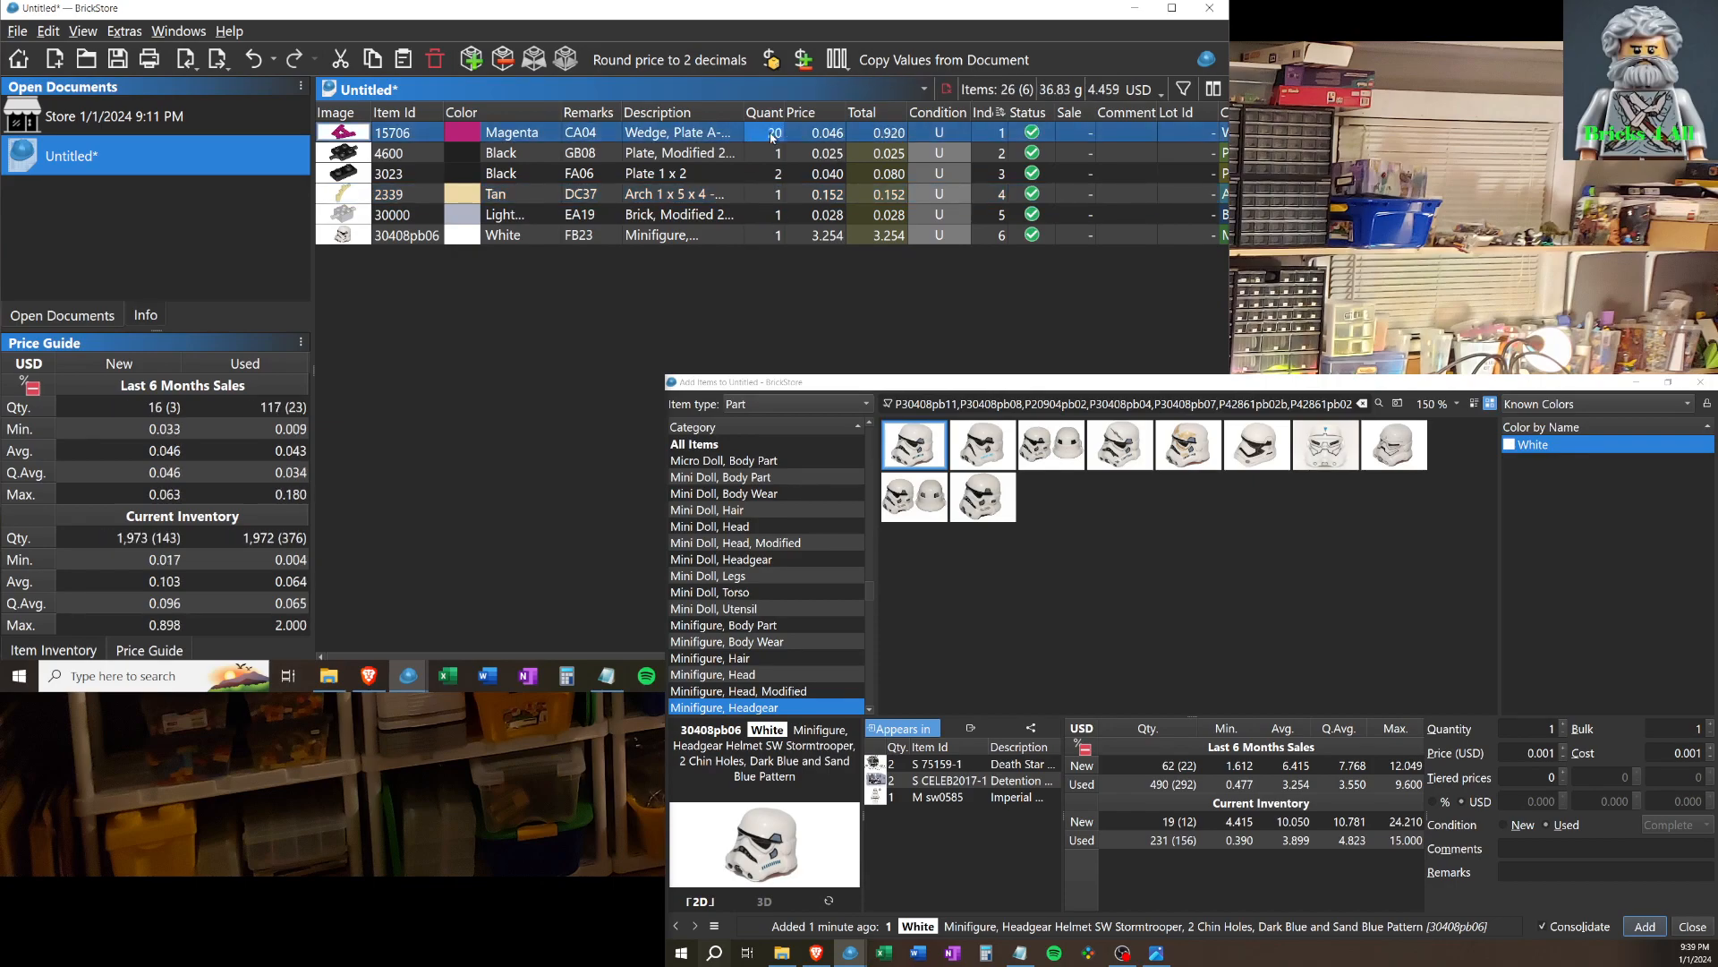
{"action": "left_click", "coordinate": [779, 156]}
{"action": "type", "text": "10"}
{"action": "key", "text": "Return"}
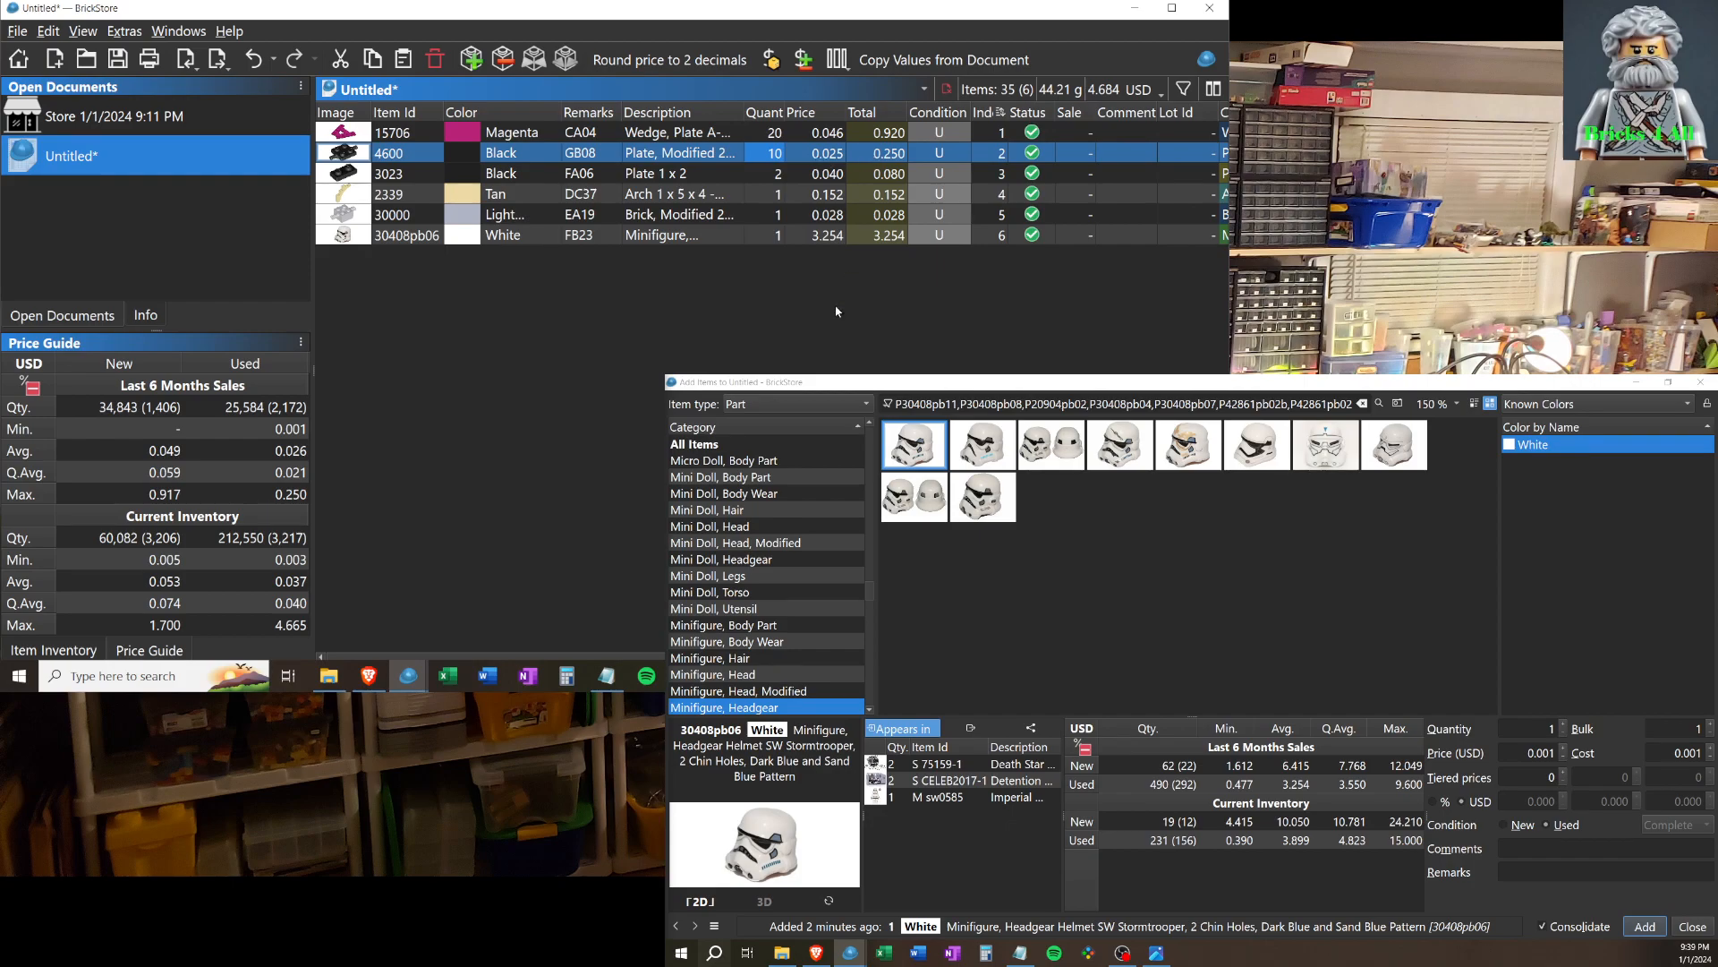
{"action": "left_click", "coordinate": [805, 176]}
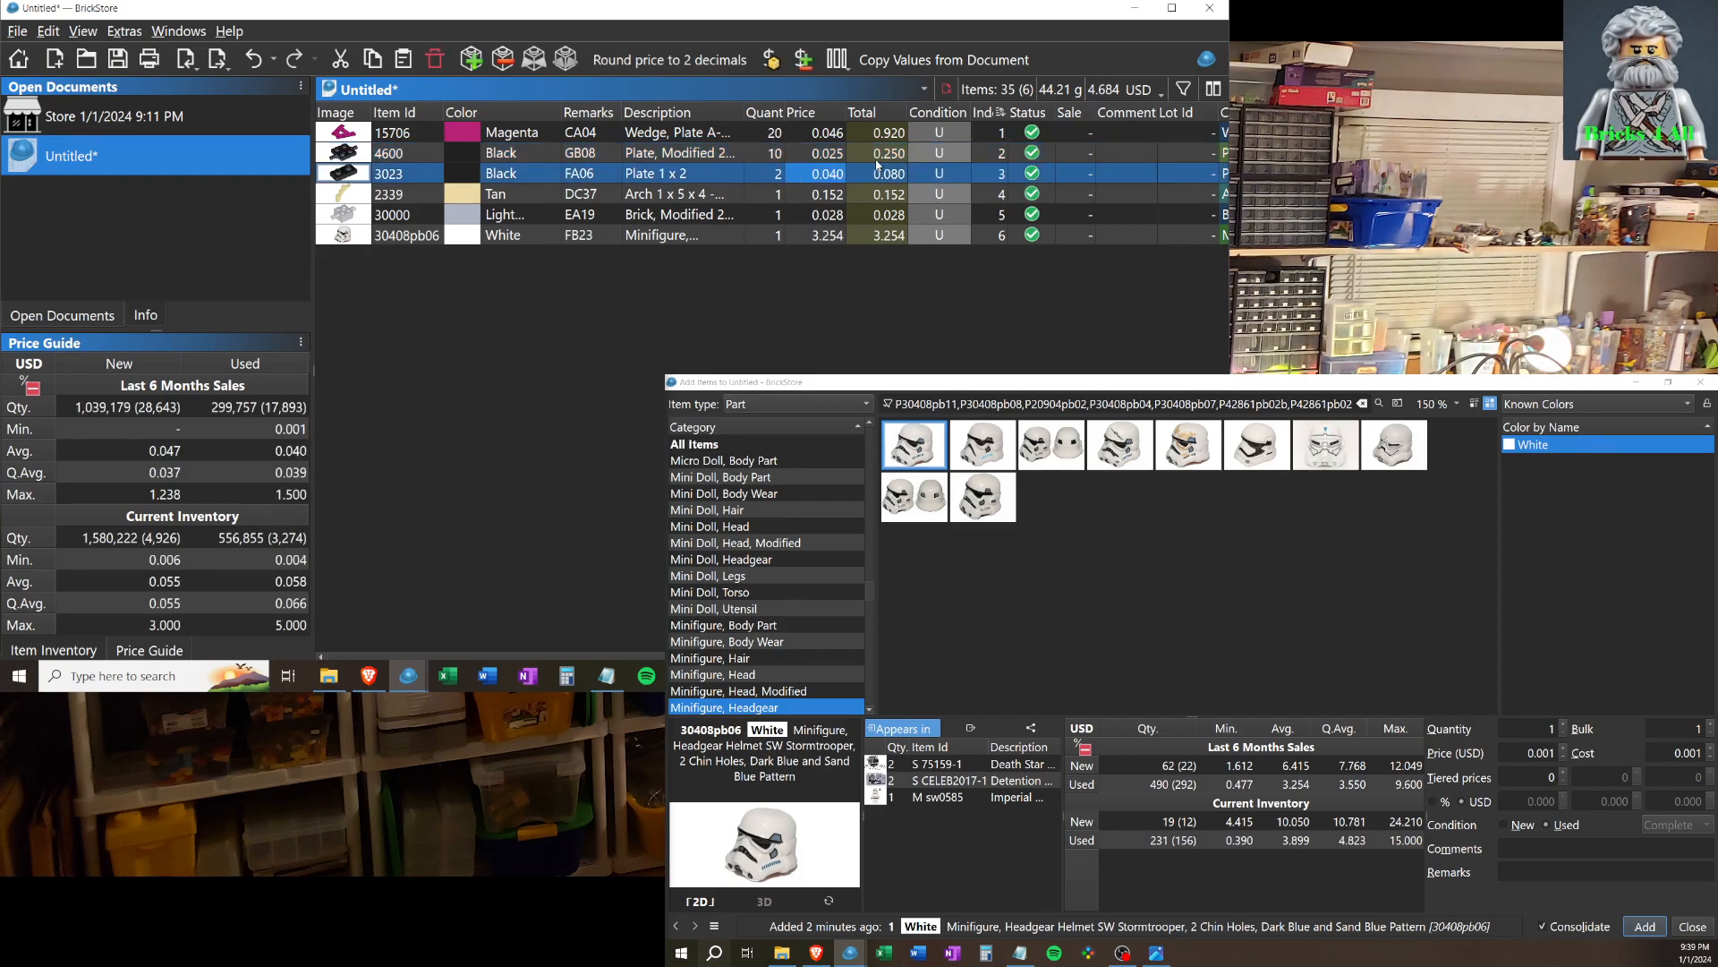
{"action": "left_click", "coordinate": [877, 154]}
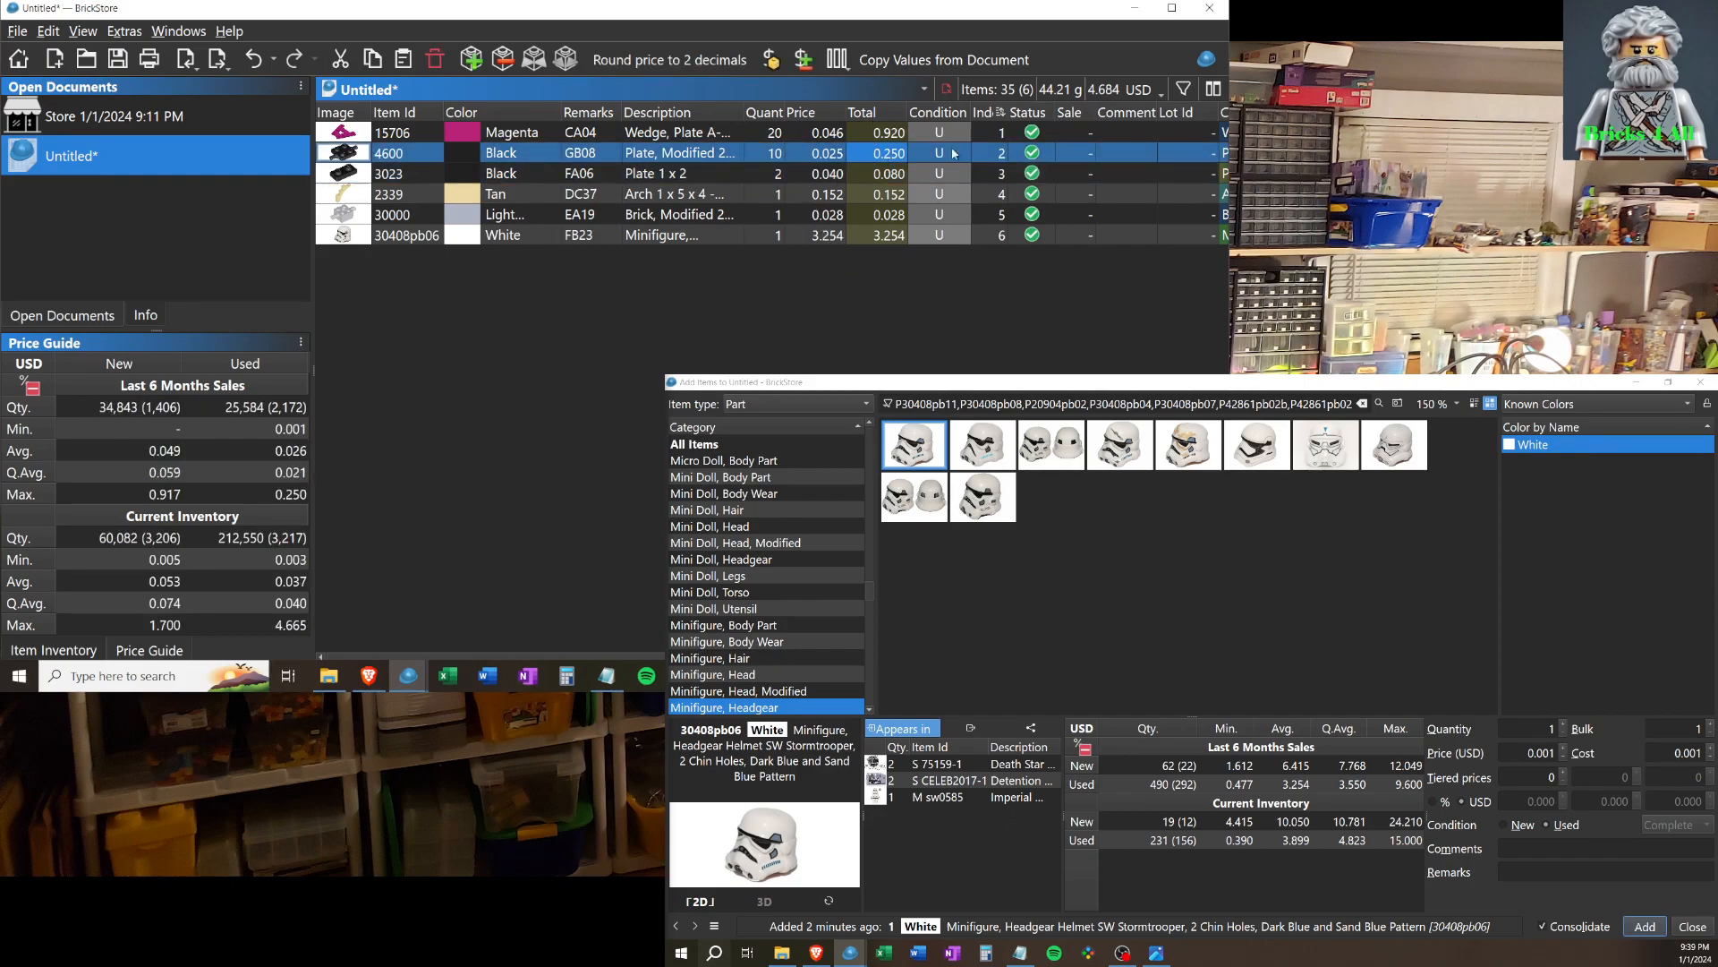
{"action": "left_click", "coordinate": [803, 138]}
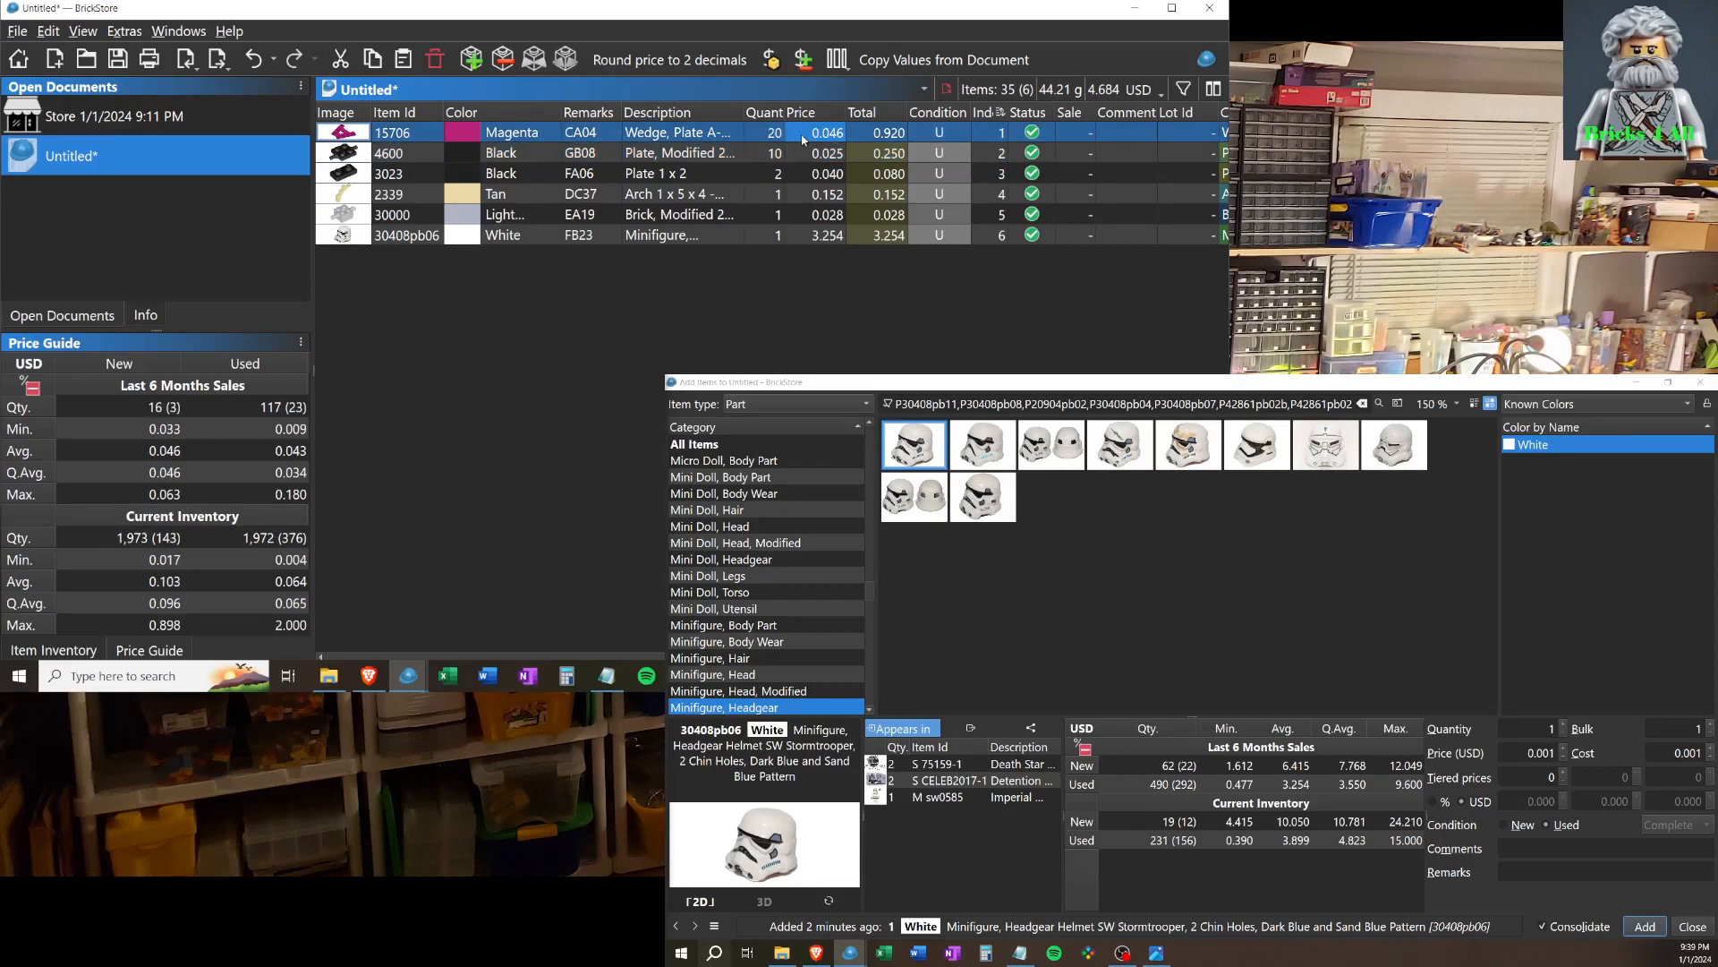
{"action": "left_click", "coordinate": [756, 139]}
Close the untitled document without saving it.
{"action": "right_click", "coordinate": [120, 165]}
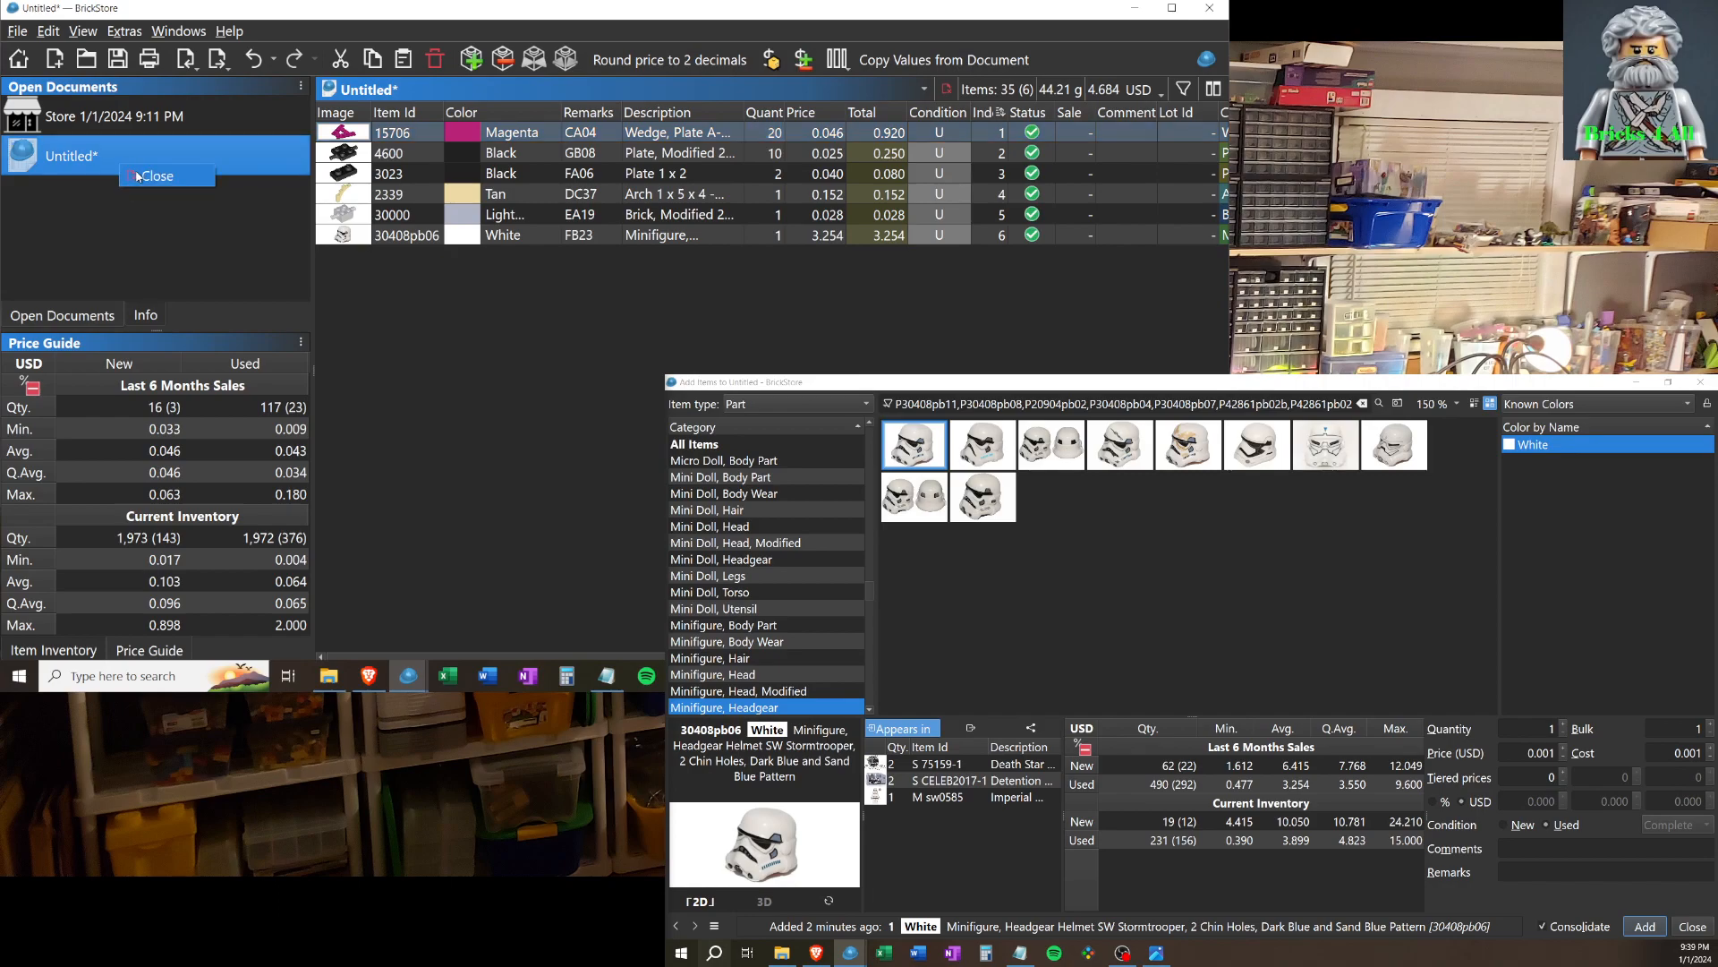
{"action": "left_click", "coordinate": [139, 176]}
{"action": "left_click", "coordinate": [646, 372]}
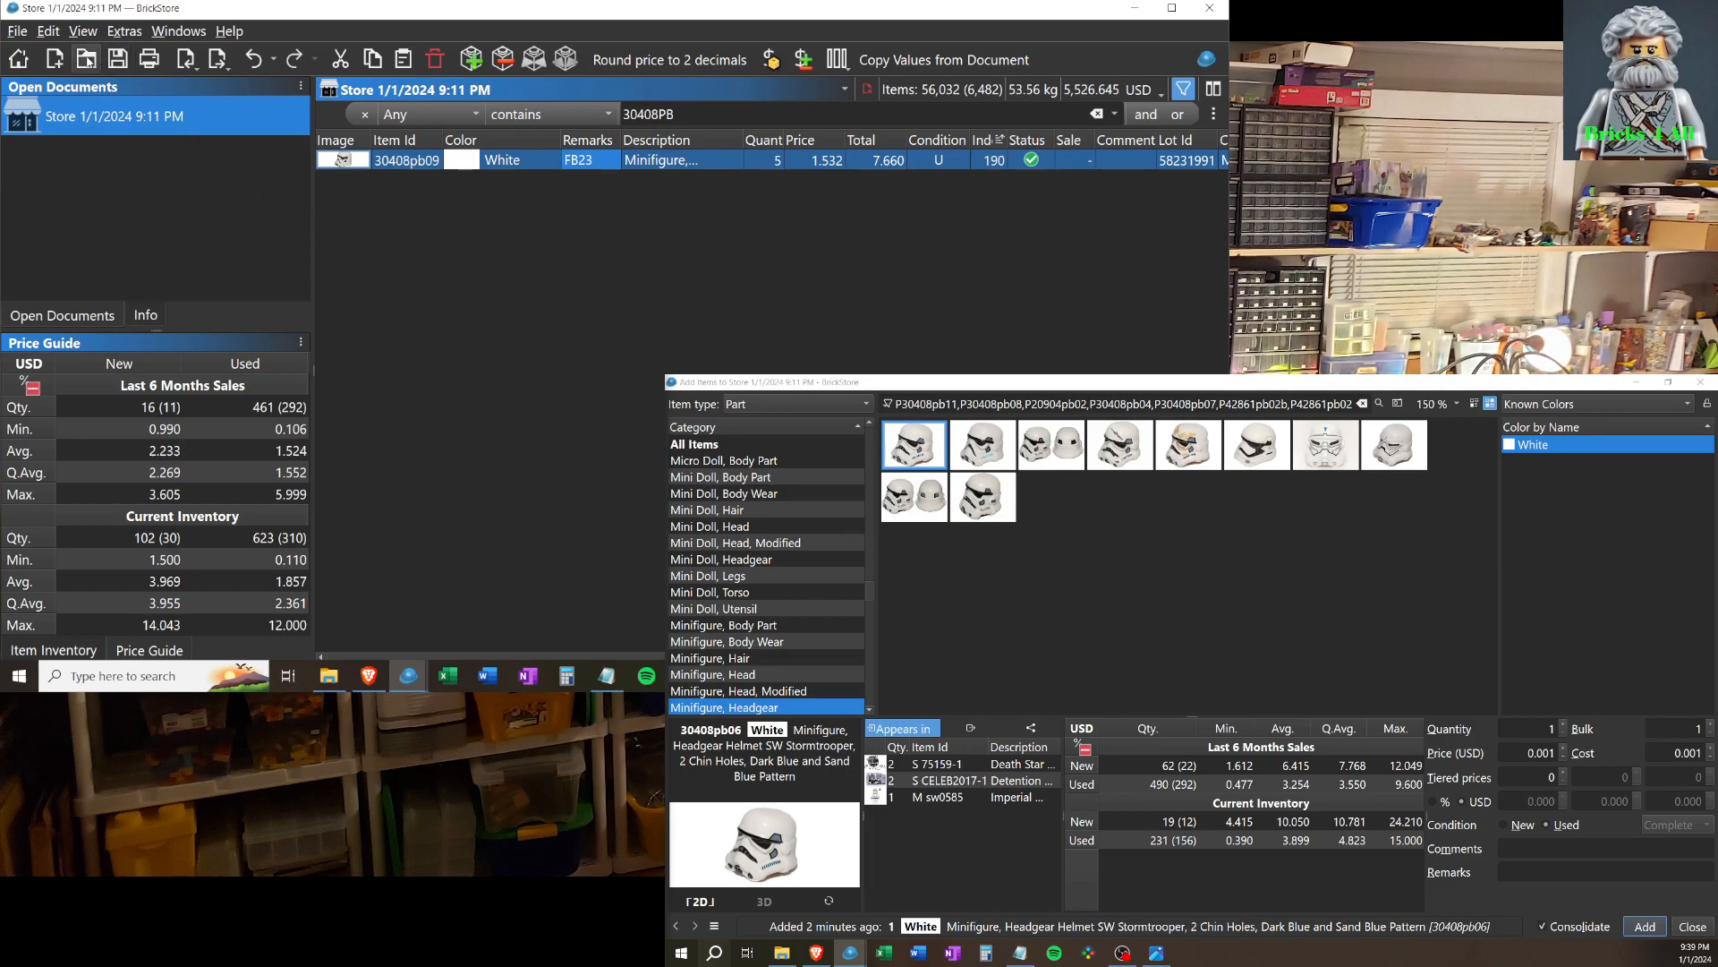
Try to open Inventory Update 12-31-23.bsx from the recent files, and dismiss the resulting message.
{"action": "left_click", "coordinate": [17, 32]}
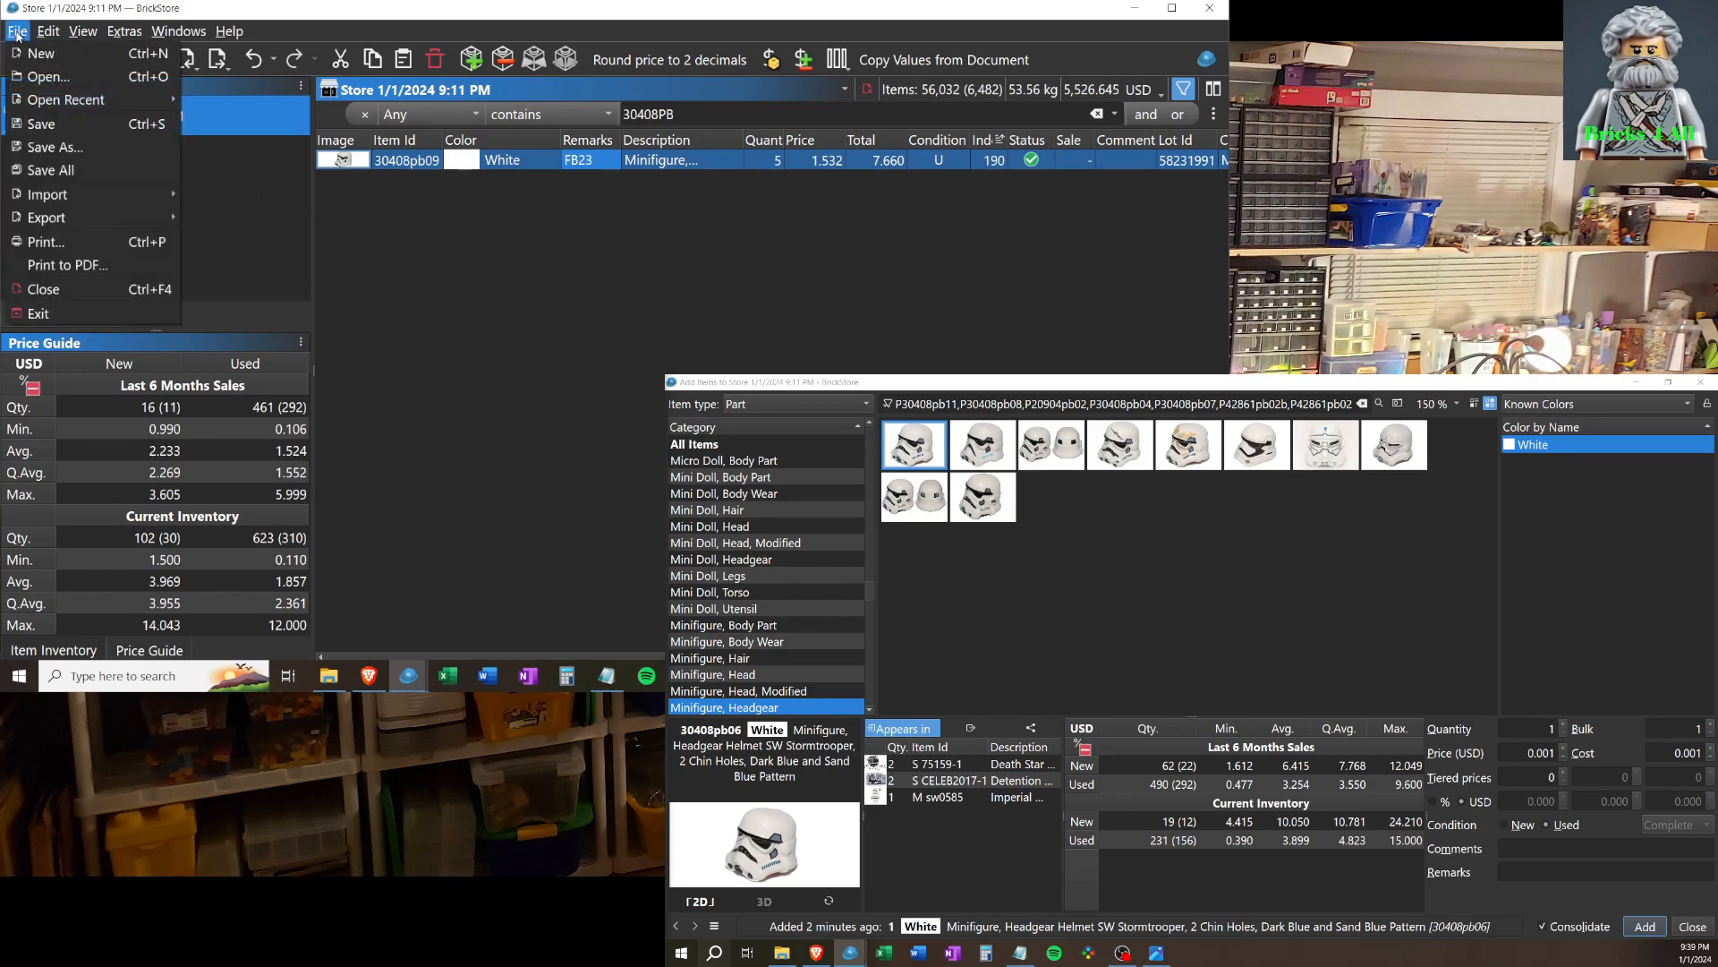
{"action": "mouse_move", "coordinate": [68, 100]}
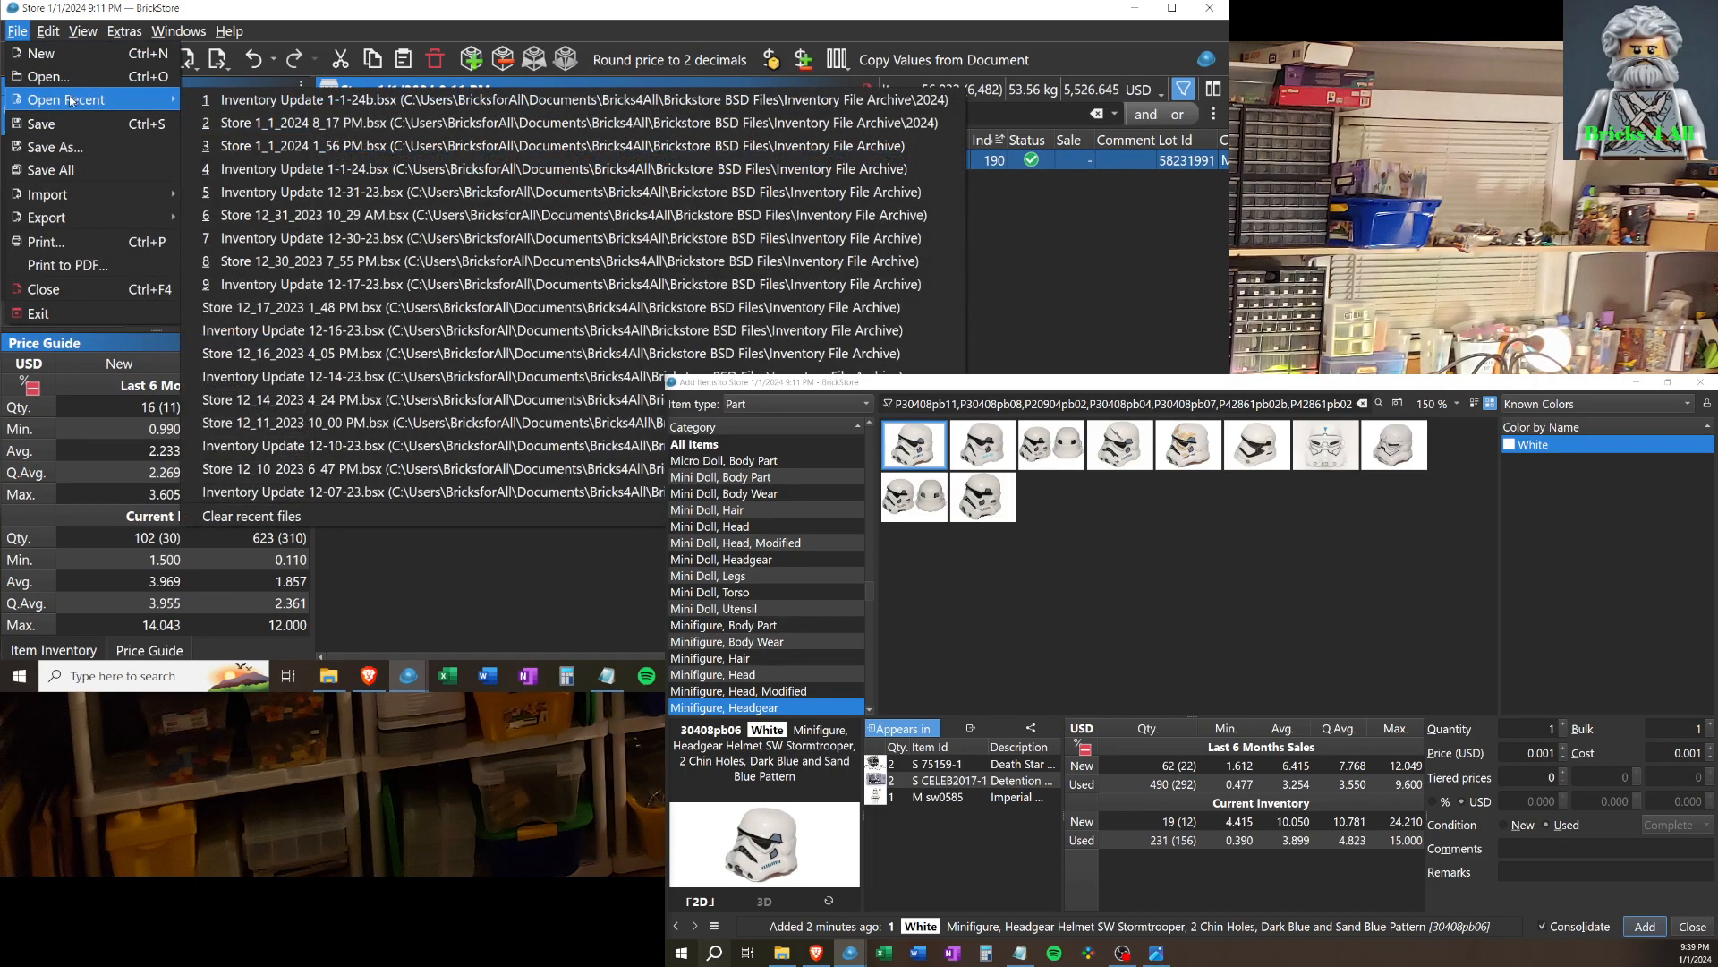
{"action": "left_click", "coordinate": [385, 191]}
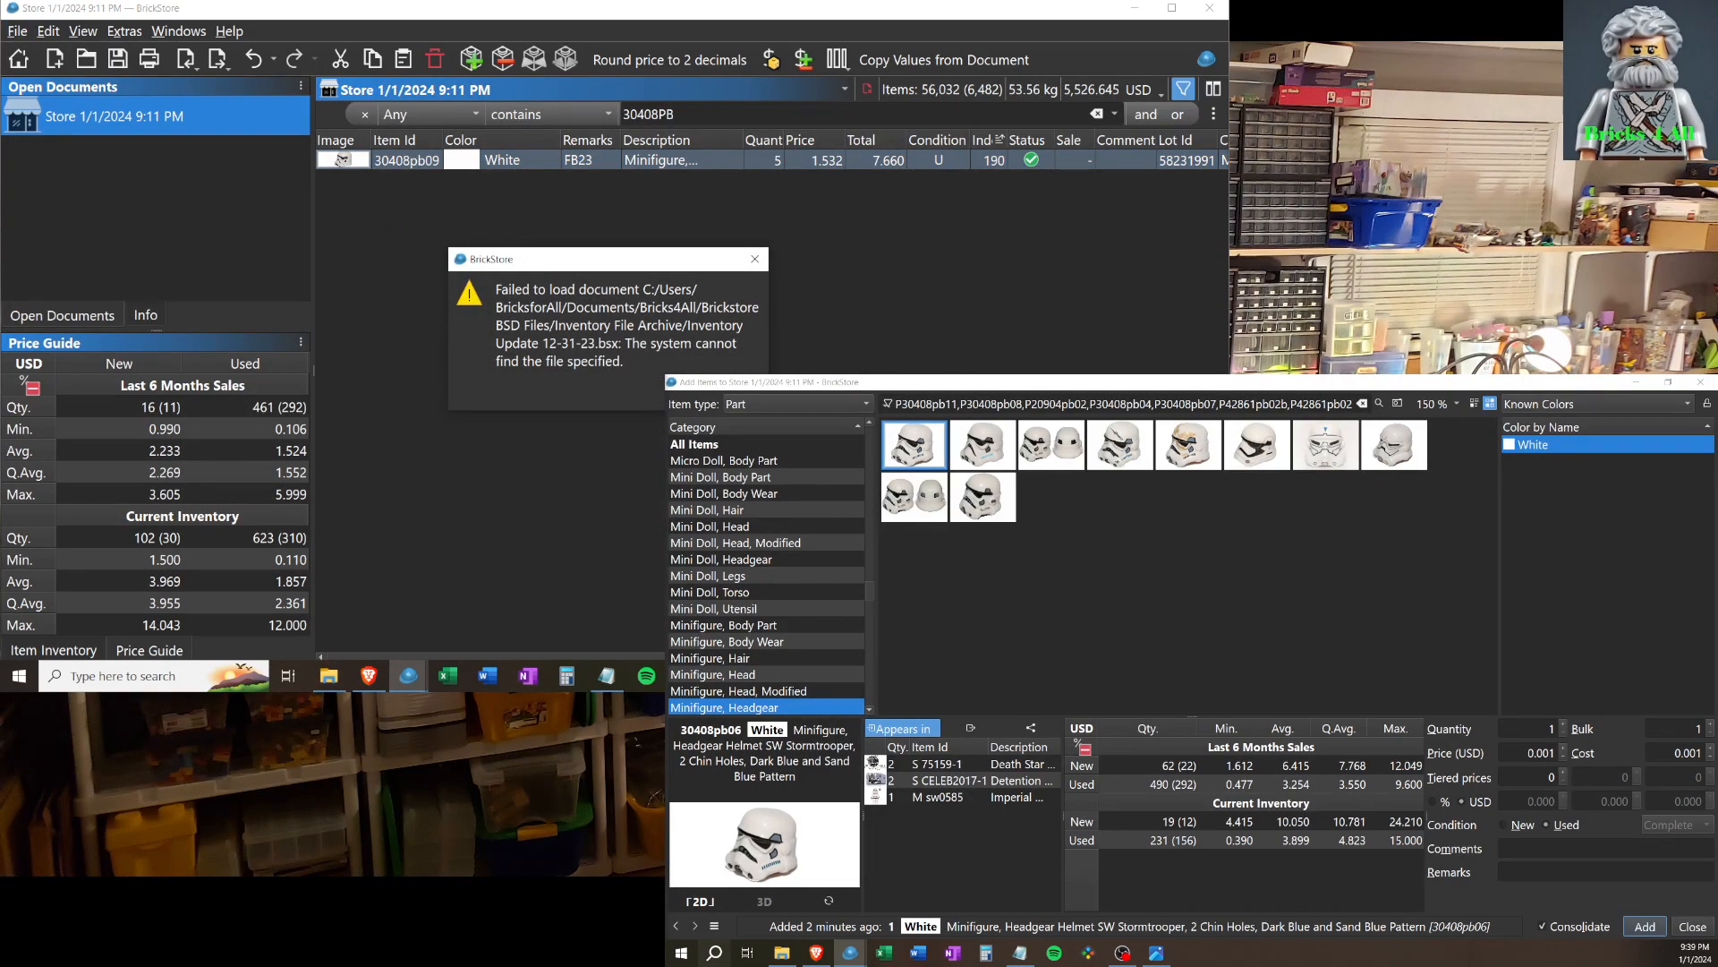
{"action": "key", "text": "Return"}
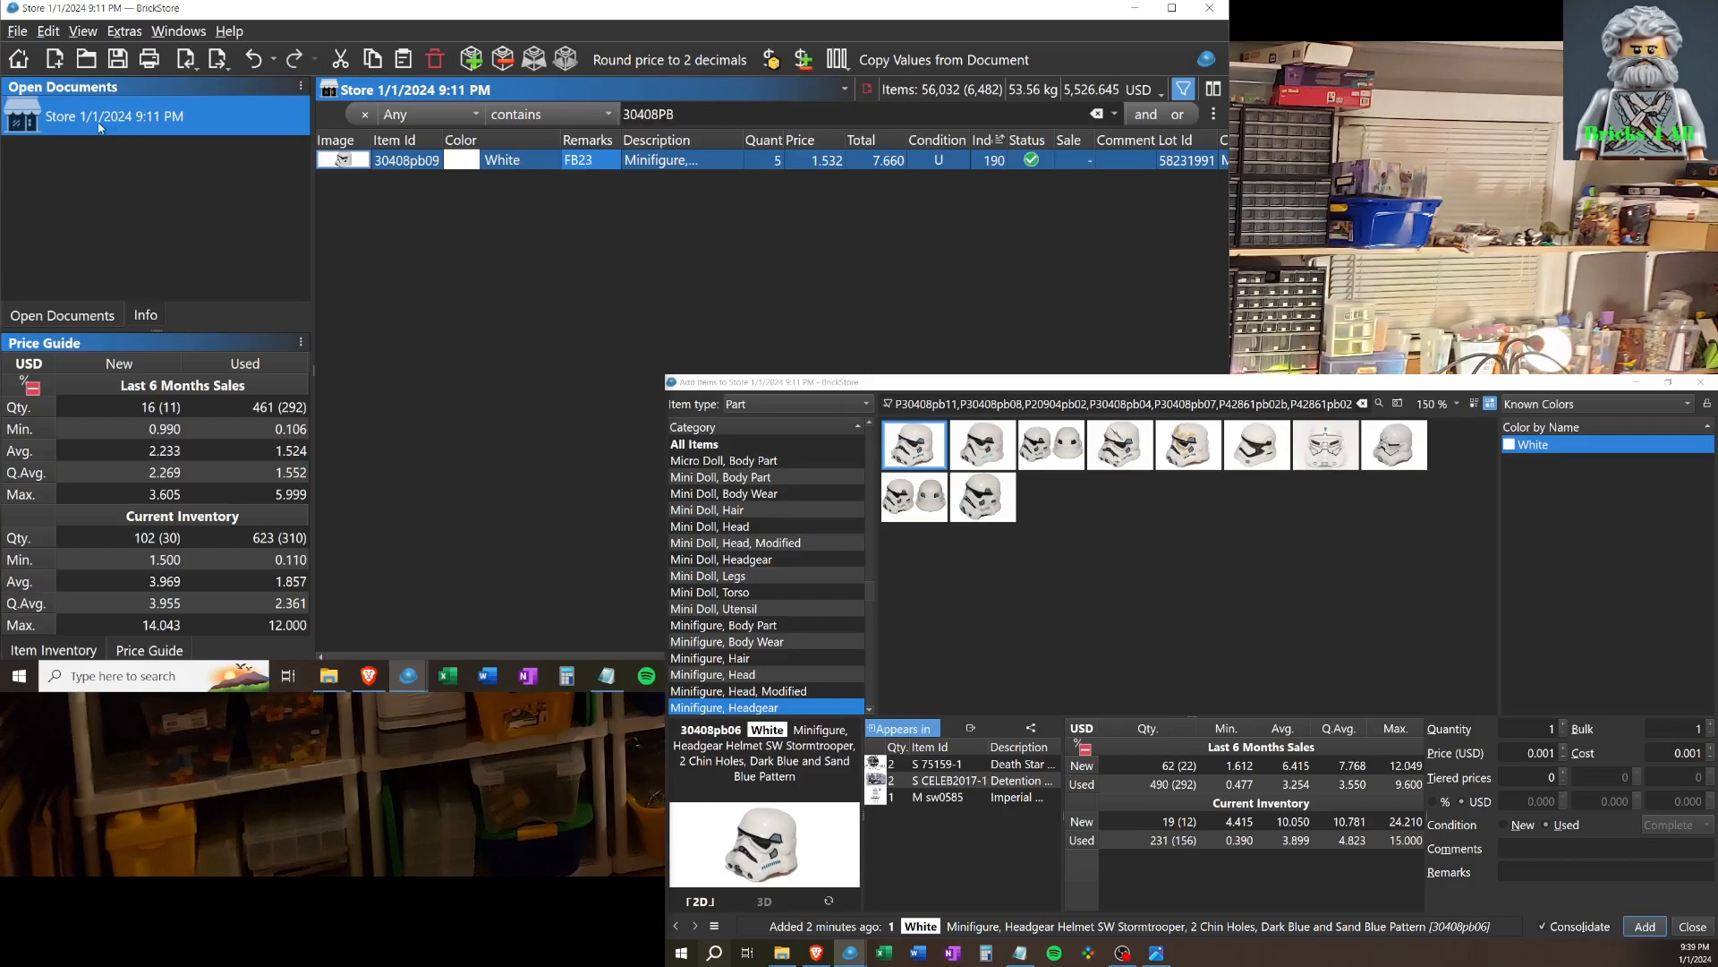
{"action": "left_click", "coordinate": [16, 32]}
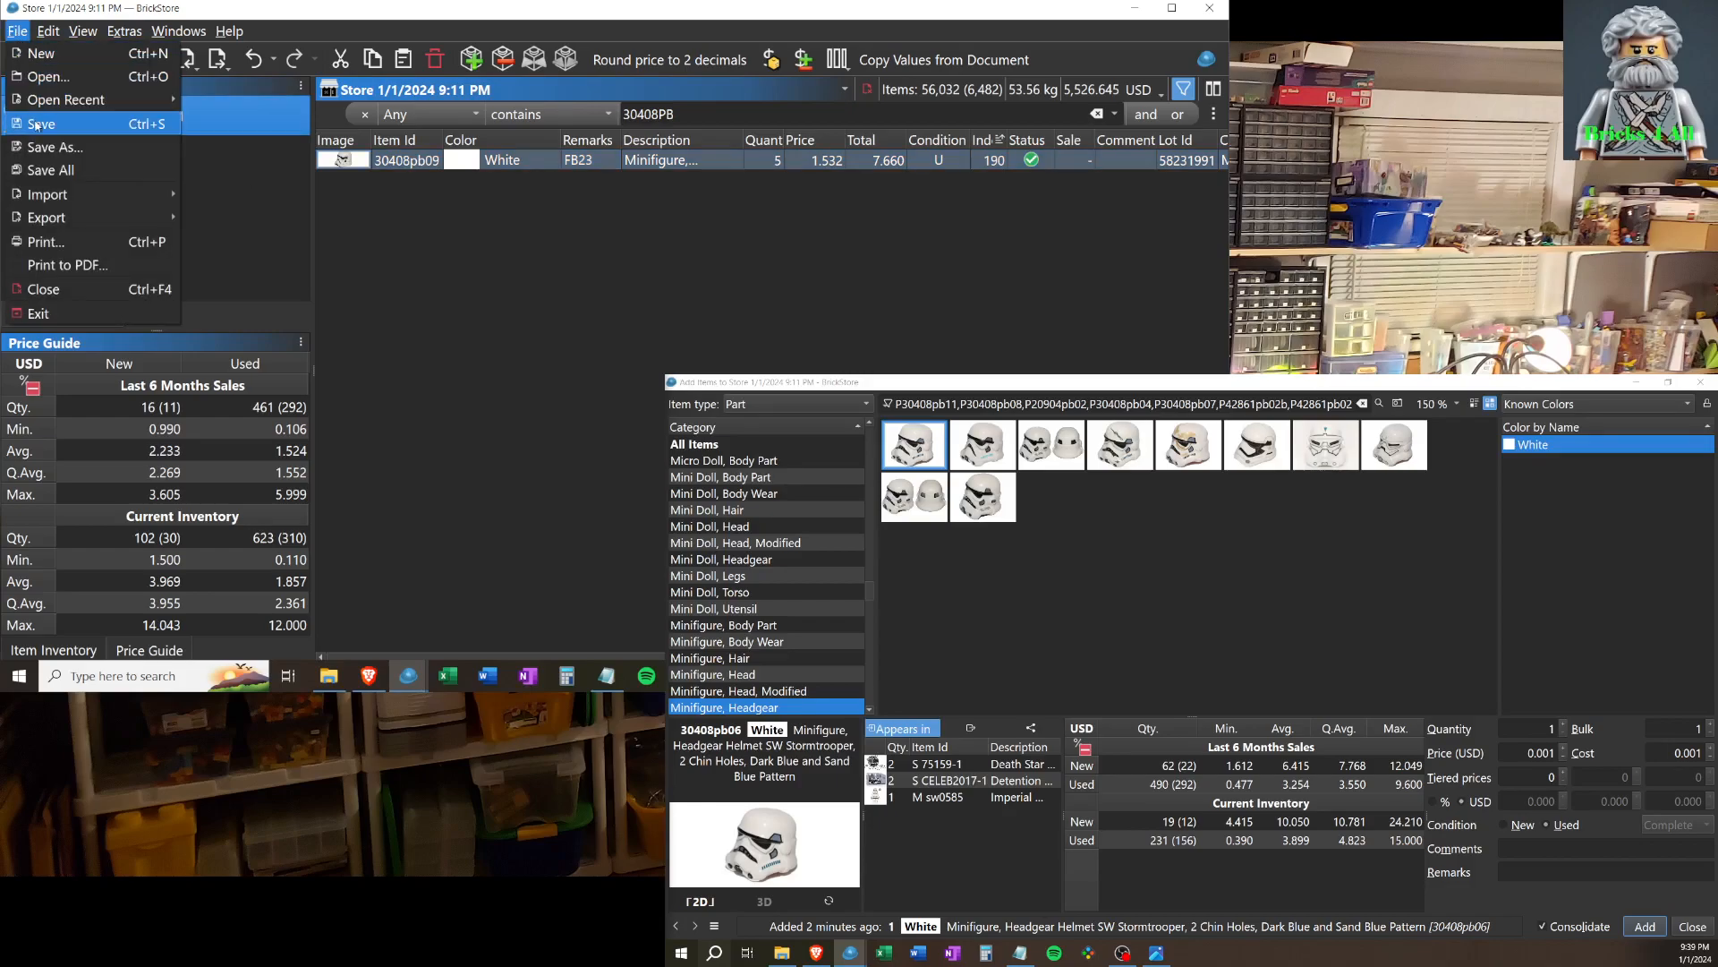
{"action": "mouse_move", "coordinate": [66, 104]}
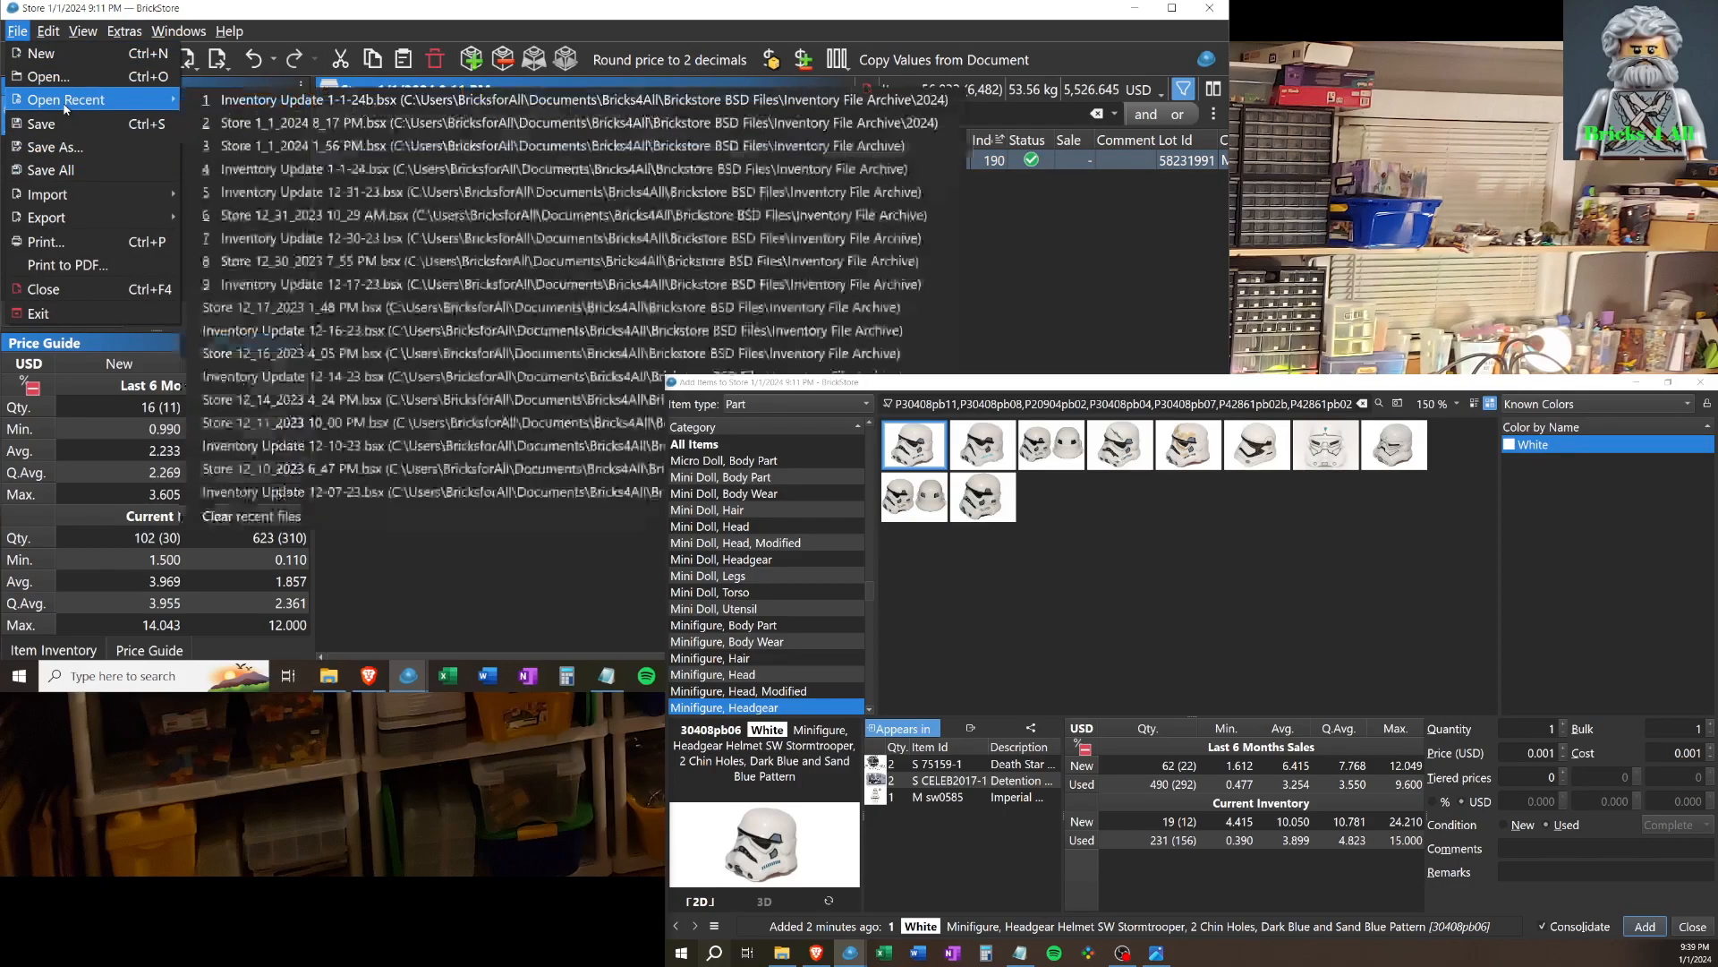
{"action": "left_click", "coordinate": [487, 193]}
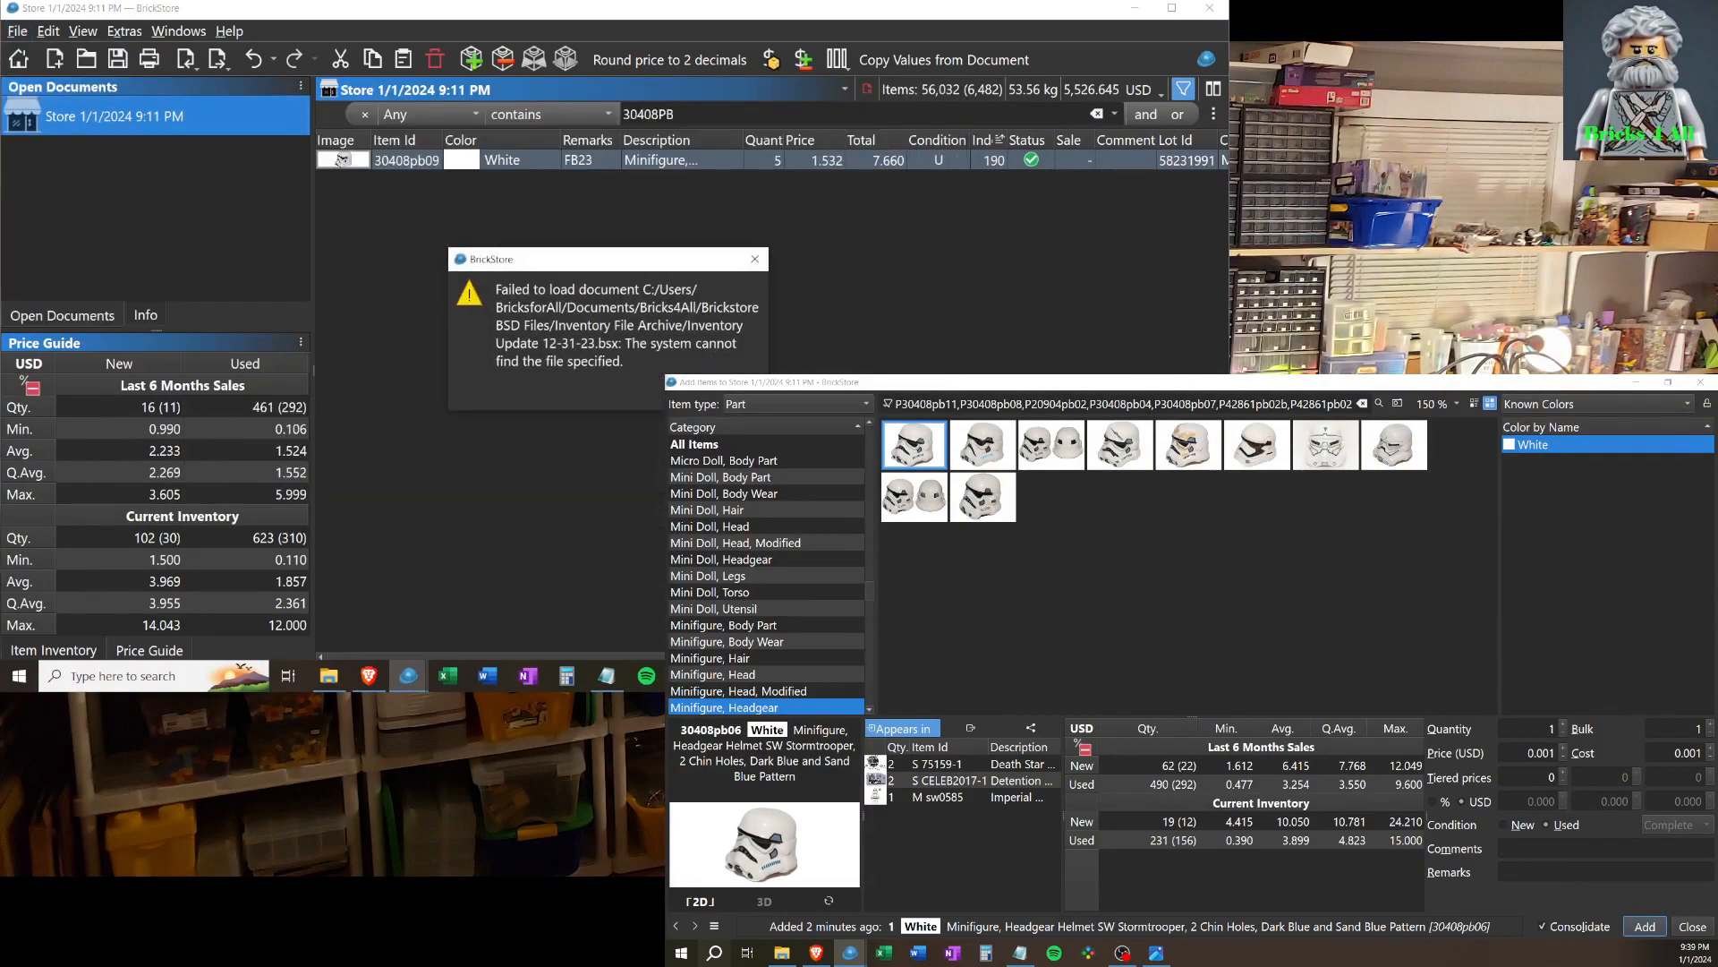
{"action": "key", "text": "Escape"}
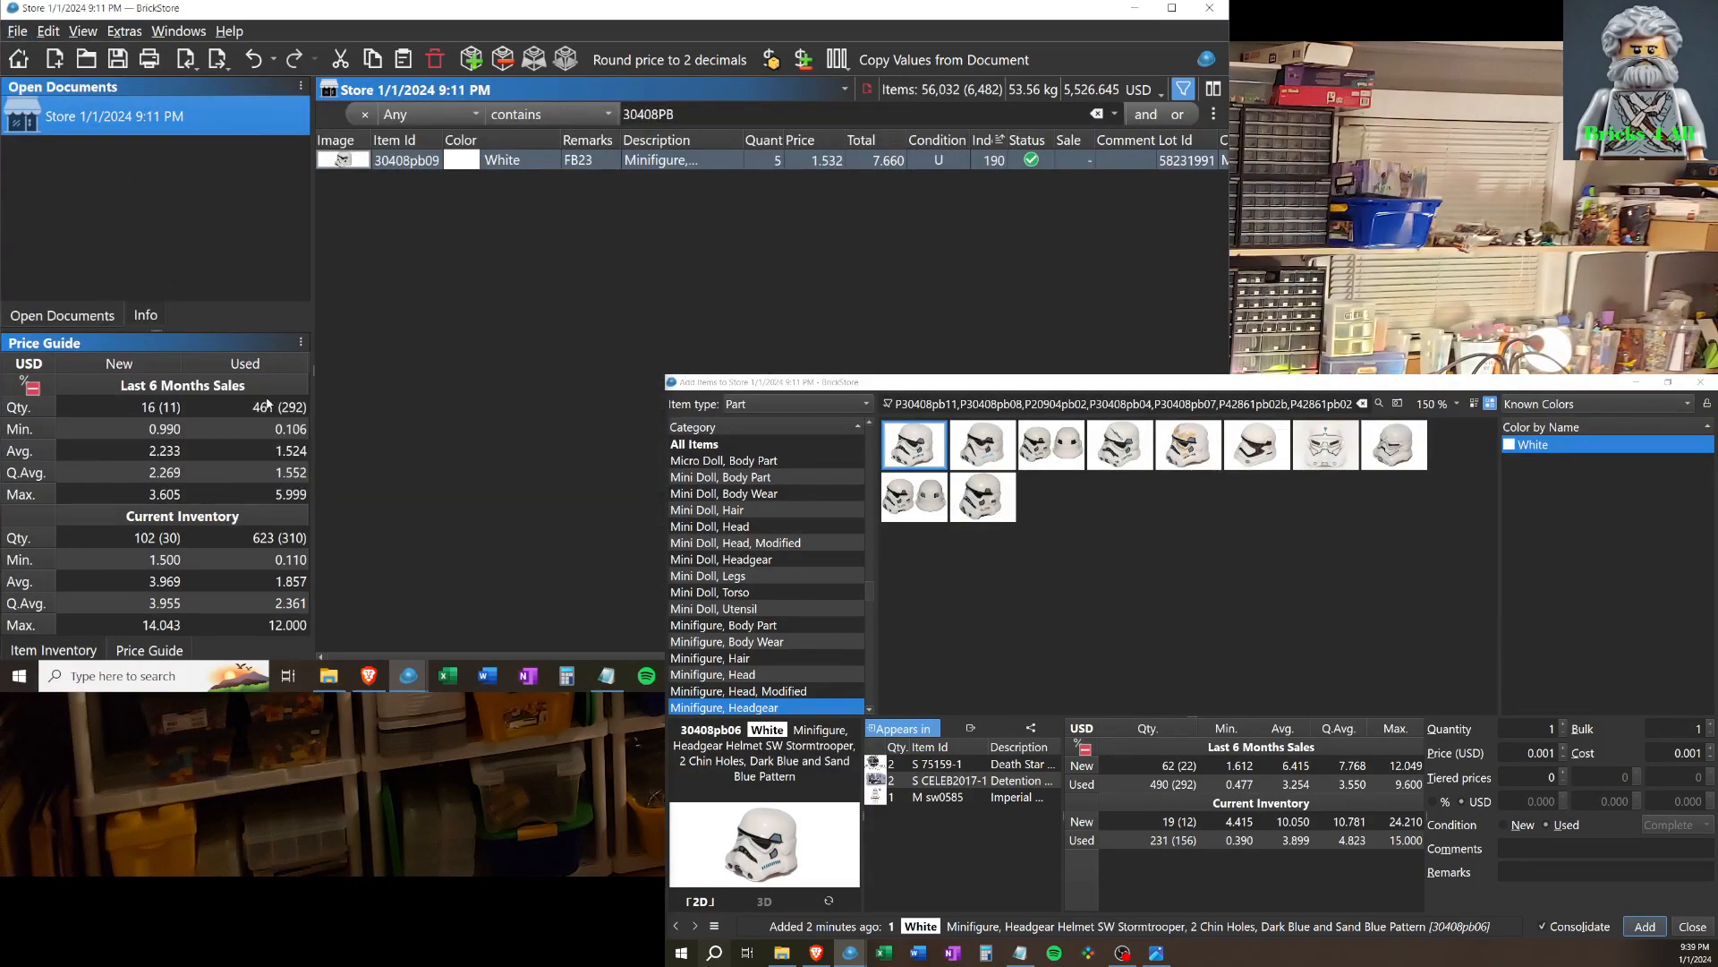
Open the file Inventory Update 12-31-23 from the December folder of the 2023 inventory file archive.
{"action": "left_click", "coordinate": [17, 31]}
{"action": "left_click", "coordinate": [40, 72]}
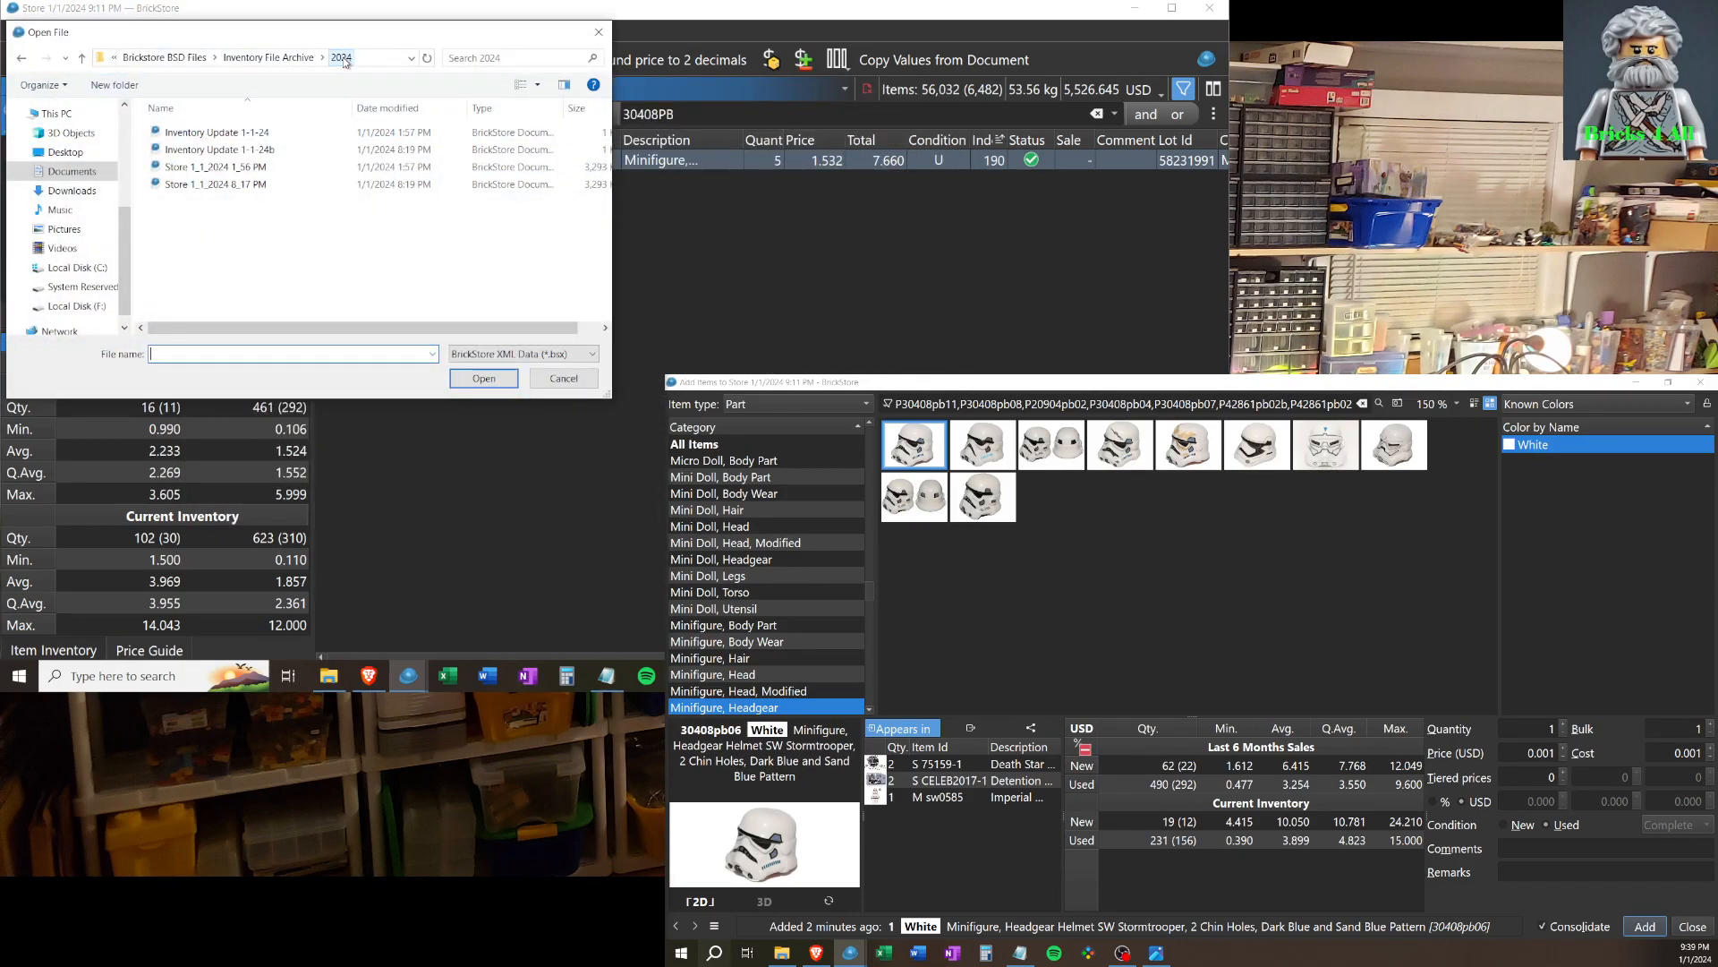
{"action": "left_click", "coordinate": [286, 58]}
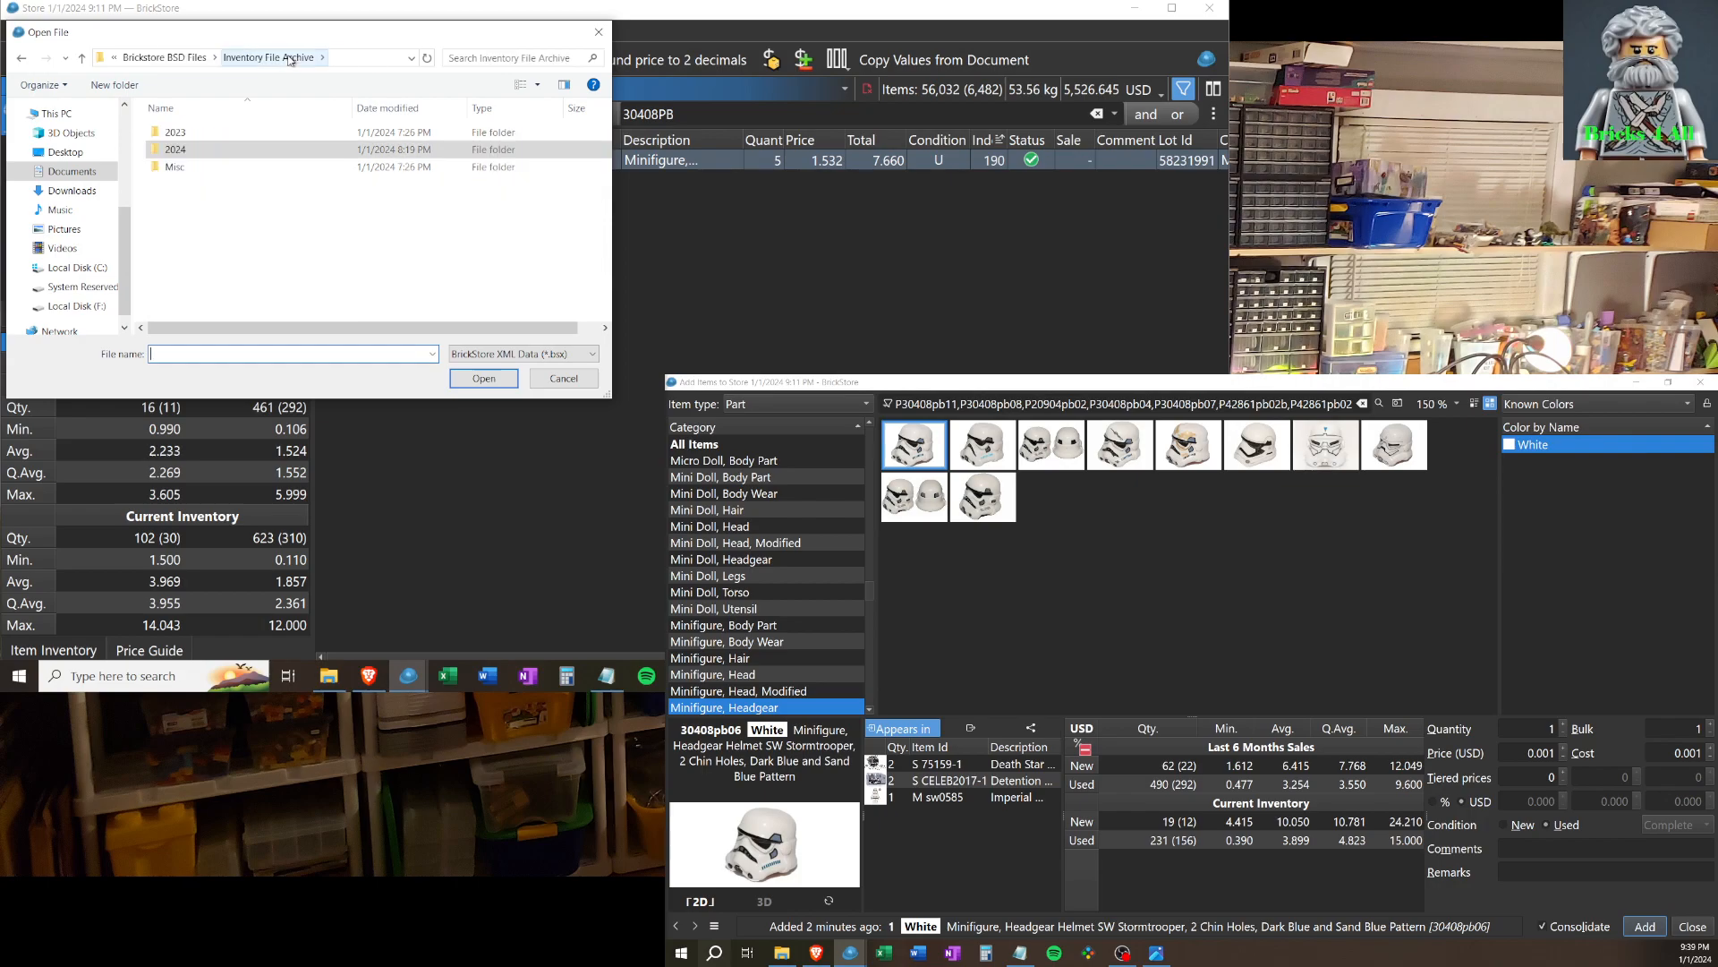
{"action": "double_click", "coordinate": [203, 131]}
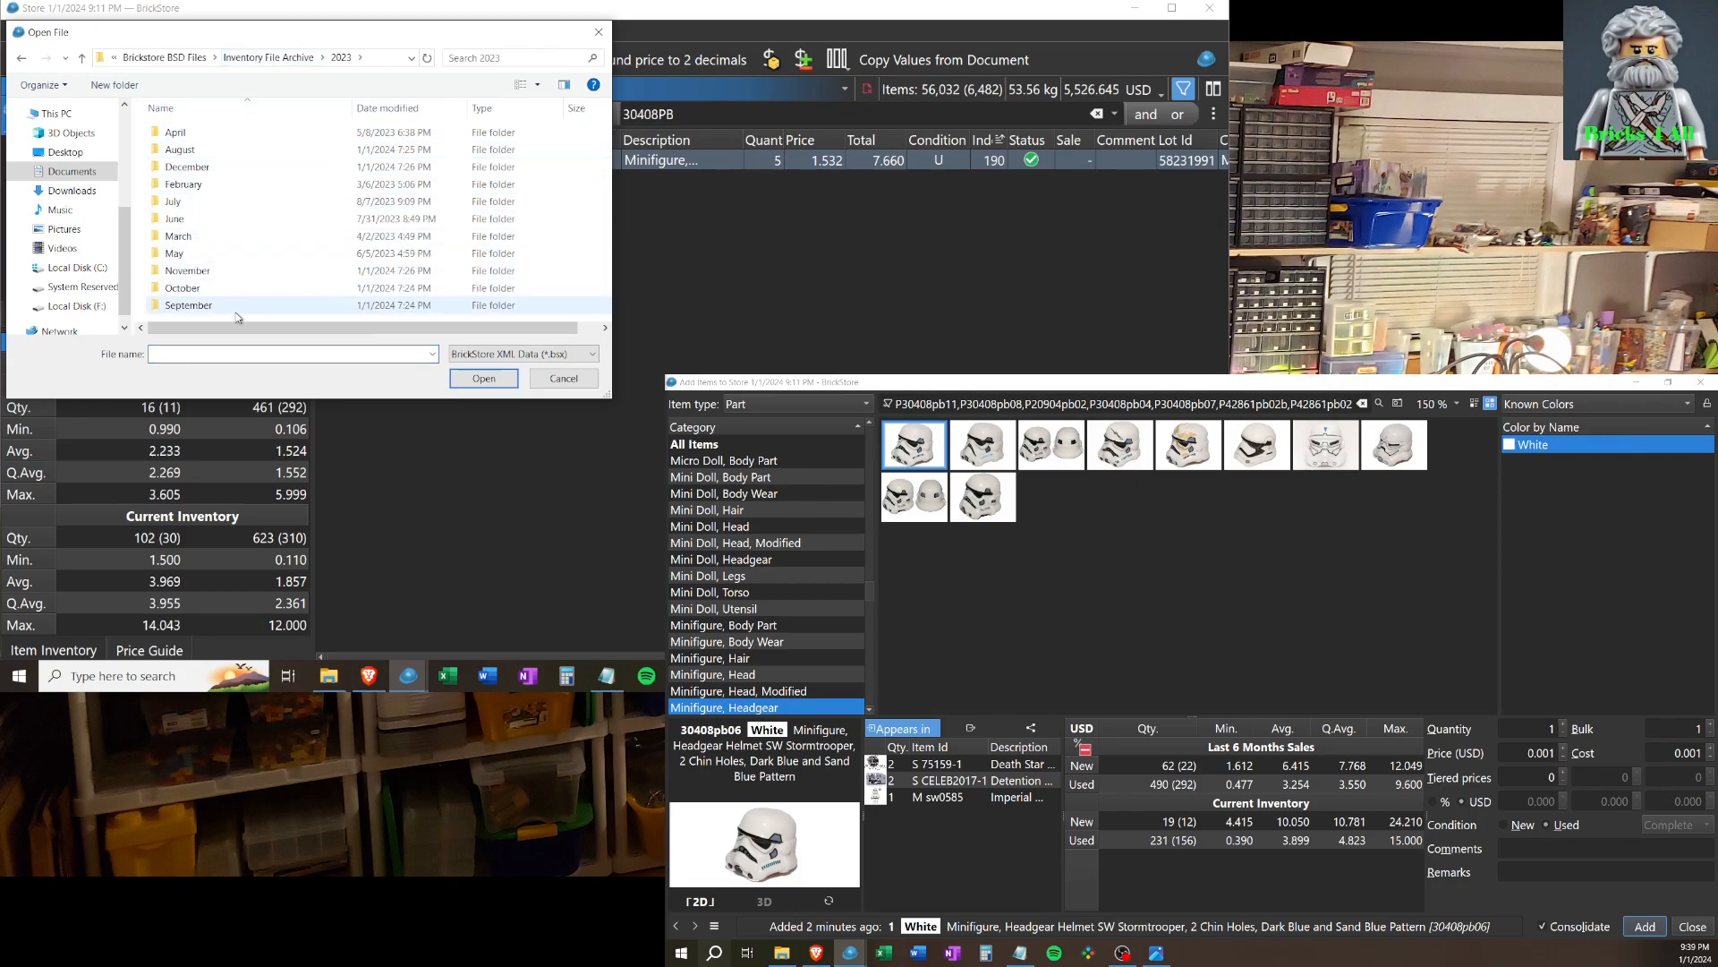
{"action": "double_click", "coordinate": [232, 167]}
{"action": "scroll", "coordinate": [255, 170], "scroll_direction": "down", "scroll_amount": 4}
{"action": "scroll", "coordinate": [254, 169], "scroll_direction": "up", "scroll_amount": 4}
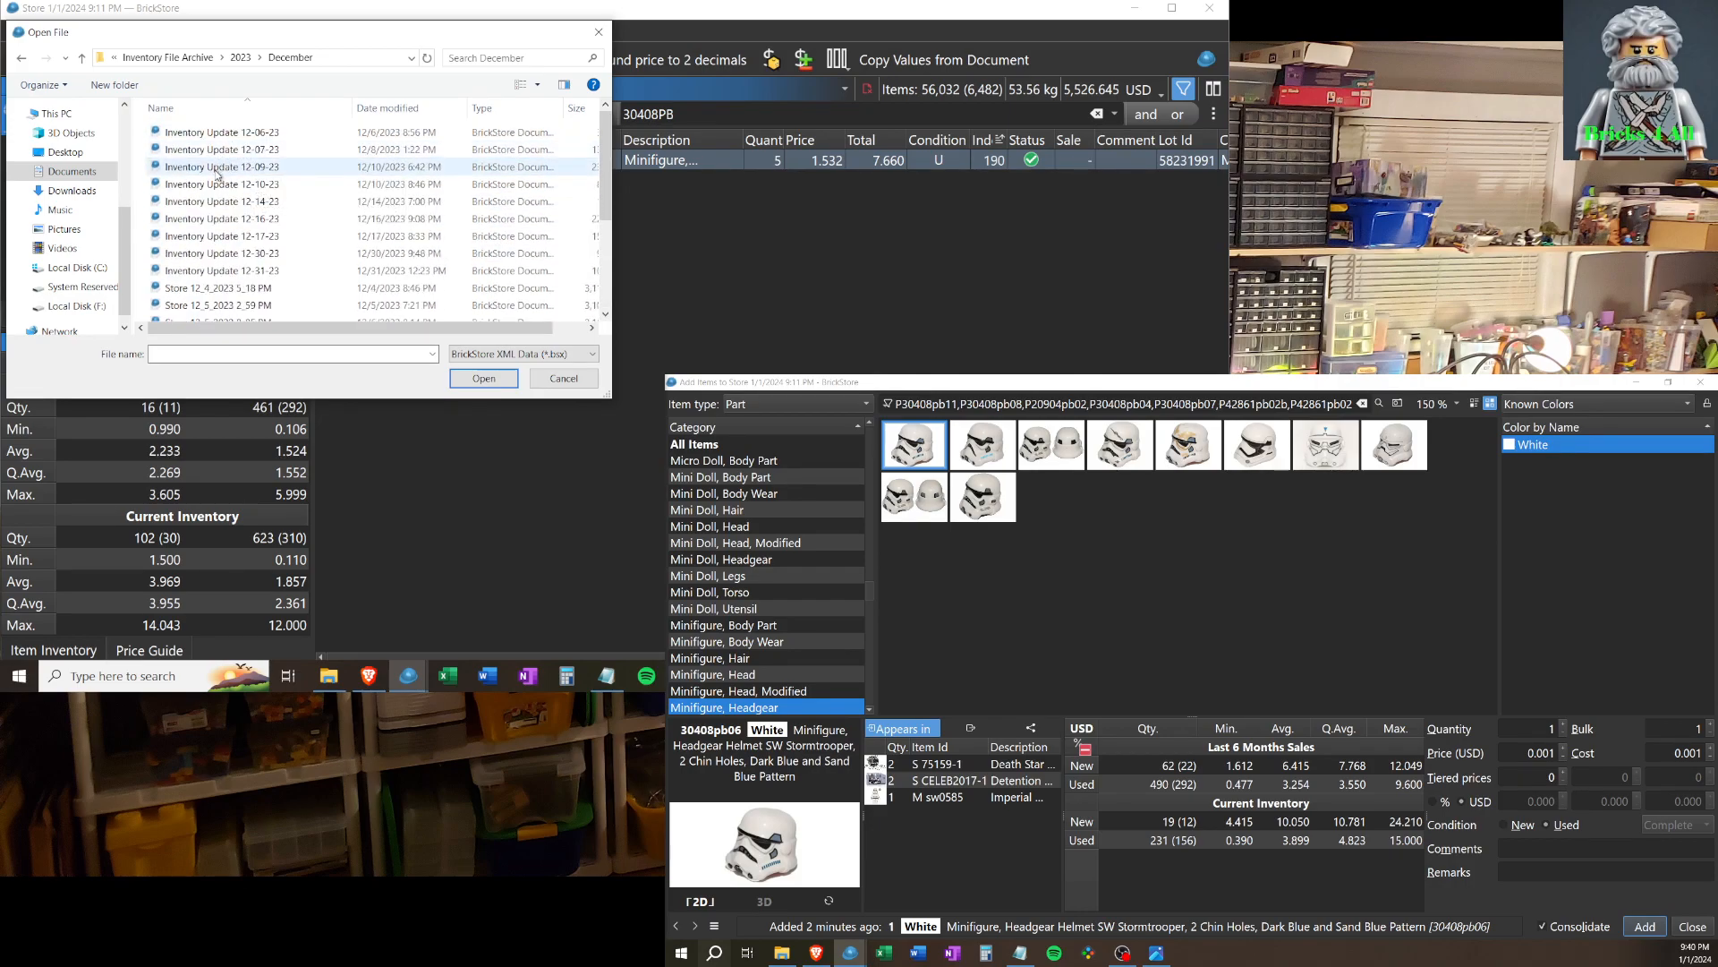
{"action": "scroll", "coordinate": [231, 179], "scroll_direction": "down", "scroll_amount": 1}
{"action": "scroll", "coordinate": [233, 242], "scroll_direction": "down", "scroll_amount": 3}
{"action": "scroll", "coordinate": [235, 295], "scroll_direction": "up", "scroll_amount": 3}
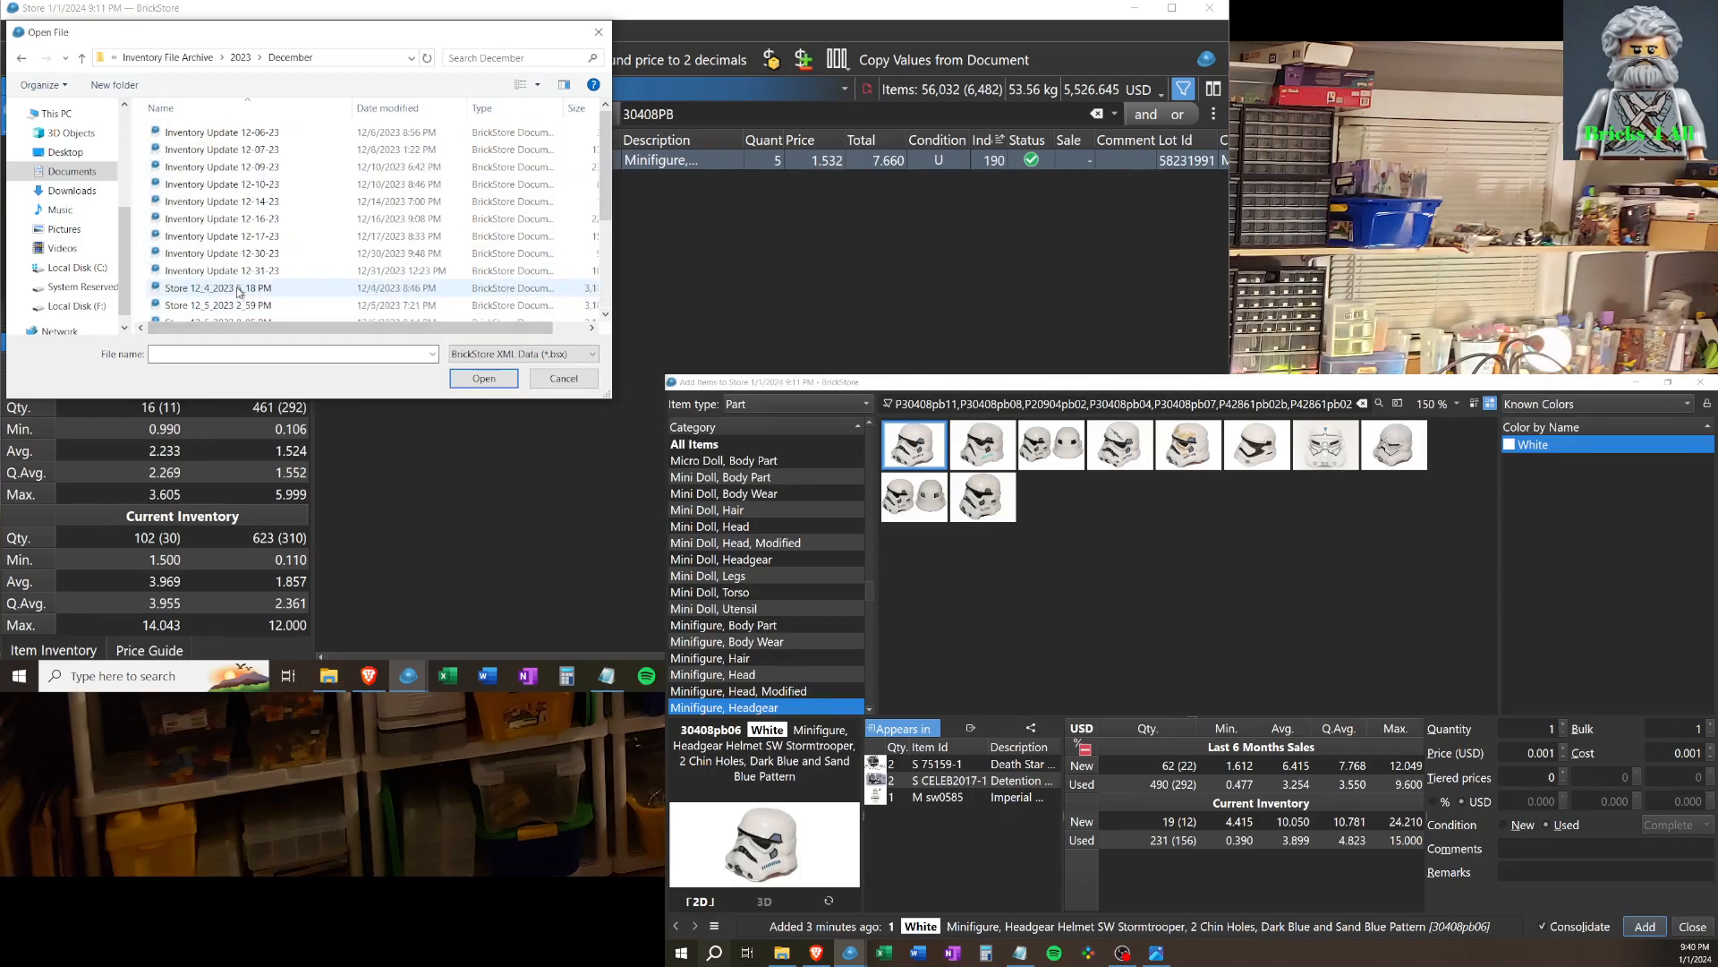
{"action": "left_click", "coordinate": [230, 276]}
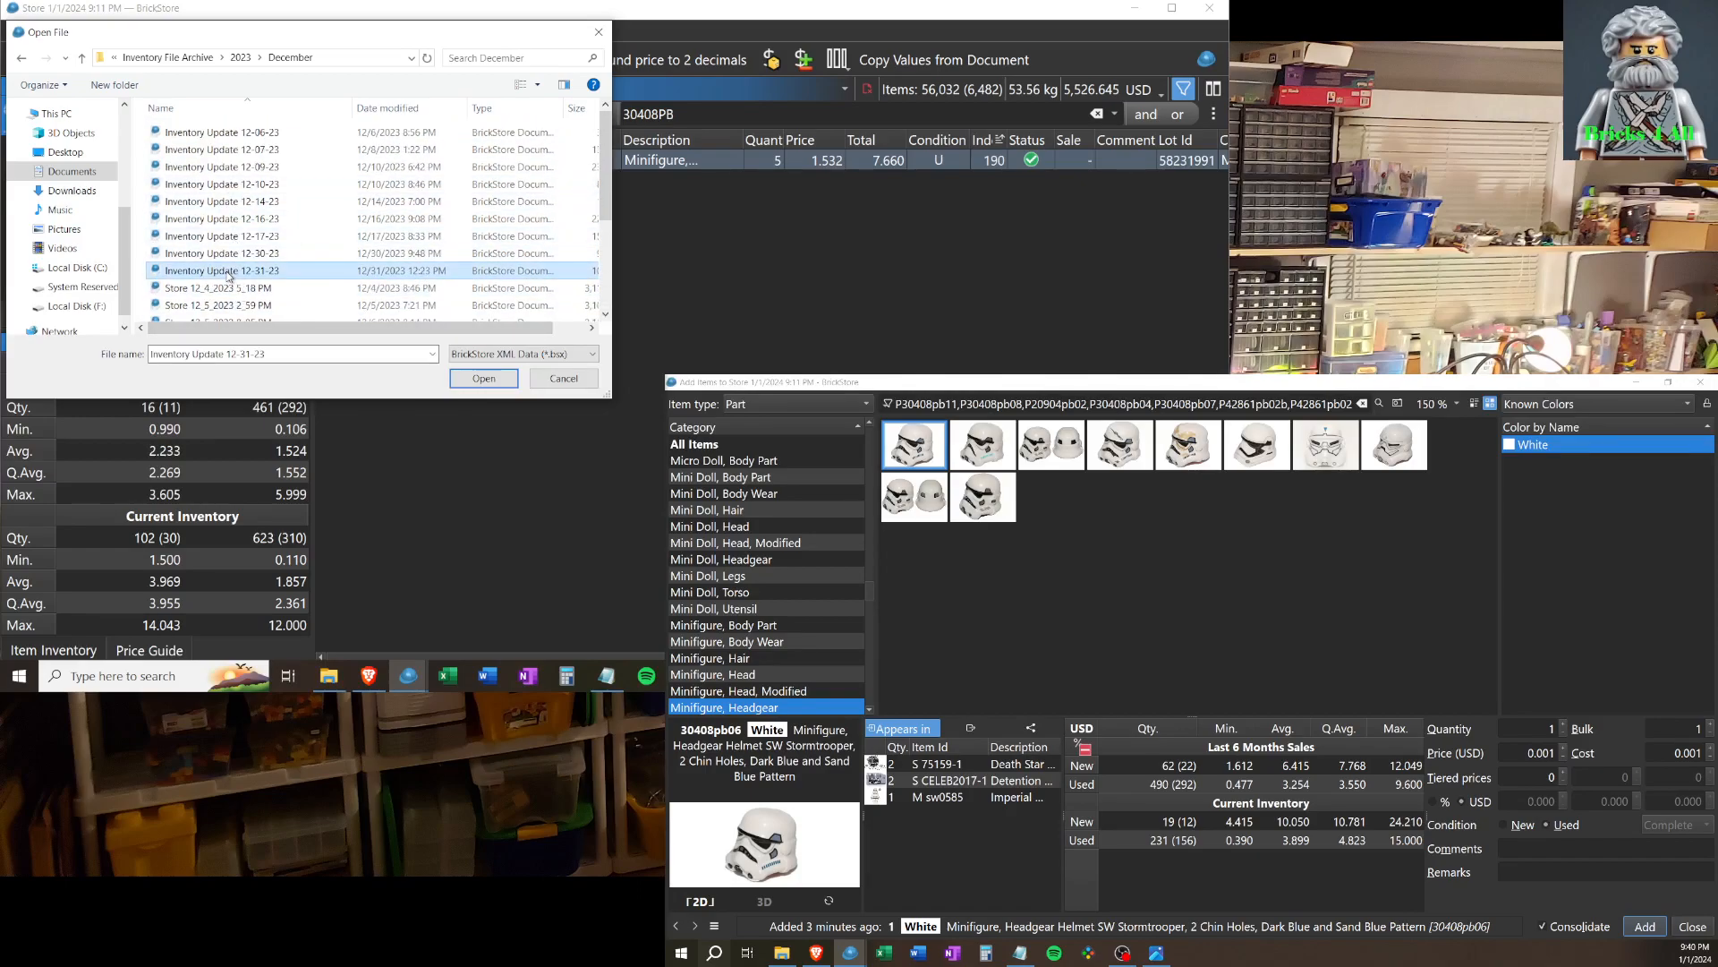
{"action": "left_click", "coordinate": [508, 383]}
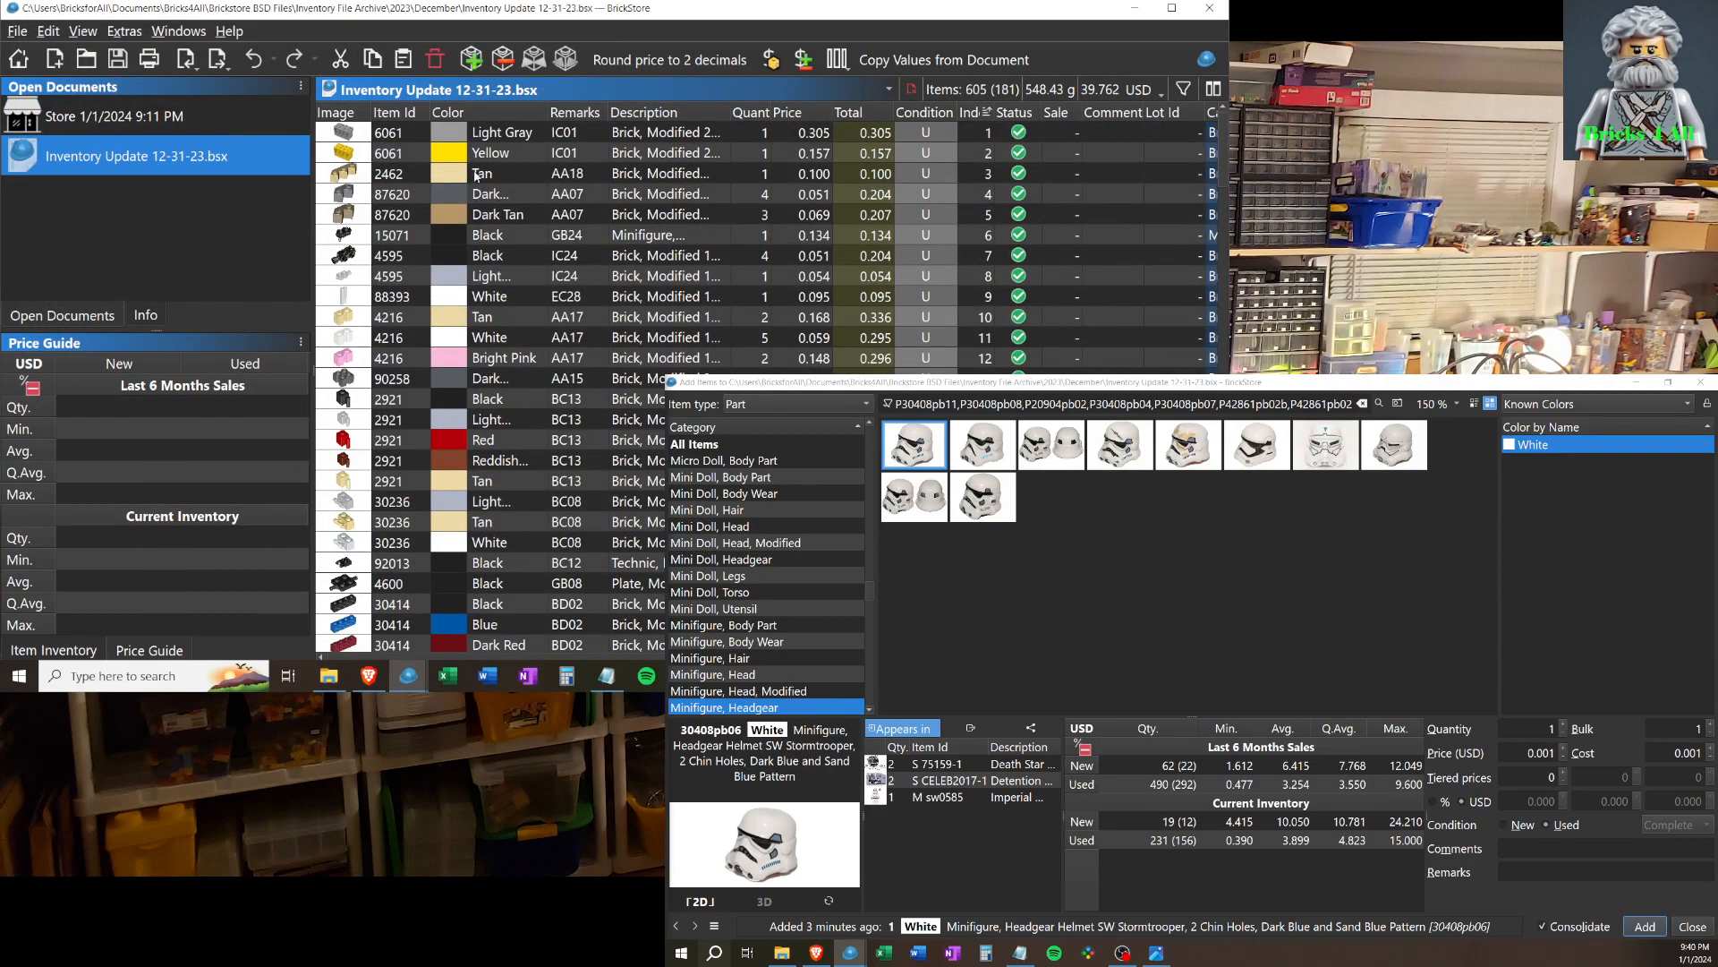
Look through the lots in Inventory Update 12-31-23, select all of them, and view the available export formats.
{"action": "scroll", "coordinate": [768, 208], "scroll_direction": "down", "scroll_amount": 18}
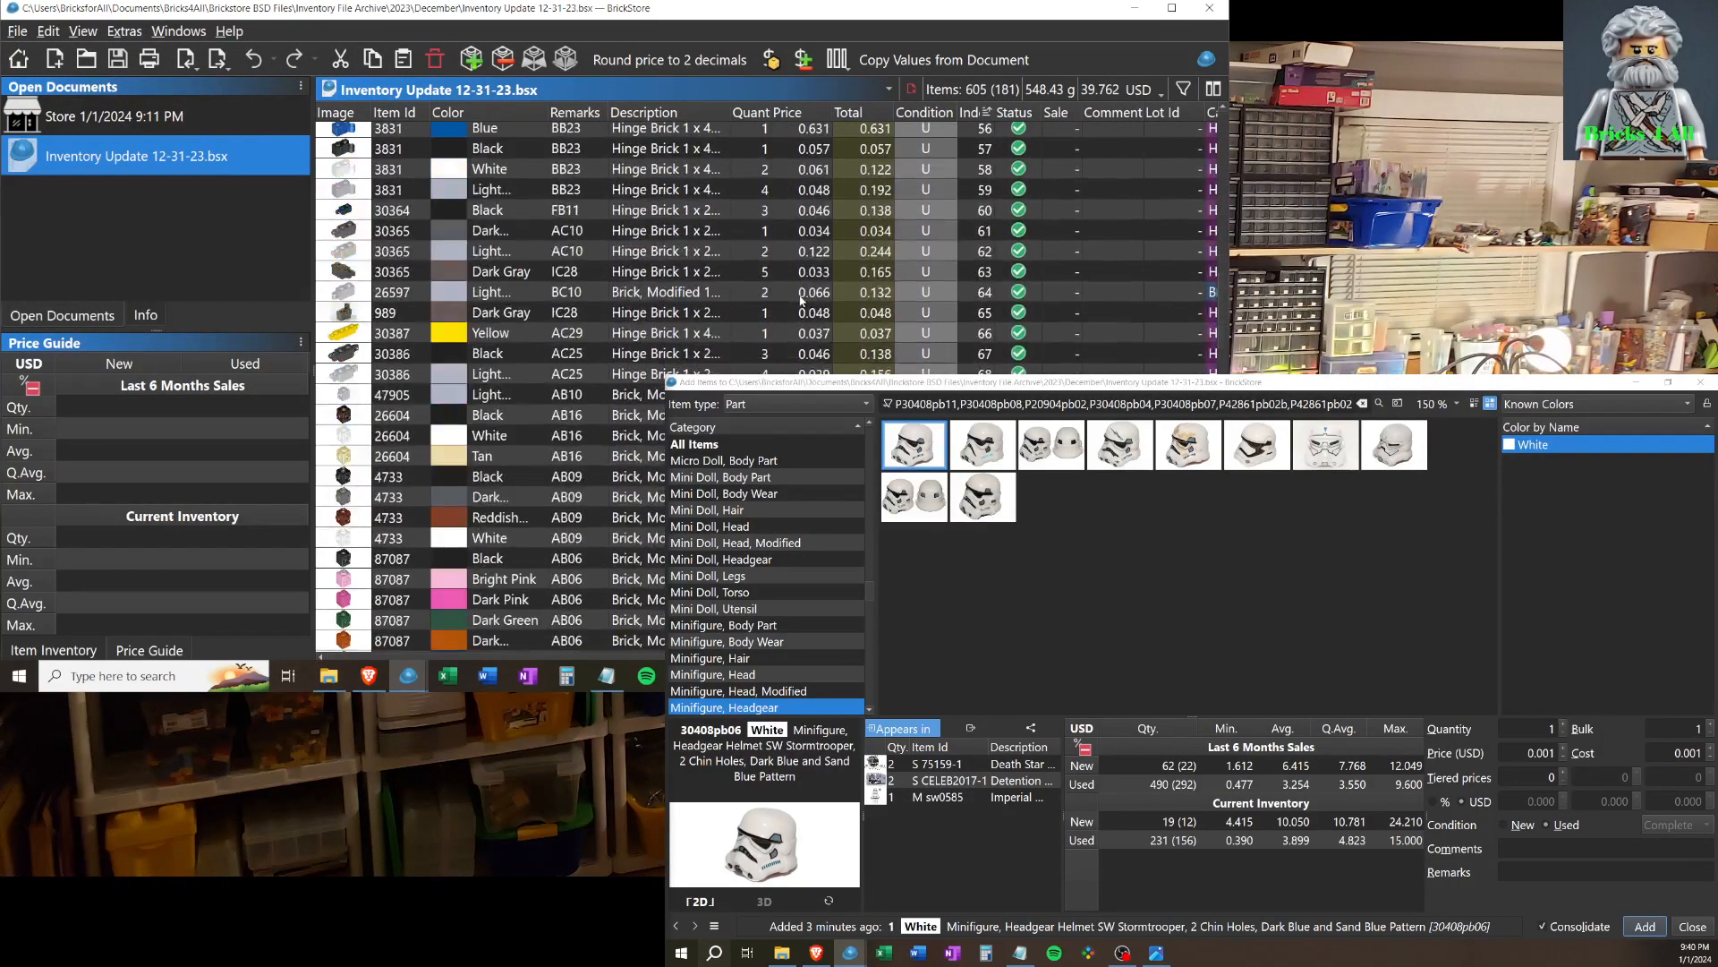
{"action": "scroll", "coordinate": [801, 301], "scroll_direction": "down", "scroll_amount": 20}
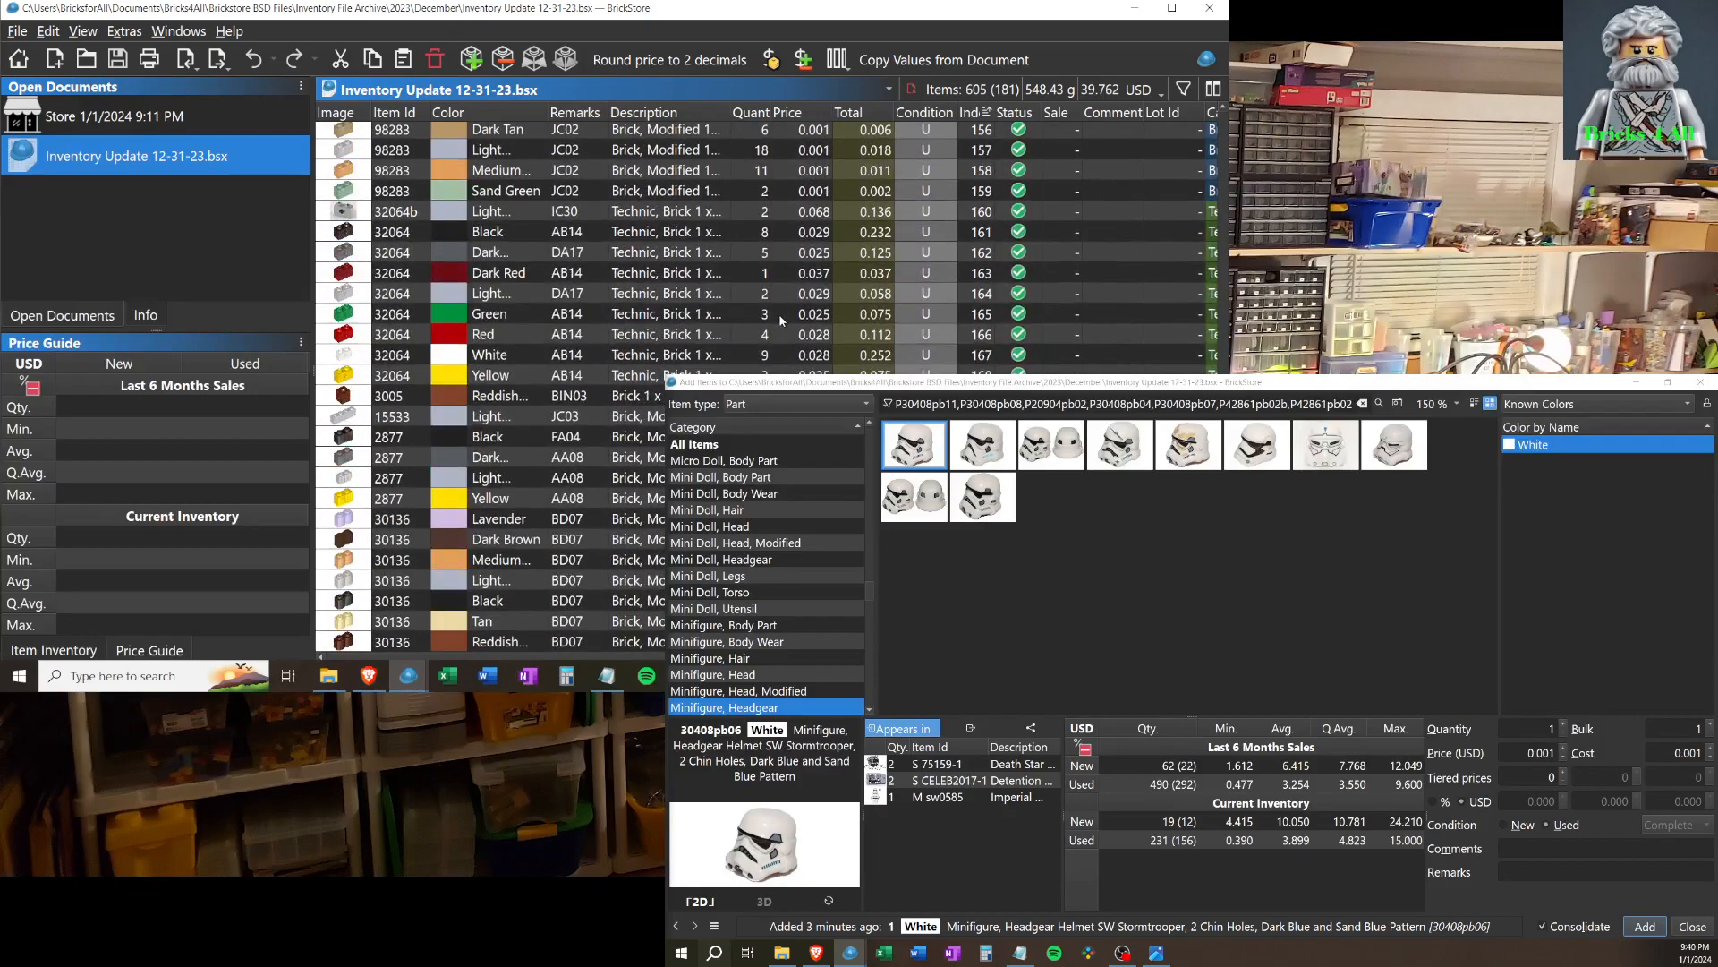
{"action": "scroll", "coordinate": [779, 313], "scroll_direction": "up", "scroll_amount": 20}
{"action": "scroll", "coordinate": [699, 250], "scroll_direction": "up", "scroll_amount": 20}
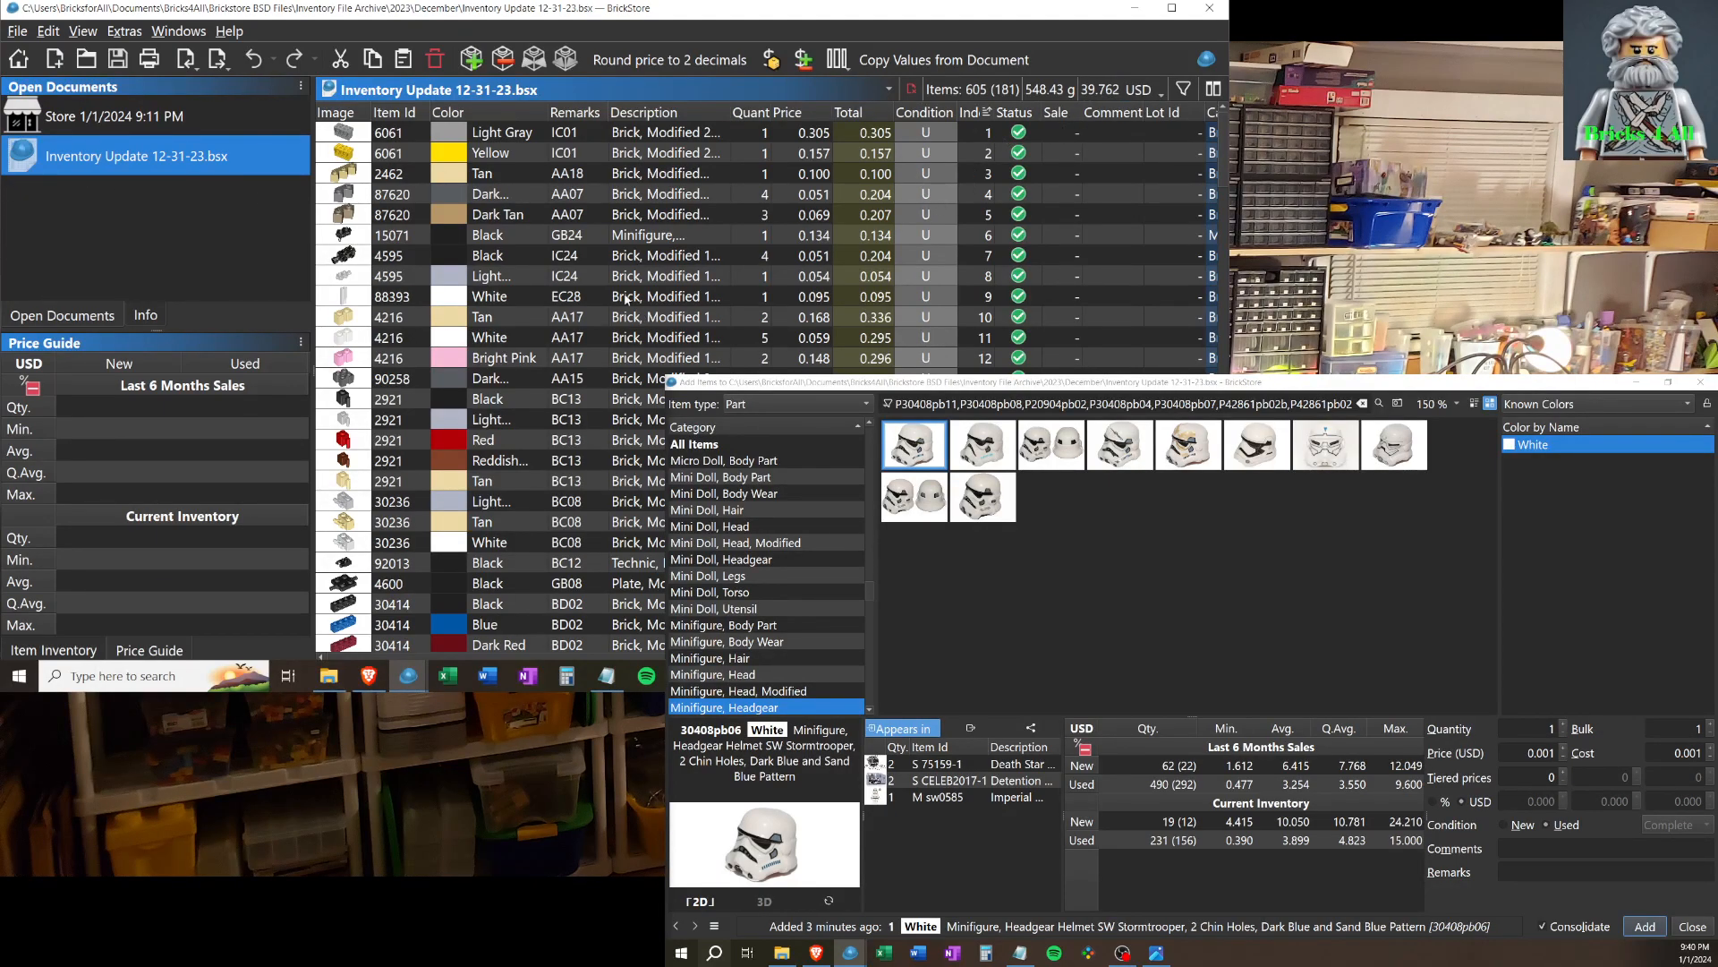
{"action": "right_click", "coordinate": [582, 250]}
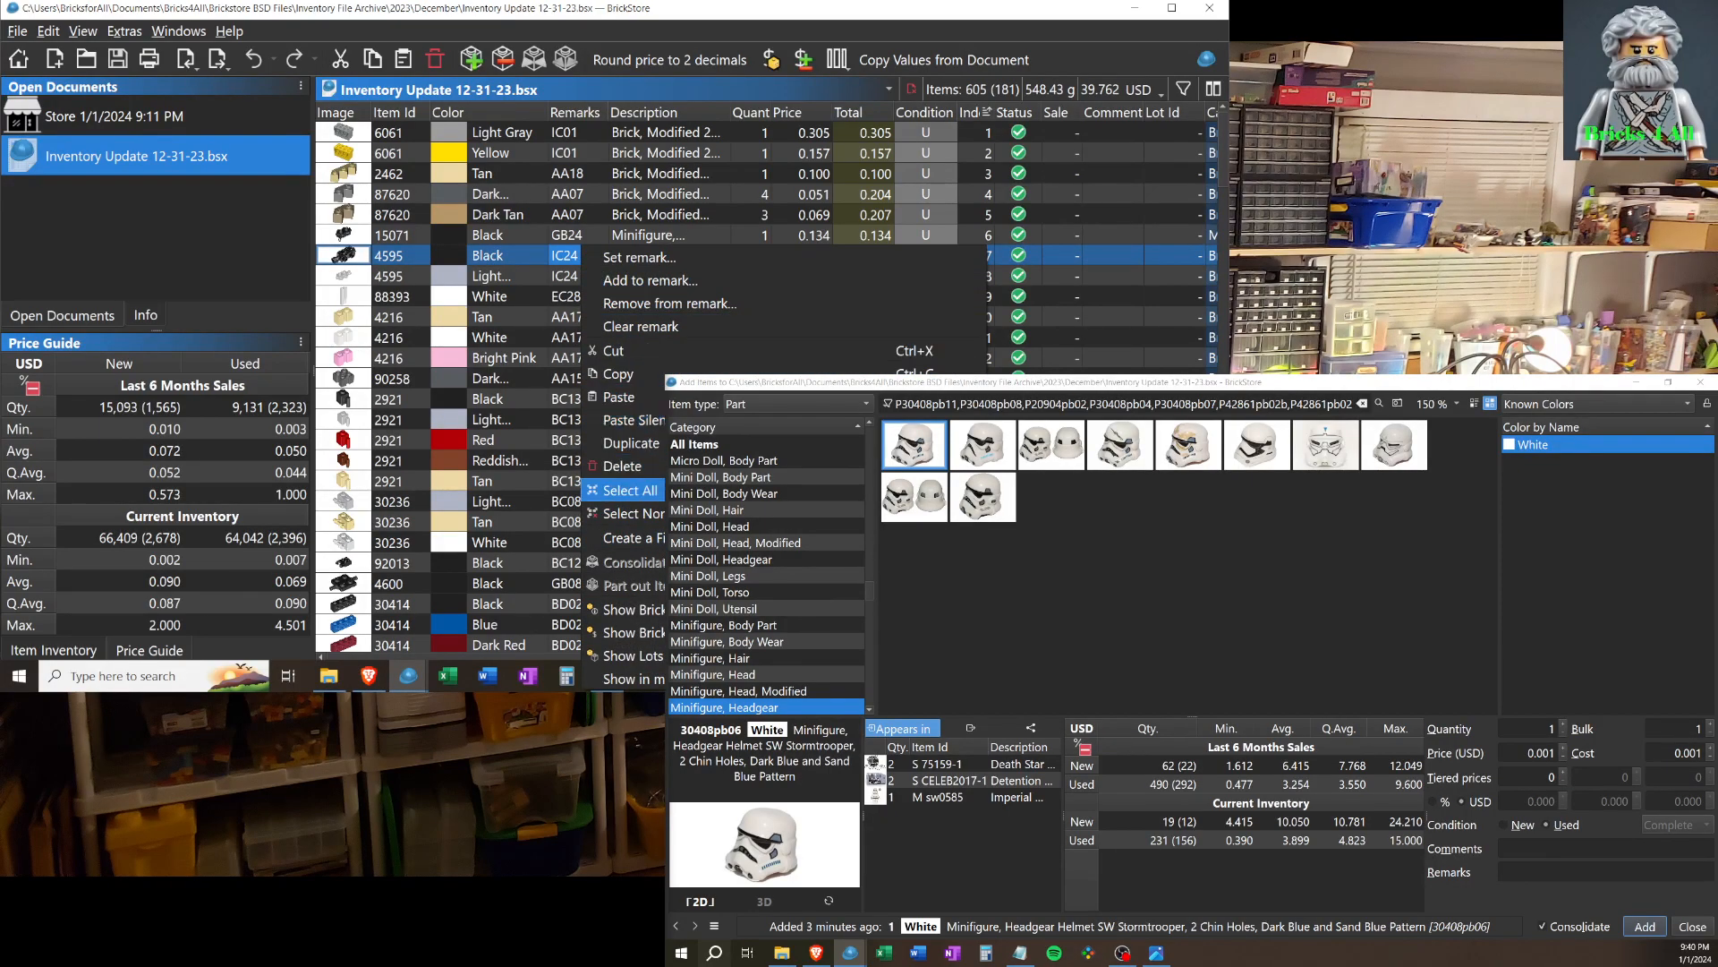
{"action": "left_click", "coordinate": [626, 490]}
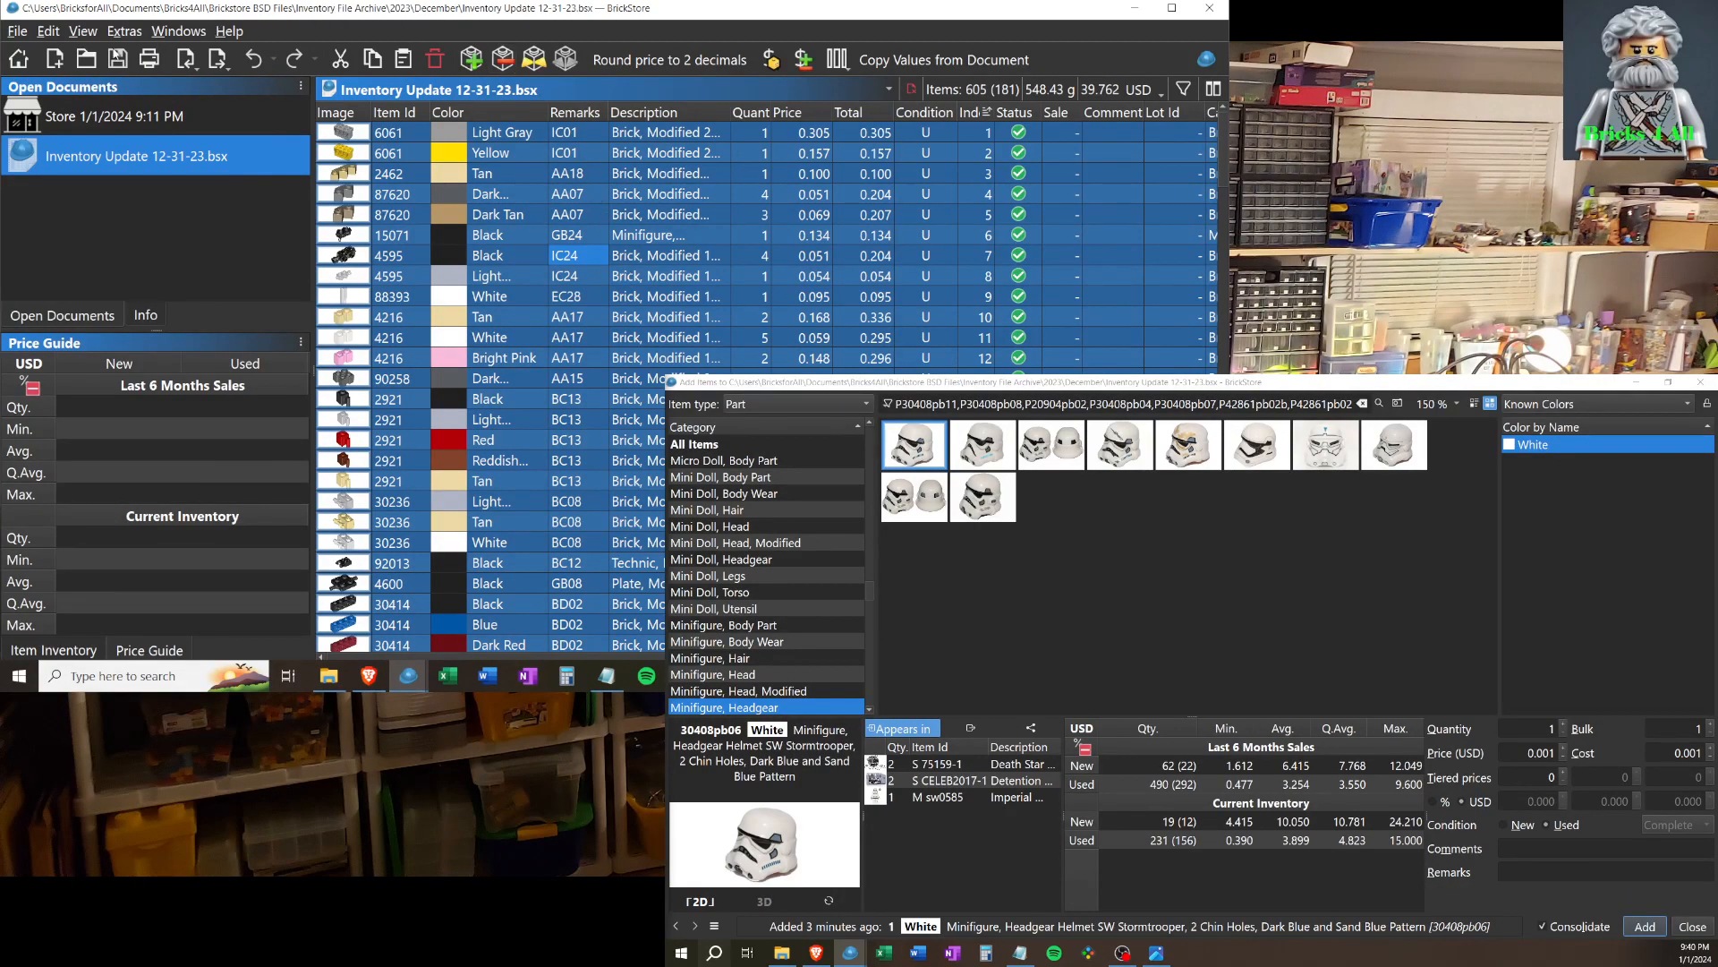
{"action": "left_click", "coordinate": [217, 60]}
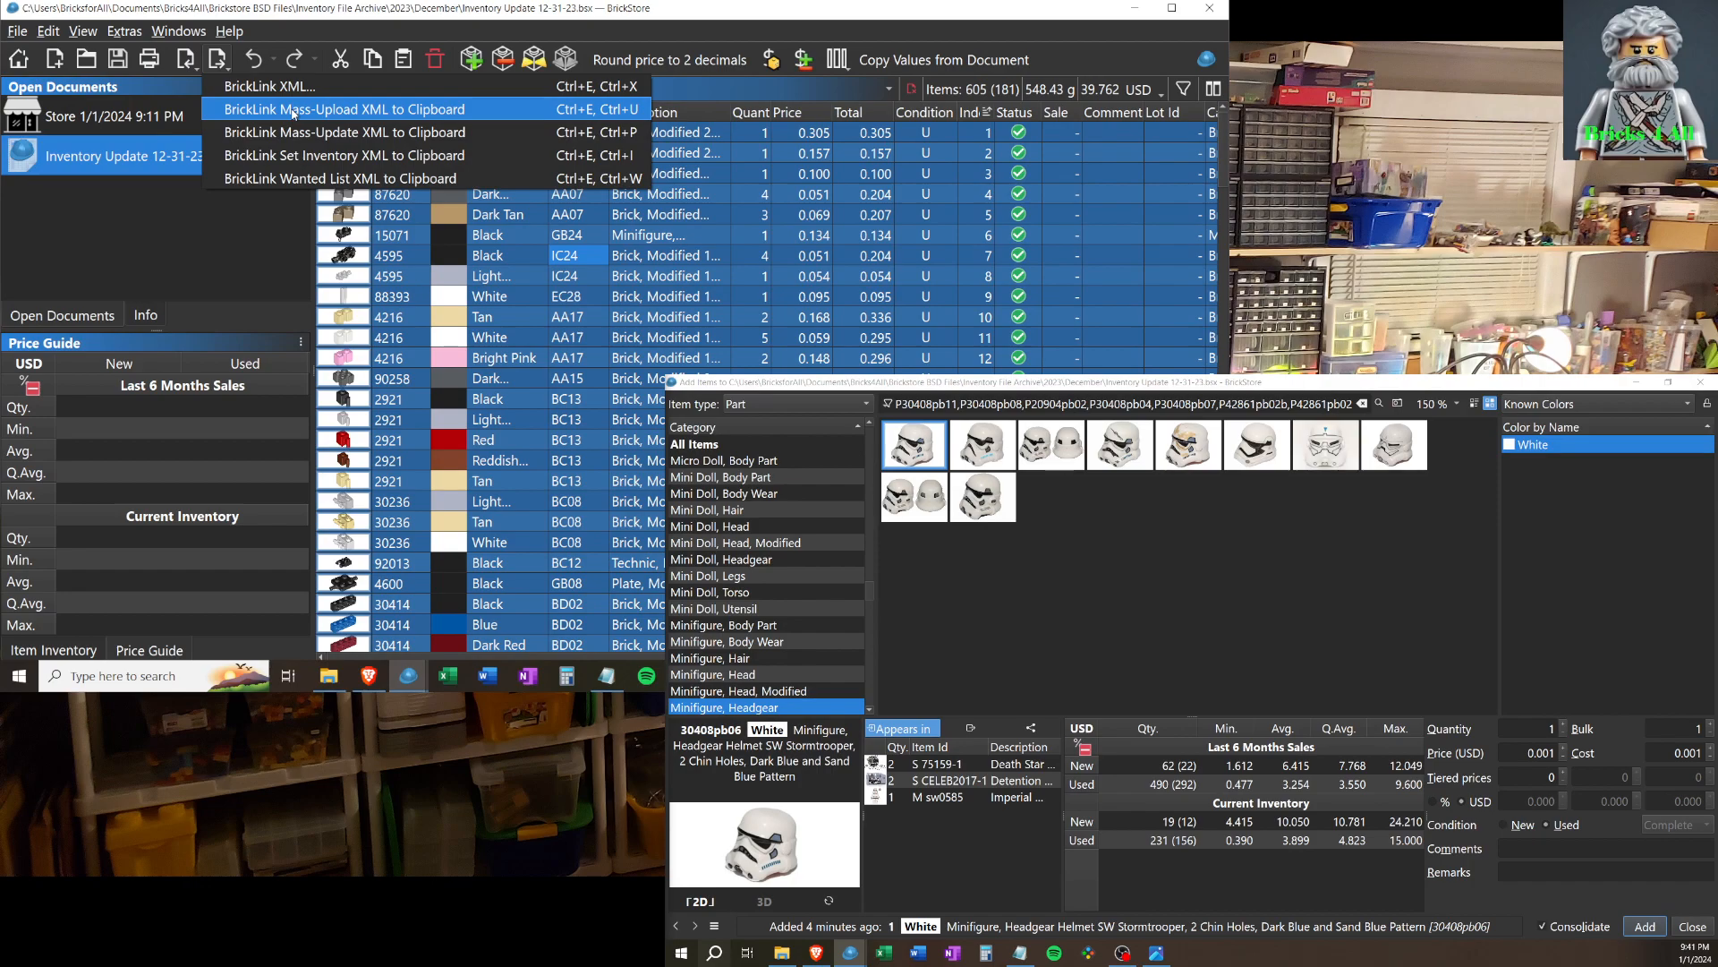
{"action": "left_click", "coordinate": [233, 222]}
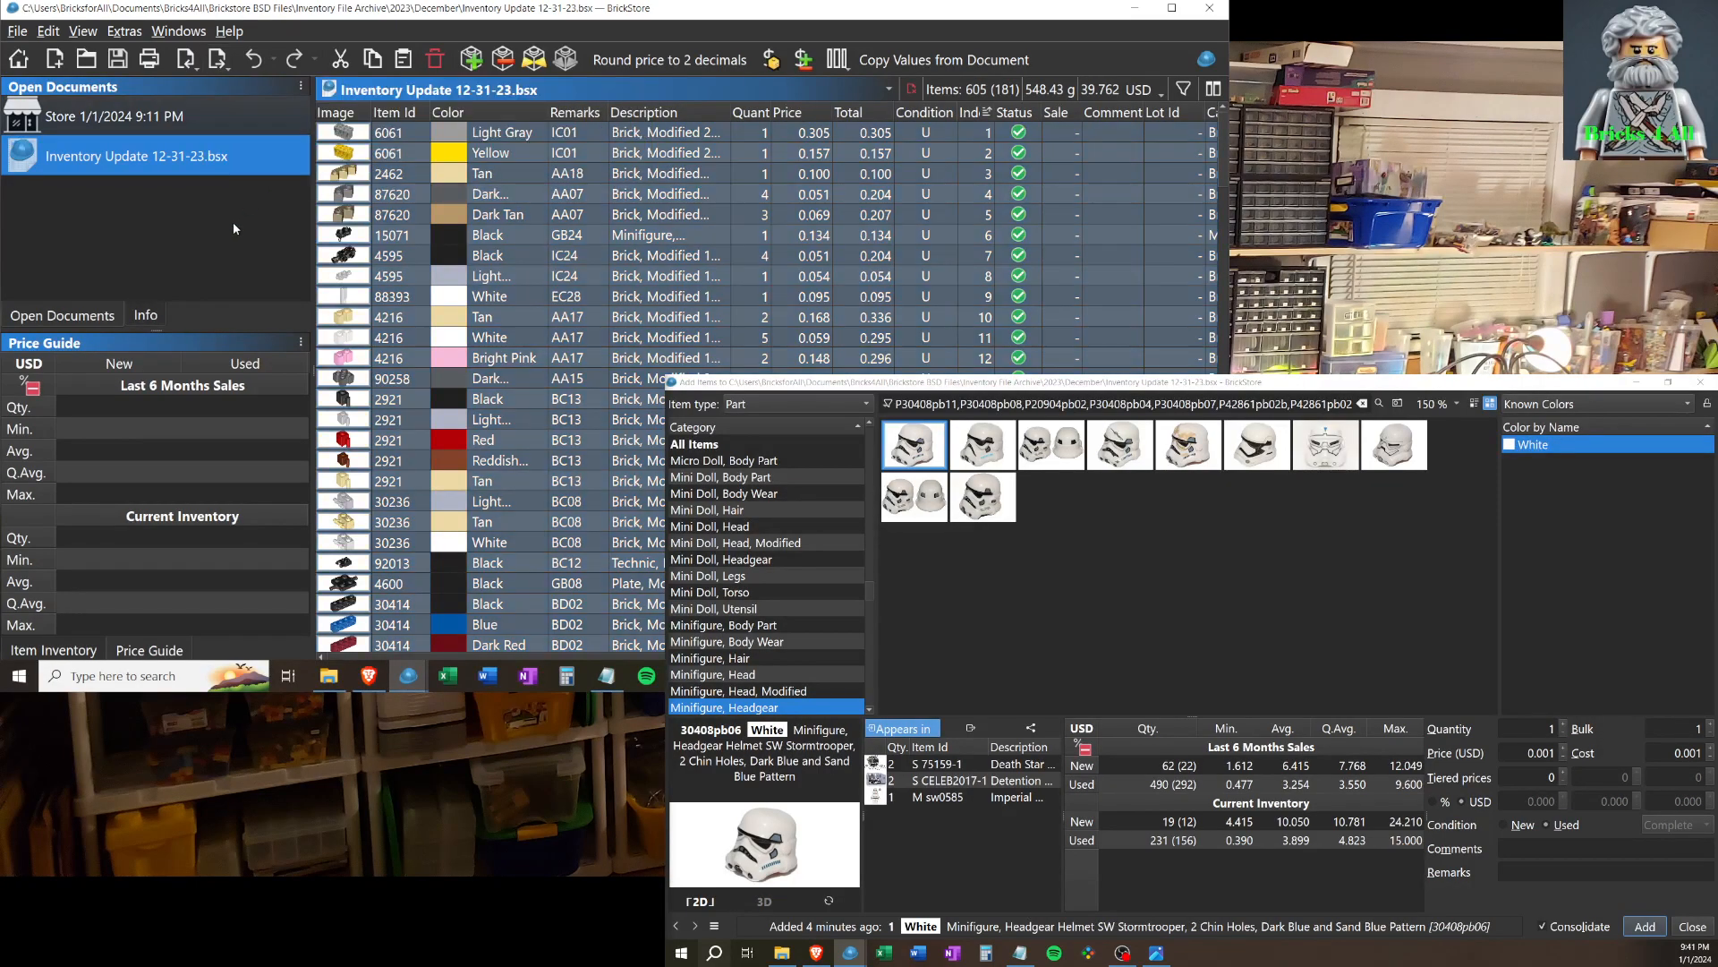
In the store inventory document, set the remark of the white 30408pb09 lot to GB21.
{"action": "left_click", "coordinate": [155, 116]}
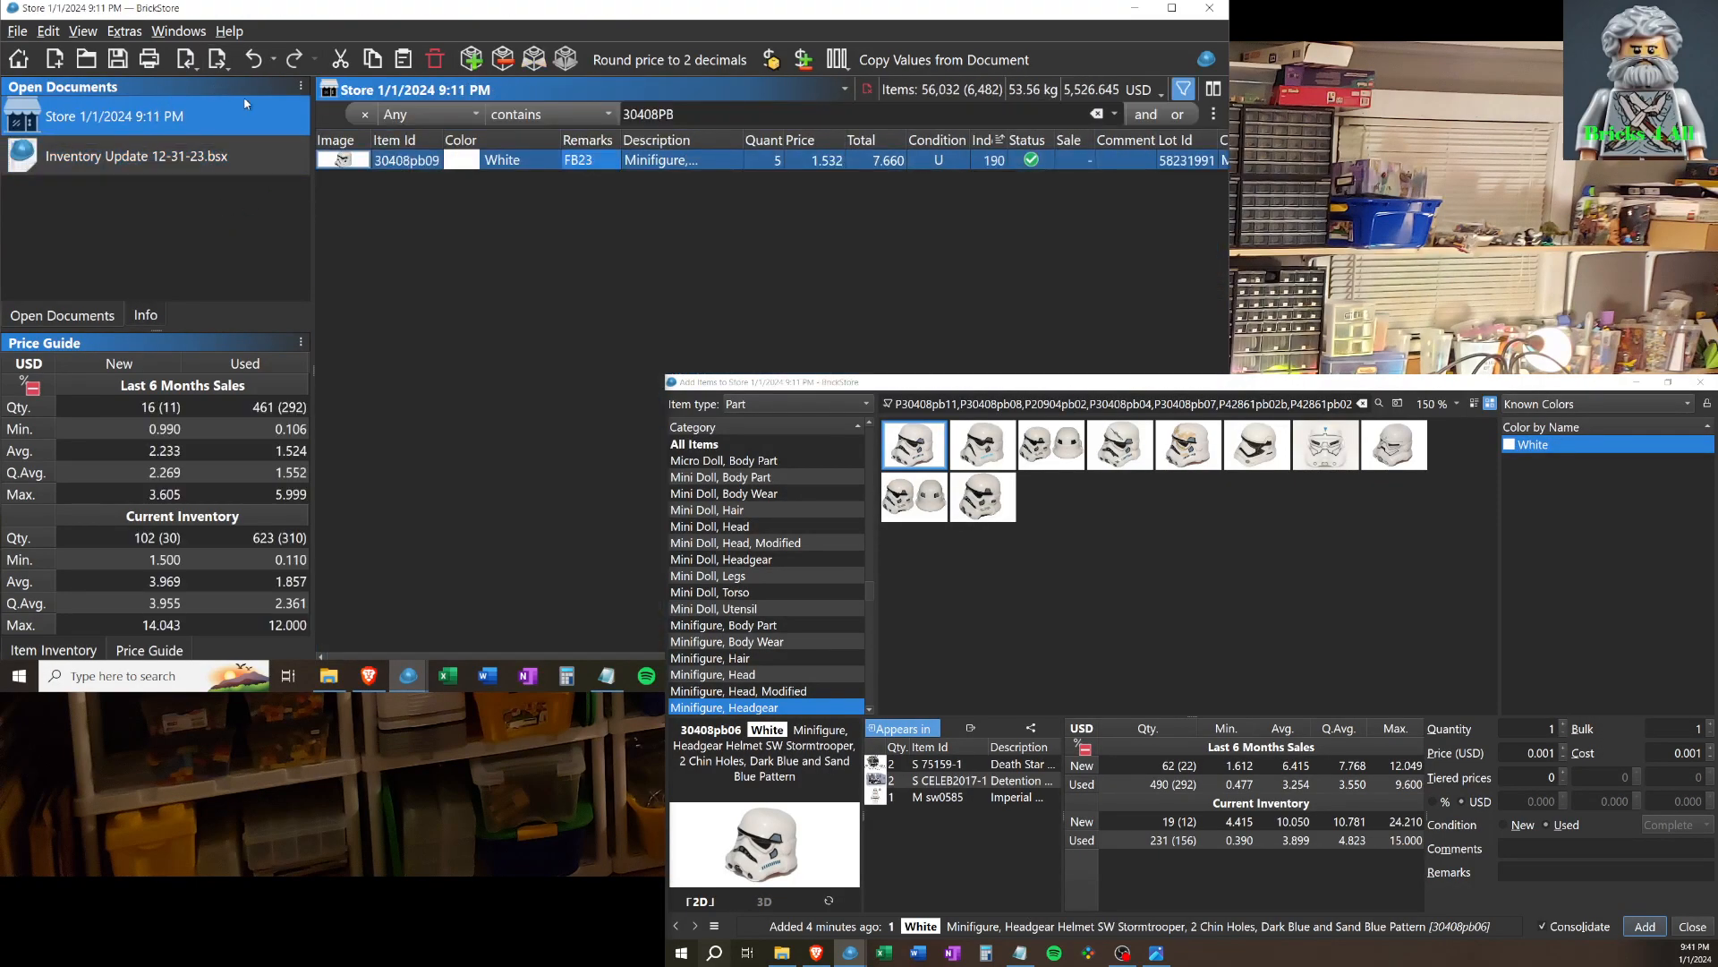
{"action": "left_click_drag", "start_coordinate": [680, 114], "coordinate": [626, 114]}
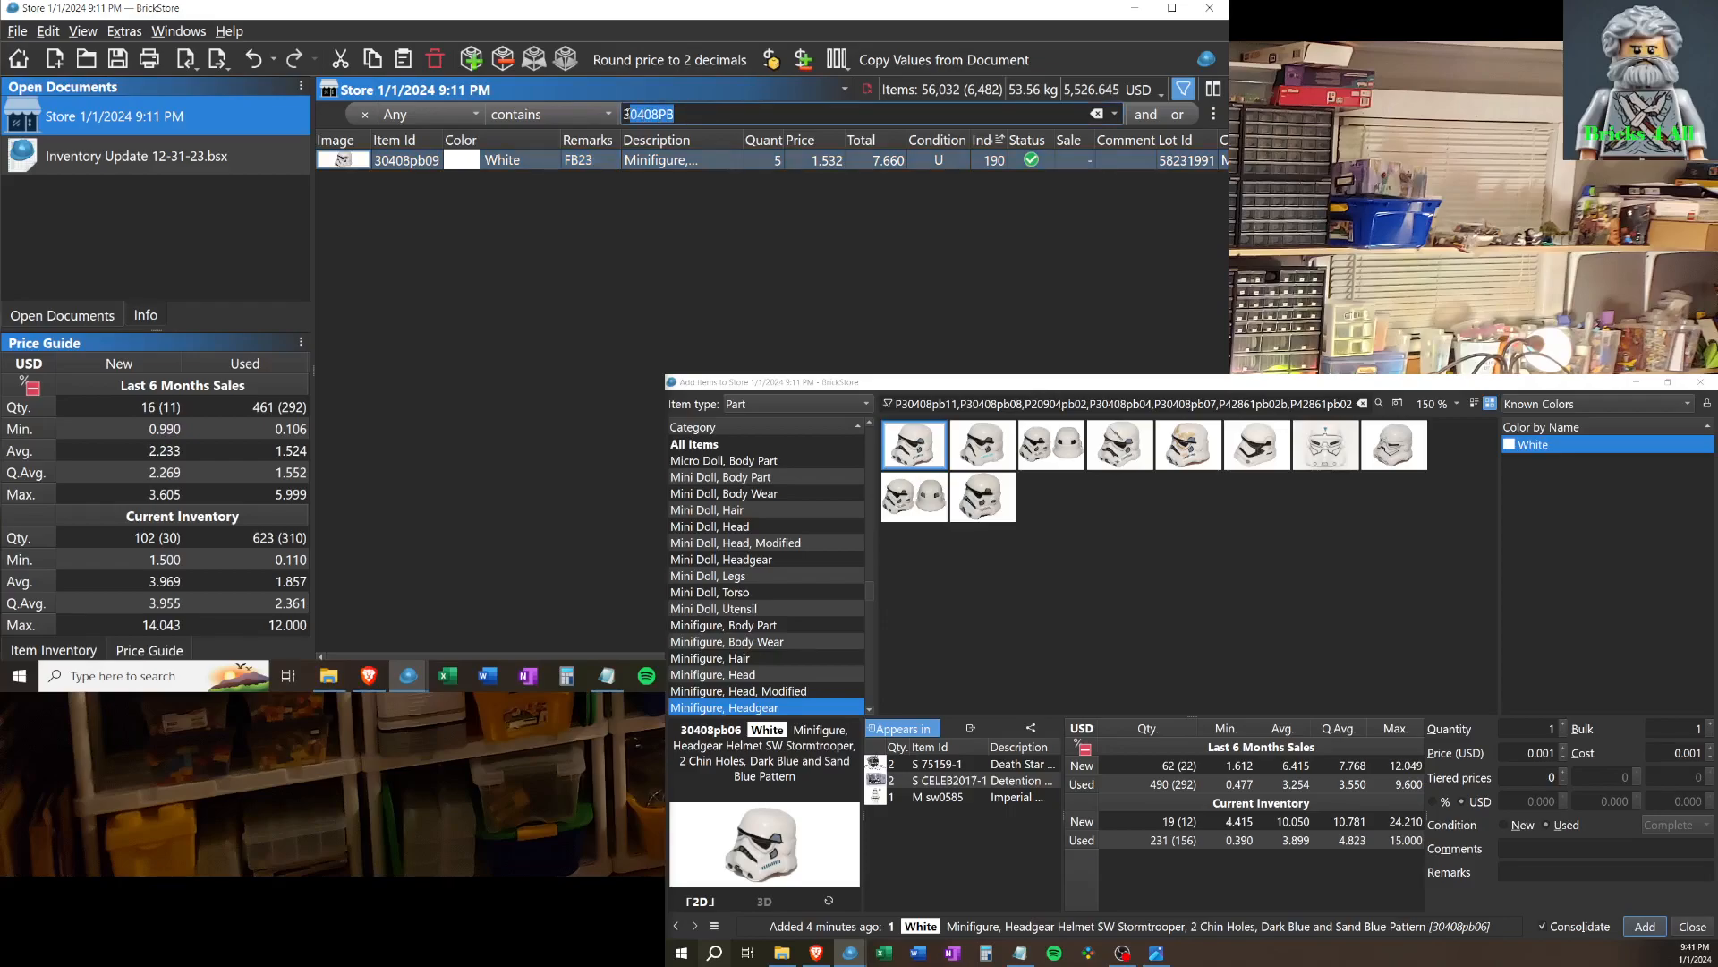
{"action": "double_click", "coordinate": [589, 167]}
{"action": "key", "text": "BackSpace"}
{"action": "type", "text": "GB21"}
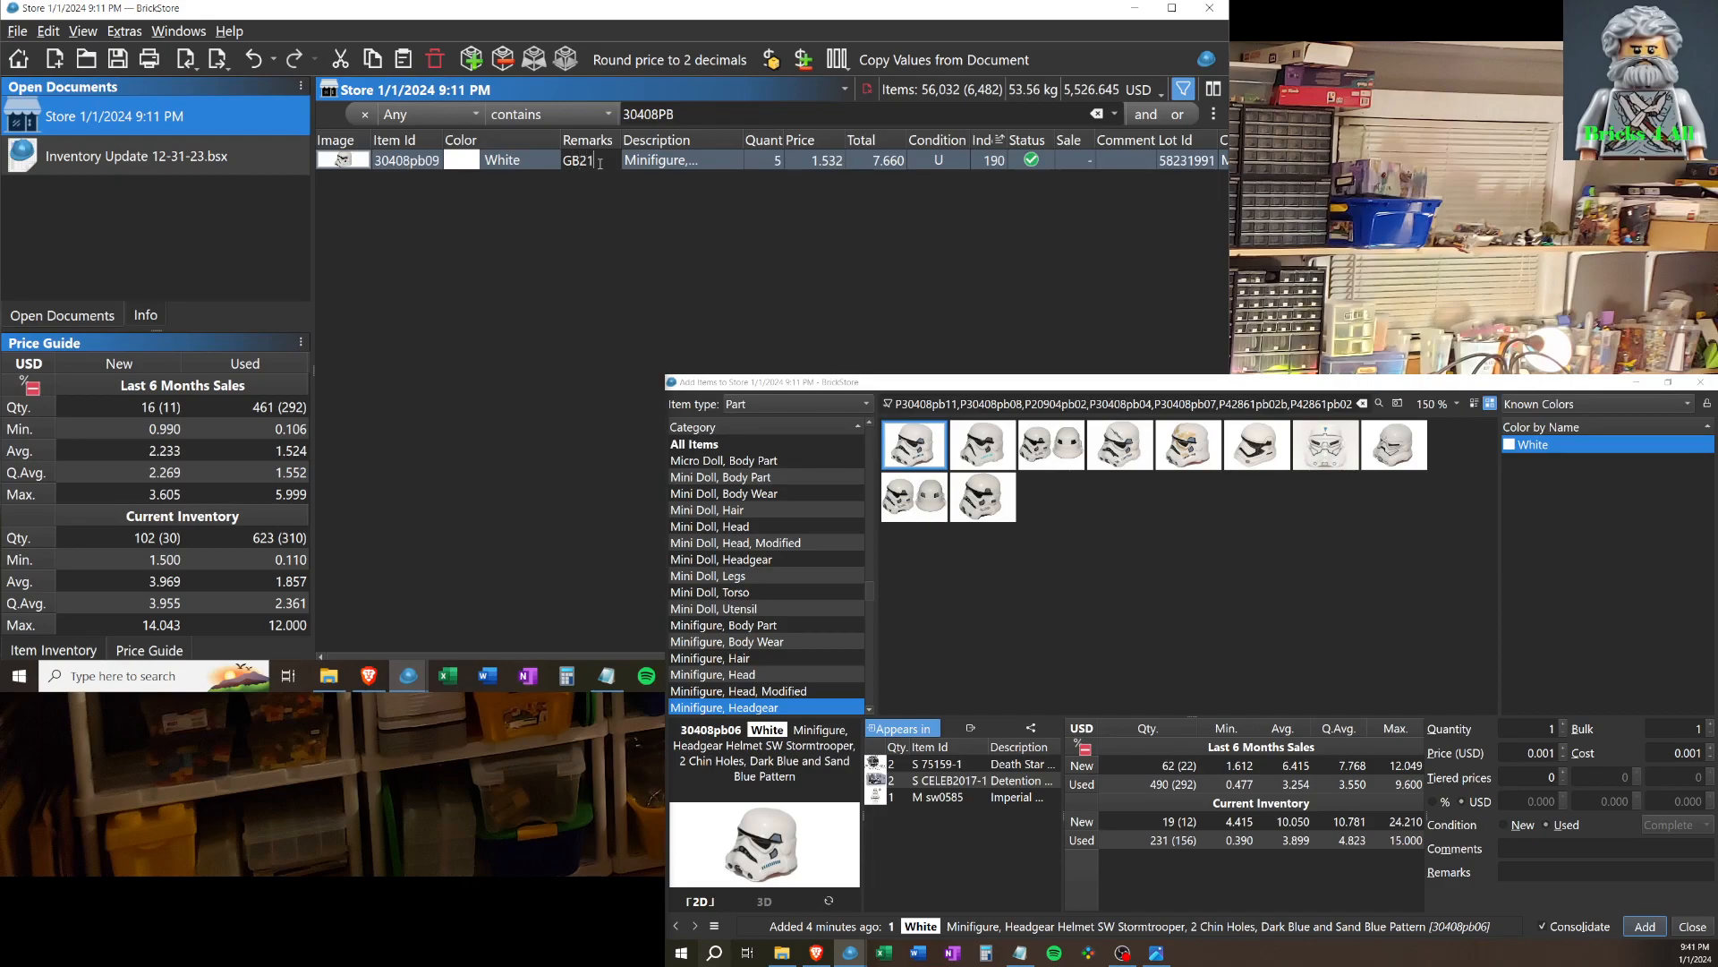
{"action": "key", "text": "Return"}
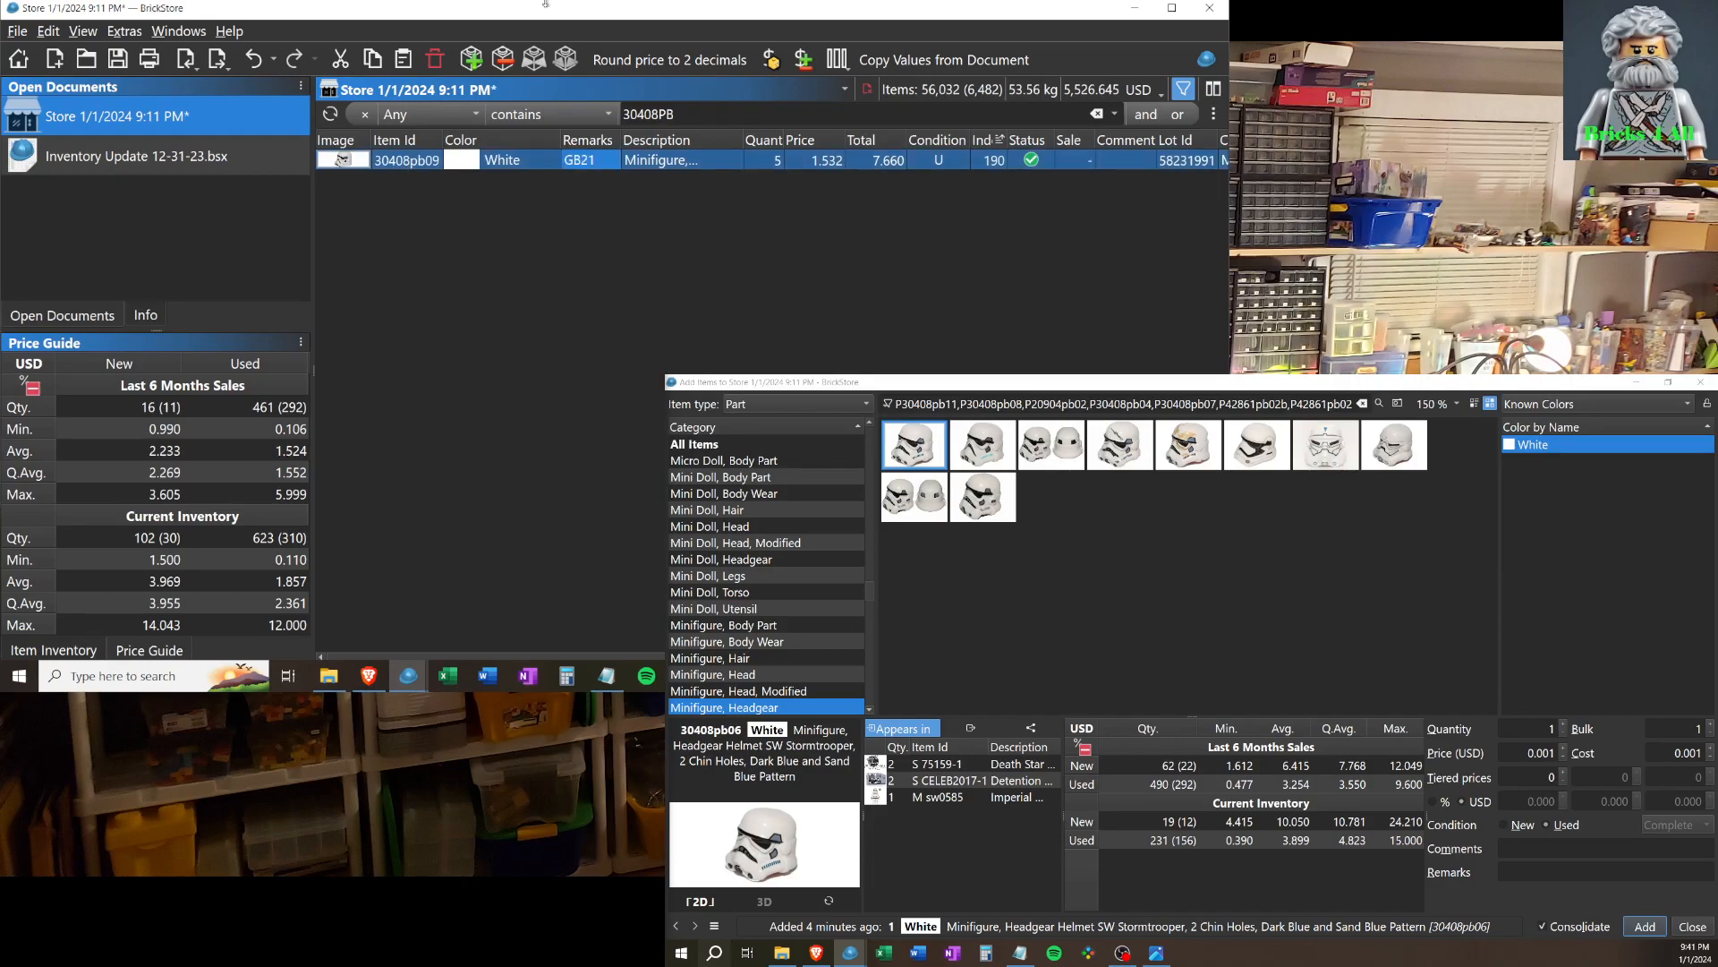
Compare the export formats and Lot Id fields of the store and update documents, and undo the 30408pb09 lot's remark change.
{"action": "left_click", "coordinate": [218, 59]}
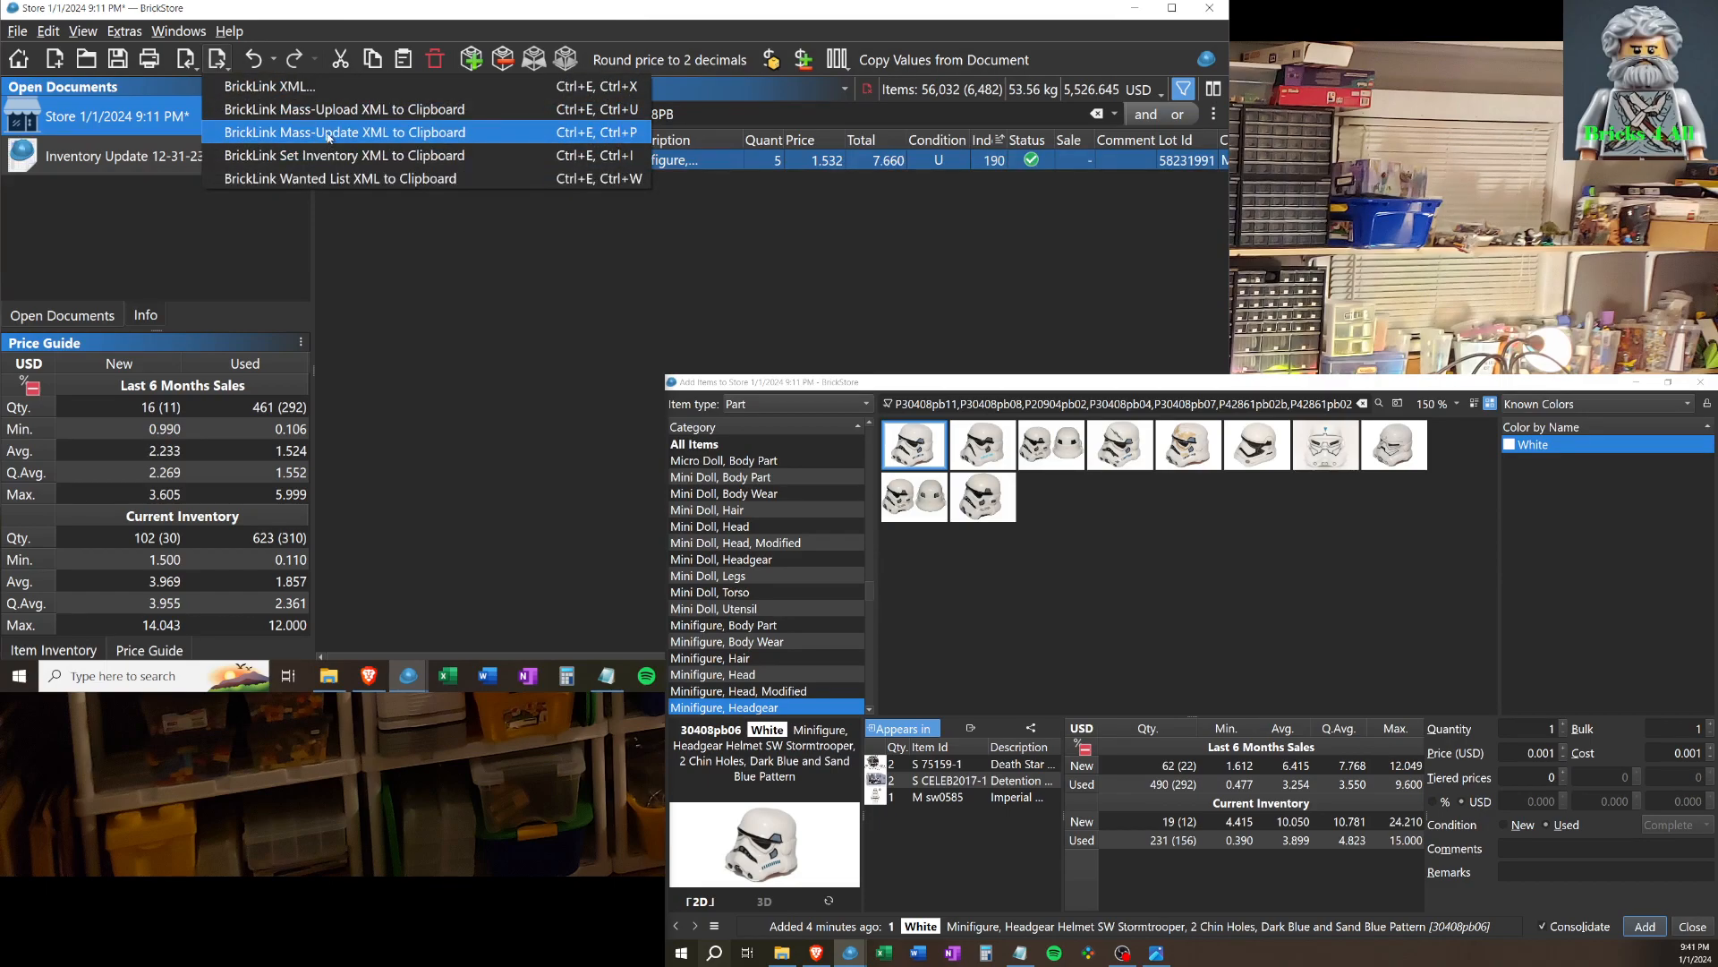
{"action": "left_click", "coordinate": [1161, 211]}
{"action": "left_click", "coordinate": [1186, 161]}
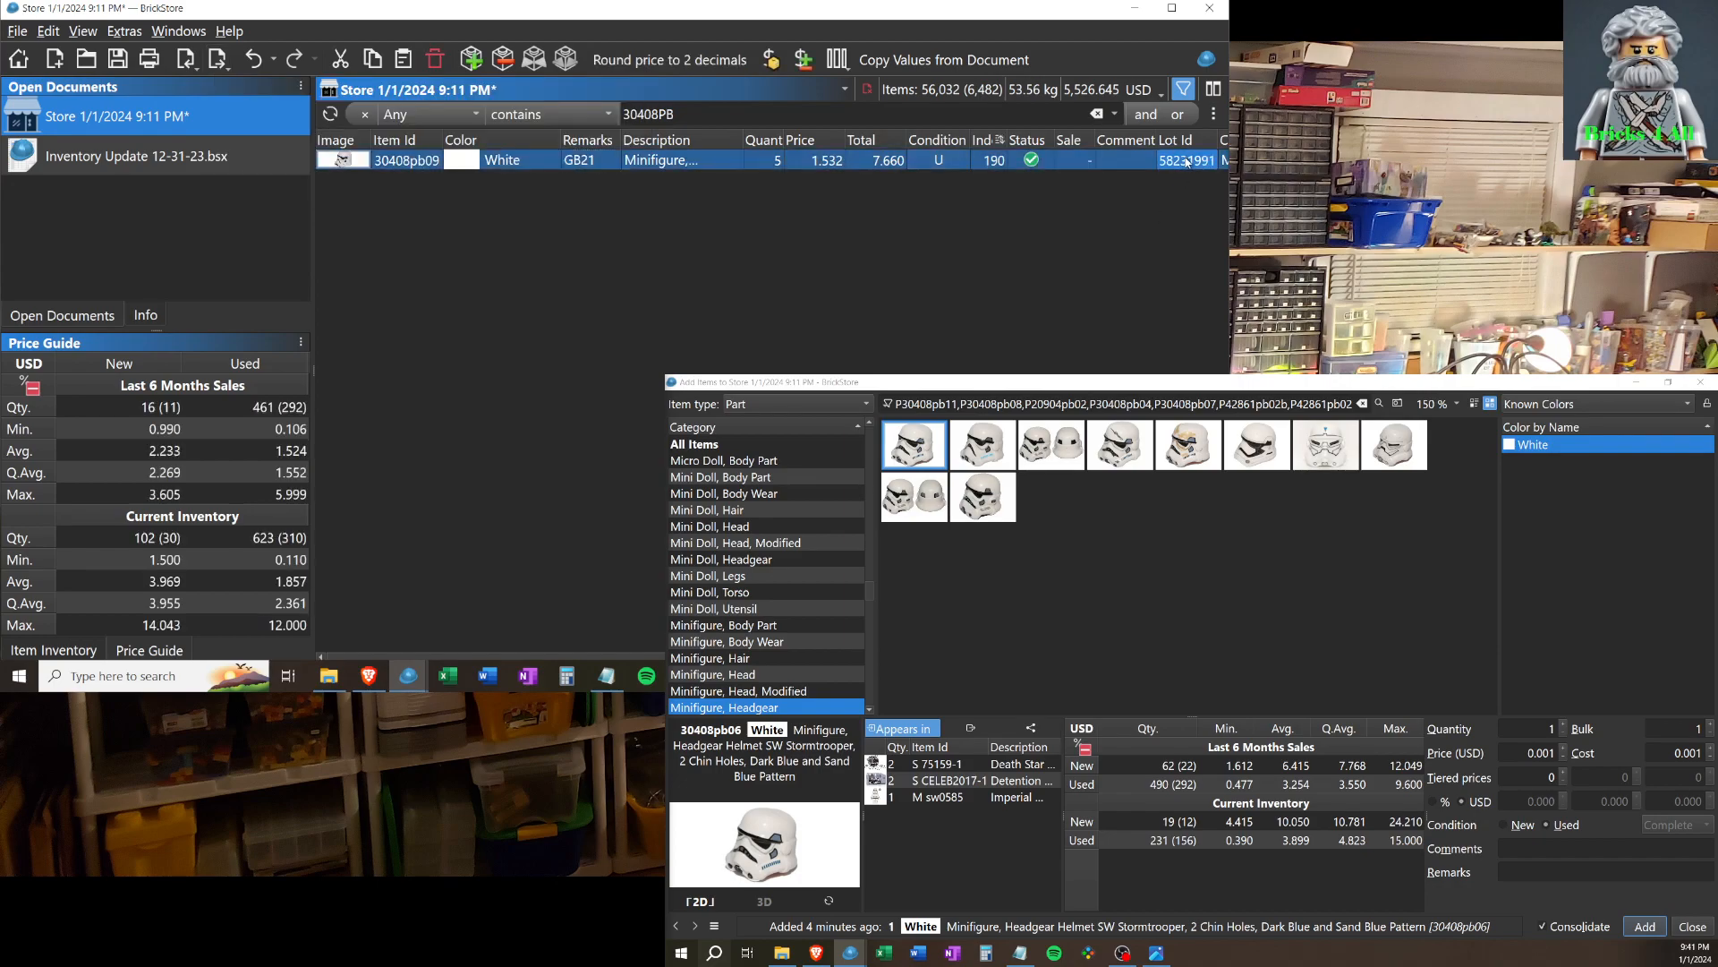
{"action": "left_click", "coordinate": [171, 159]}
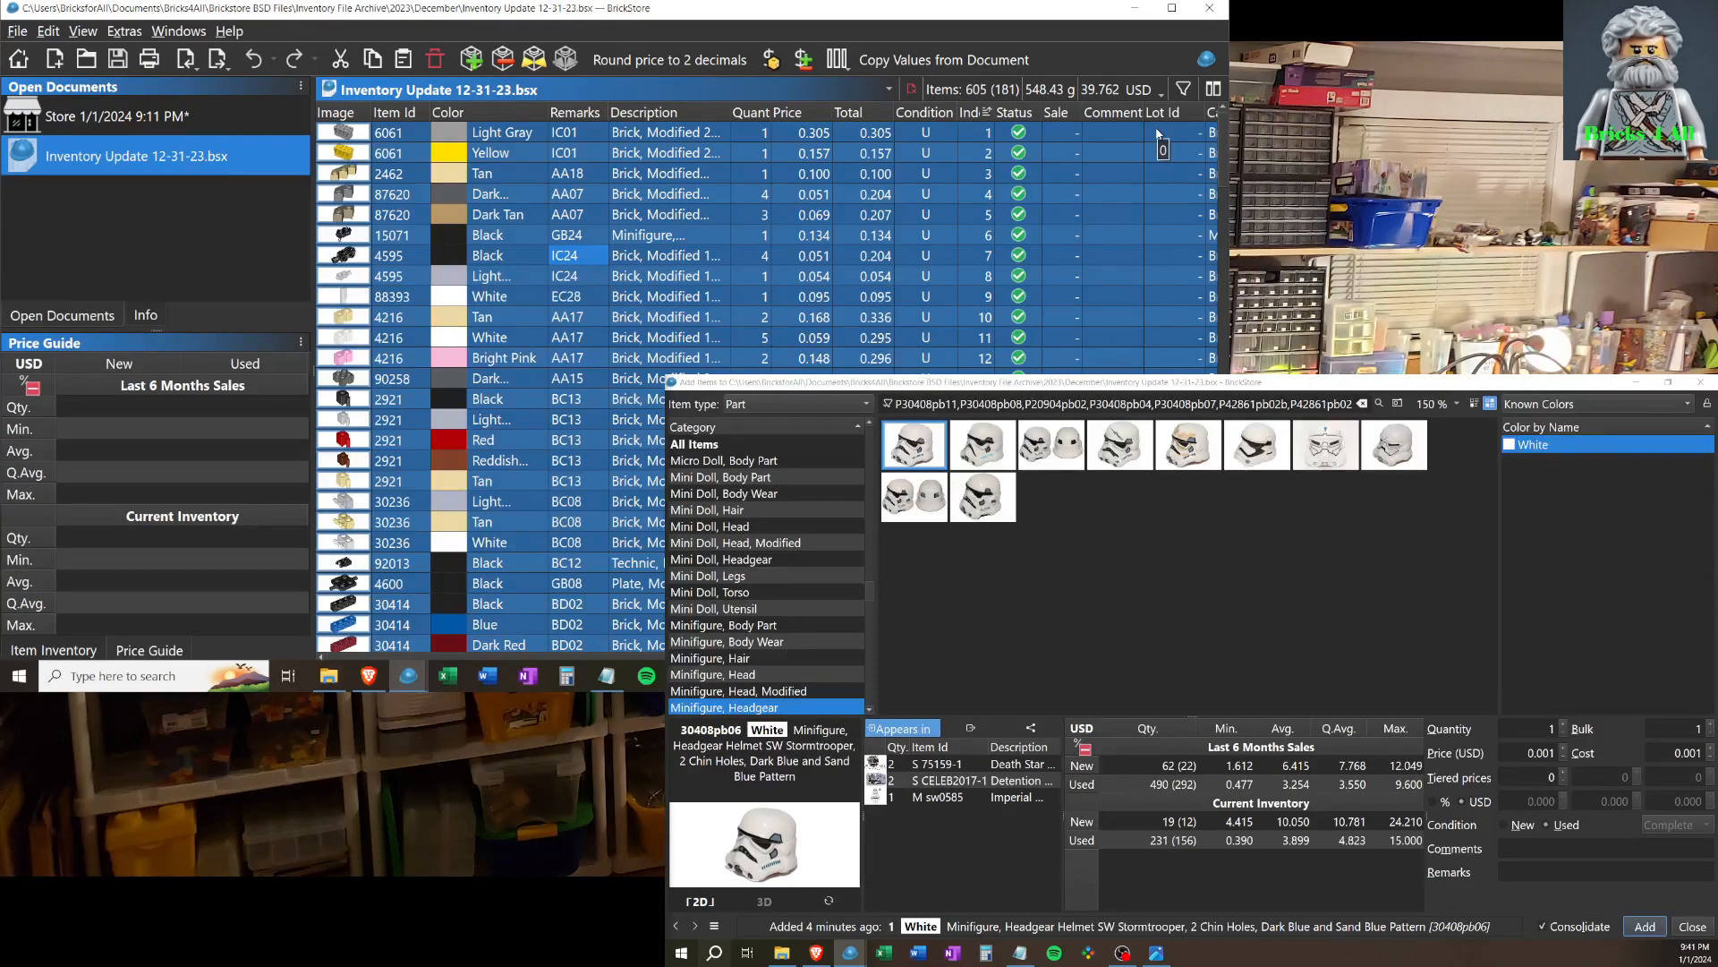
{"action": "left_click", "coordinate": [102, 118]}
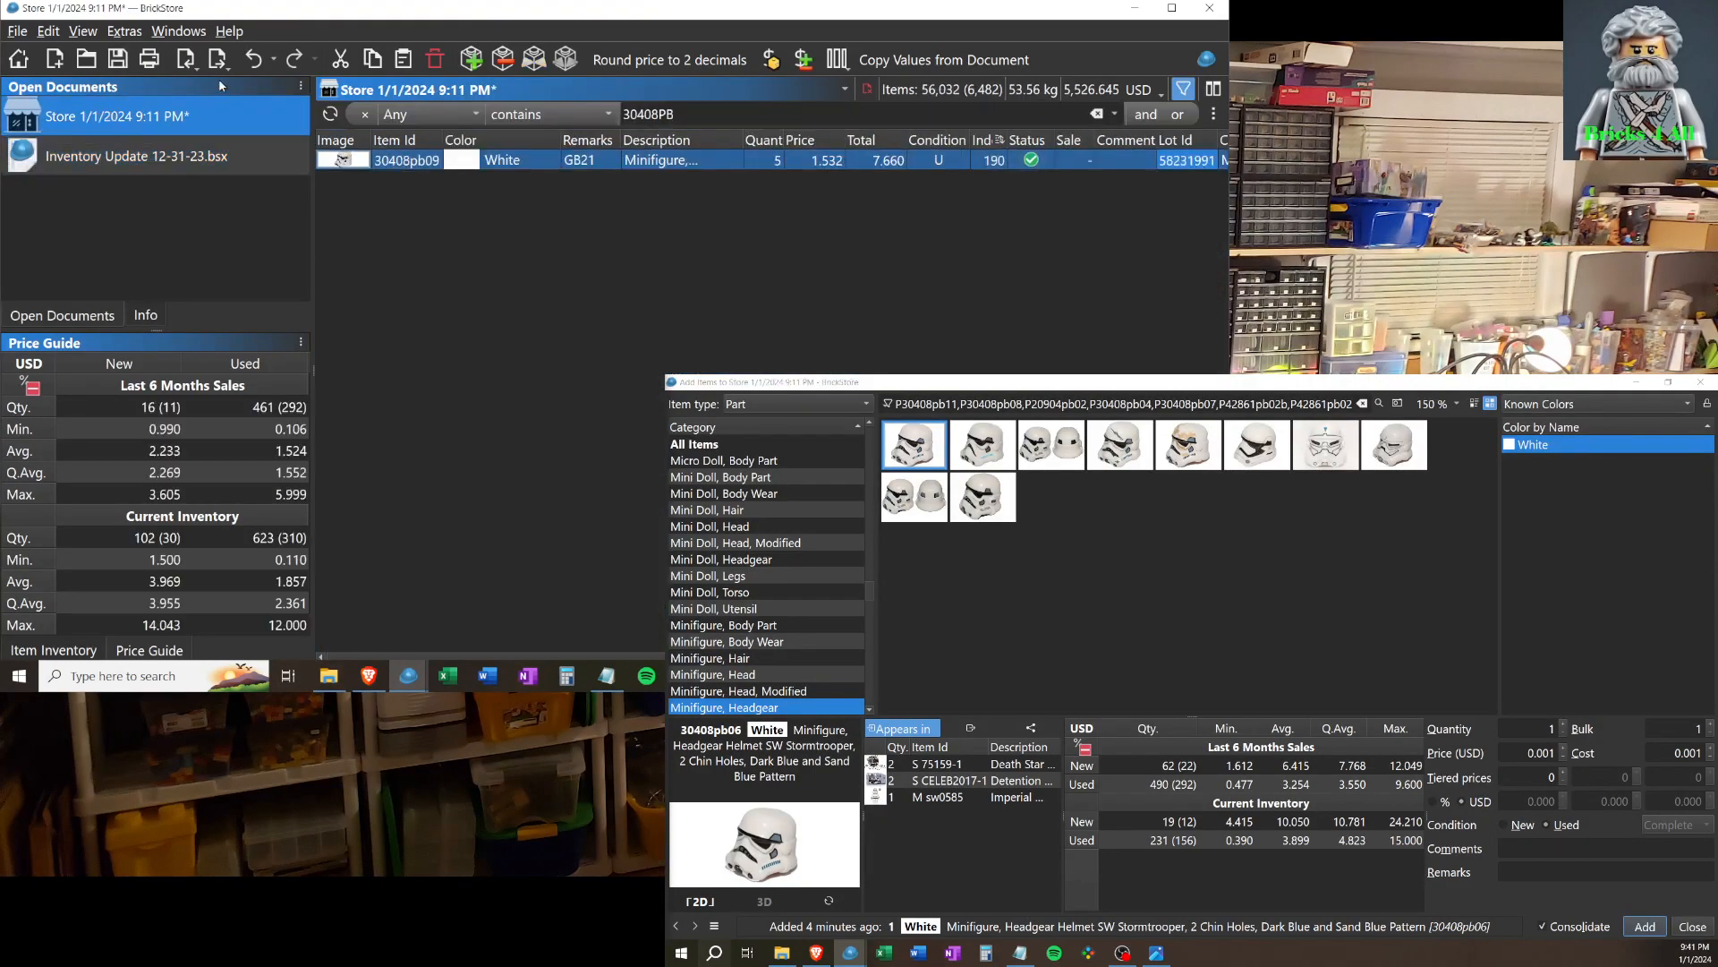
{"action": "left_click", "coordinate": [220, 63]}
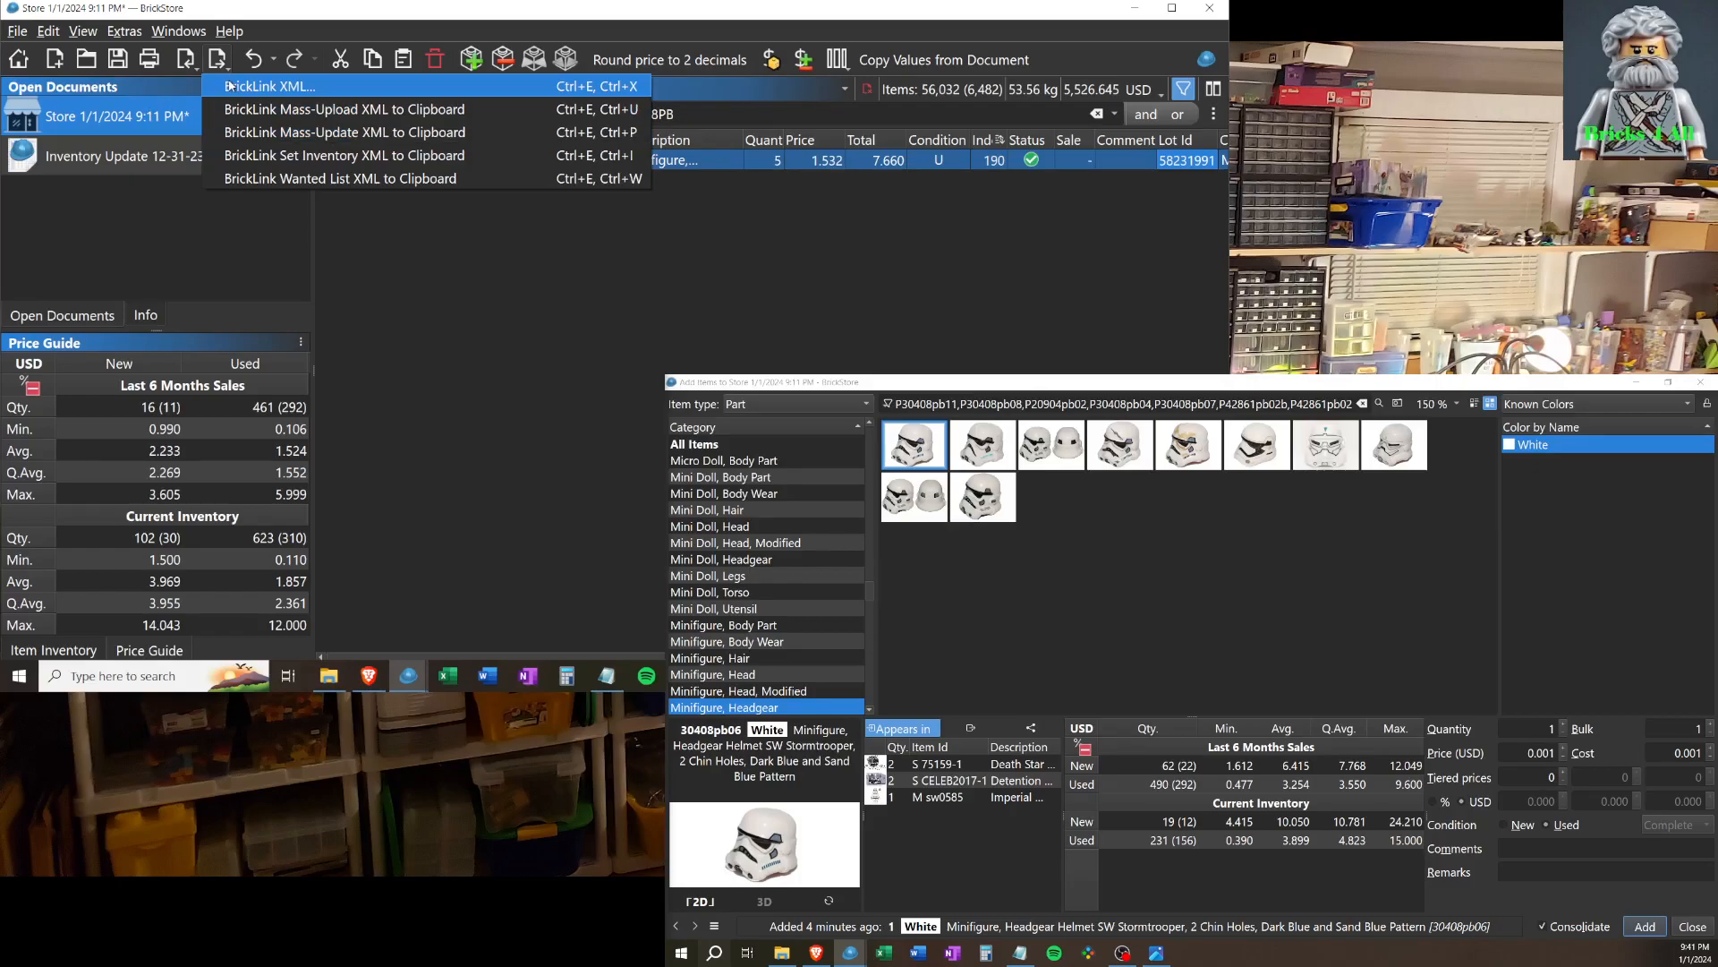
{"action": "left_click", "coordinate": [322, 117]}
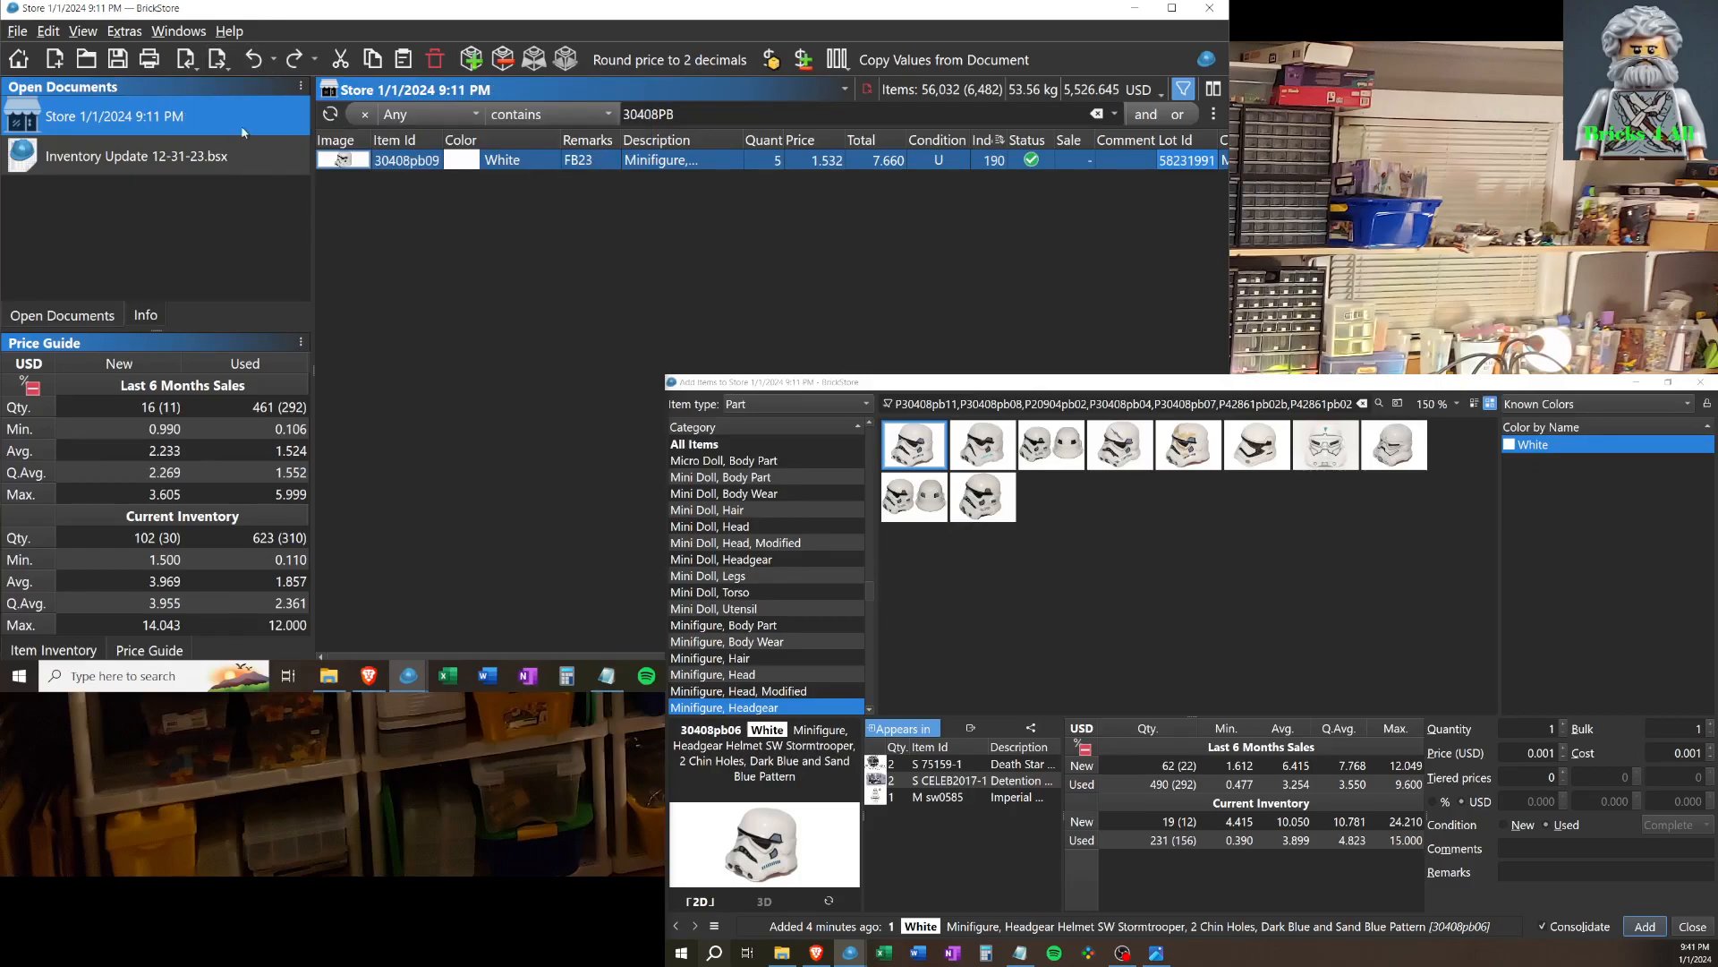
Export the selected lots of Inventory Update 12-31-23 to the clipboard as BrickLink Mass-Upload XML.
{"action": "left_click", "coordinate": [124, 157]}
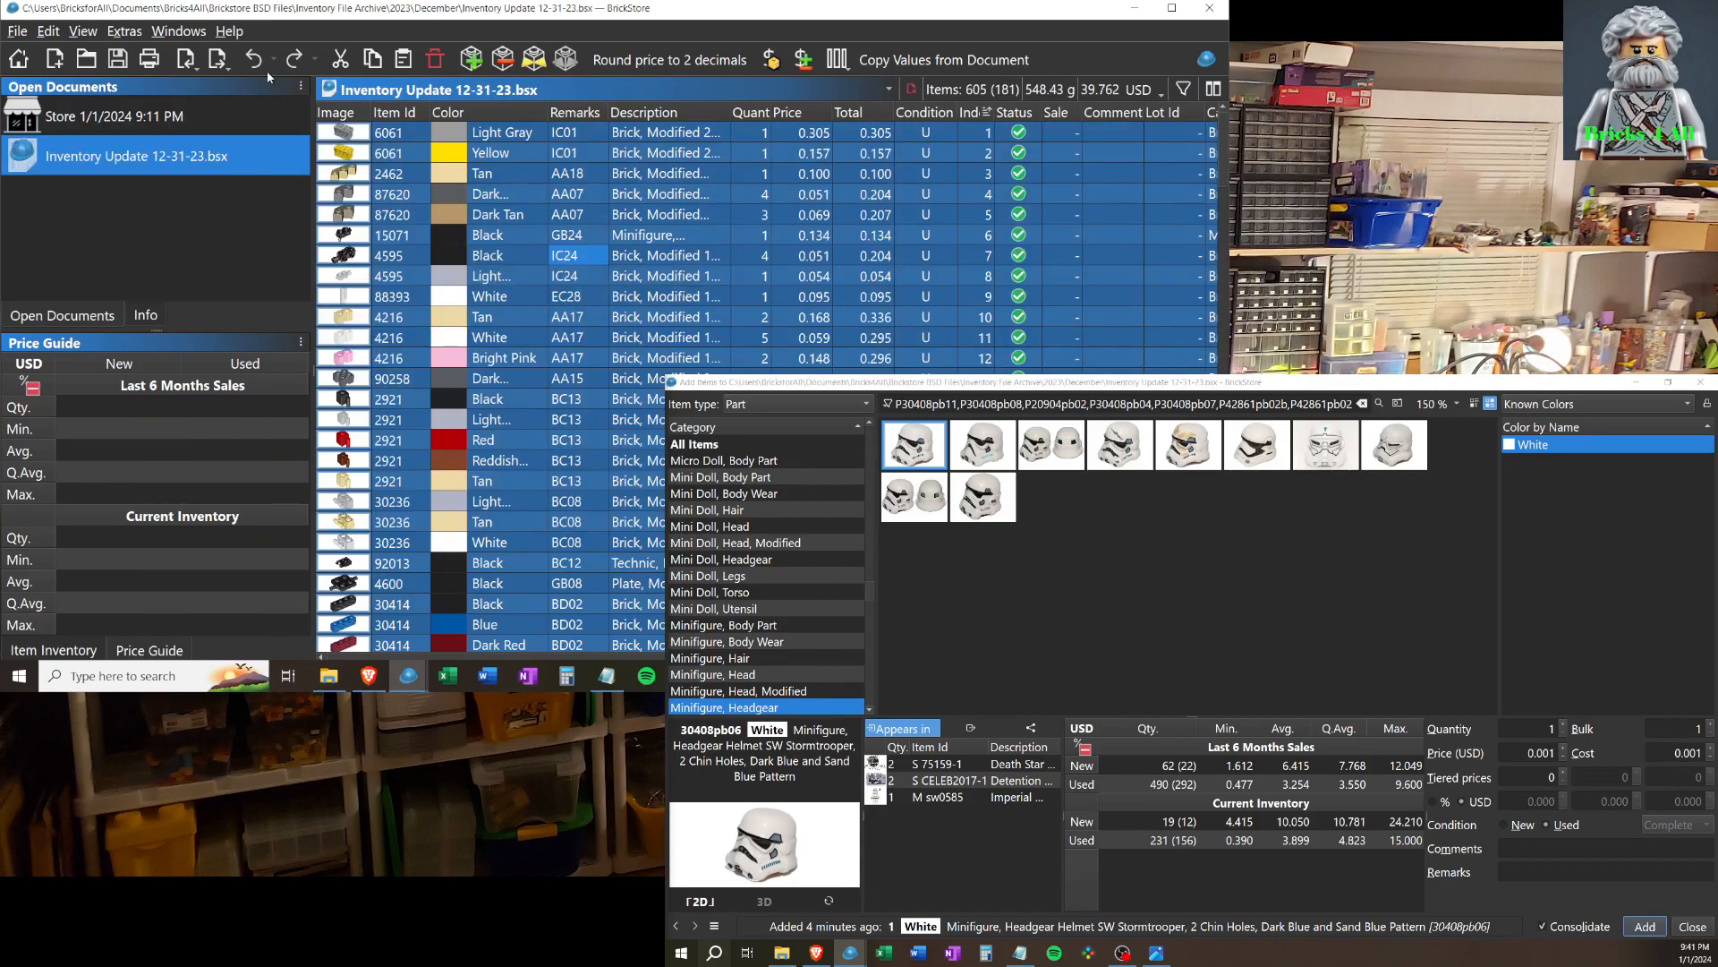
{"action": "left_click", "coordinate": [215, 61]}
{"action": "left_click", "coordinate": [349, 114]}
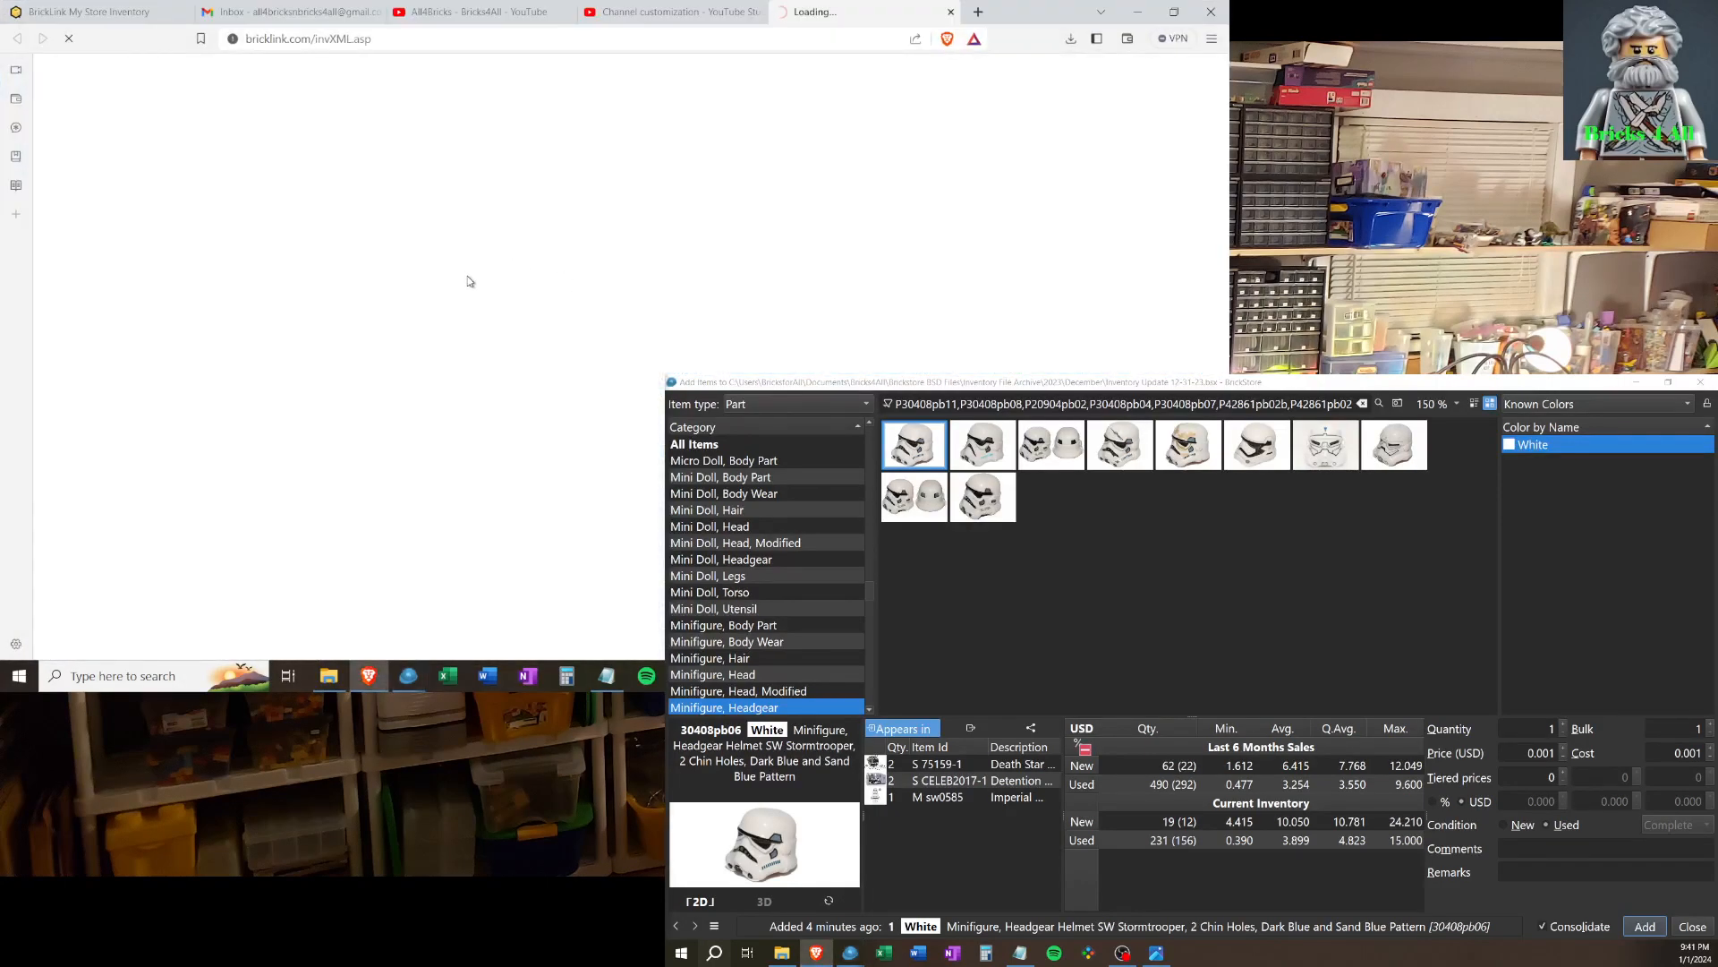
Close the two YouTube pages in the browser, keeping the BrickLink Mass Store Inventory Upload page open.
{"action": "left_click", "coordinate": [760, 13]}
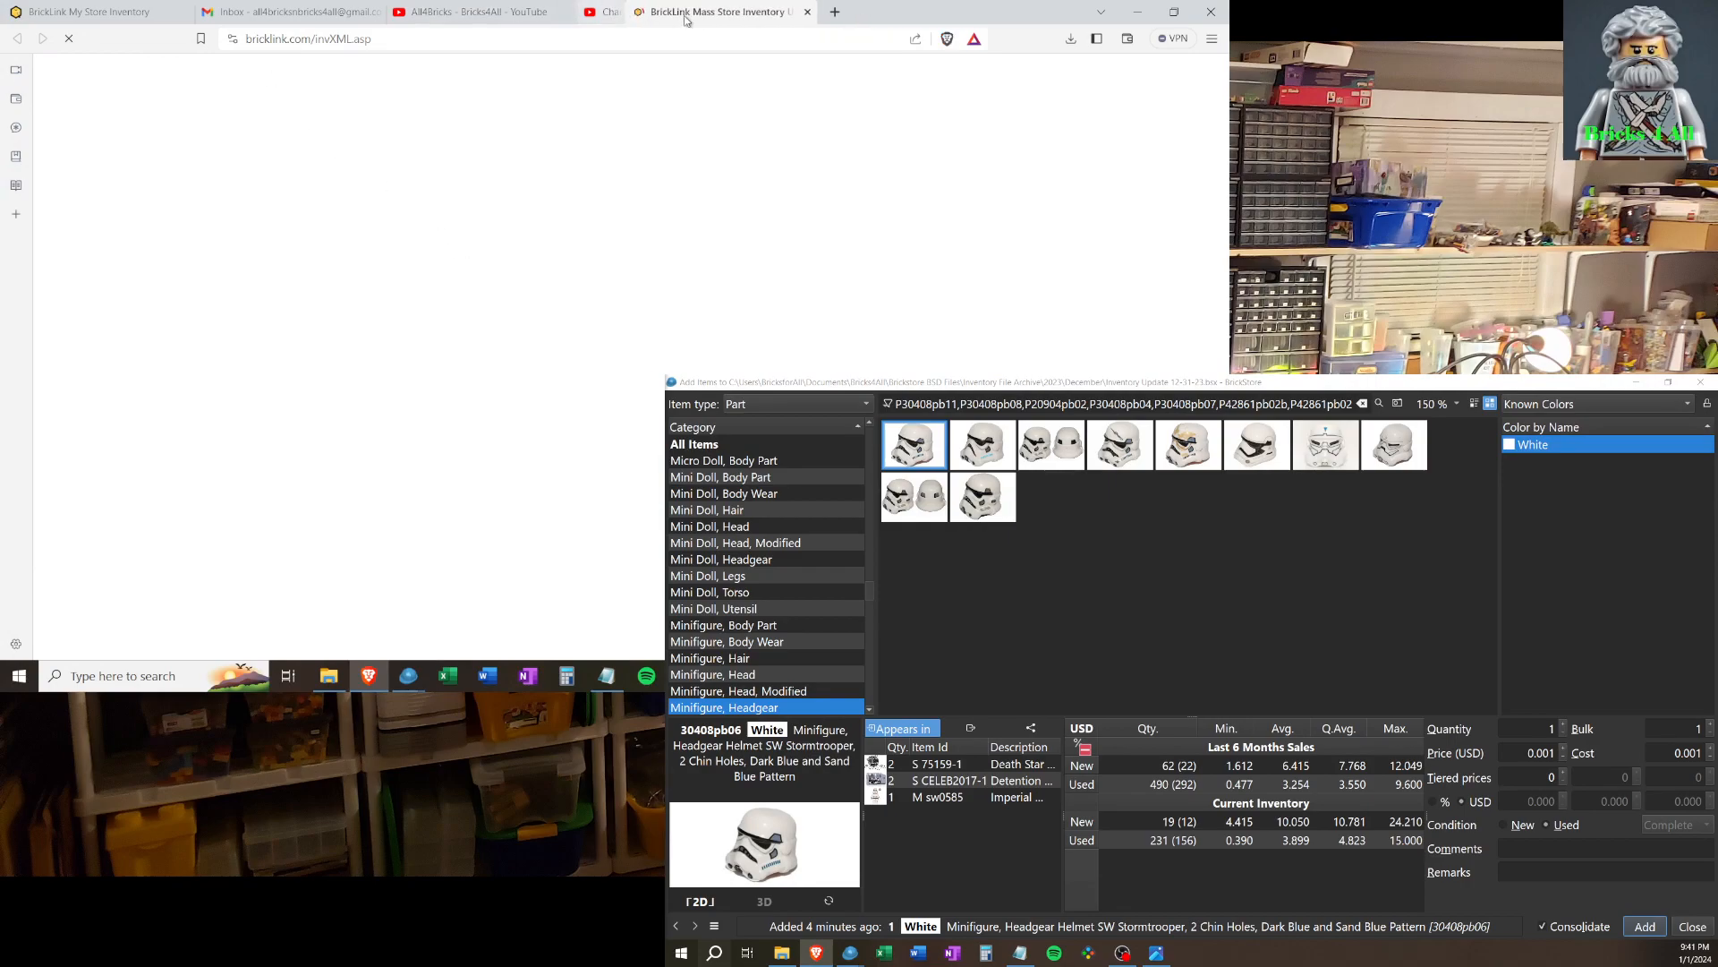
{"action": "left_click", "coordinate": [534, 13]}
{"action": "left_click", "coordinate": [568, 13]}
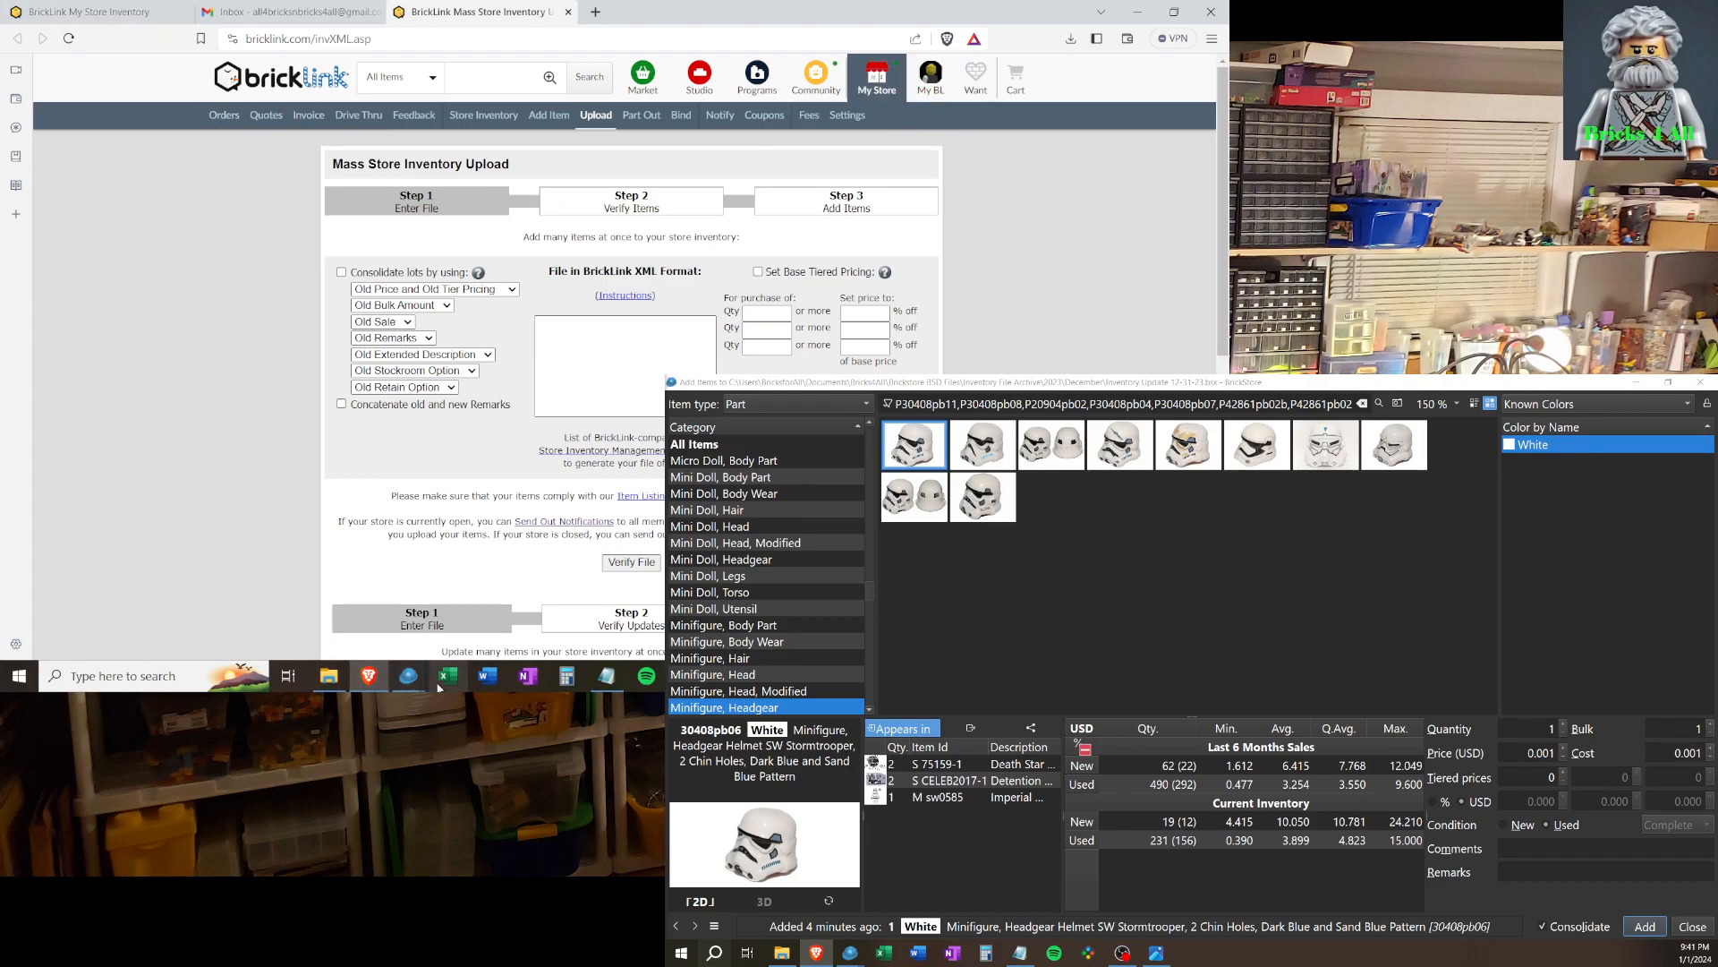
{"action": "mouse_move", "coordinate": [411, 677]}
{"action": "left_click", "coordinate": [317, 604]}
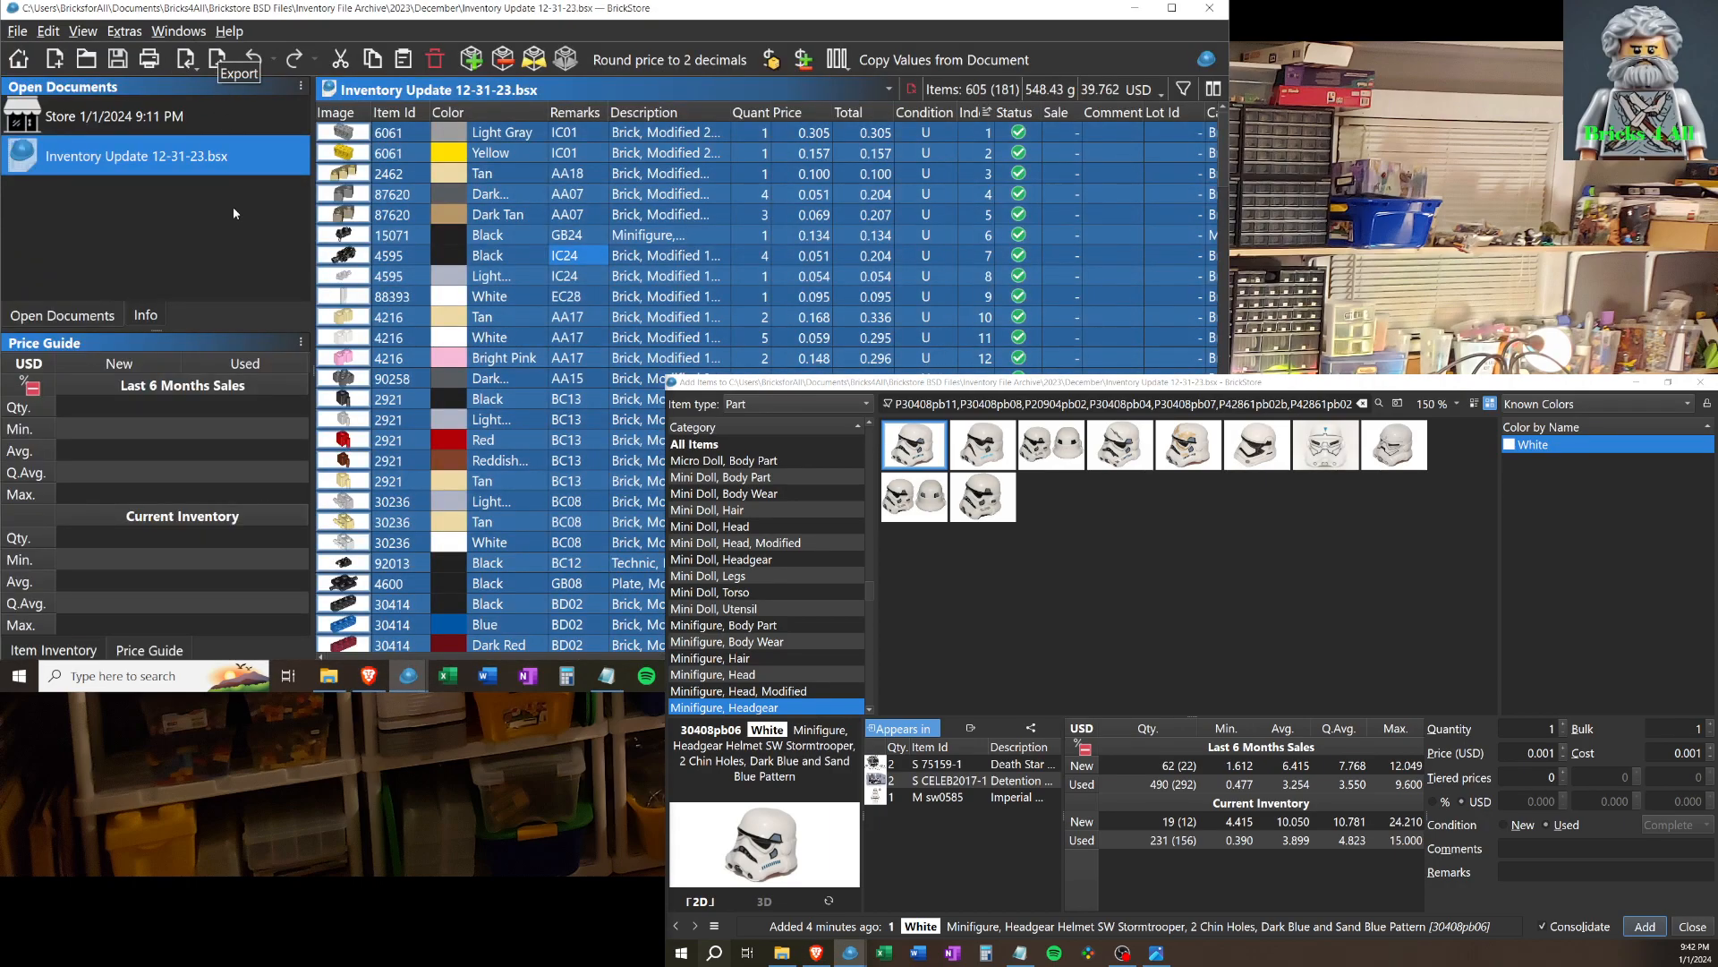
{"action": "left_click", "coordinate": [369, 676]}
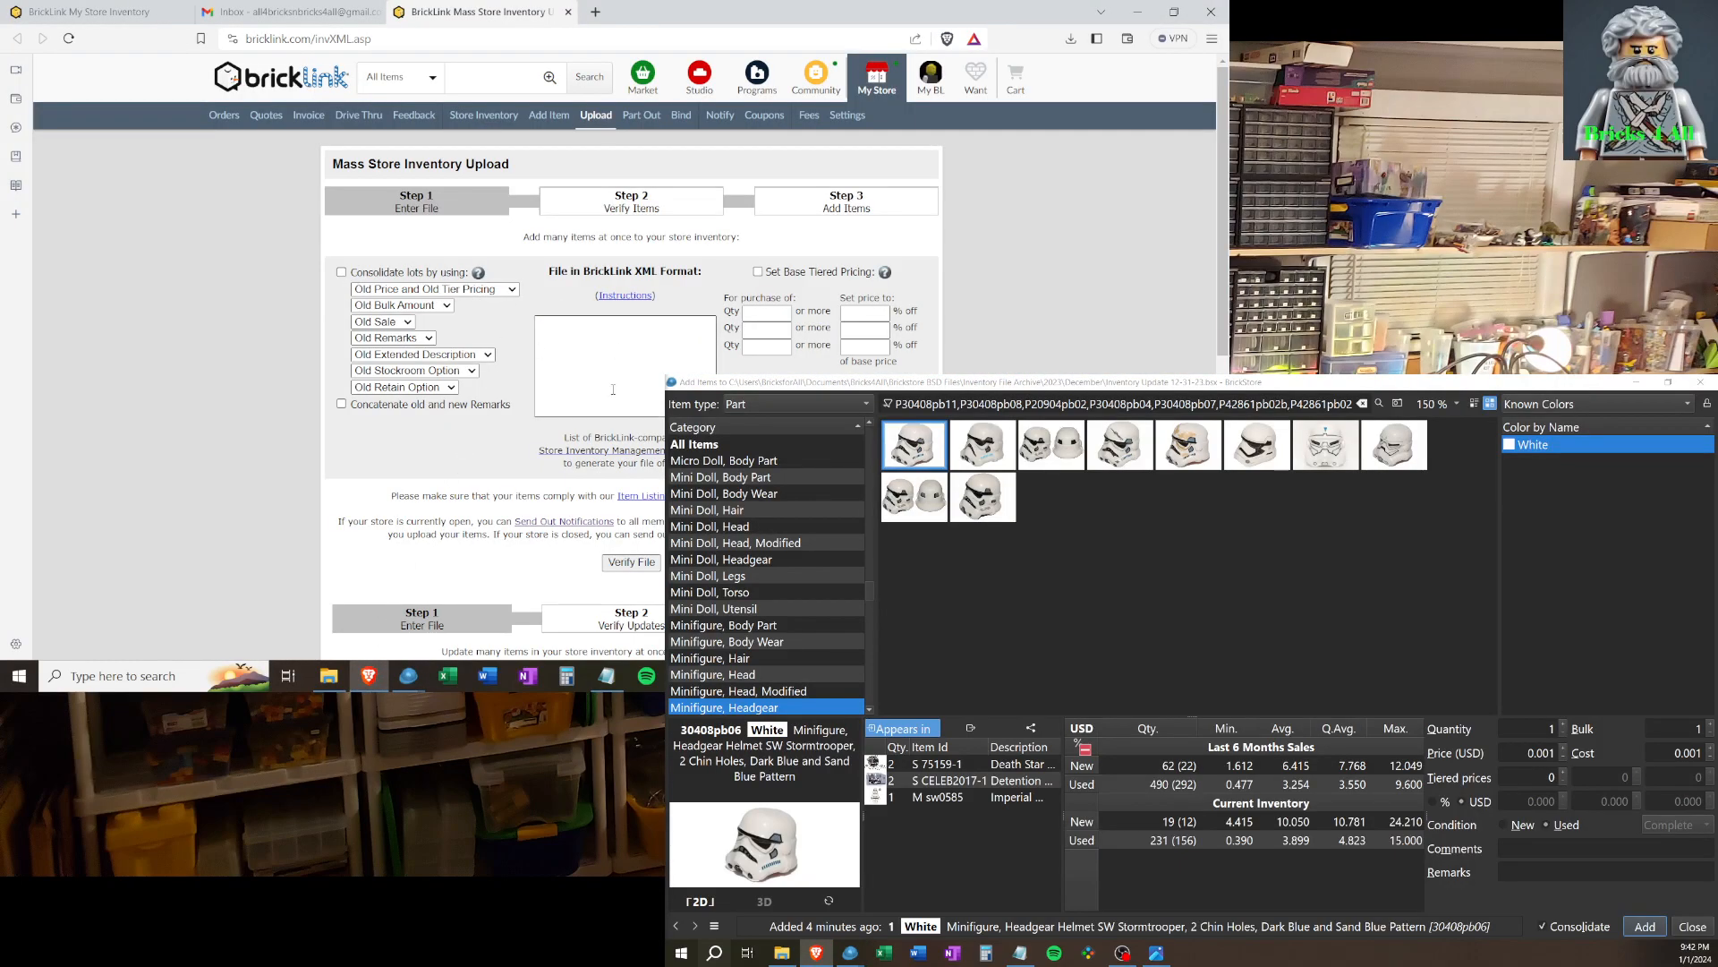
Paste the copied XML into the BrickLink XML field of the Mass Store Inventory Upload form and review it from beginning to end.
{"action": "left_click", "coordinate": [566, 342]}
{"action": "right_click", "coordinate": [566, 339]}
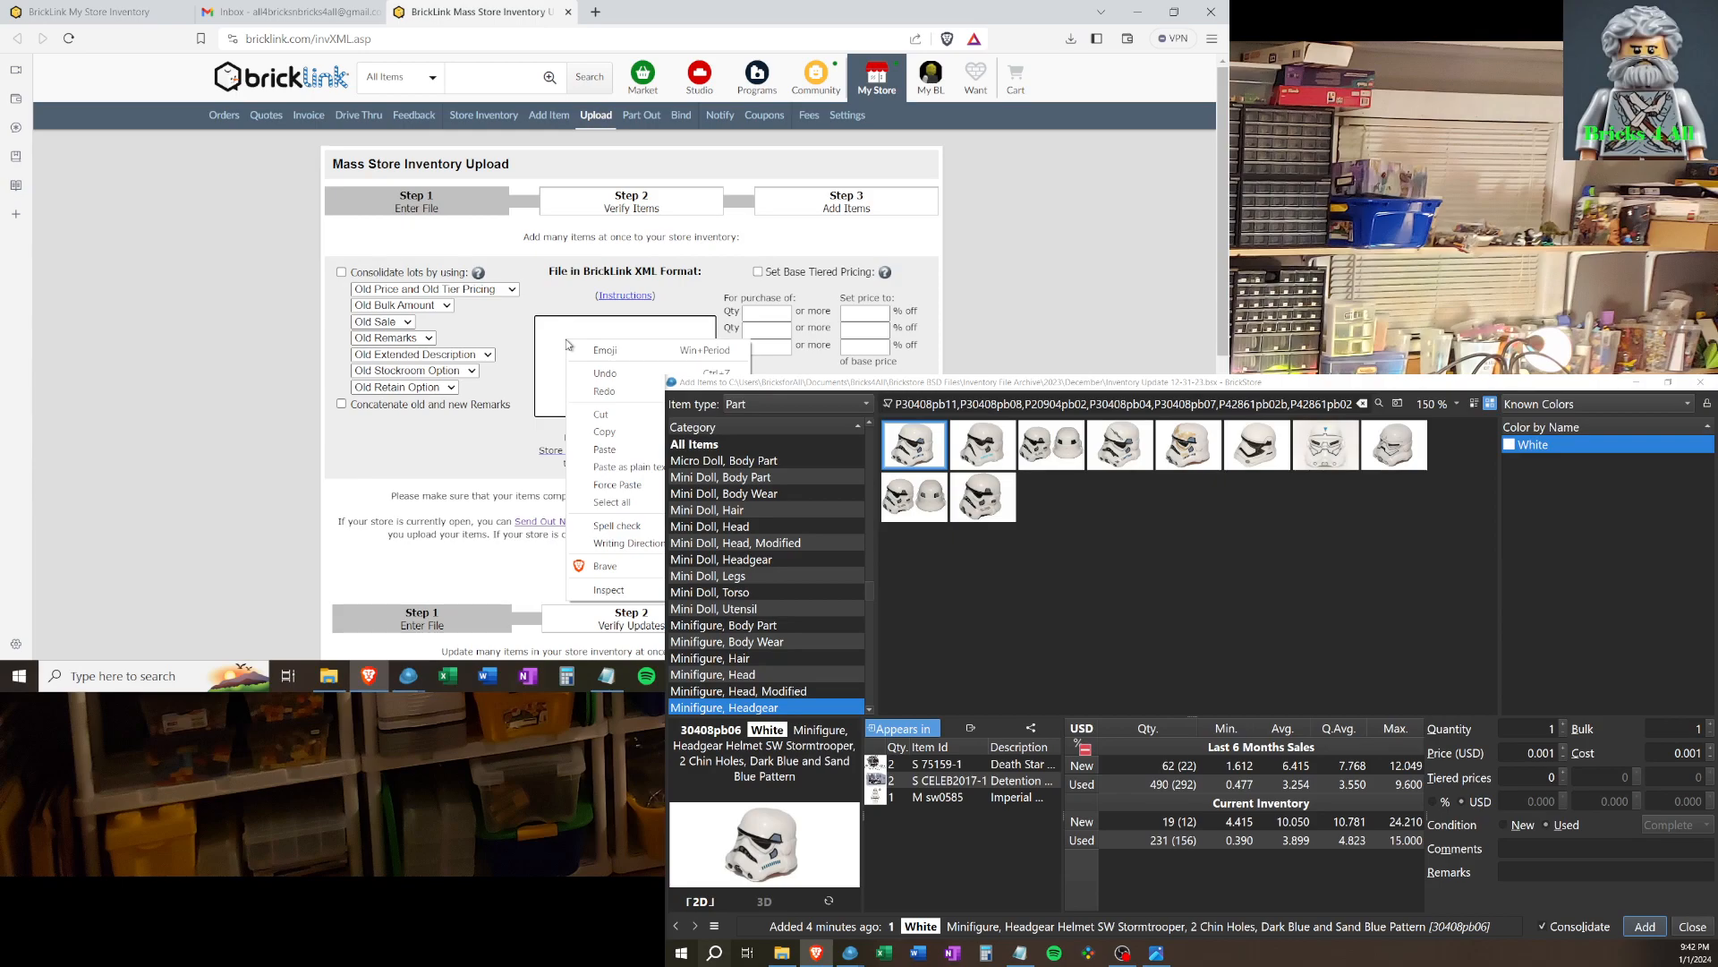
{"action": "left_click", "coordinate": [605, 450]}
{"action": "scroll", "coordinate": [601, 403], "scroll_direction": "up", "scroll_amount": 5}
{"action": "scroll", "coordinate": [600, 402], "scroll_direction": "up", "scroll_amount": 5}
{"action": "scroll", "coordinate": [600, 384], "scroll_direction": "up", "scroll_amount": 10}
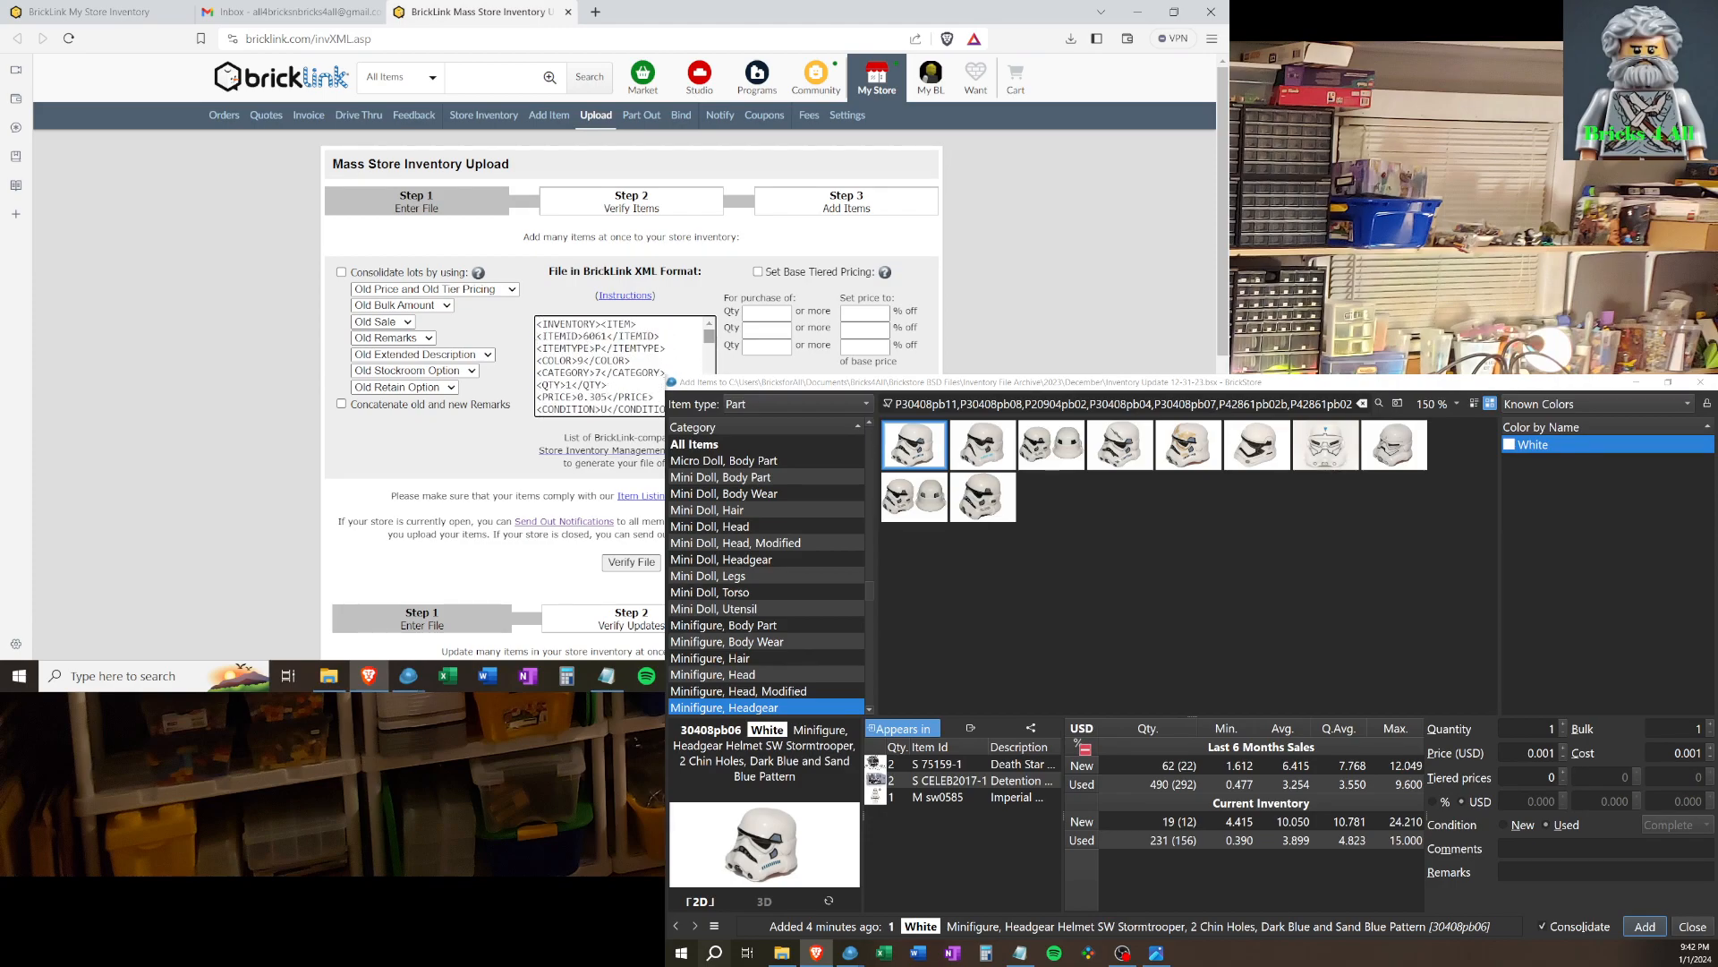
{"action": "left_click_drag", "start_coordinate": [707, 340], "coordinate": [707, 411]}
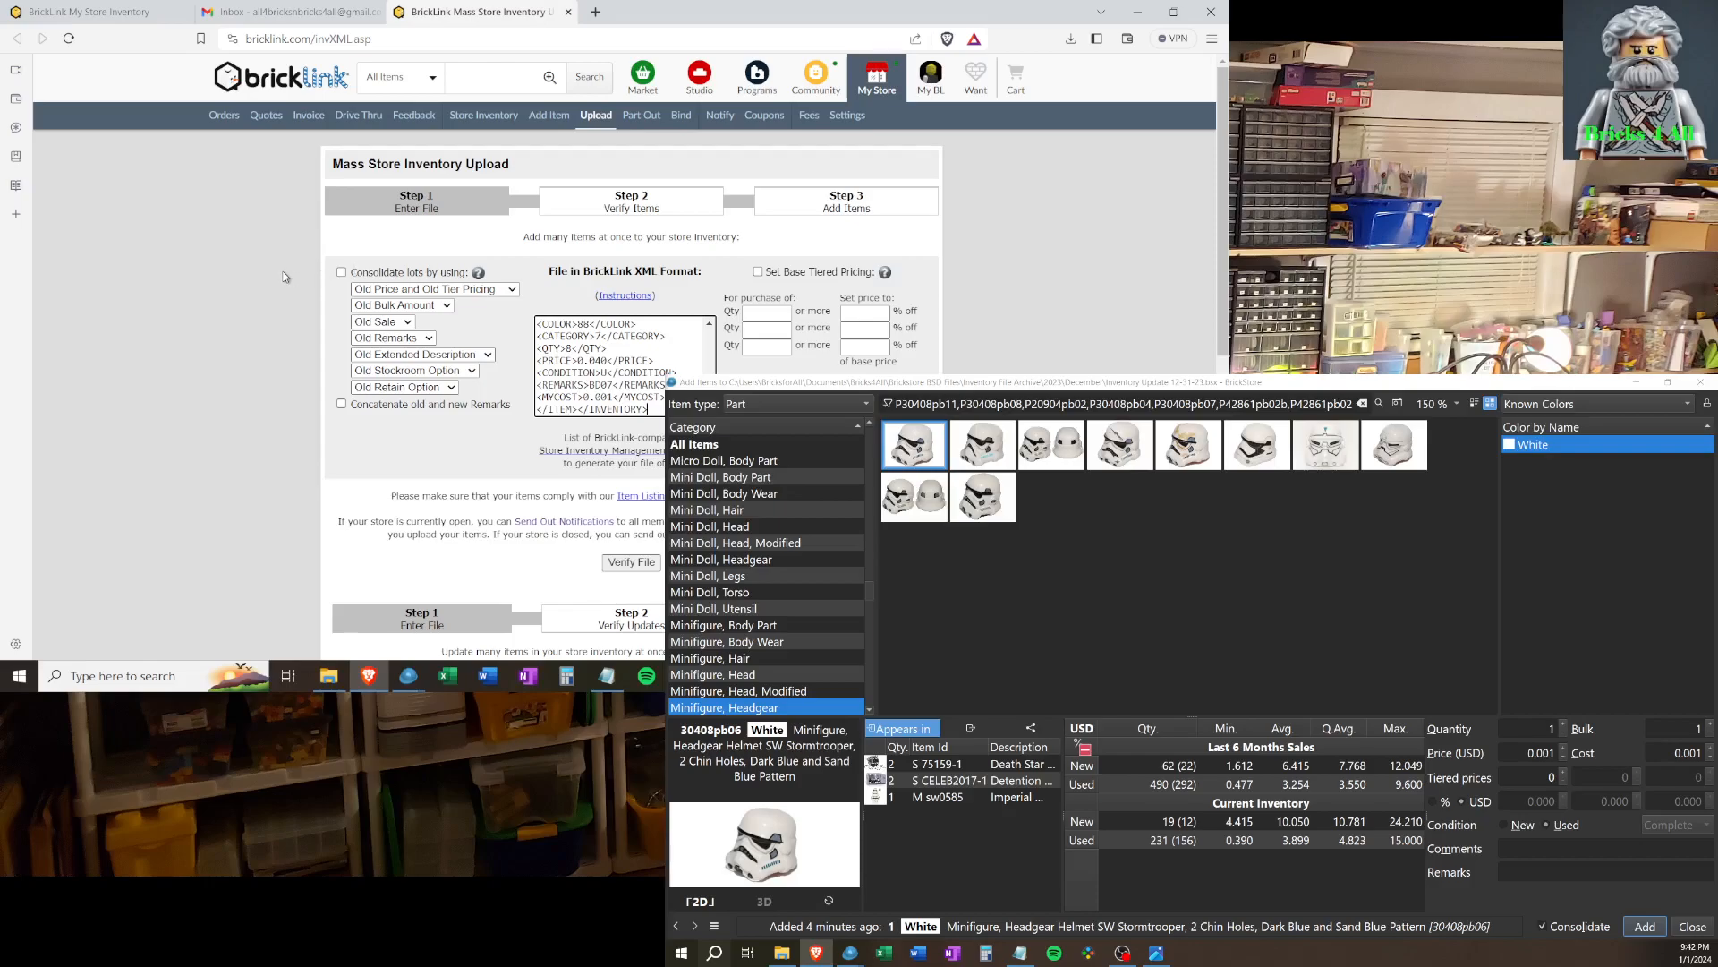
Enable lot consolidation for the Mass Store Inventory Upload.
{"action": "left_click", "coordinate": [341, 273]}
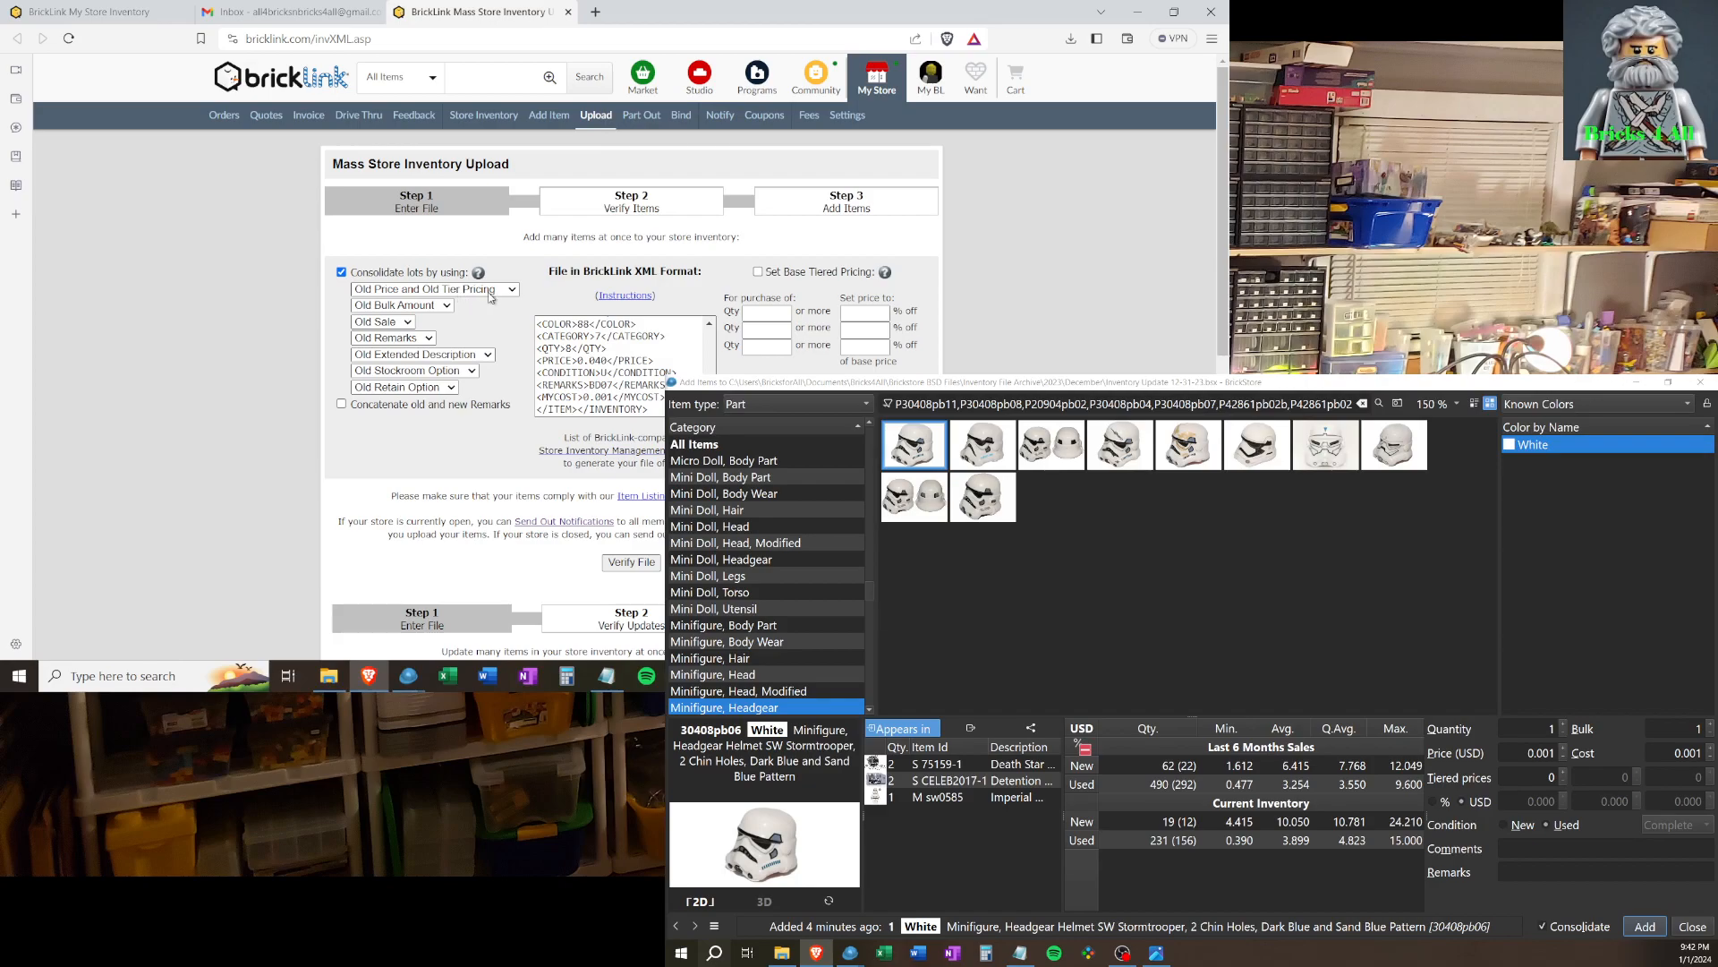
Switch to BrickStore, review the field options for copying values from Store 1/1/2024 9:11 PM, dismiss them and return to BrickLink.
{"action": "mouse_move", "coordinate": [407, 677]}
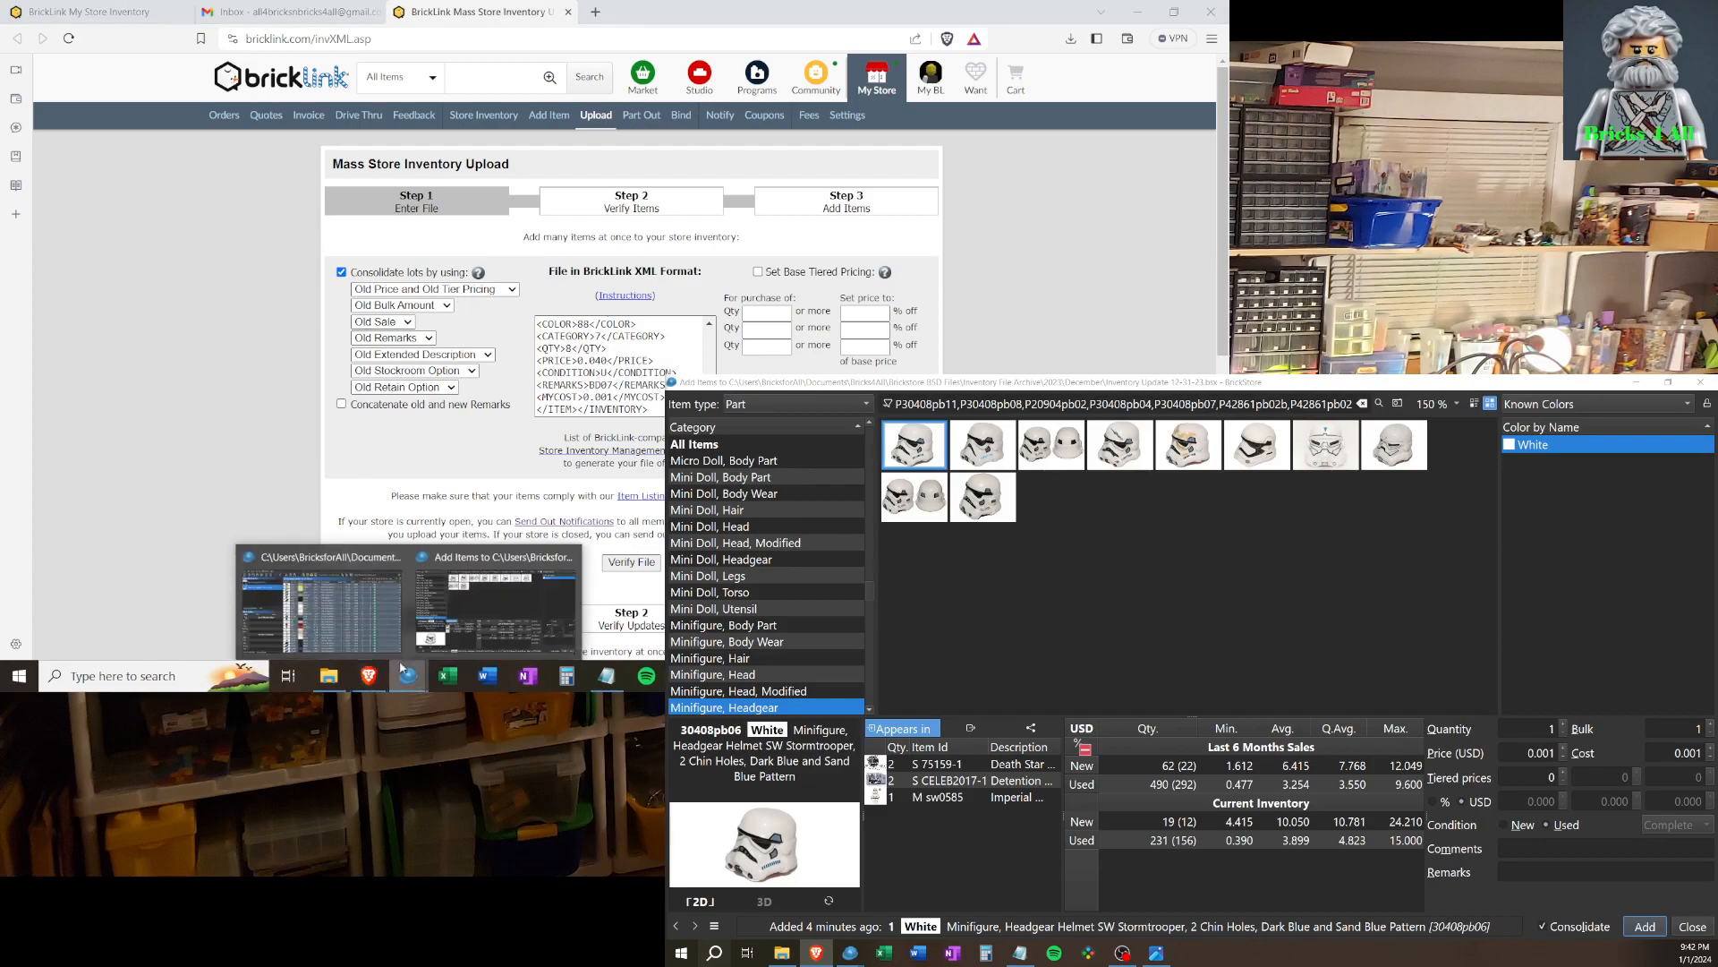
{"action": "left_click", "coordinate": [376, 595]}
{"action": "left_click", "coordinate": [895, 60]}
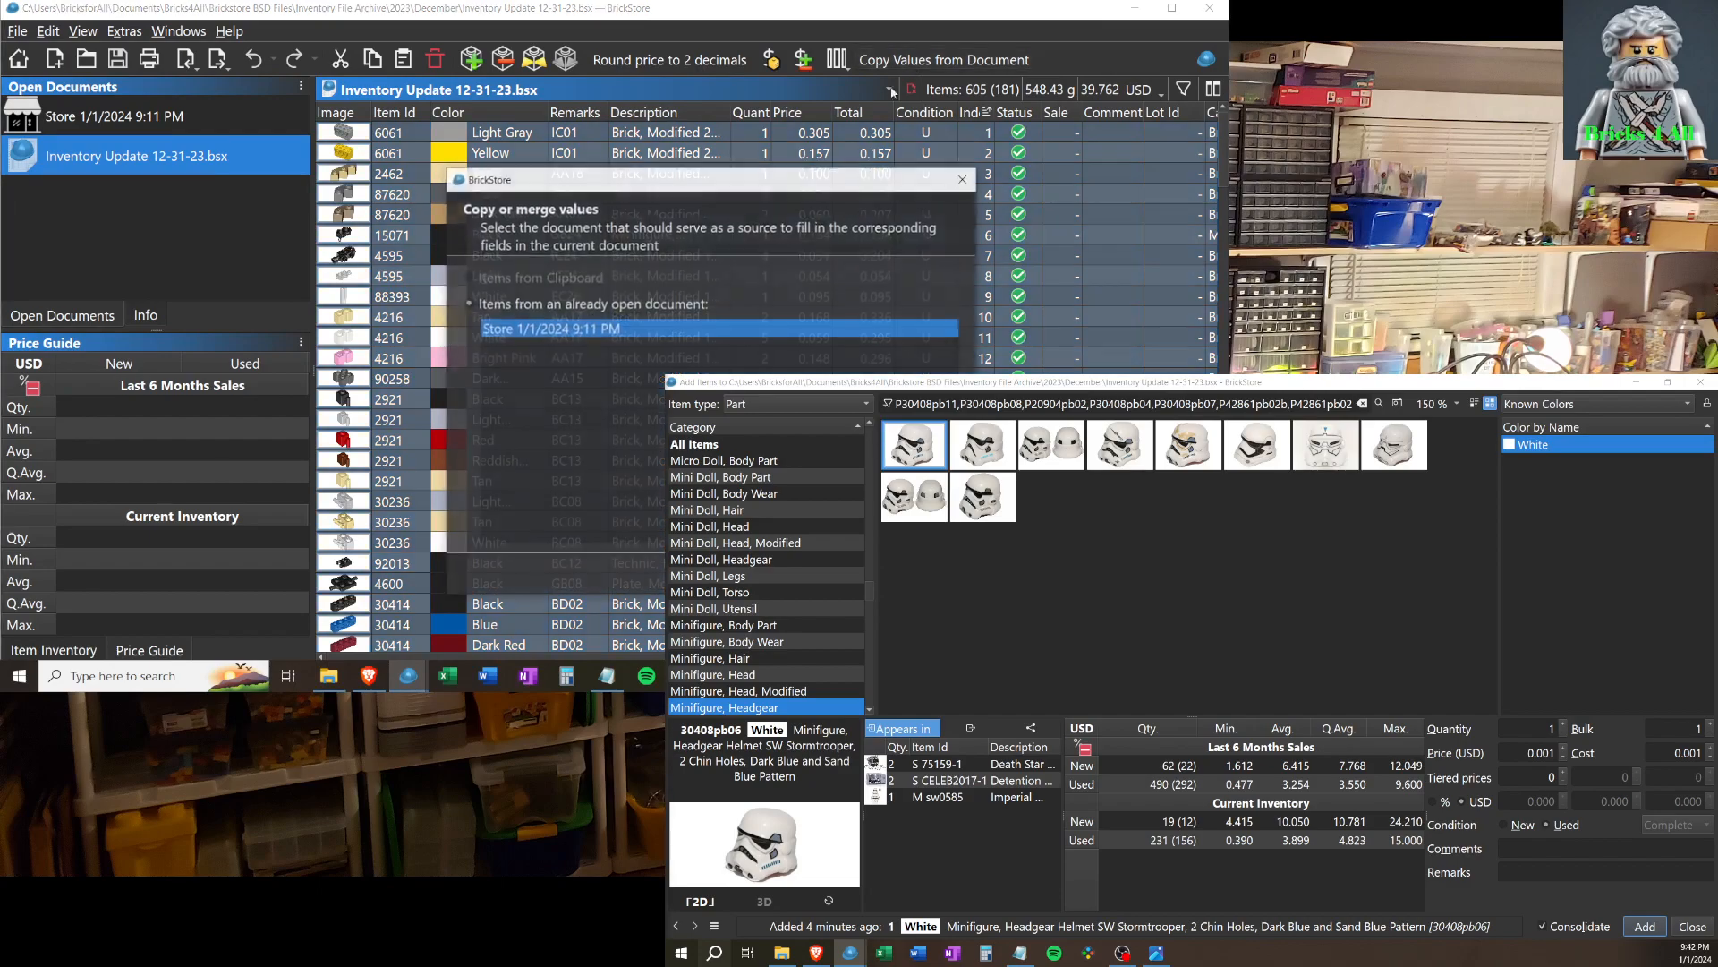
{"action": "left_click", "coordinate": [846, 573]}
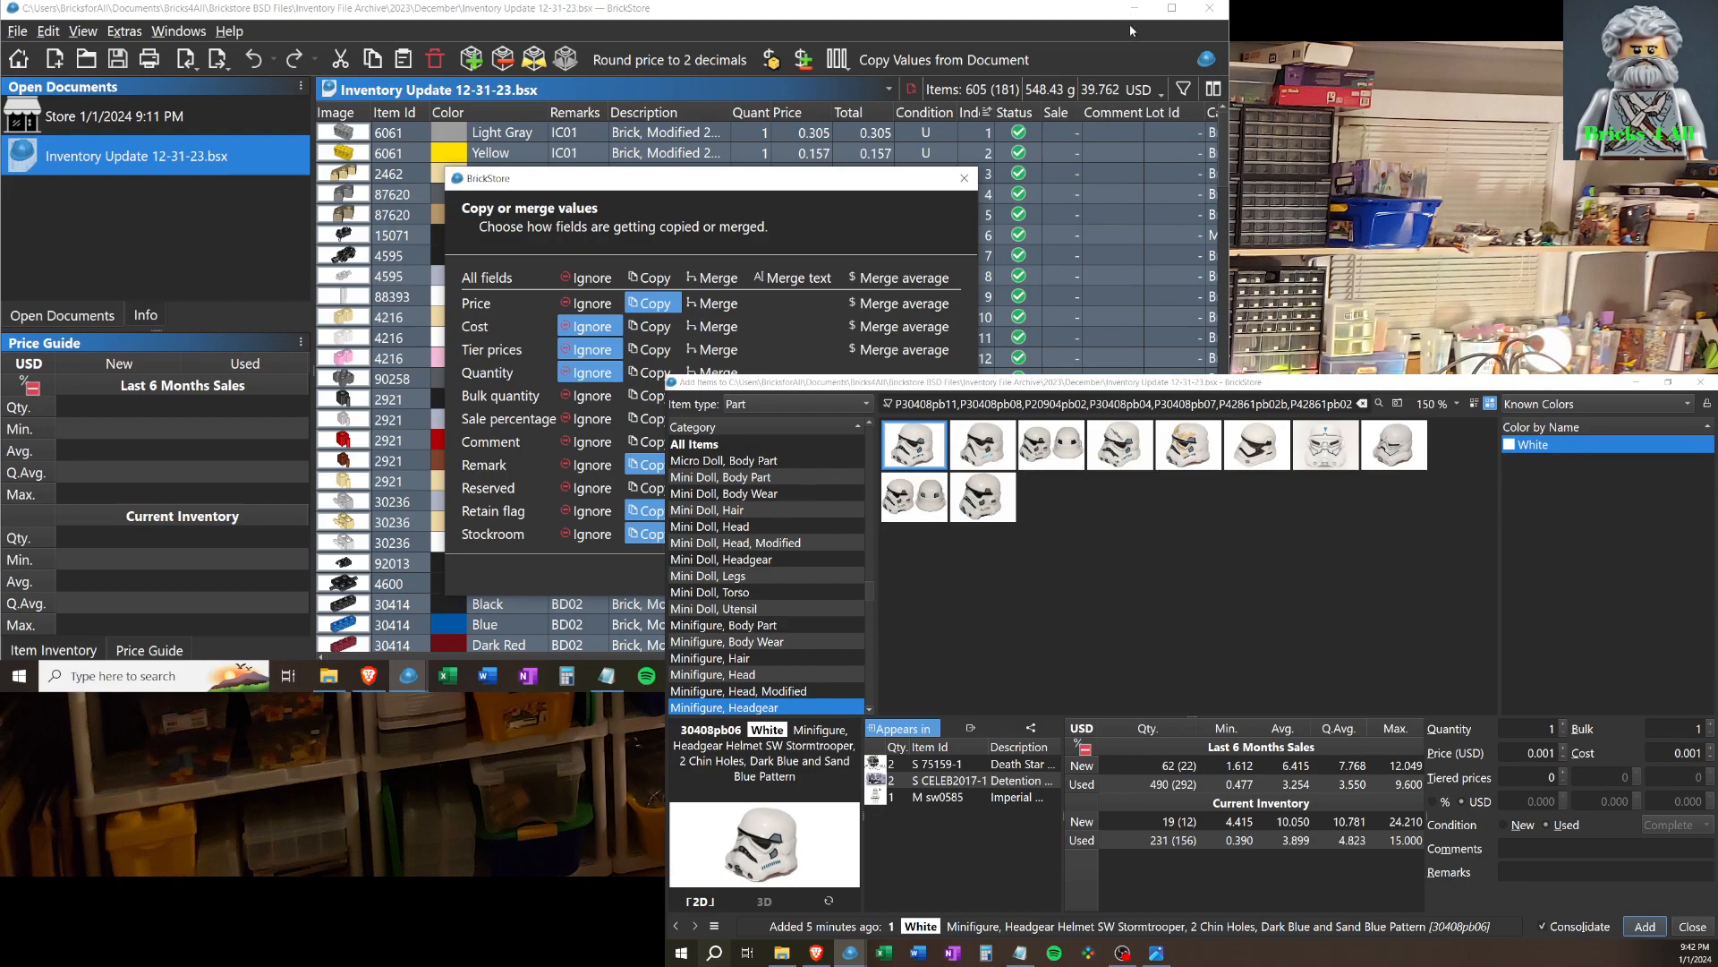
{"action": "left_click", "coordinate": [964, 178]}
{"action": "left_click", "coordinate": [369, 676]}
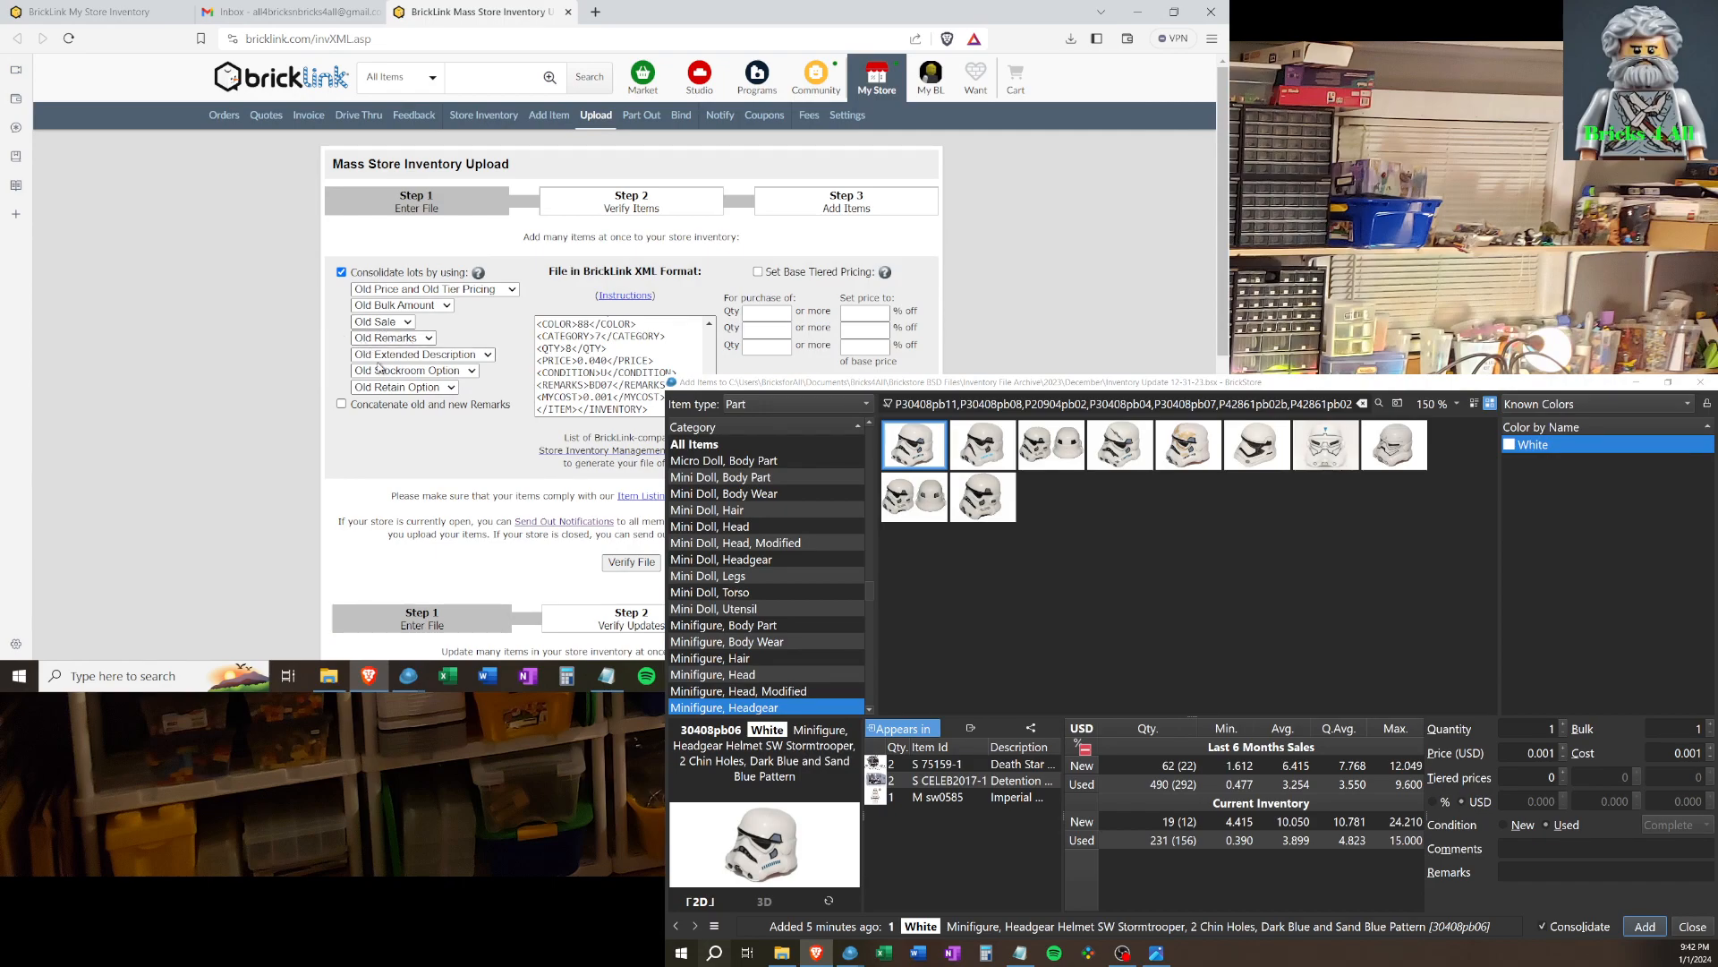
Check the sale and remarks choices for consolidated lots, keeping Old Remarks.
{"action": "left_click", "coordinate": [407, 324]}
{"action": "left_click", "coordinate": [385, 337]}
{"action": "left_click", "coordinate": [409, 338]}
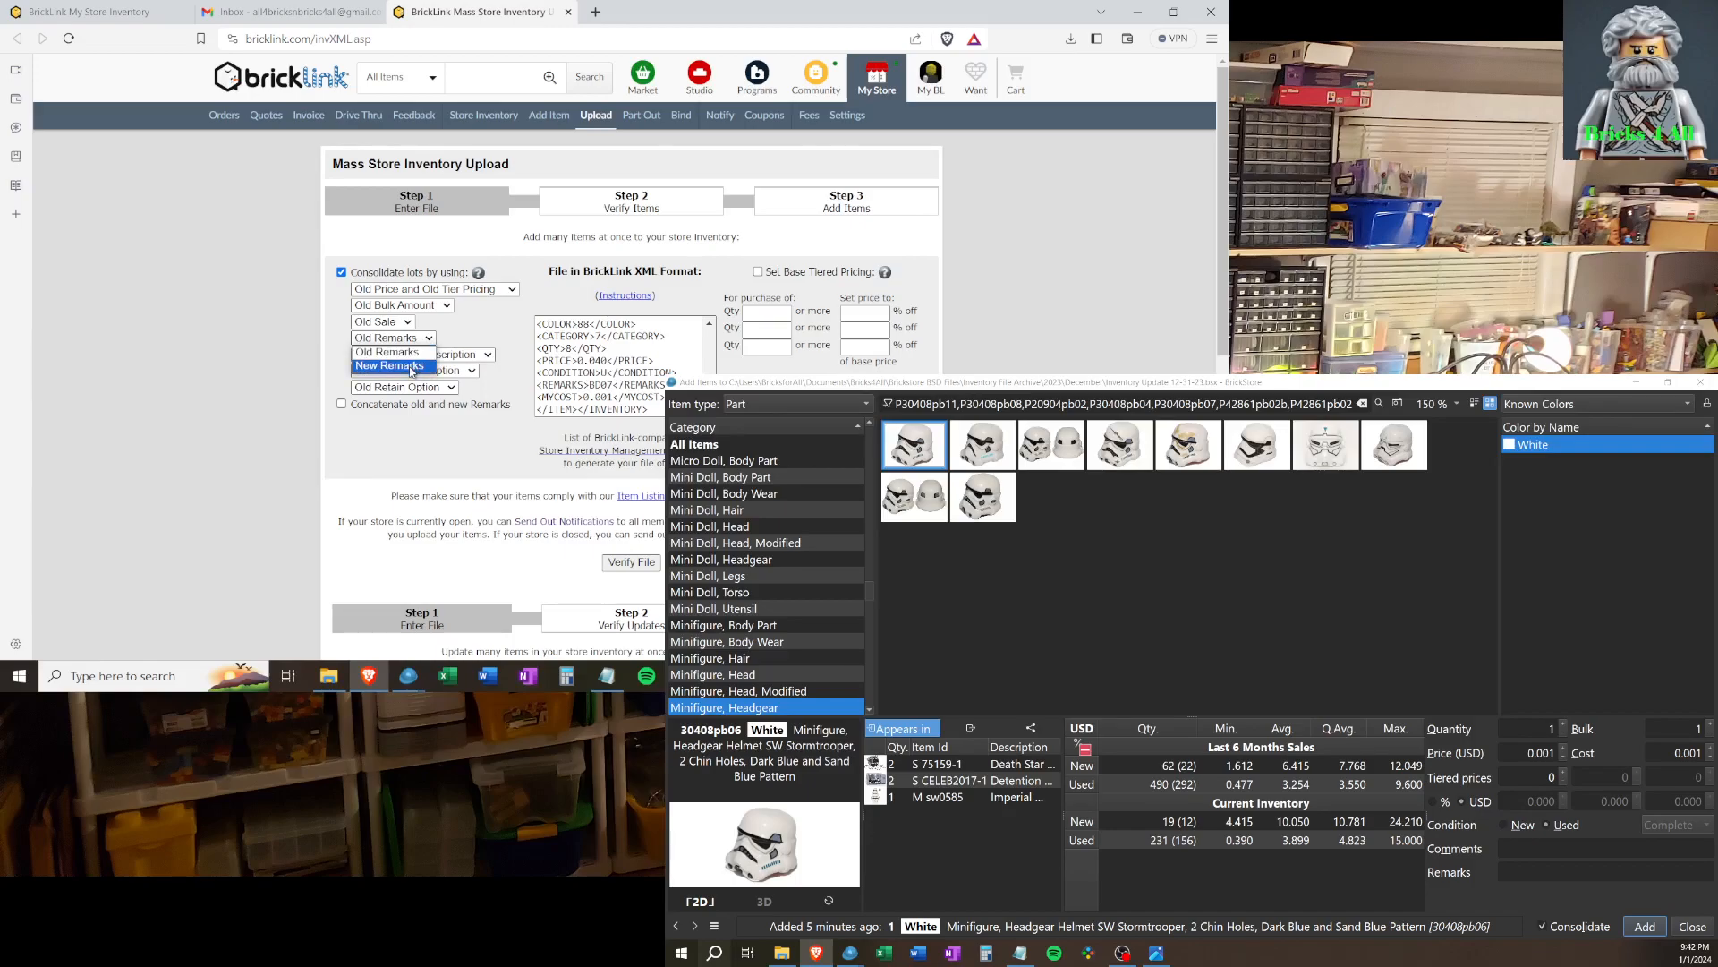
{"action": "left_click", "coordinate": [387, 352]}
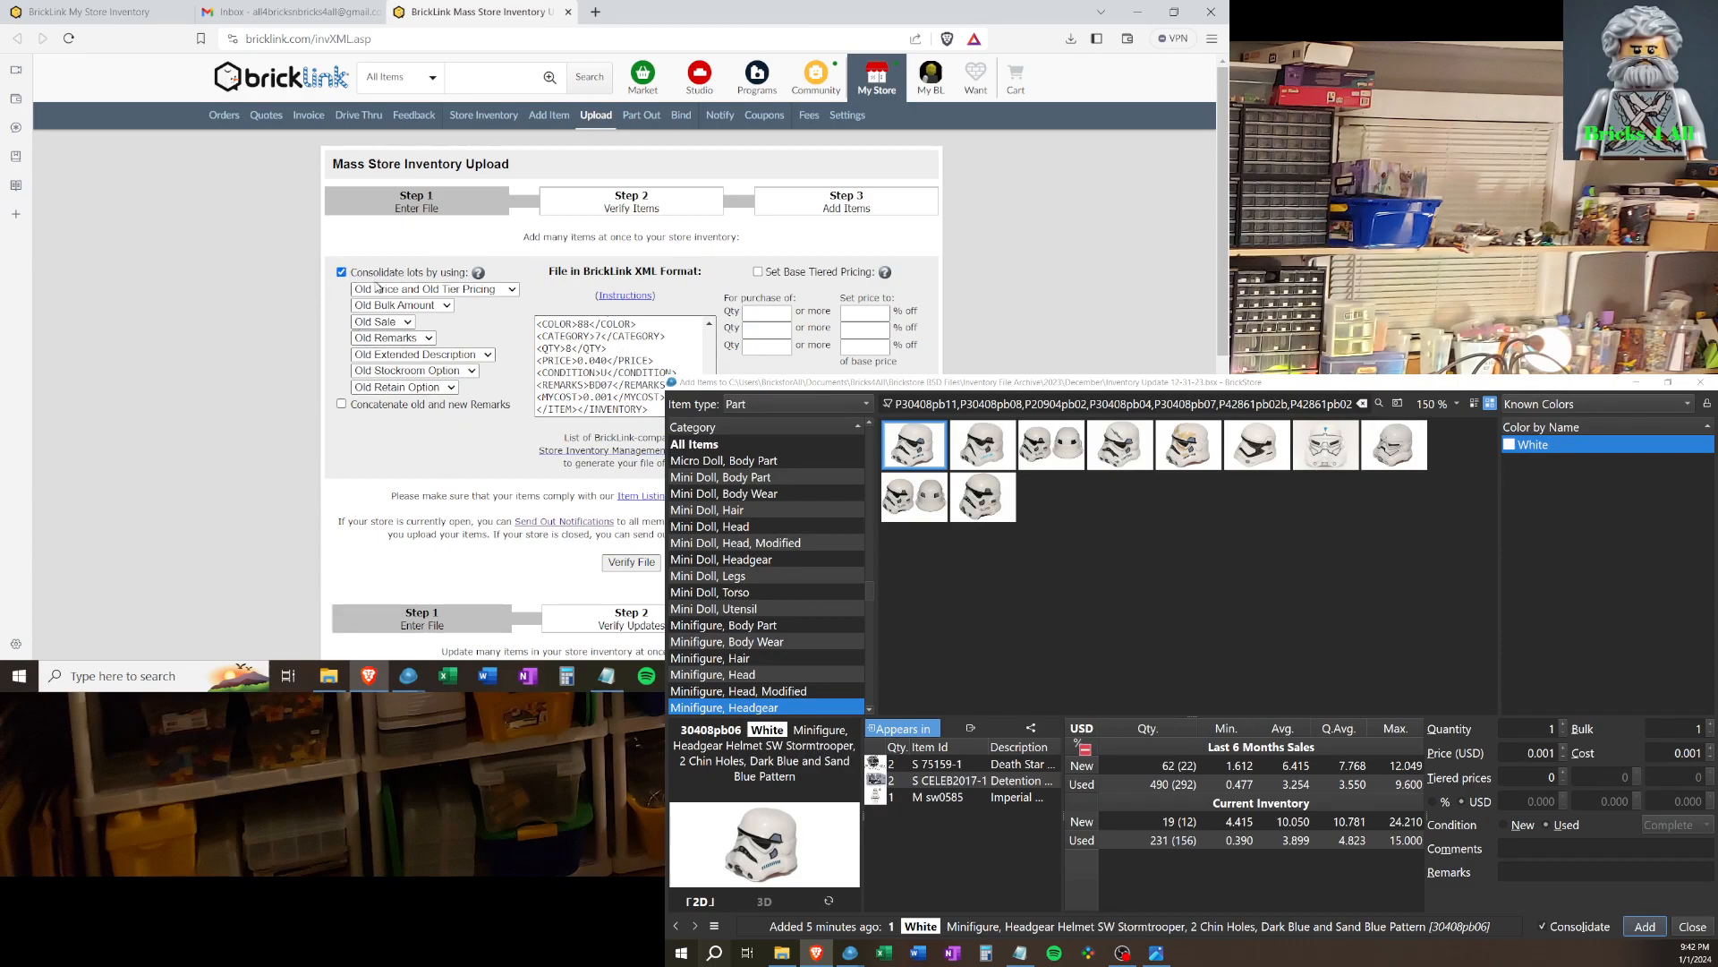
Verify the pasted inventory file and review the consolidation notes of the first lots.
{"action": "left_click", "coordinate": [622, 564]}
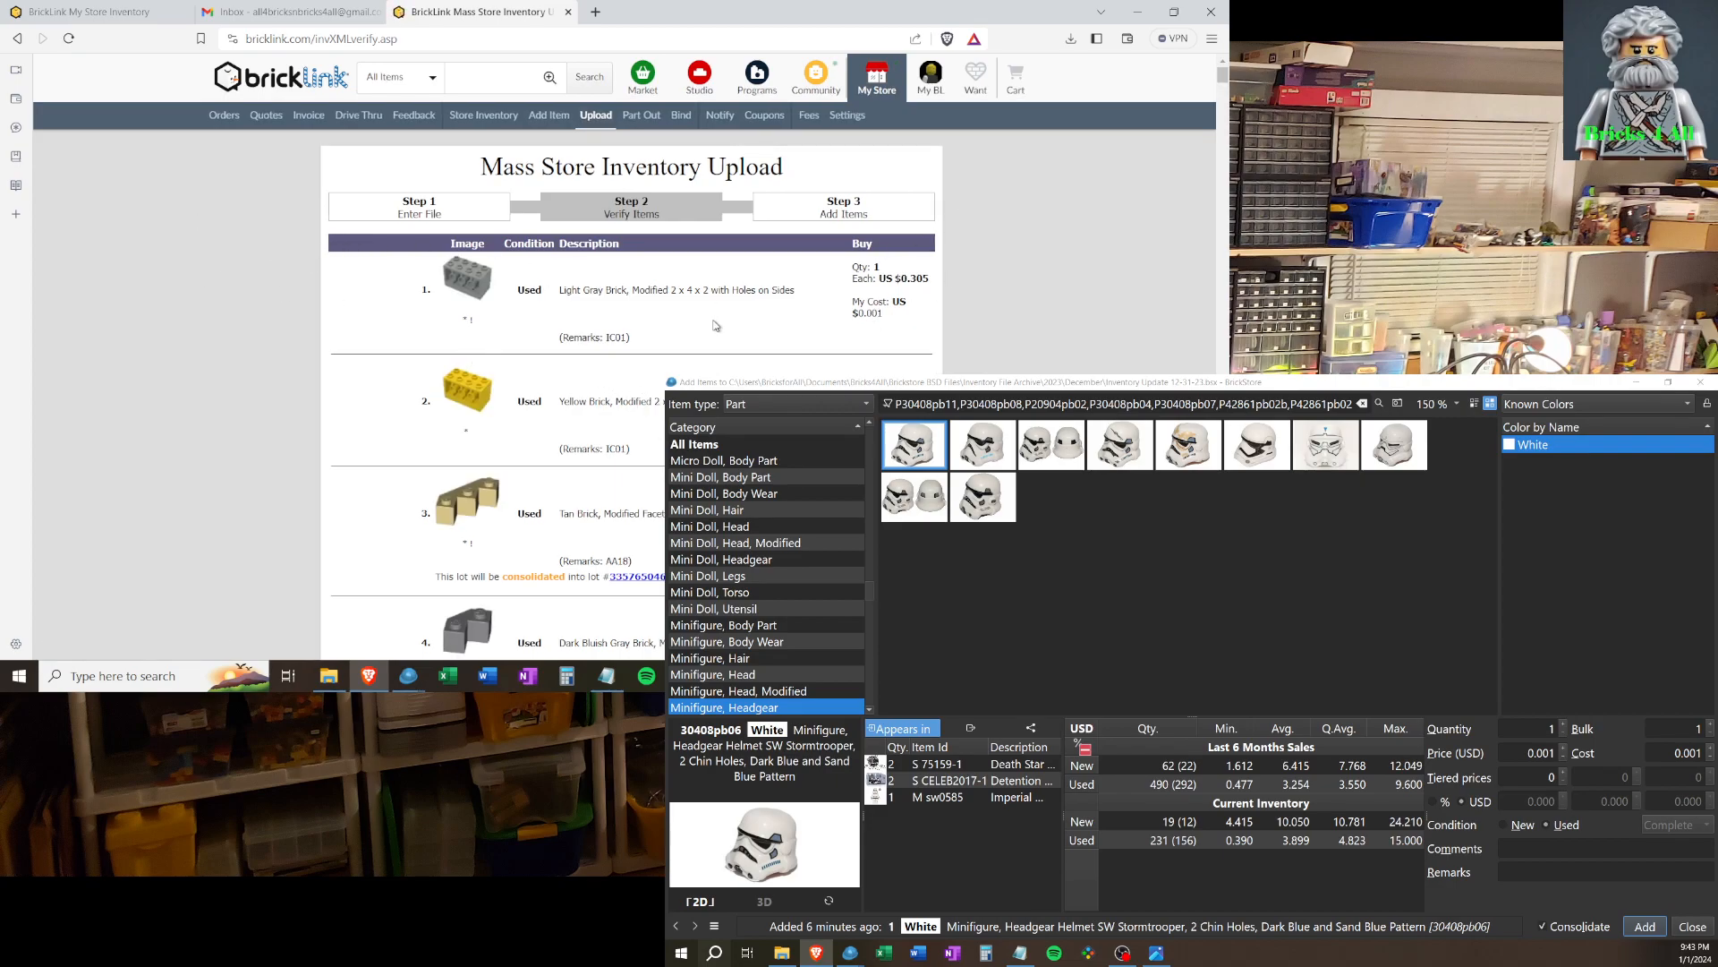
{"action": "scroll", "coordinate": [716, 324], "scroll_direction": "down", "scroll_amount": 1}
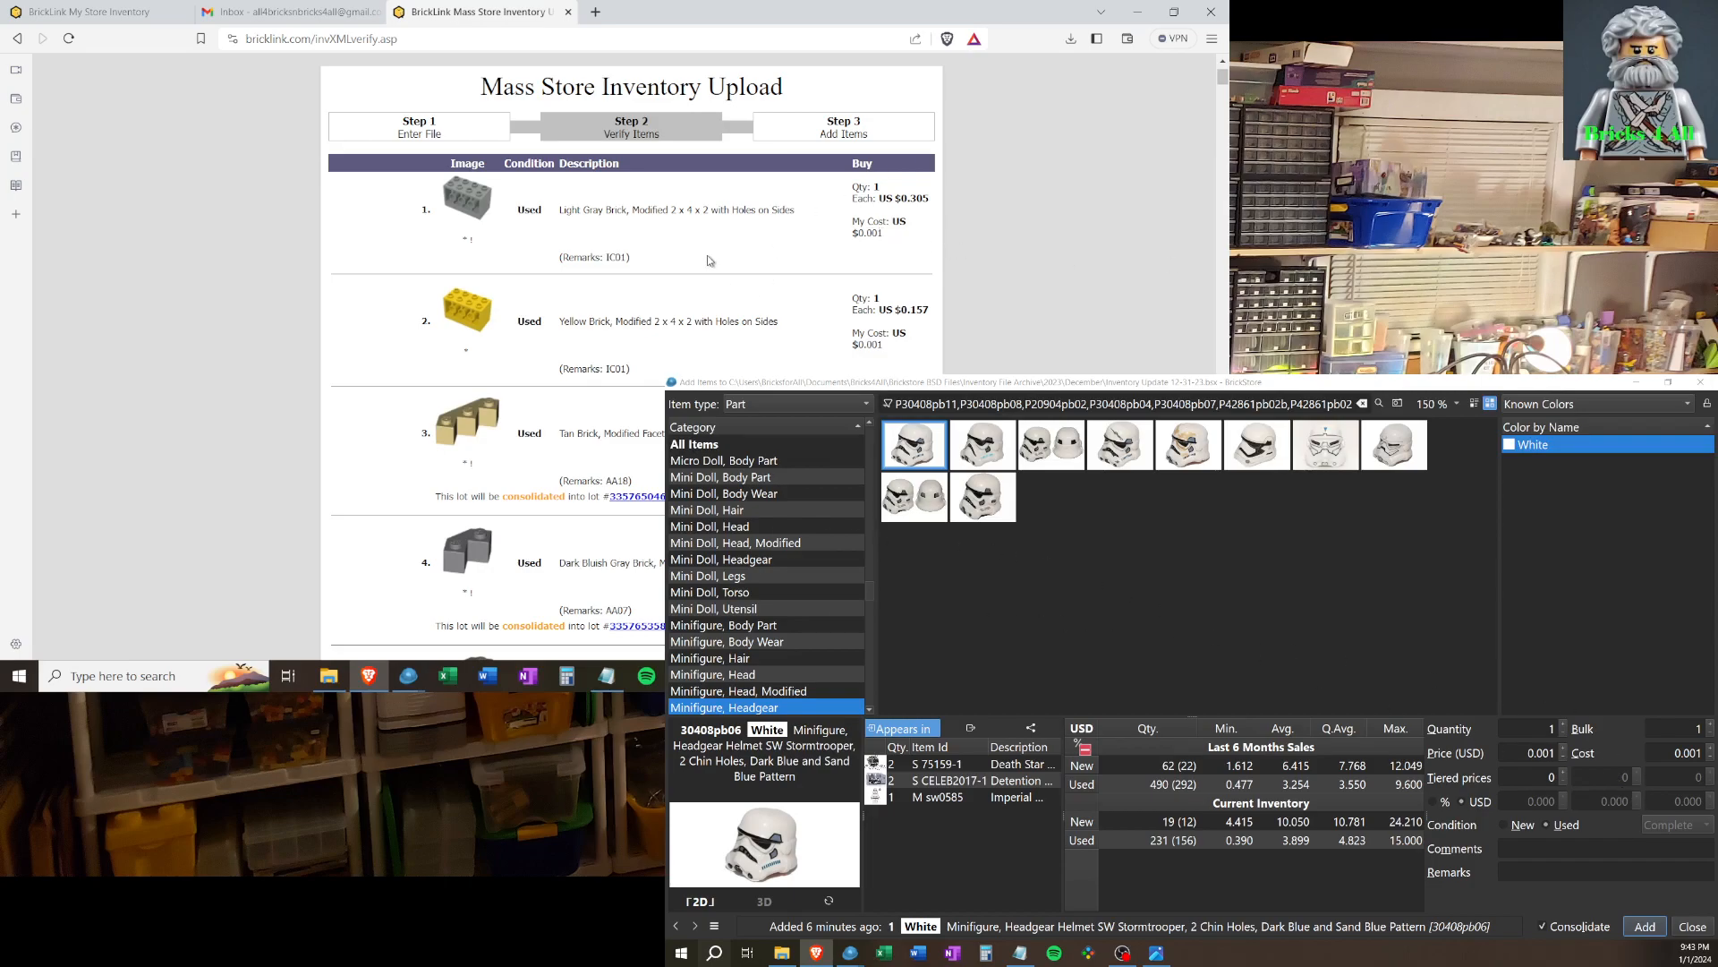
{"action": "scroll", "coordinate": [707, 259], "scroll_direction": "down", "scroll_amount": 5}
{"action": "scroll", "coordinate": [655, 257], "scroll_direction": "down", "scroll_amount": 12}
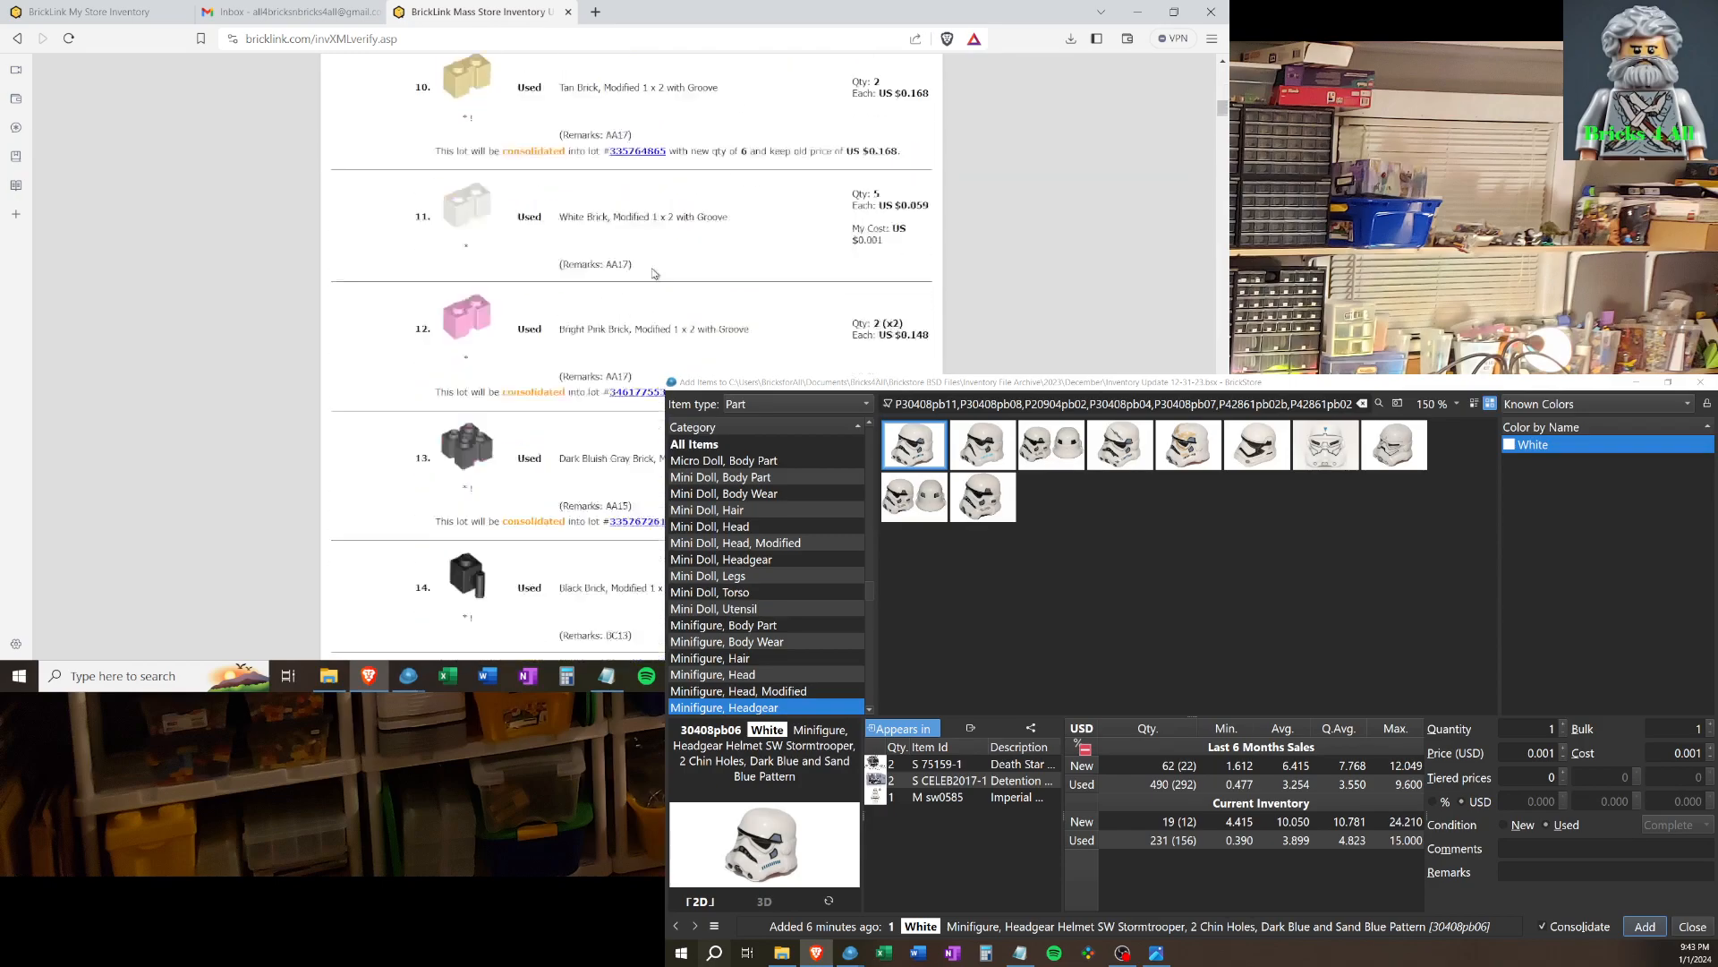
{"action": "scroll", "coordinate": [630, 279], "scroll_direction": "down", "scroll_amount": 9}
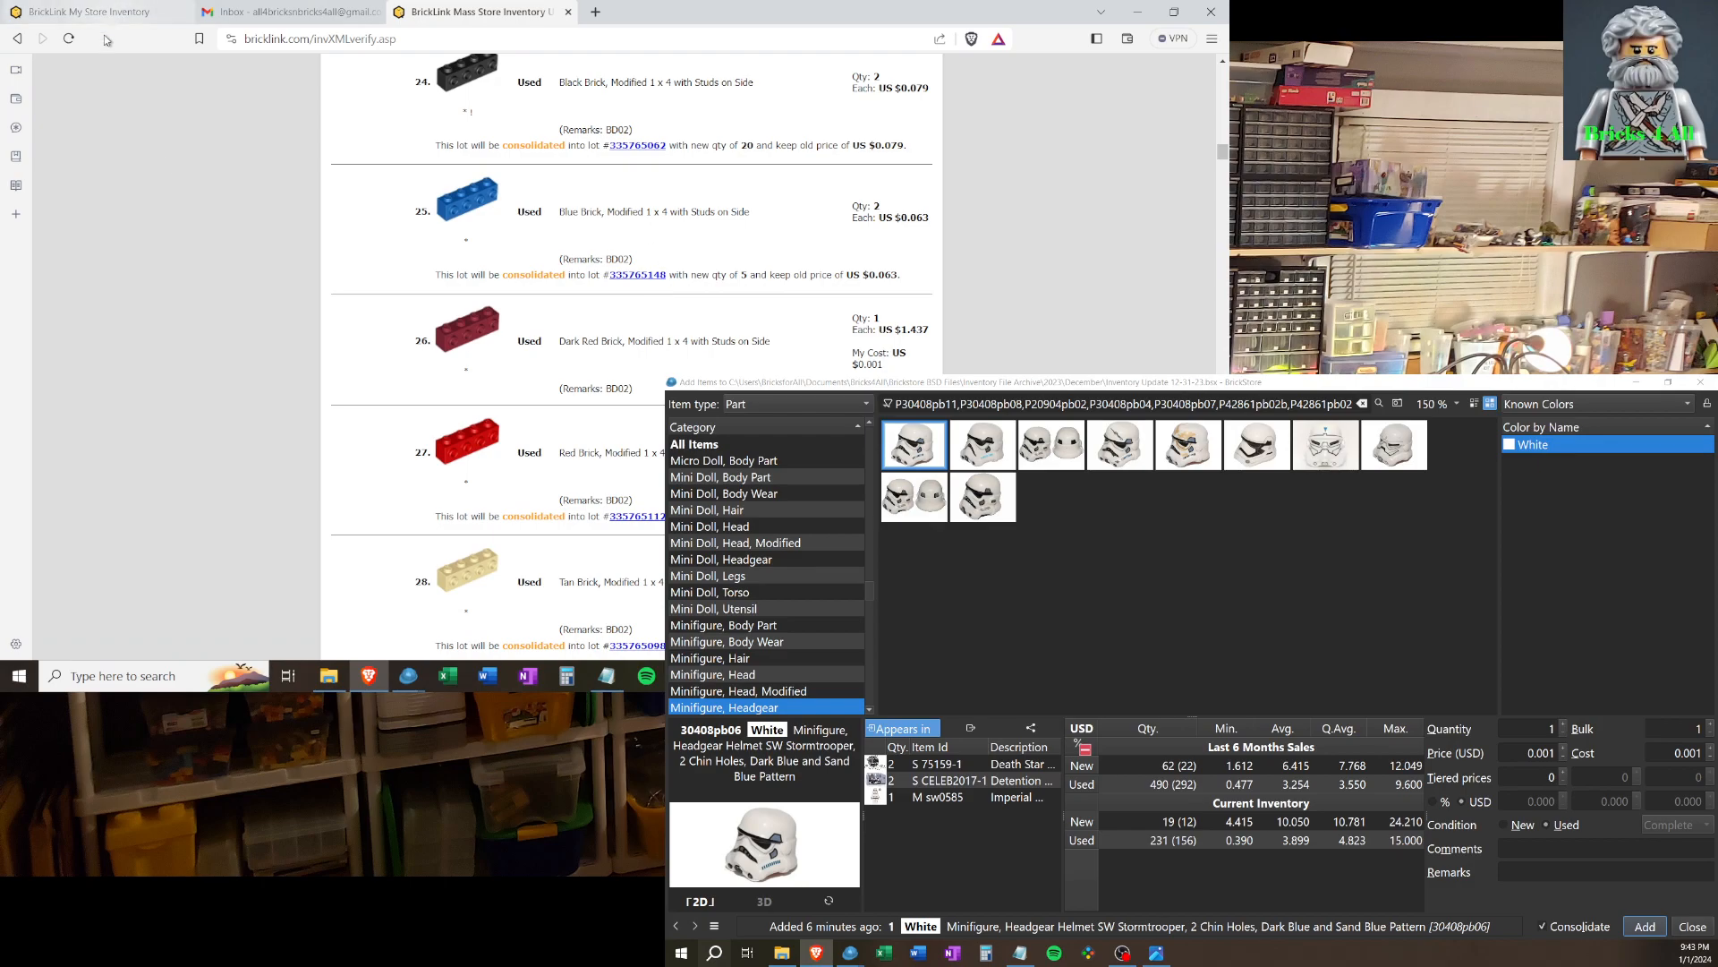
Switch to BrickStore and clear the 30408PB filter from the Store 1/1/2024 9:11 PM document.
{"action": "left_click", "coordinate": [324, 605]}
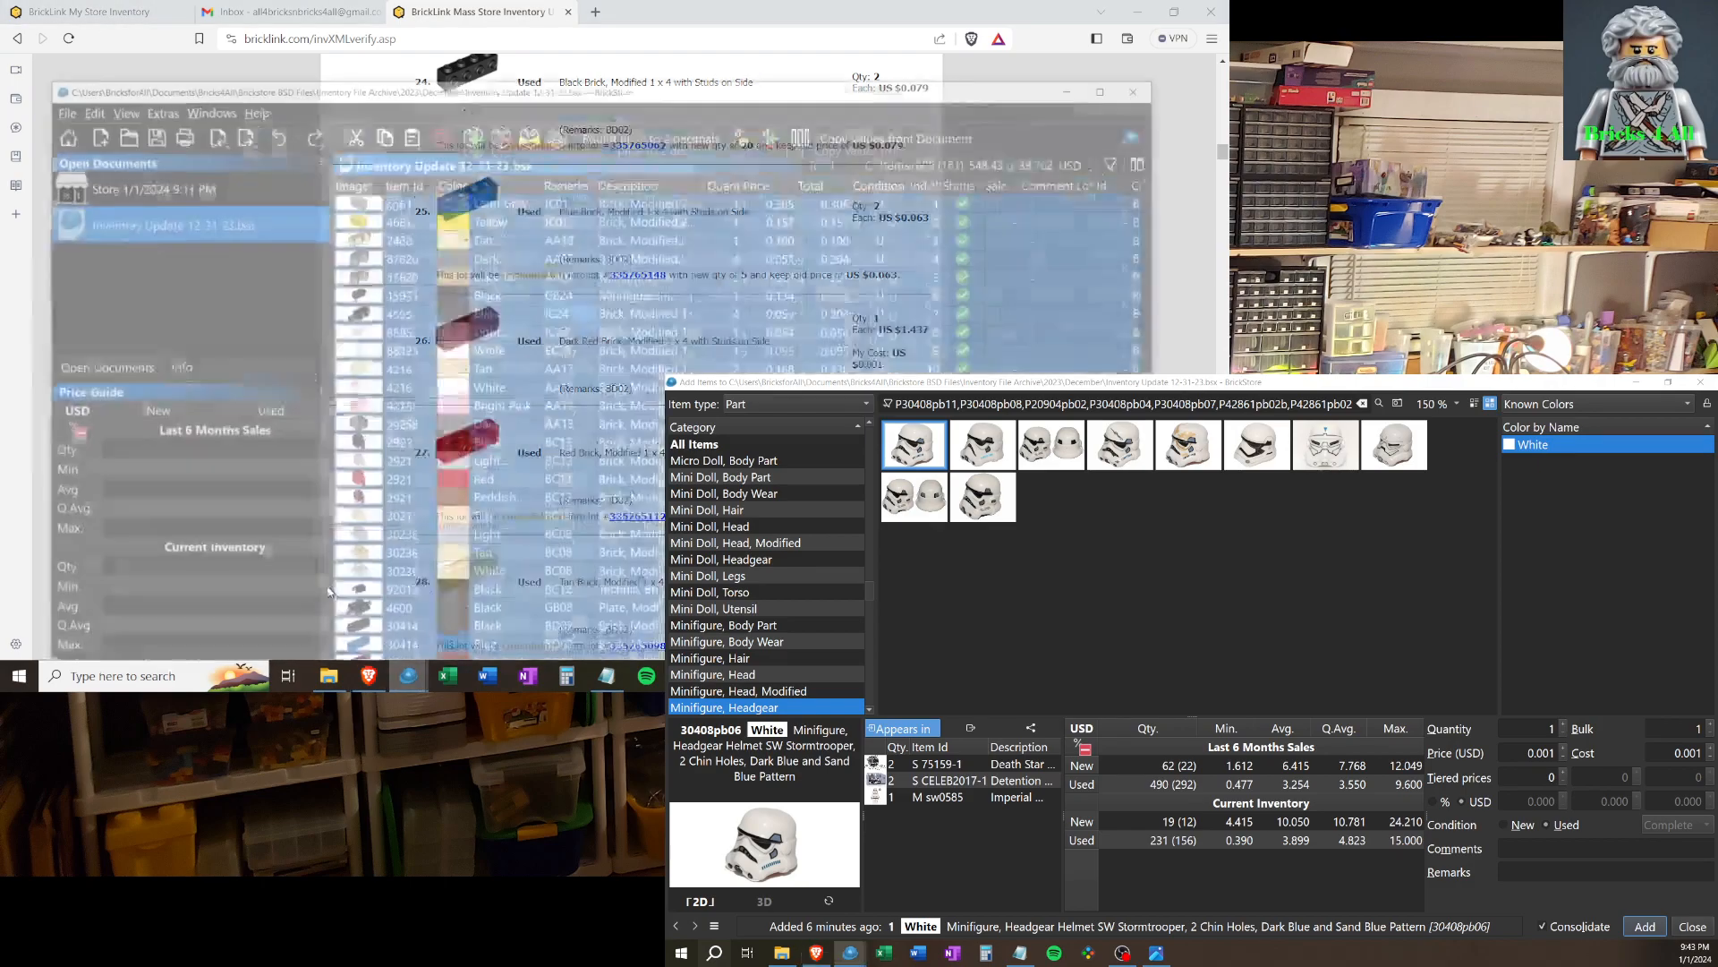
{"action": "left_click", "coordinate": [146, 114]}
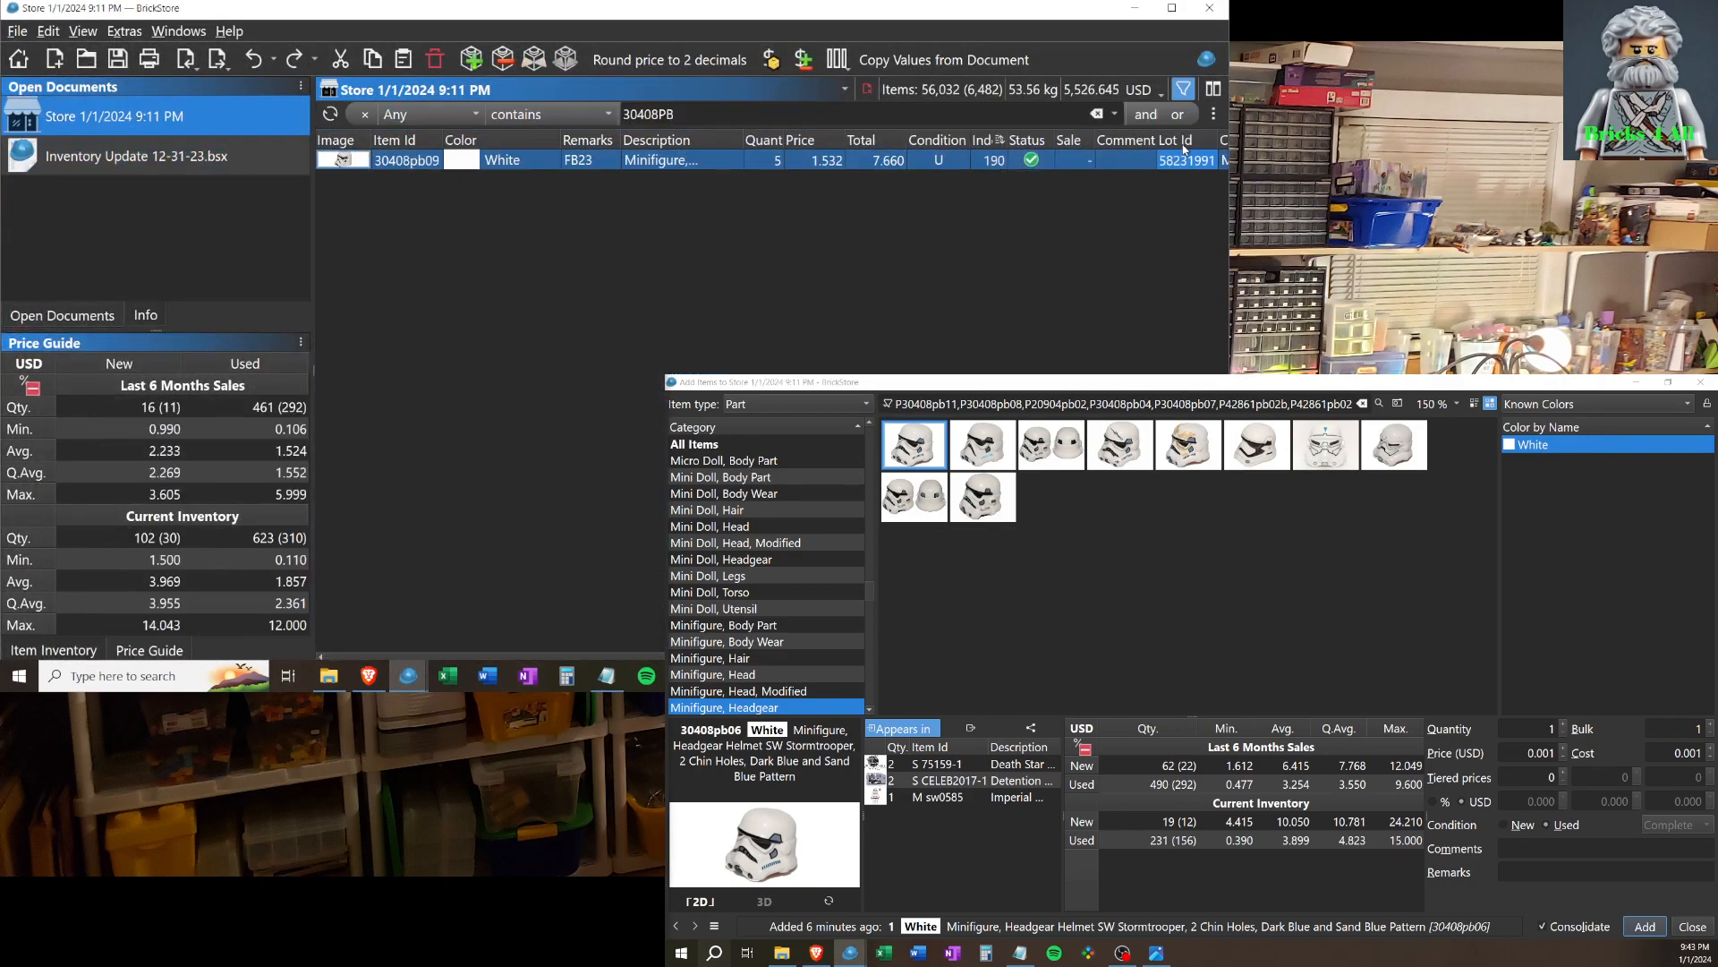
{"action": "key", "text": "ctrl+f"}
{"action": "key", "text": "BackSpace"}
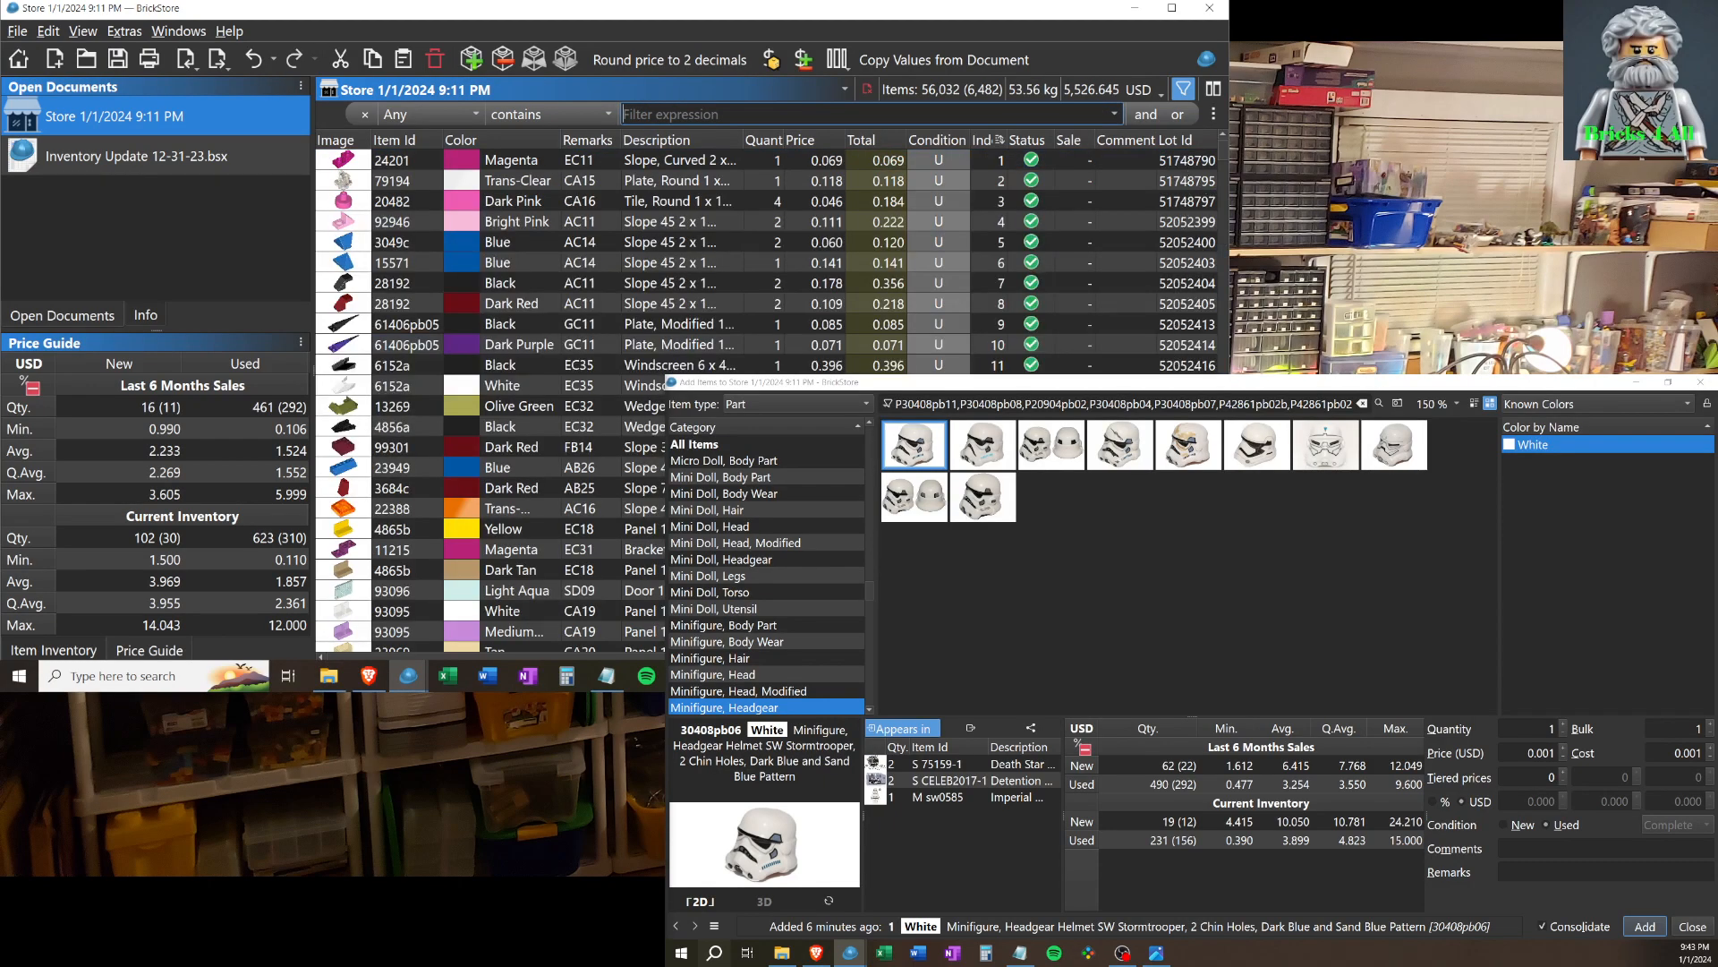
{"action": "left_click_drag", "start_coordinate": [626, 488], "coordinate": [626, 529]}
{"action": "left_click", "coordinate": [626, 549]}
Compare the lots of Inventory Update 12-31-23 with the store document and return to the BrickLink verification page.
{"action": "left_click", "coordinate": [71, 159]}
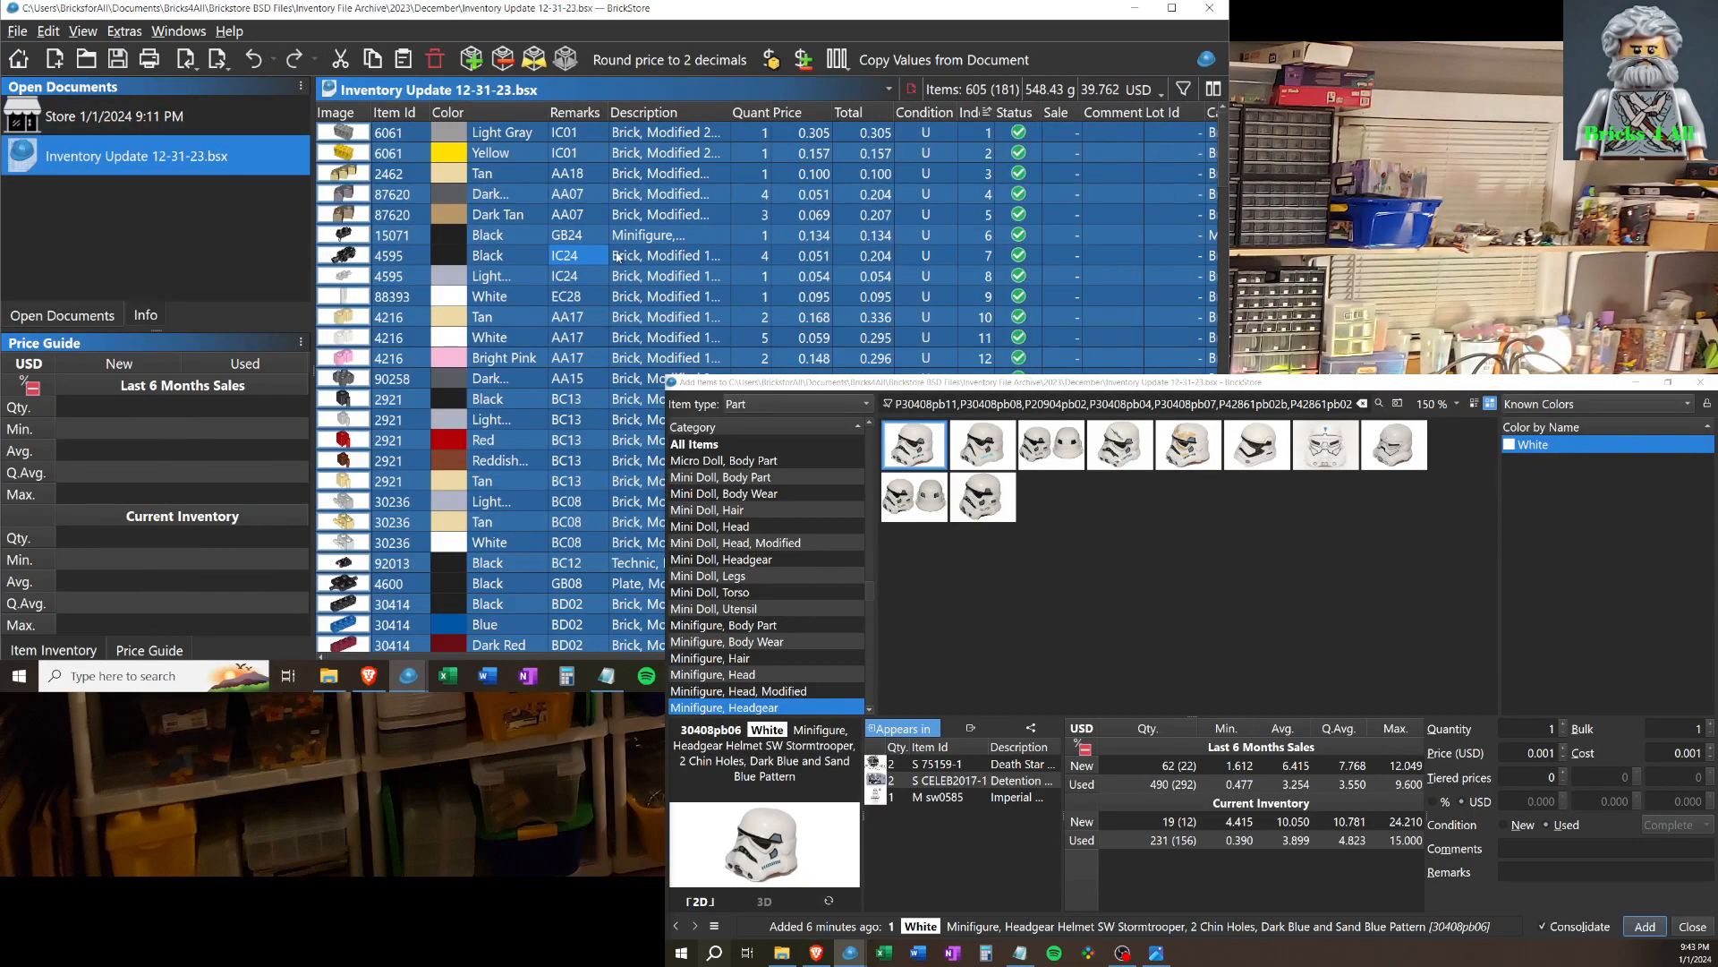
{"action": "left_click", "coordinate": [787, 235]}
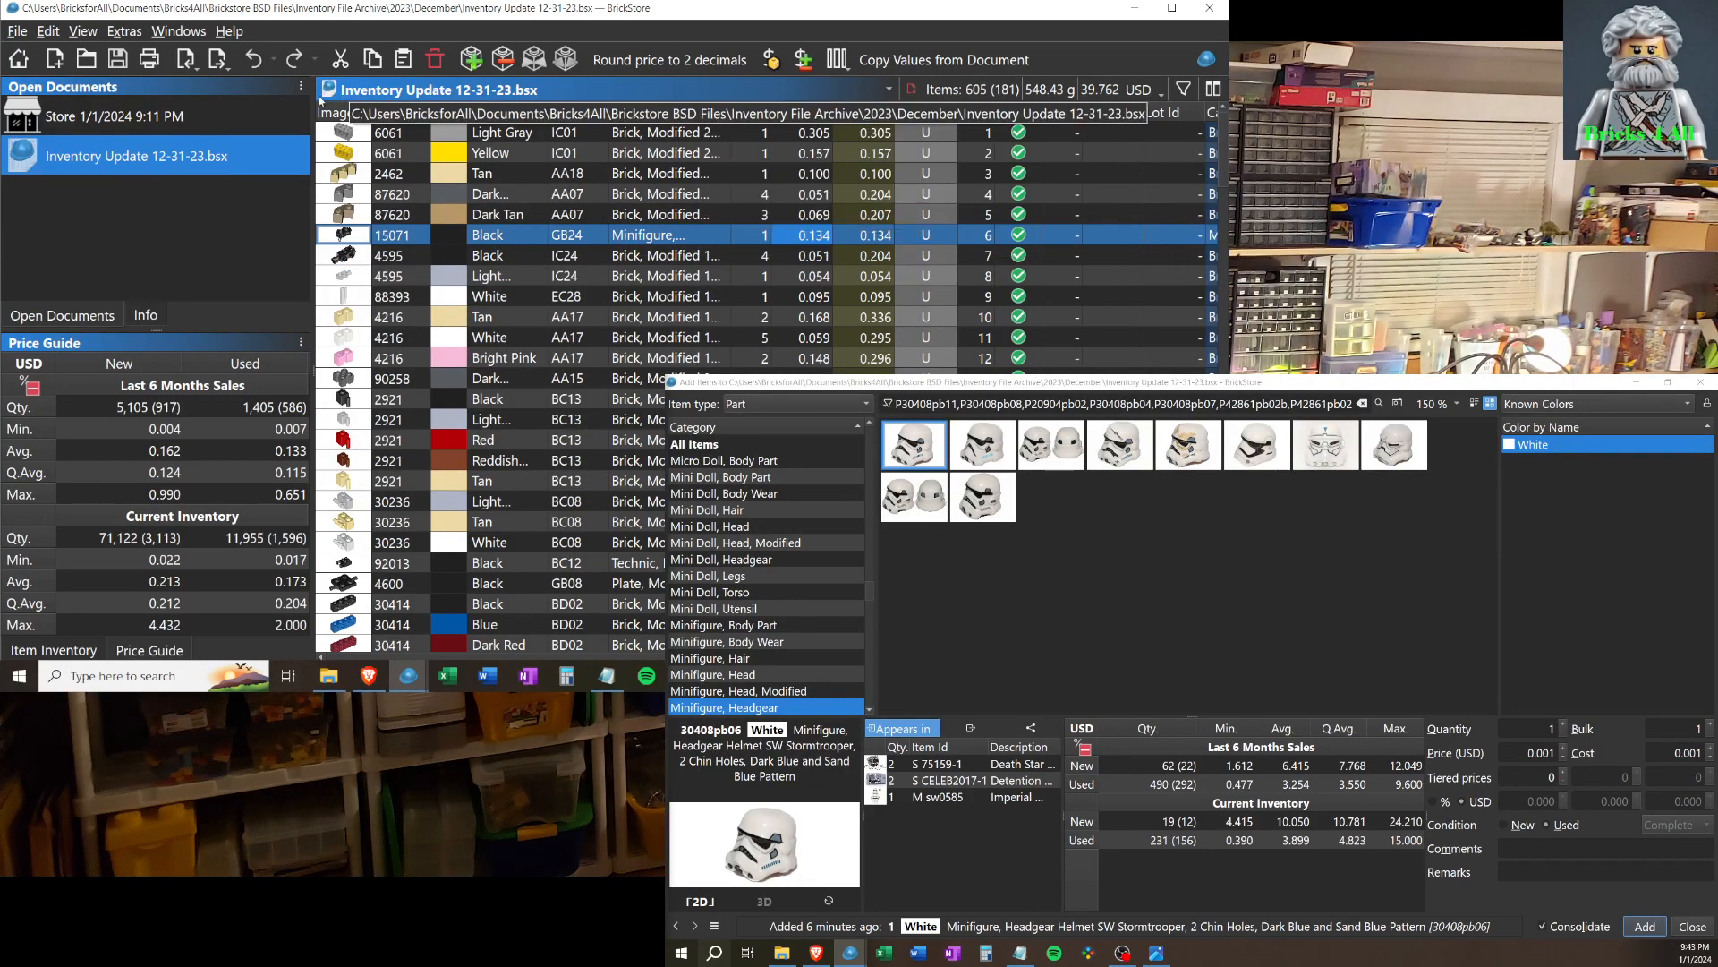
{"action": "left_click", "coordinate": [143, 117]}
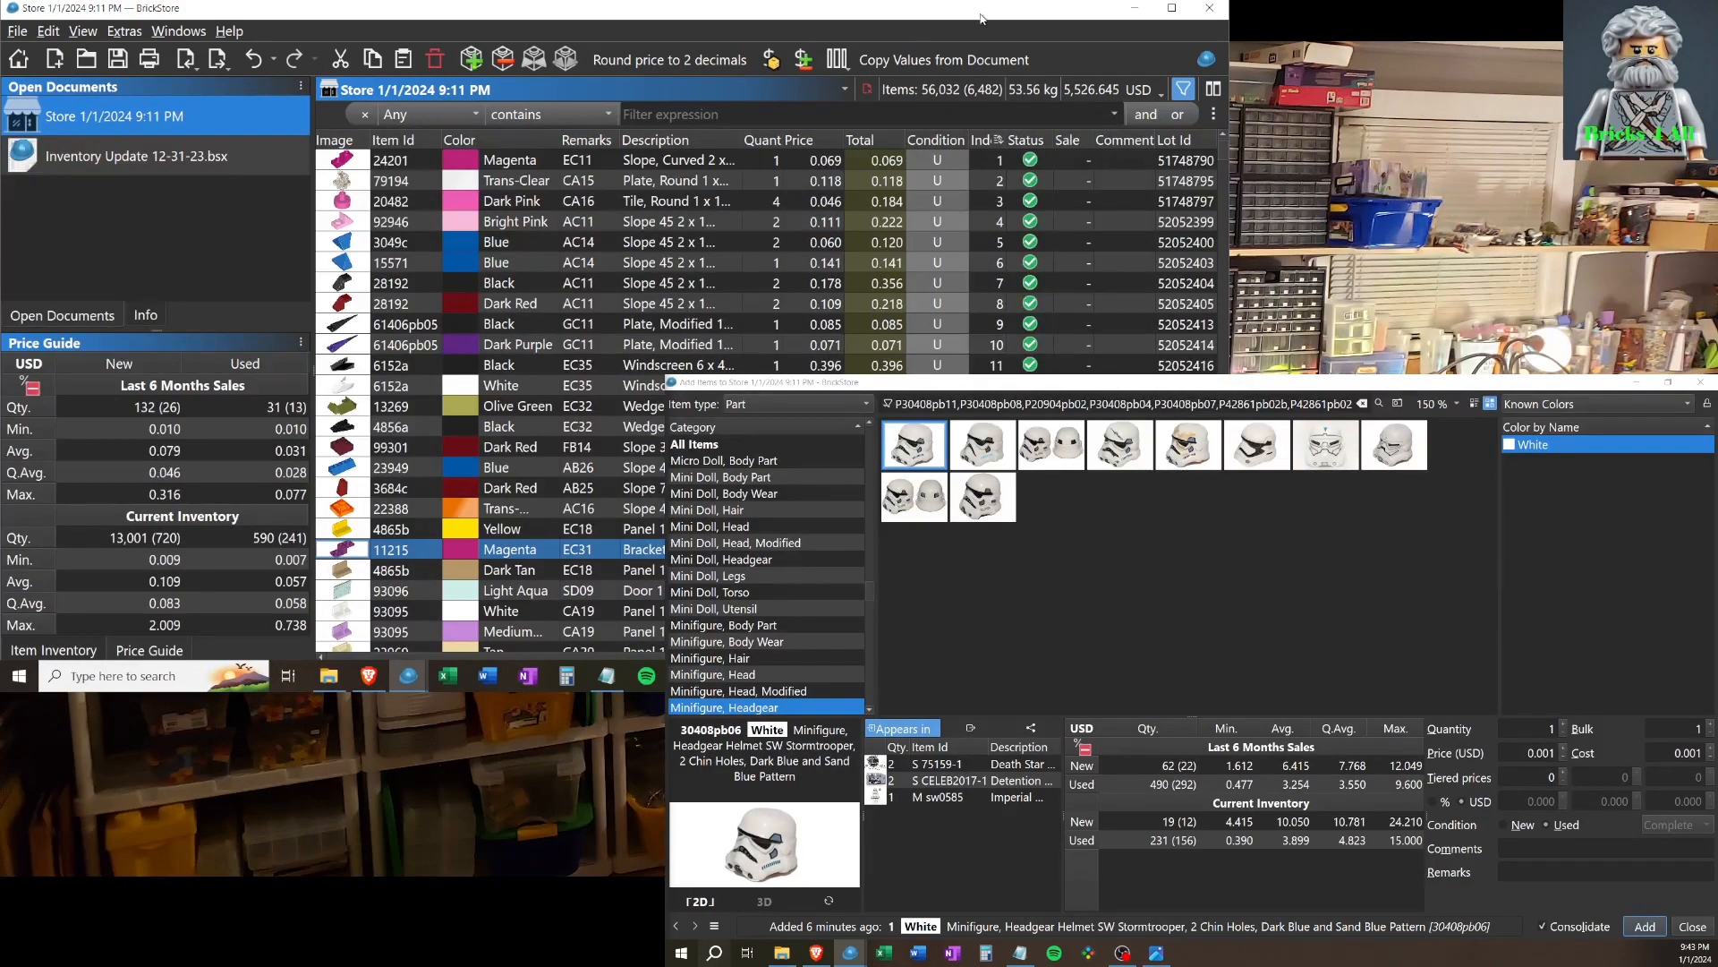
{"action": "left_click", "coordinate": [1135, 8]}
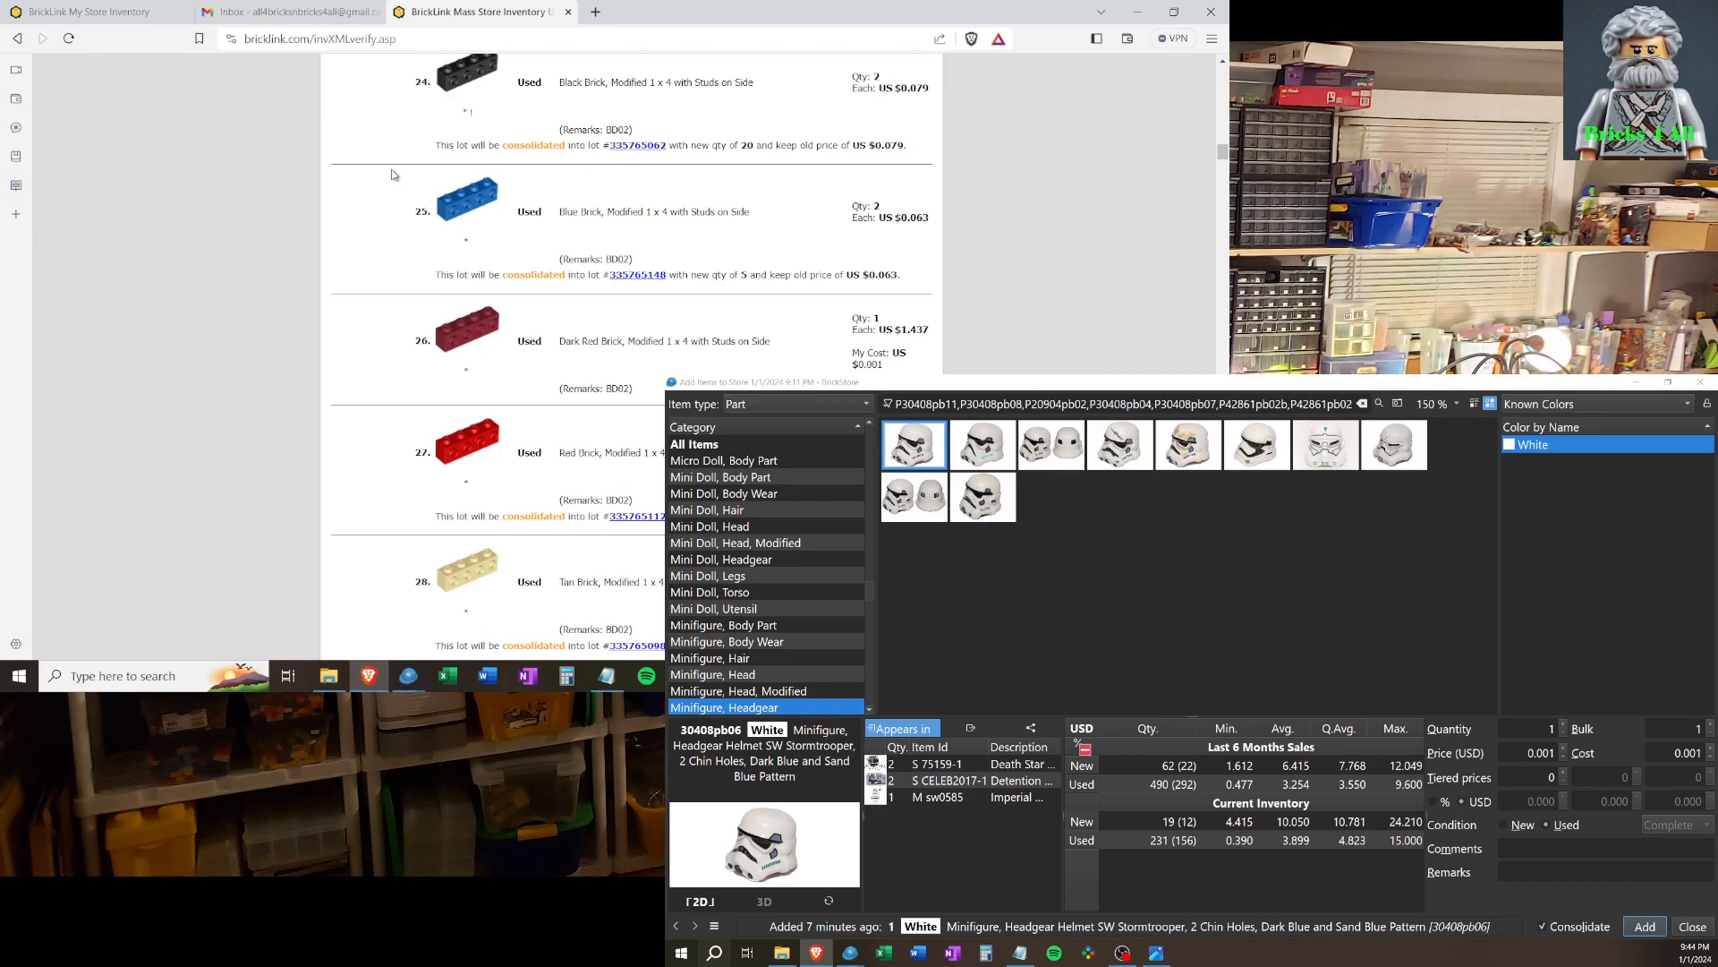
Review the remaining lots through the end of the verification list and upload the file to the store inventory.
{"action": "scroll", "coordinate": [390, 171], "scroll_direction": "down", "scroll_amount": 4}
{"action": "scroll", "coordinate": [389, 175], "scroll_direction": "down", "scroll_amount": 20}
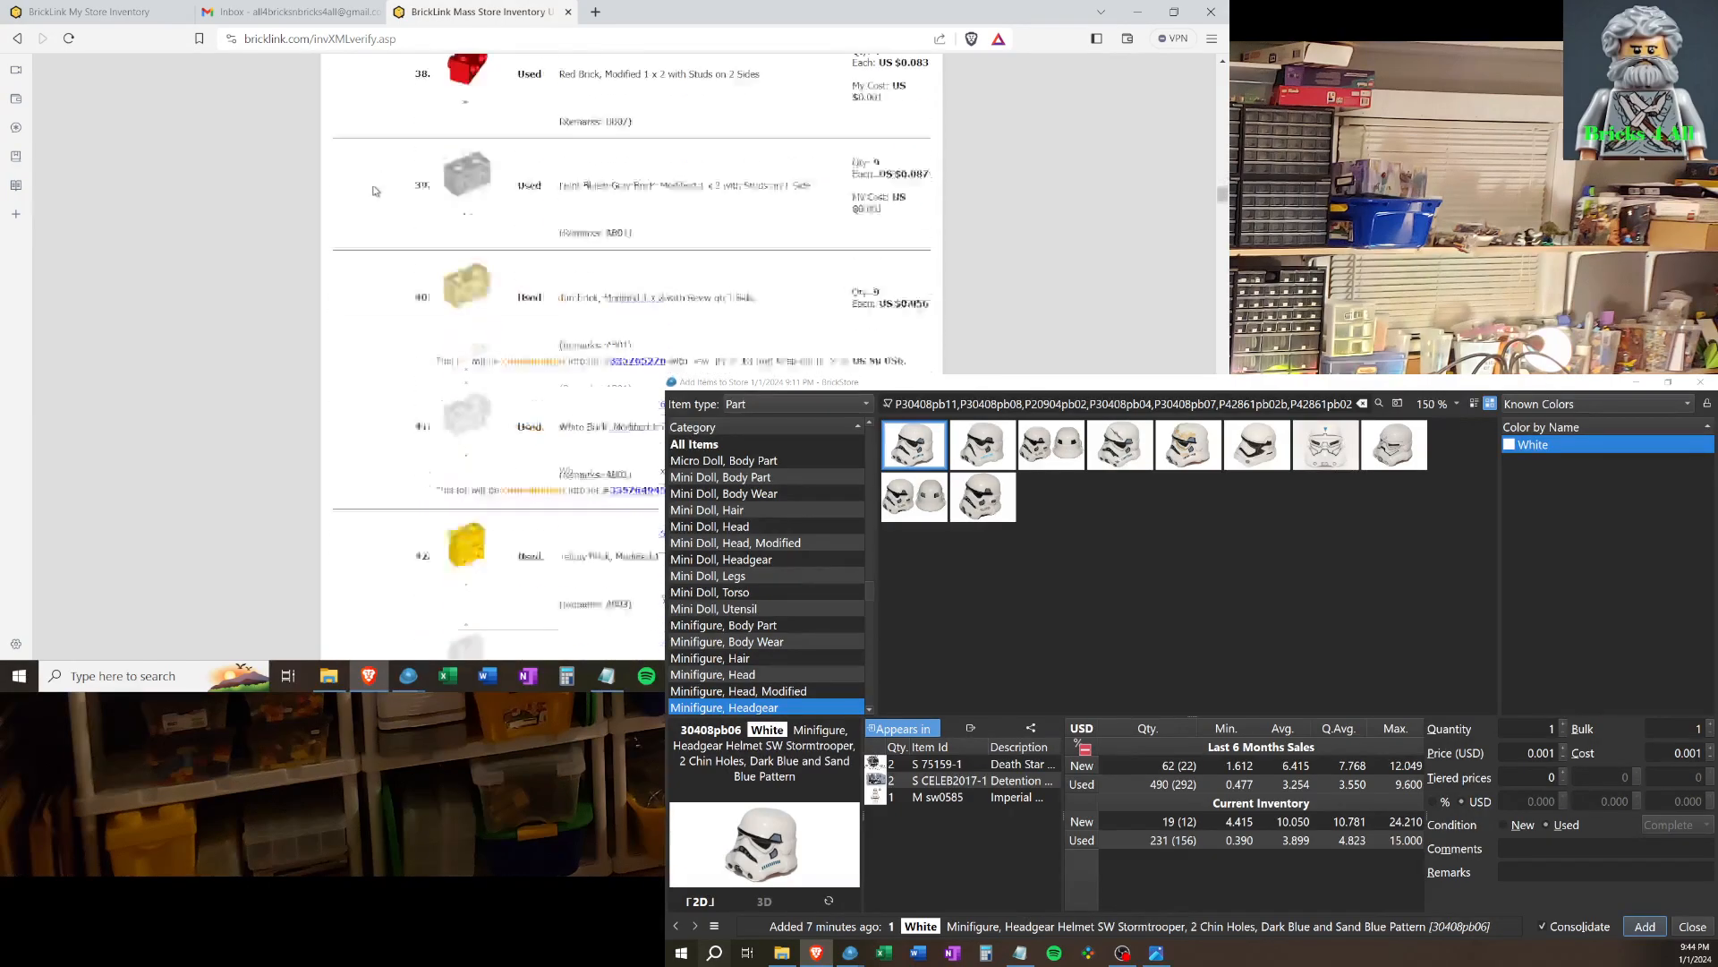
{"action": "scroll", "coordinate": [363, 205], "scroll_direction": "down", "scroll_amount": 20}
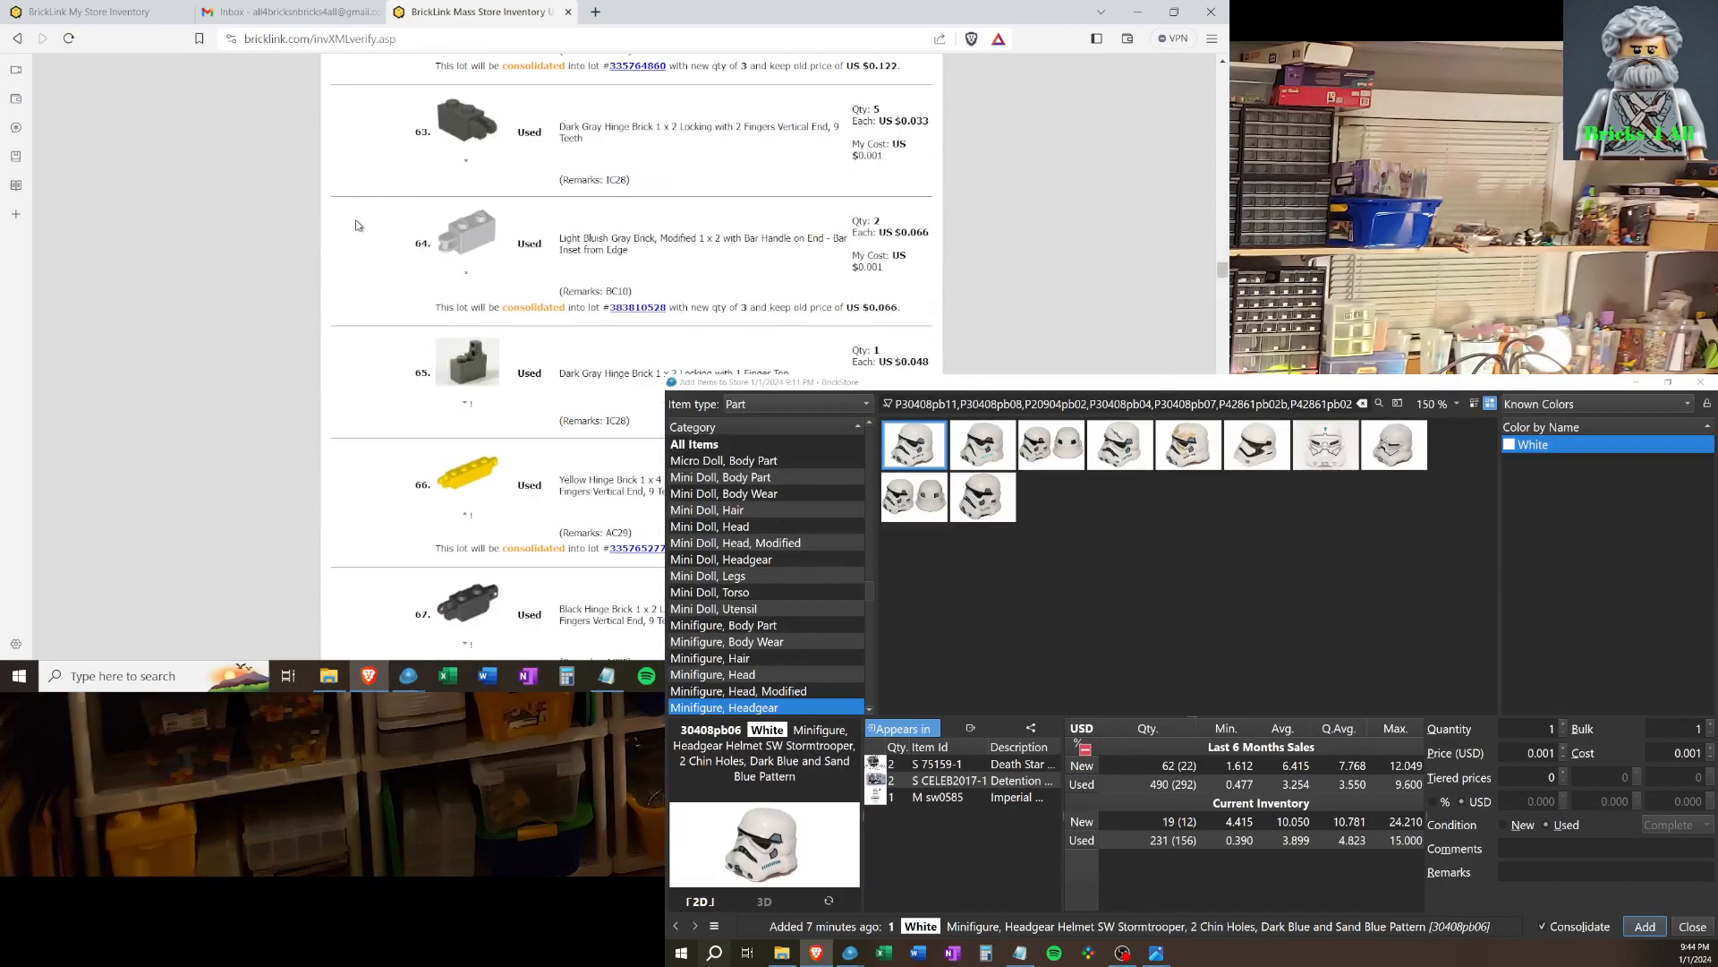
{"action": "left_click_drag", "start_coordinate": [1222, 283], "coordinate": [1223, 643]}
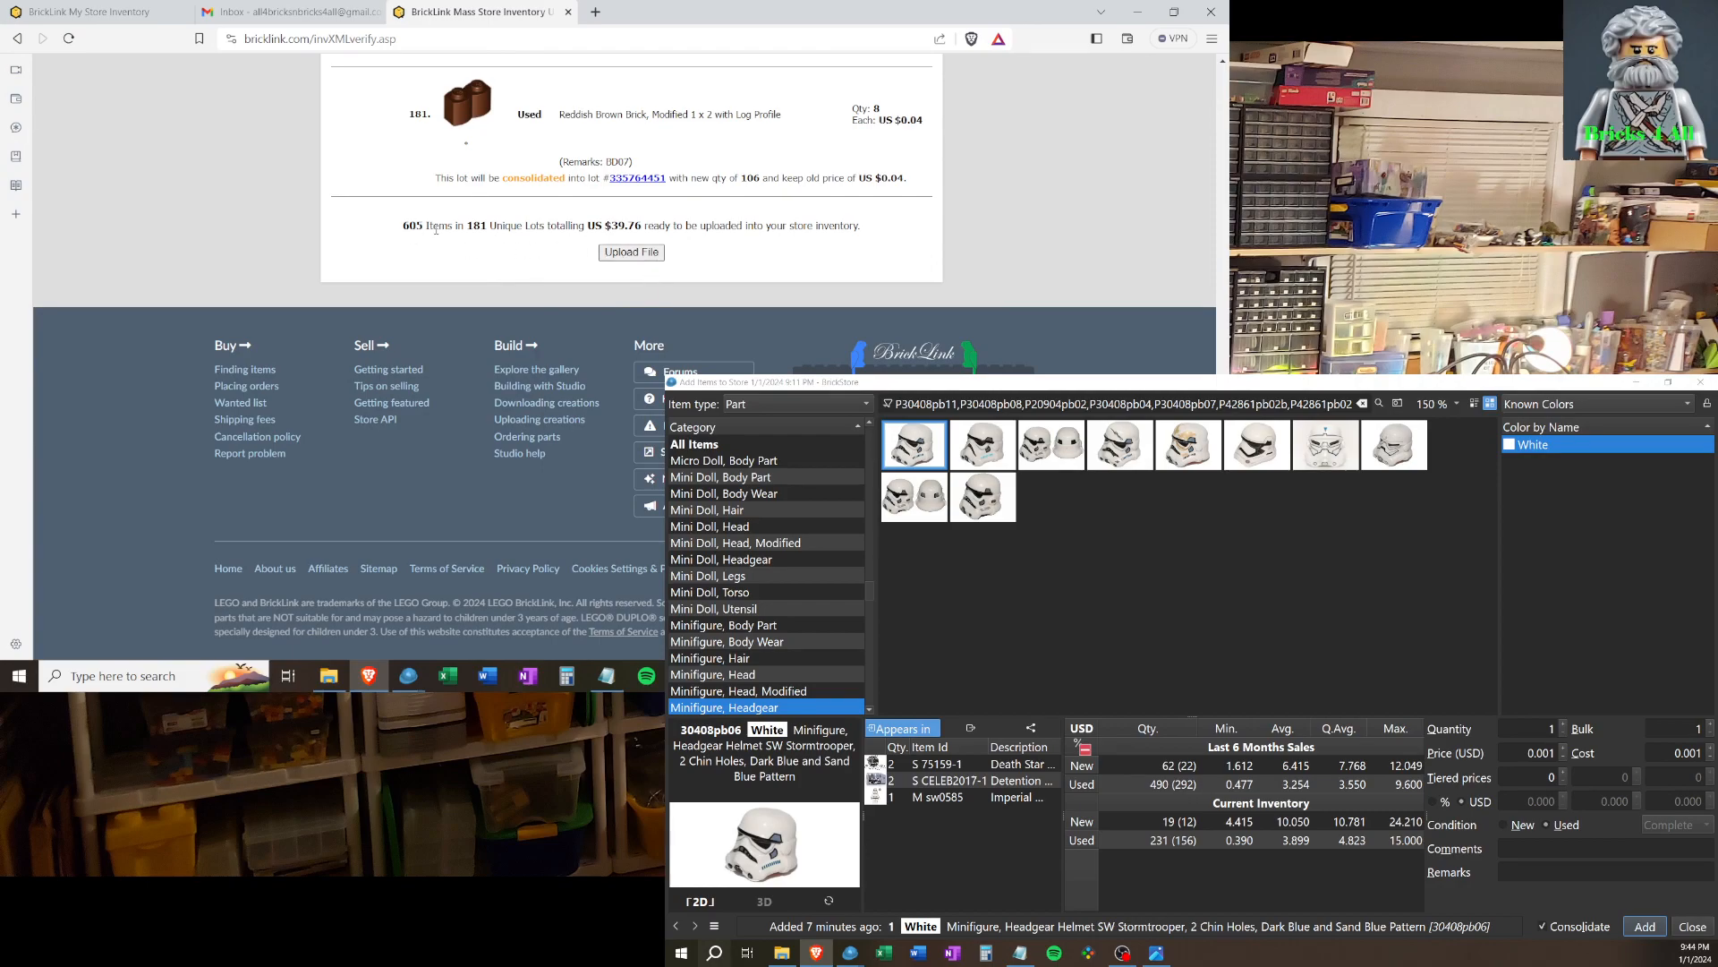
{"action": "left_click", "coordinate": [615, 254]}
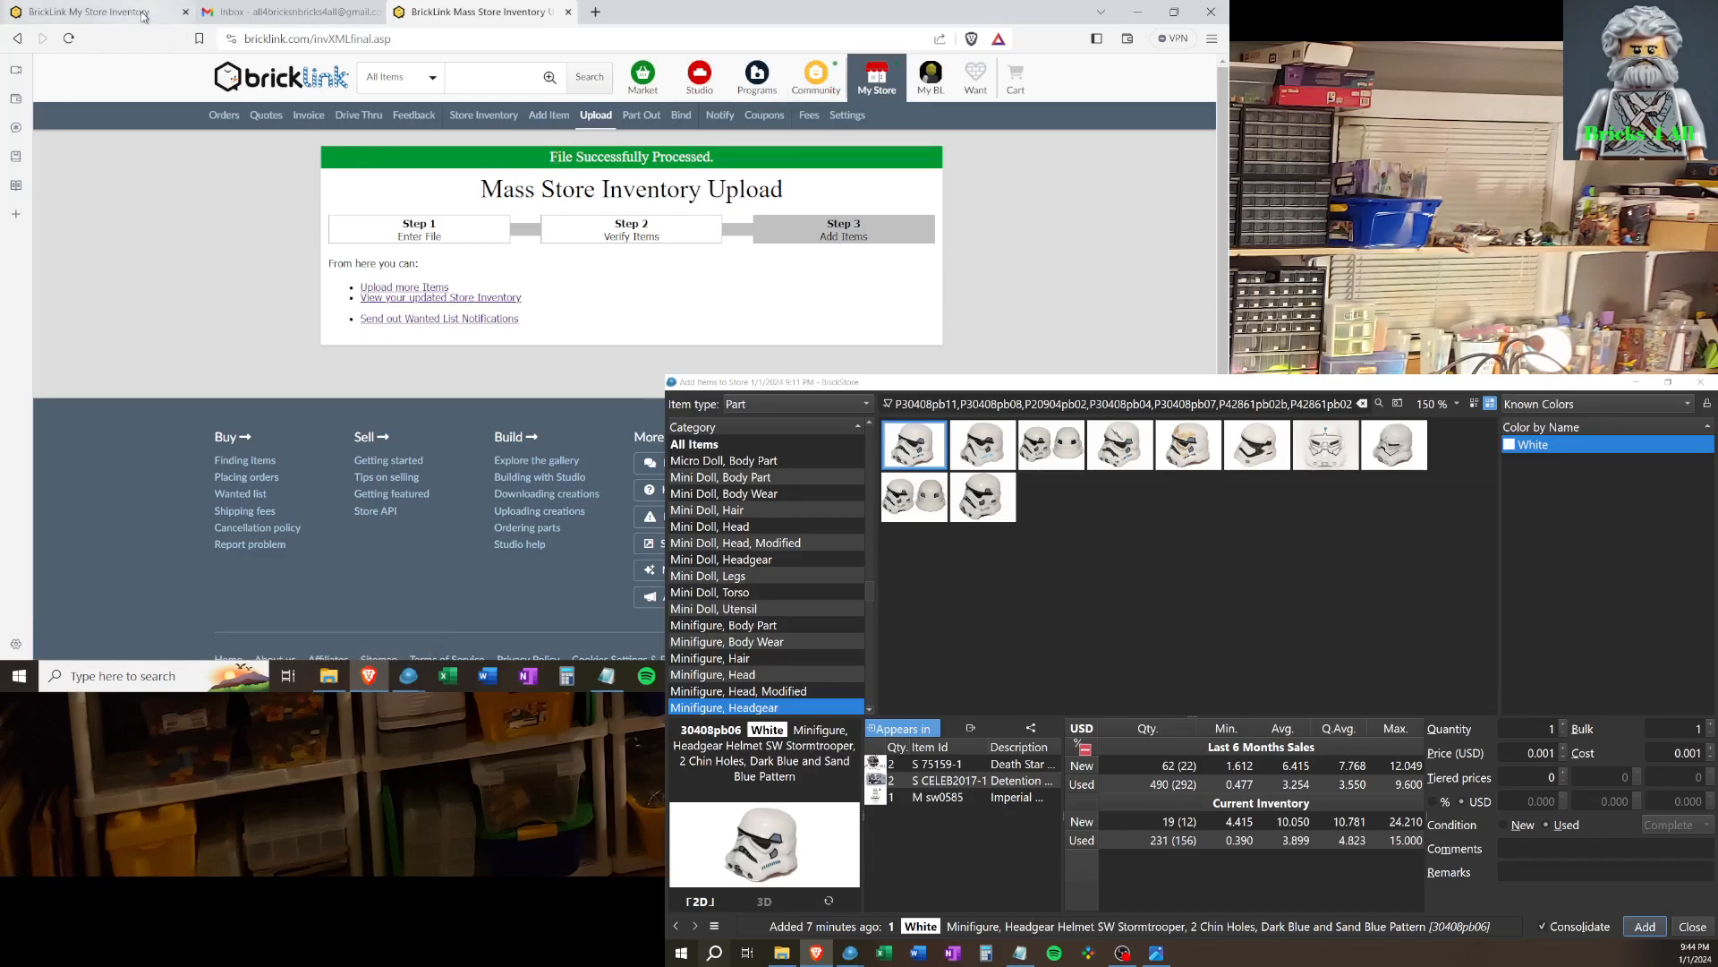
Open the My Store Inventory page and close the Mass Store Inventory Upload page.
{"action": "left_click", "coordinate": [853, 87]}
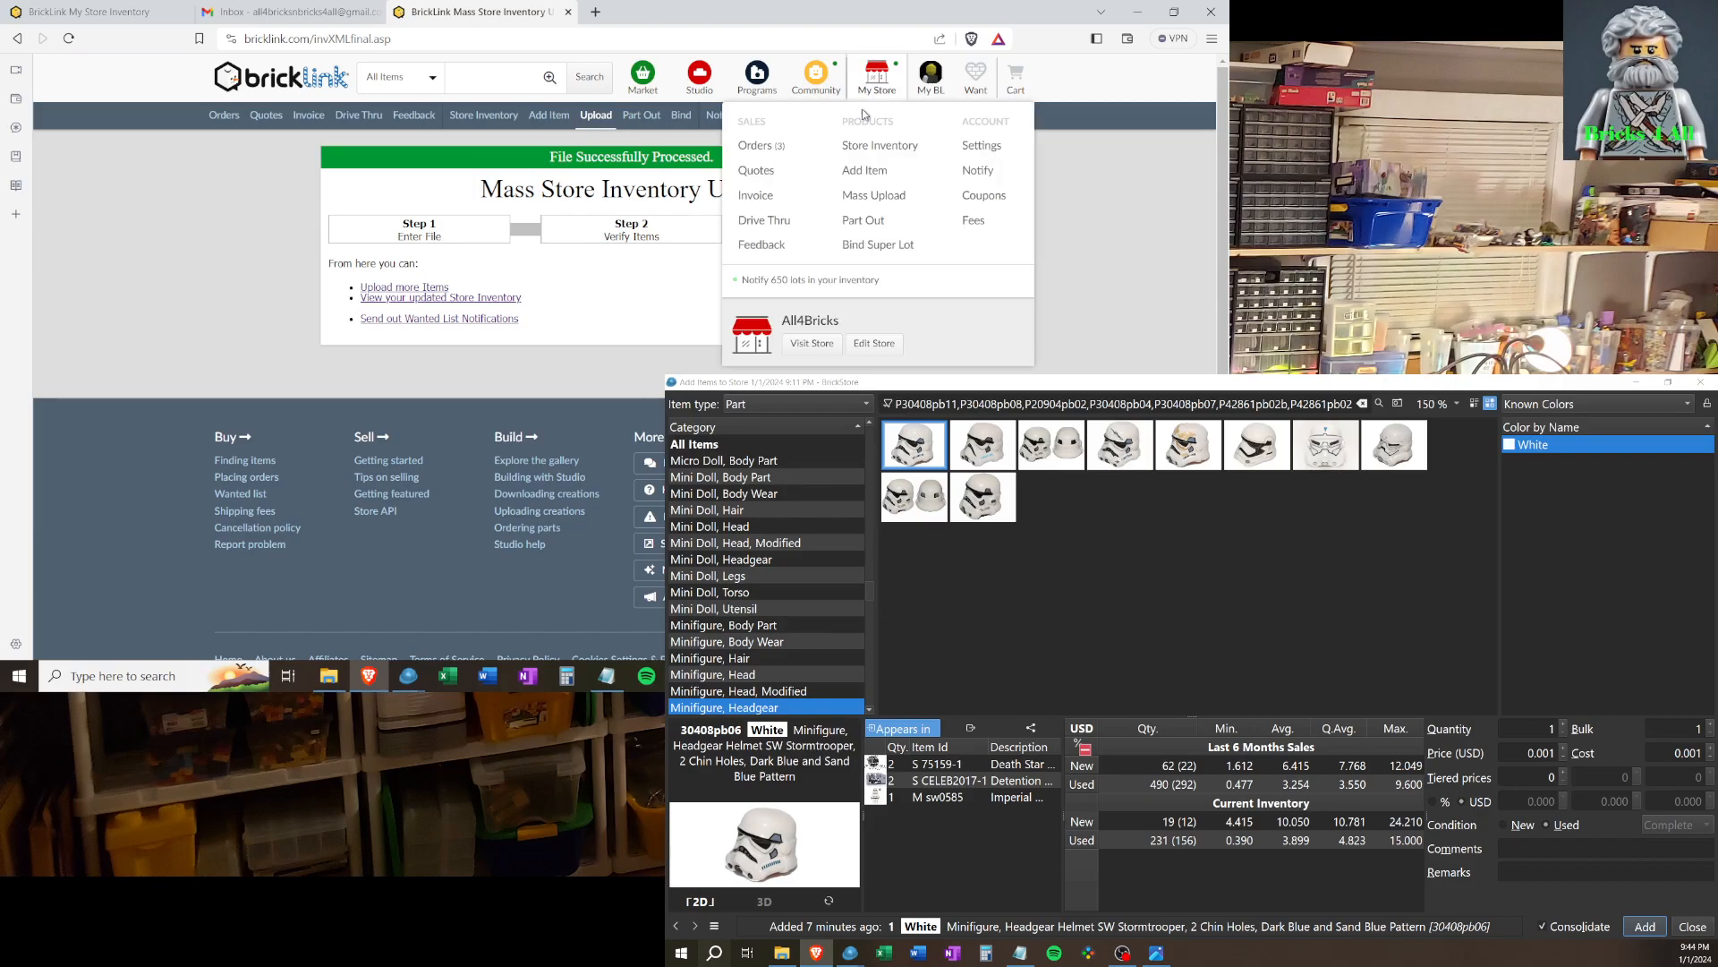
{"action": "left_click", "coordinate": [850, 150]}
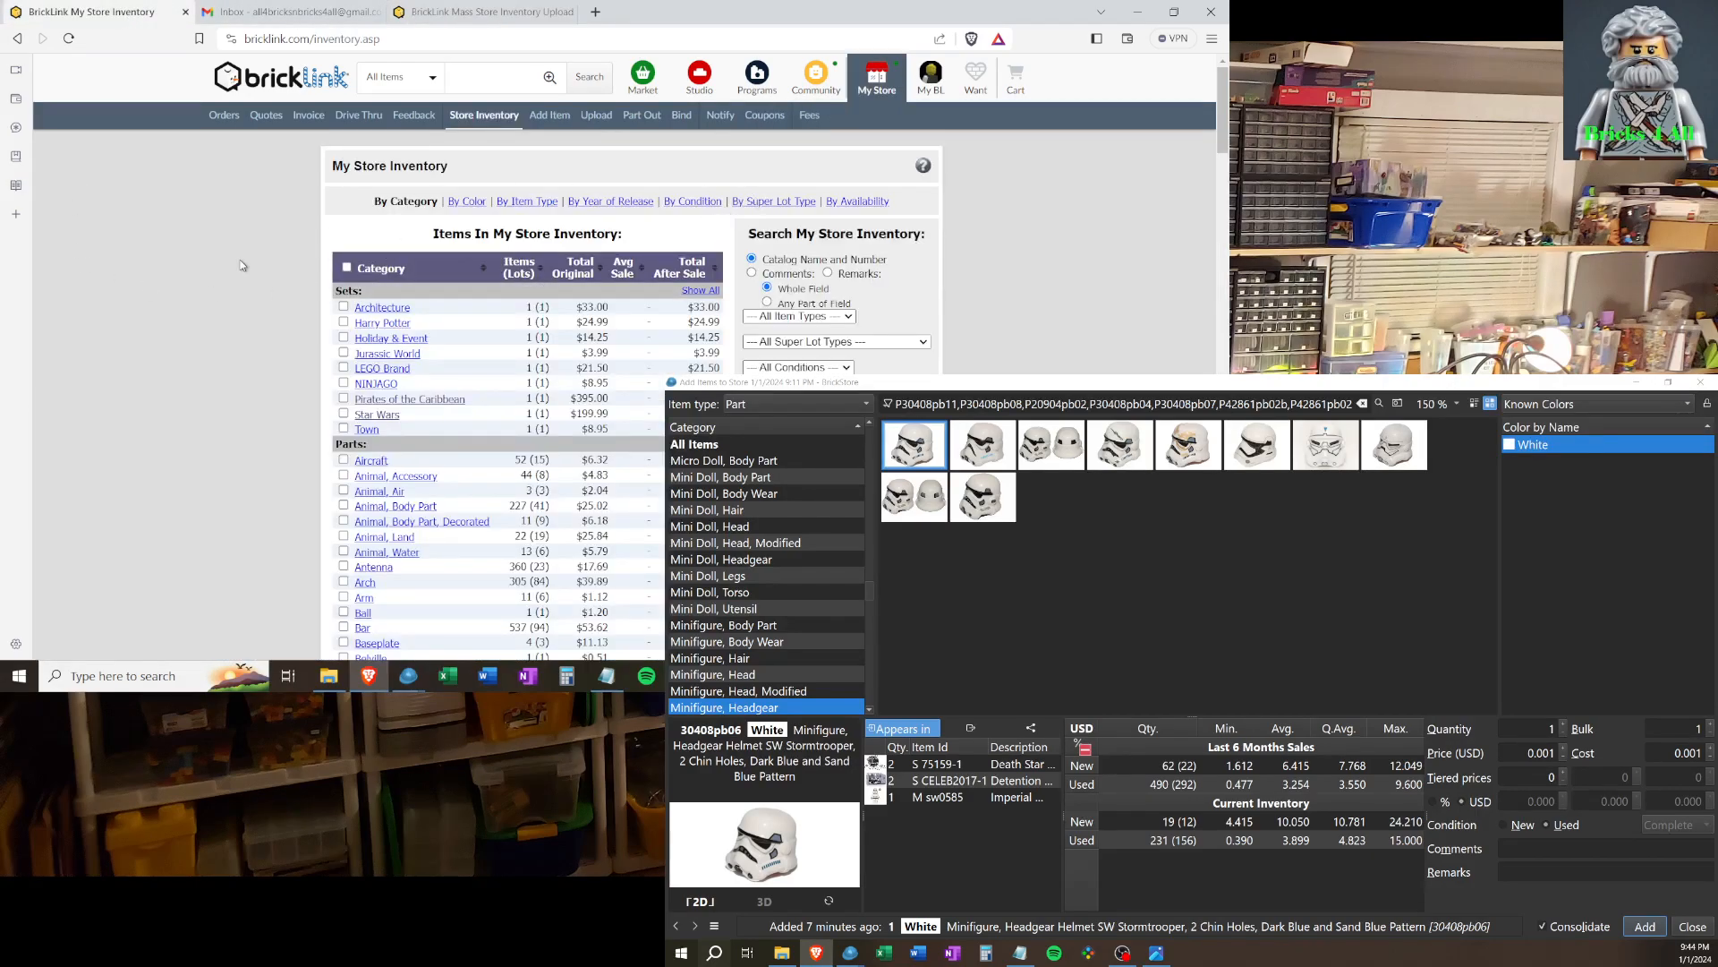
{"action": "left_click", "coordinate": [474, 13]}
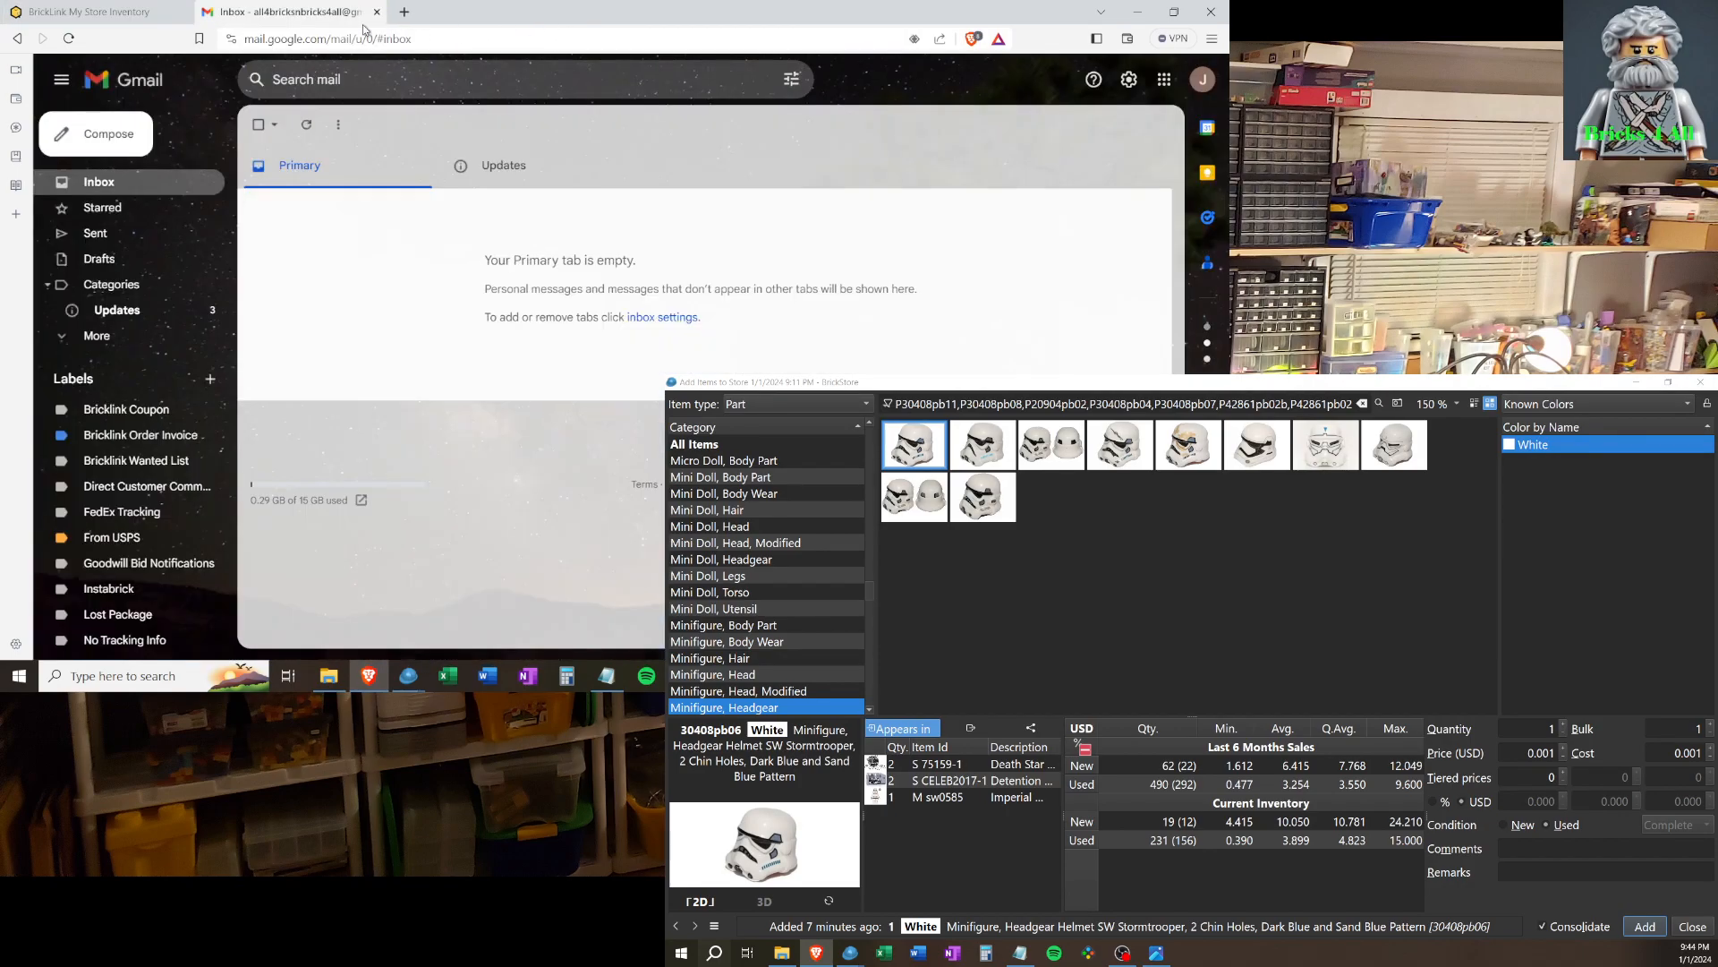
{"action": "left_click", "coordinate": [569, 13]}
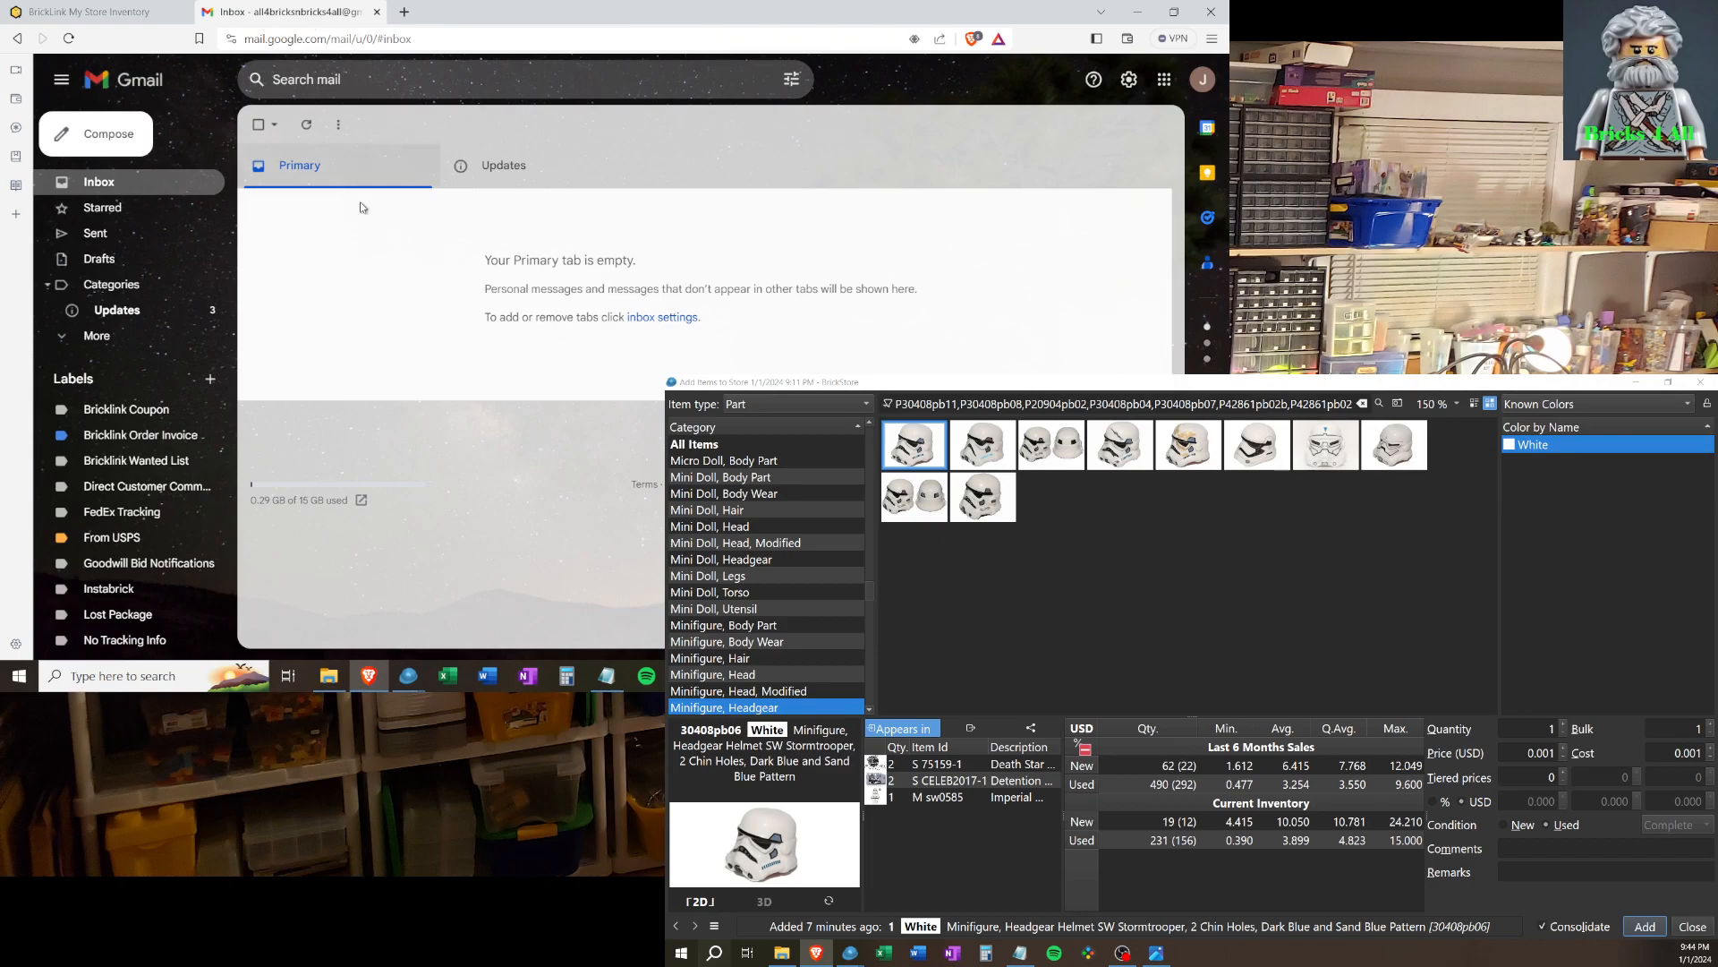
{"action": "left_click", "coordinate": [512, 173]}
{"action": "left_click", "coordinate": [105, 11]}
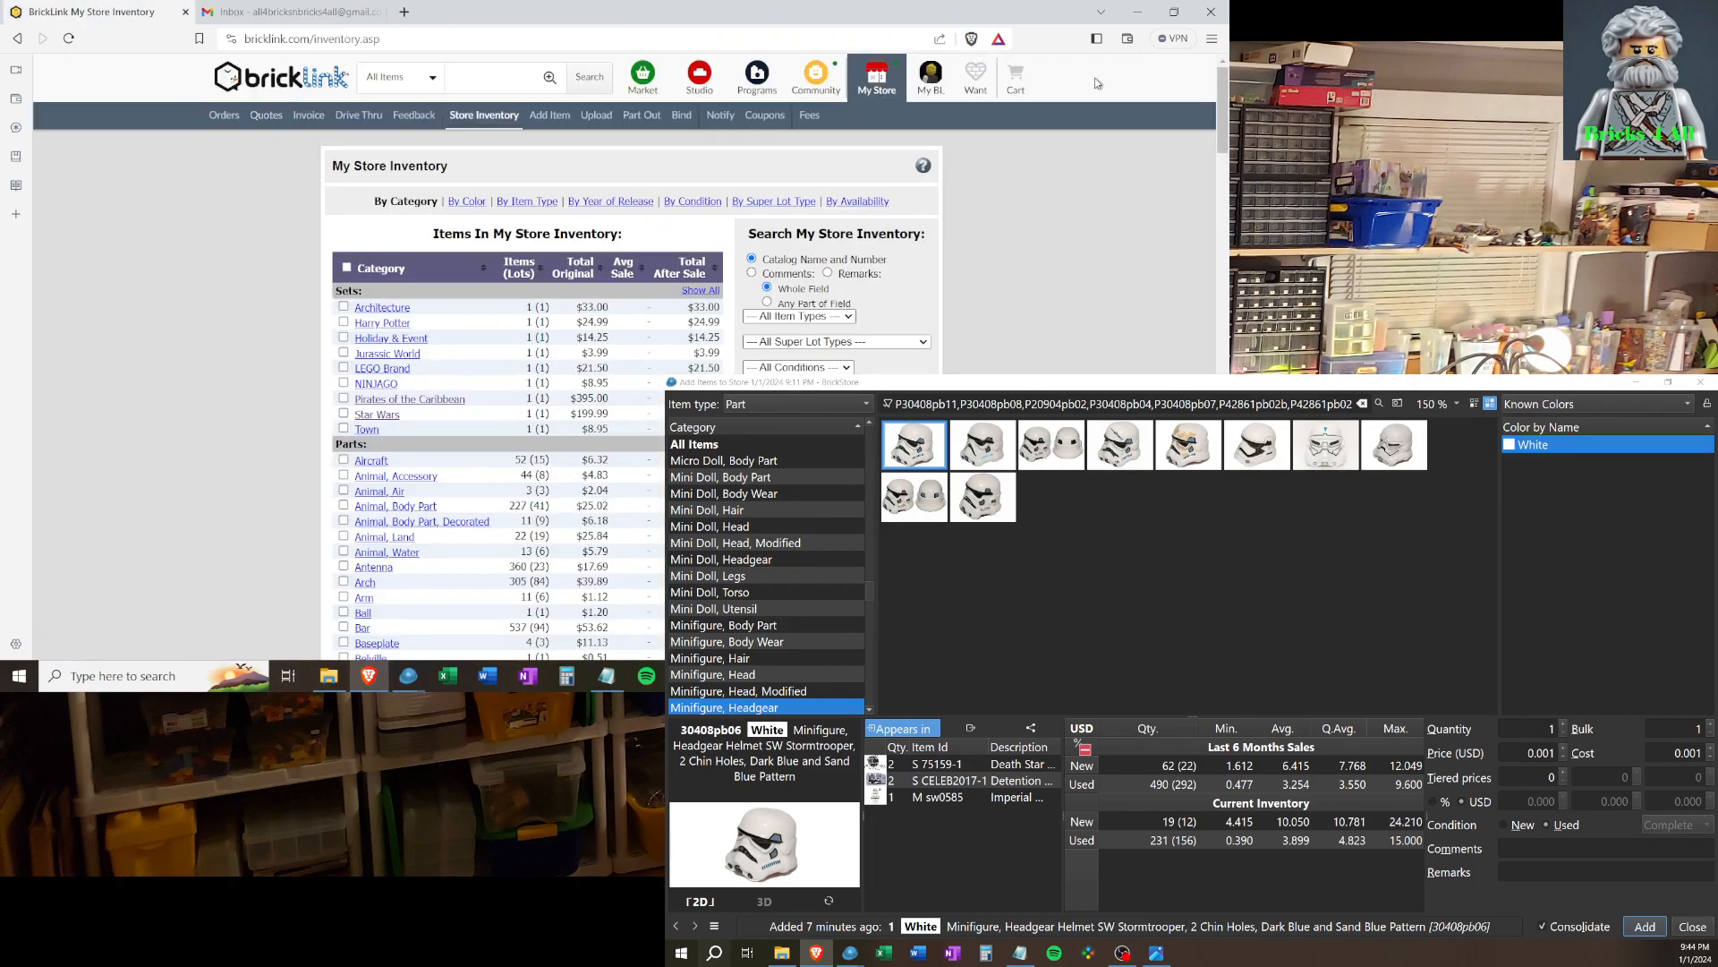
Switch to BrickStore and close the Inventory Update 12-31-23.bsx document.
{"action": "left_click", "coordinate": [1137, 12]}
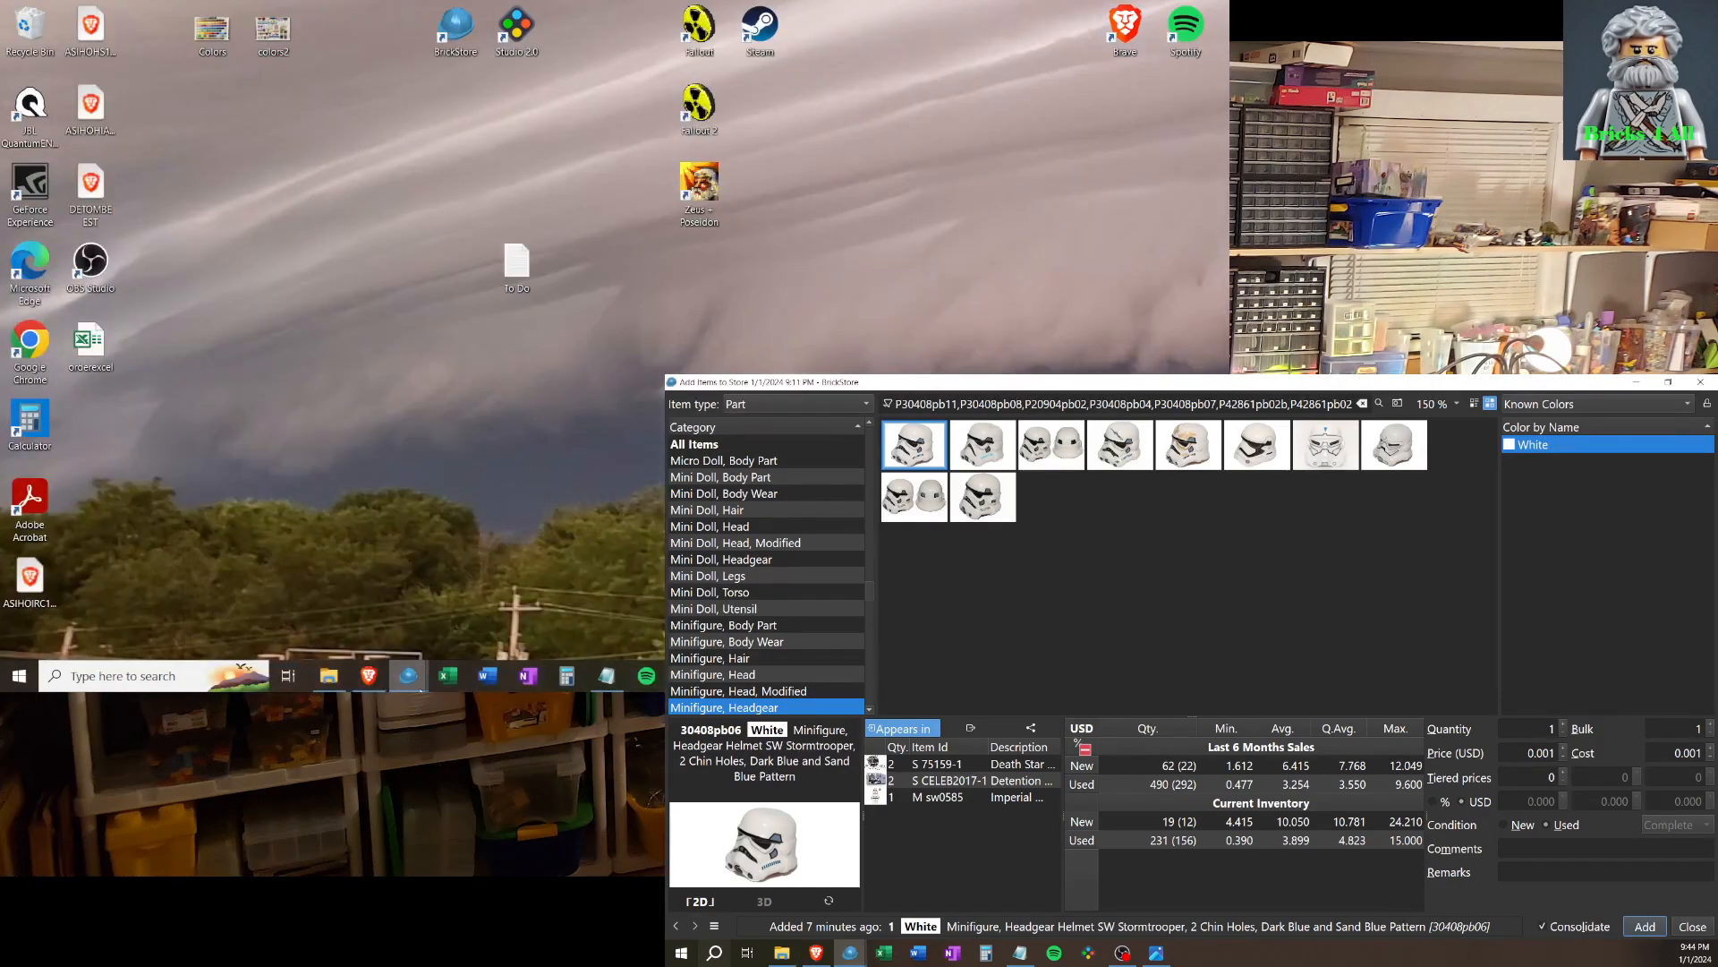
{"action": "mouse_move", "coordinate": [408, 677]}
{"action": "left_click", "coordinate": [388, 571]}
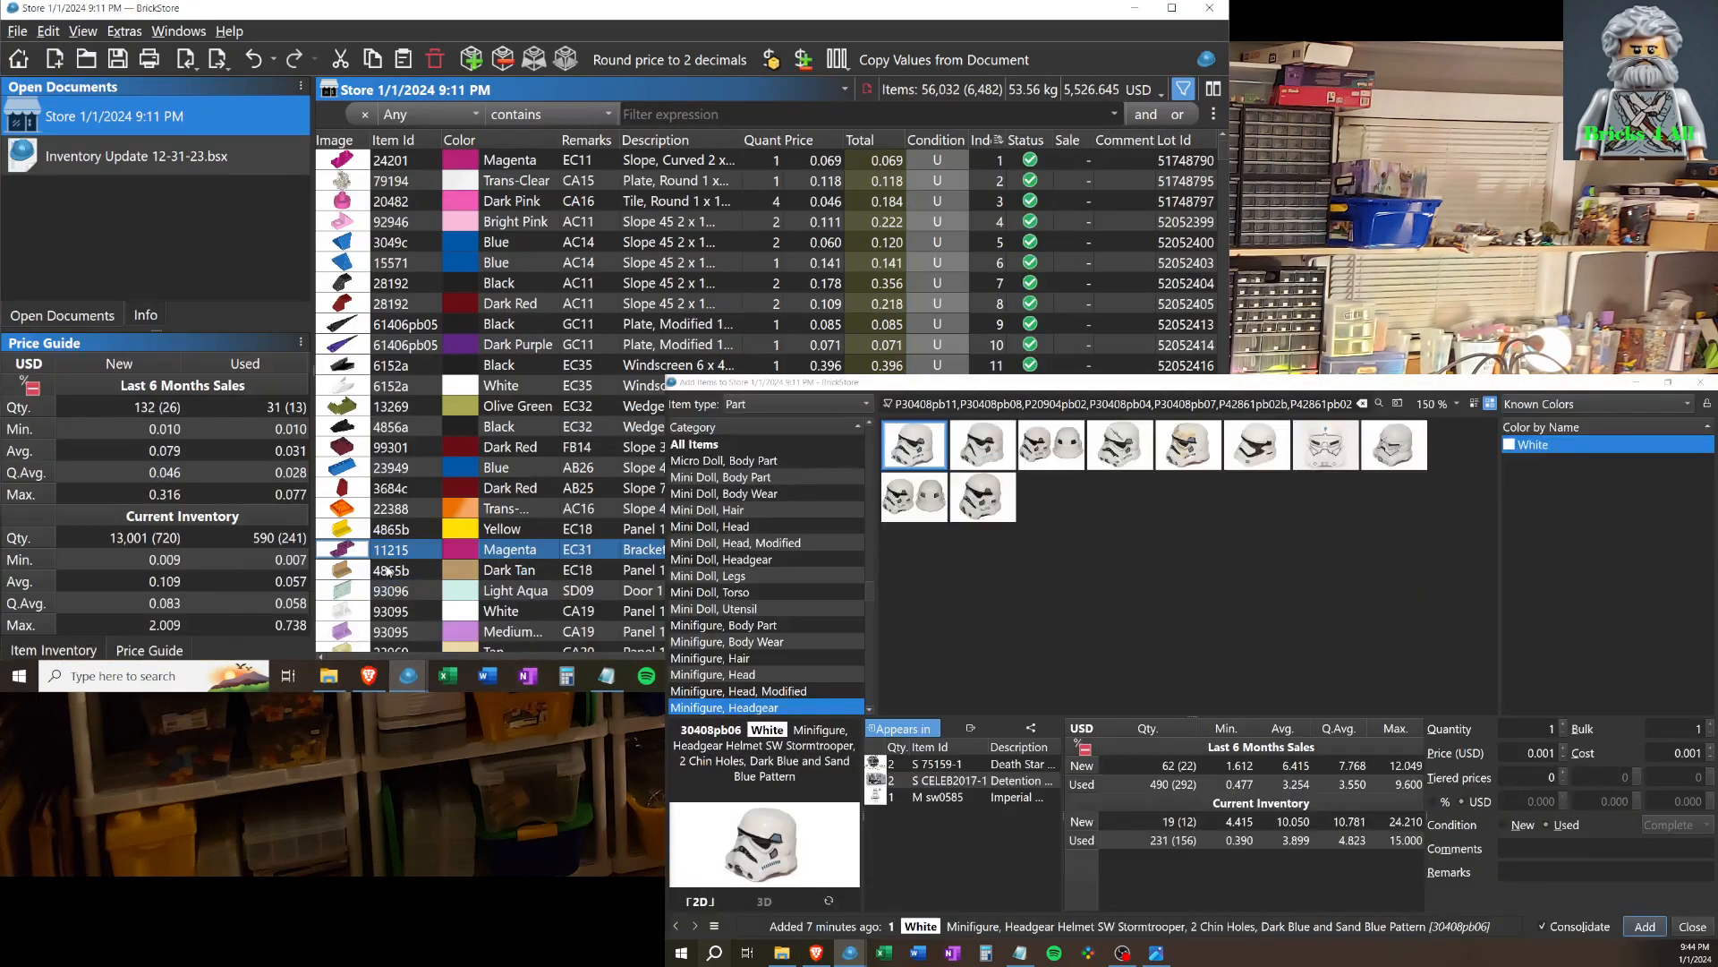
{"action": "left_click", "coordinate": [153, 165]}
{"action": "right_click", "coordinate": [150, 165]}
{"action": "left_click", "coordinate": [187, 174]}
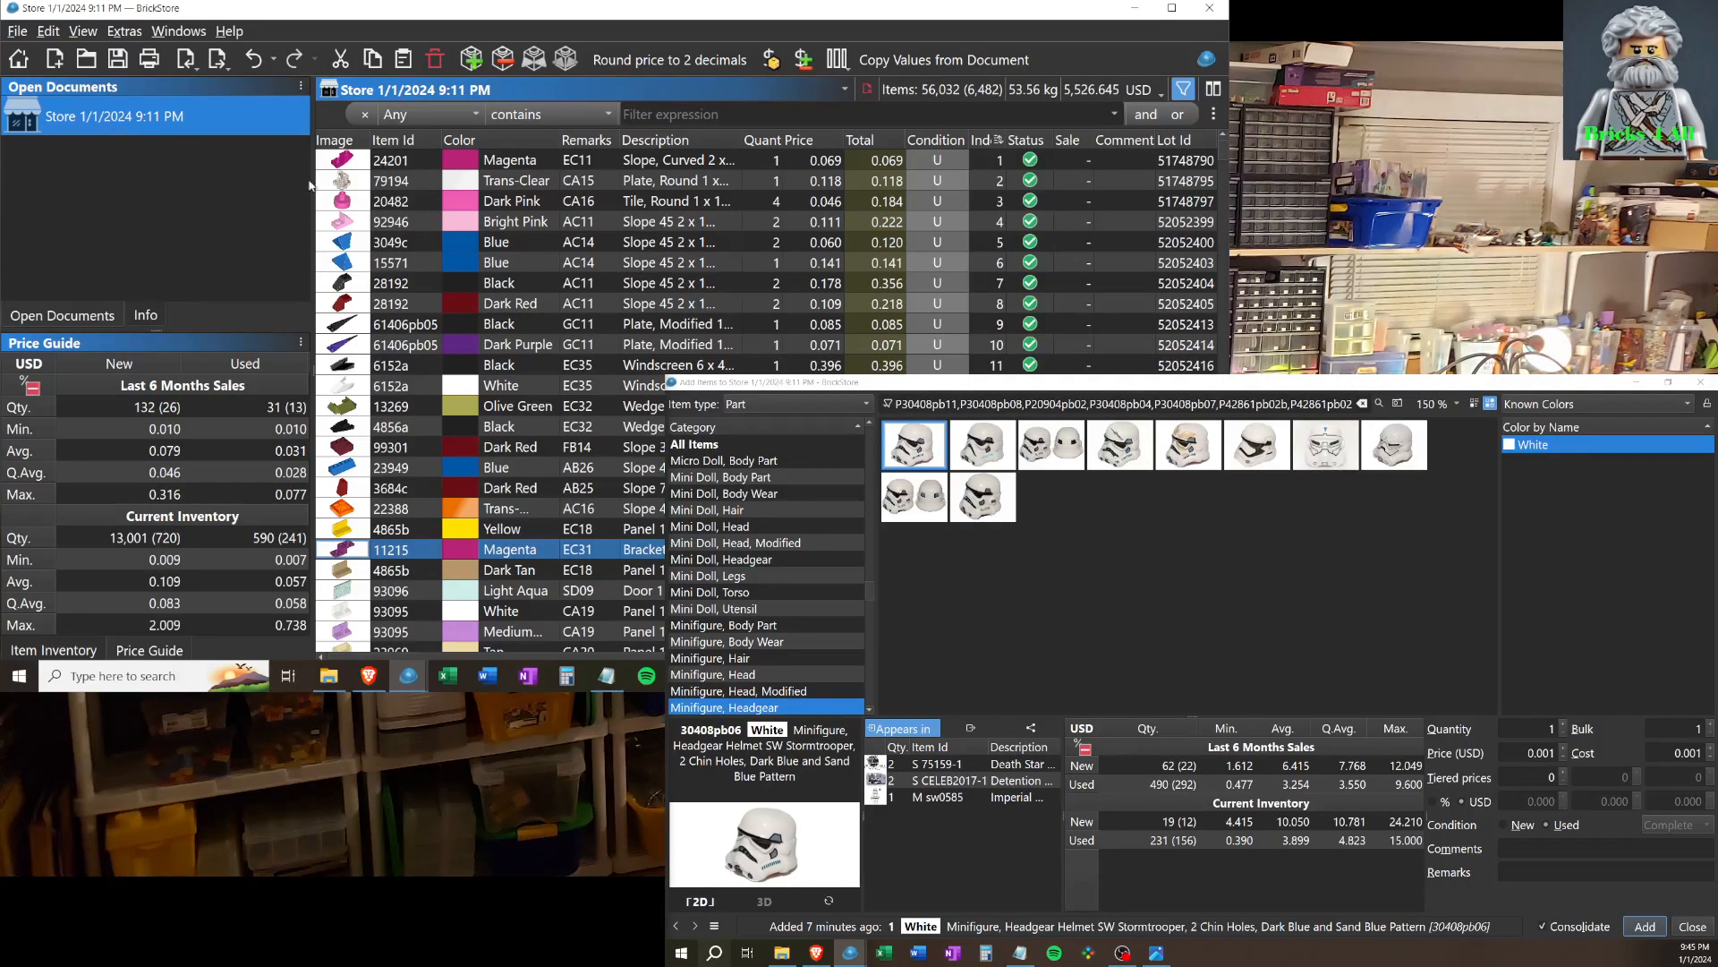
Reopen the recent file Inventory Update 12-31-23.bsx from the 2023\December archive folder and glance at the BrickLink store inventory.
{"action": "left_click", "coordinate": [17, 30]}
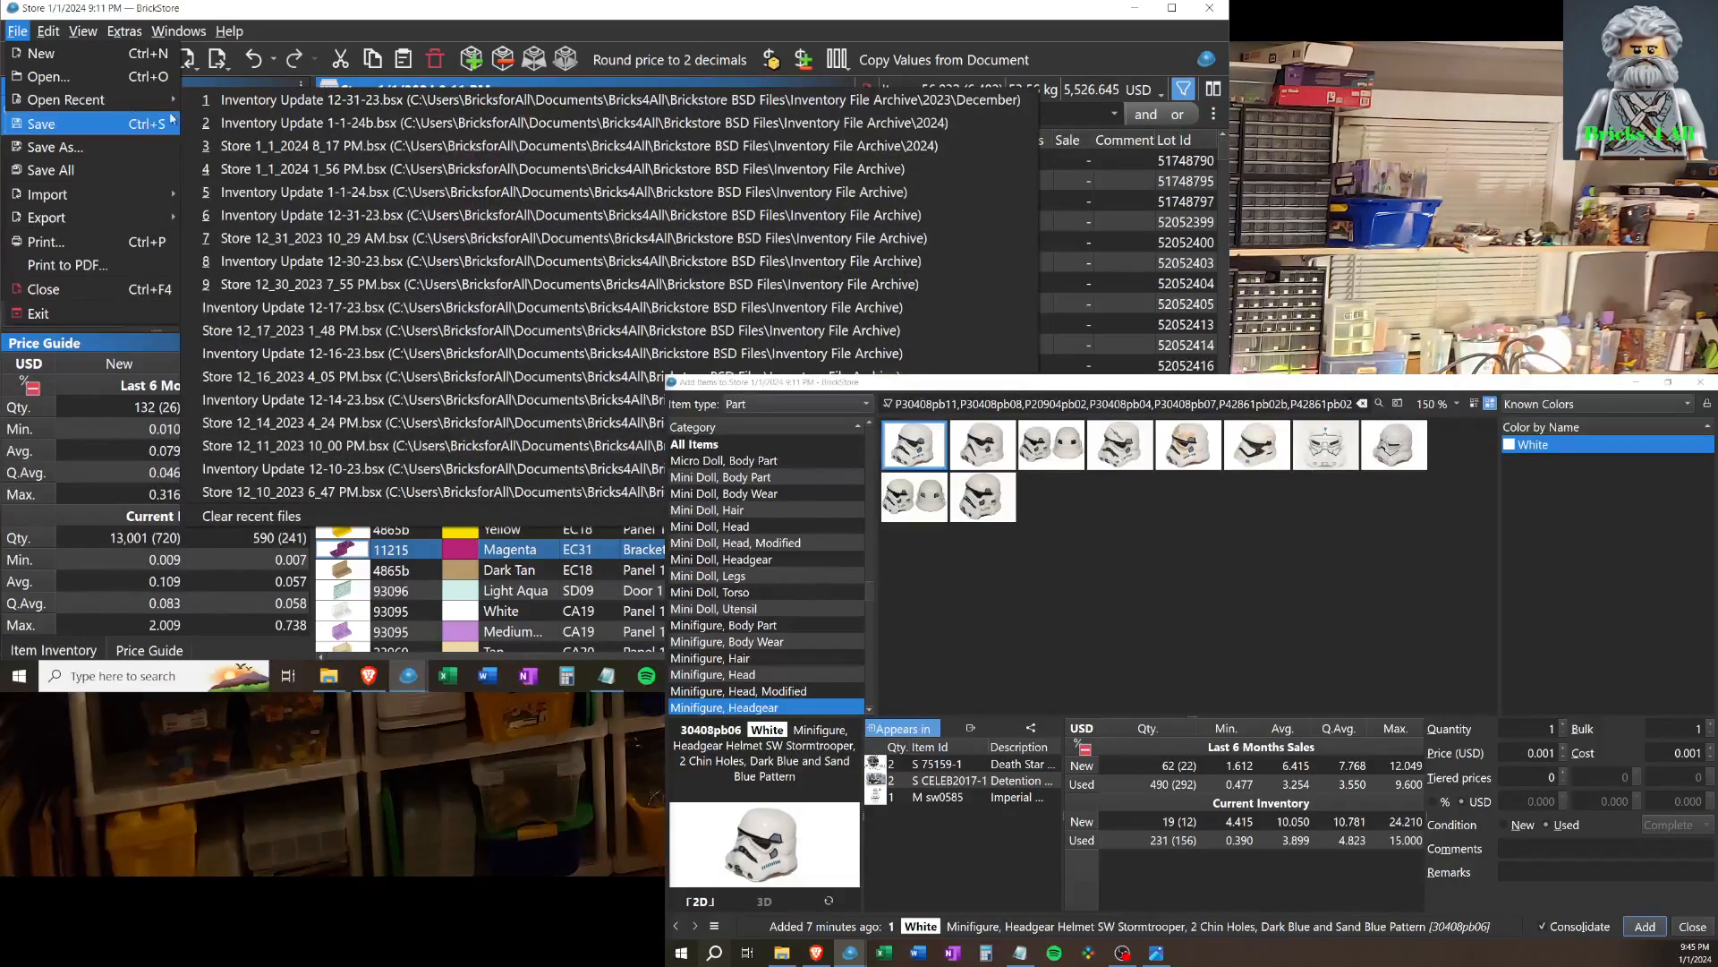
{"action": "left_click", "coordinate": [716, 100]}
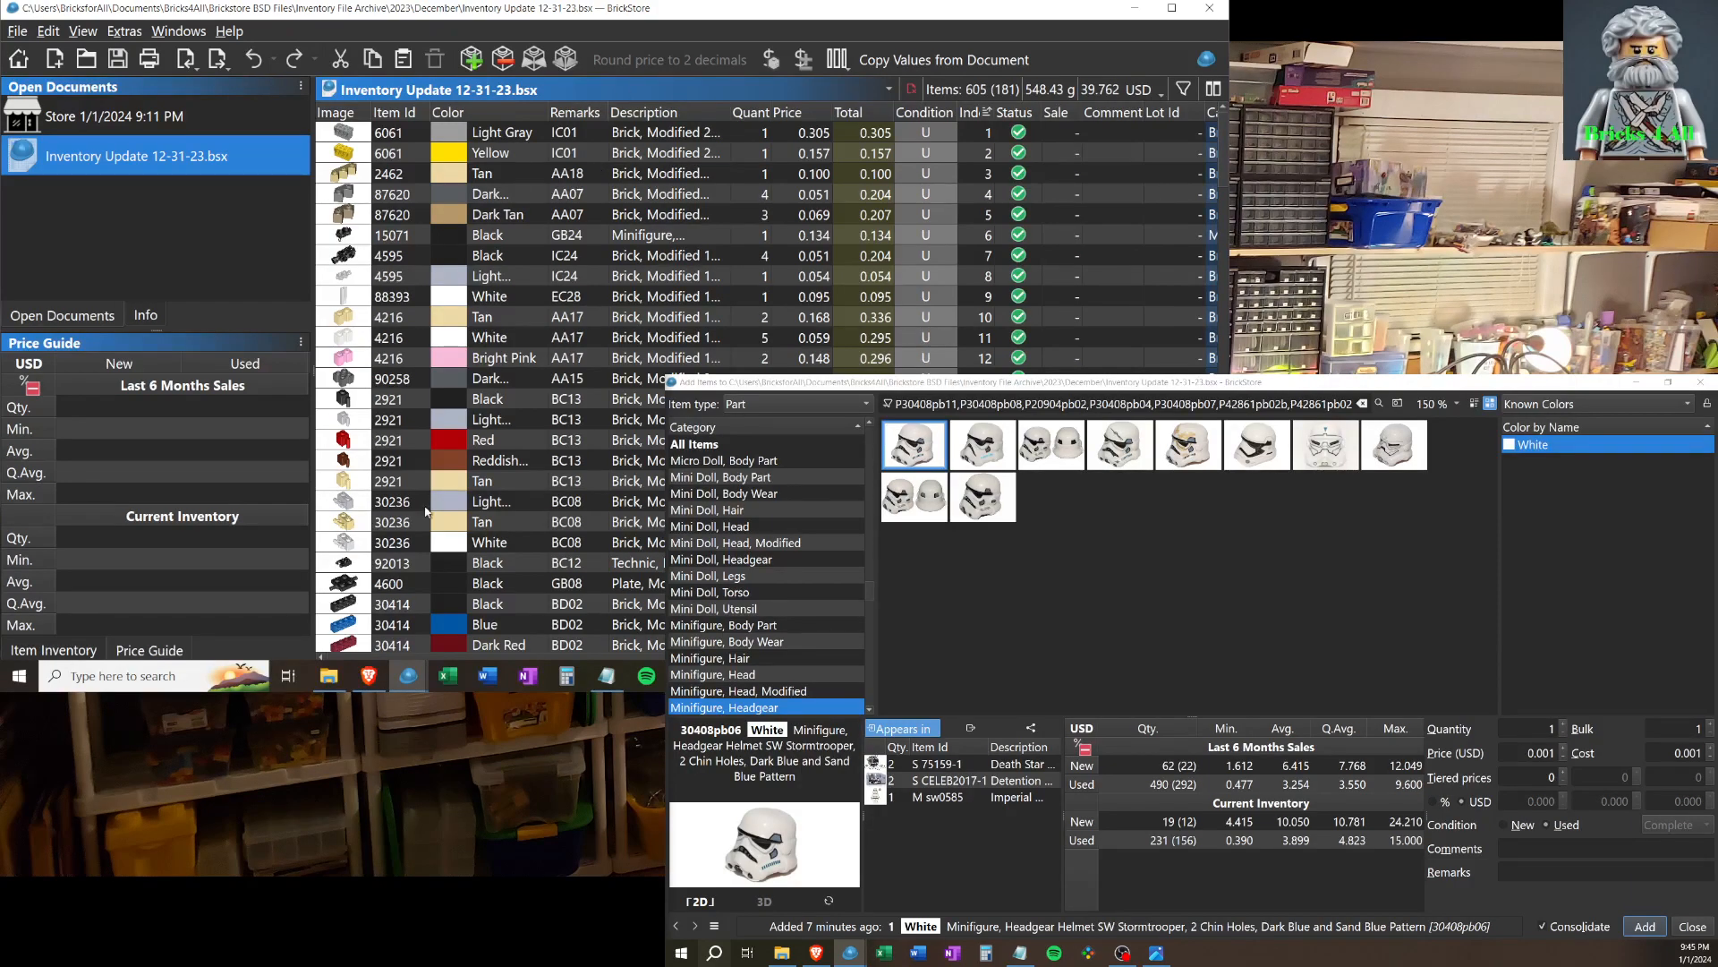
{"action": "left_click", "coordinate": [368, 676]}
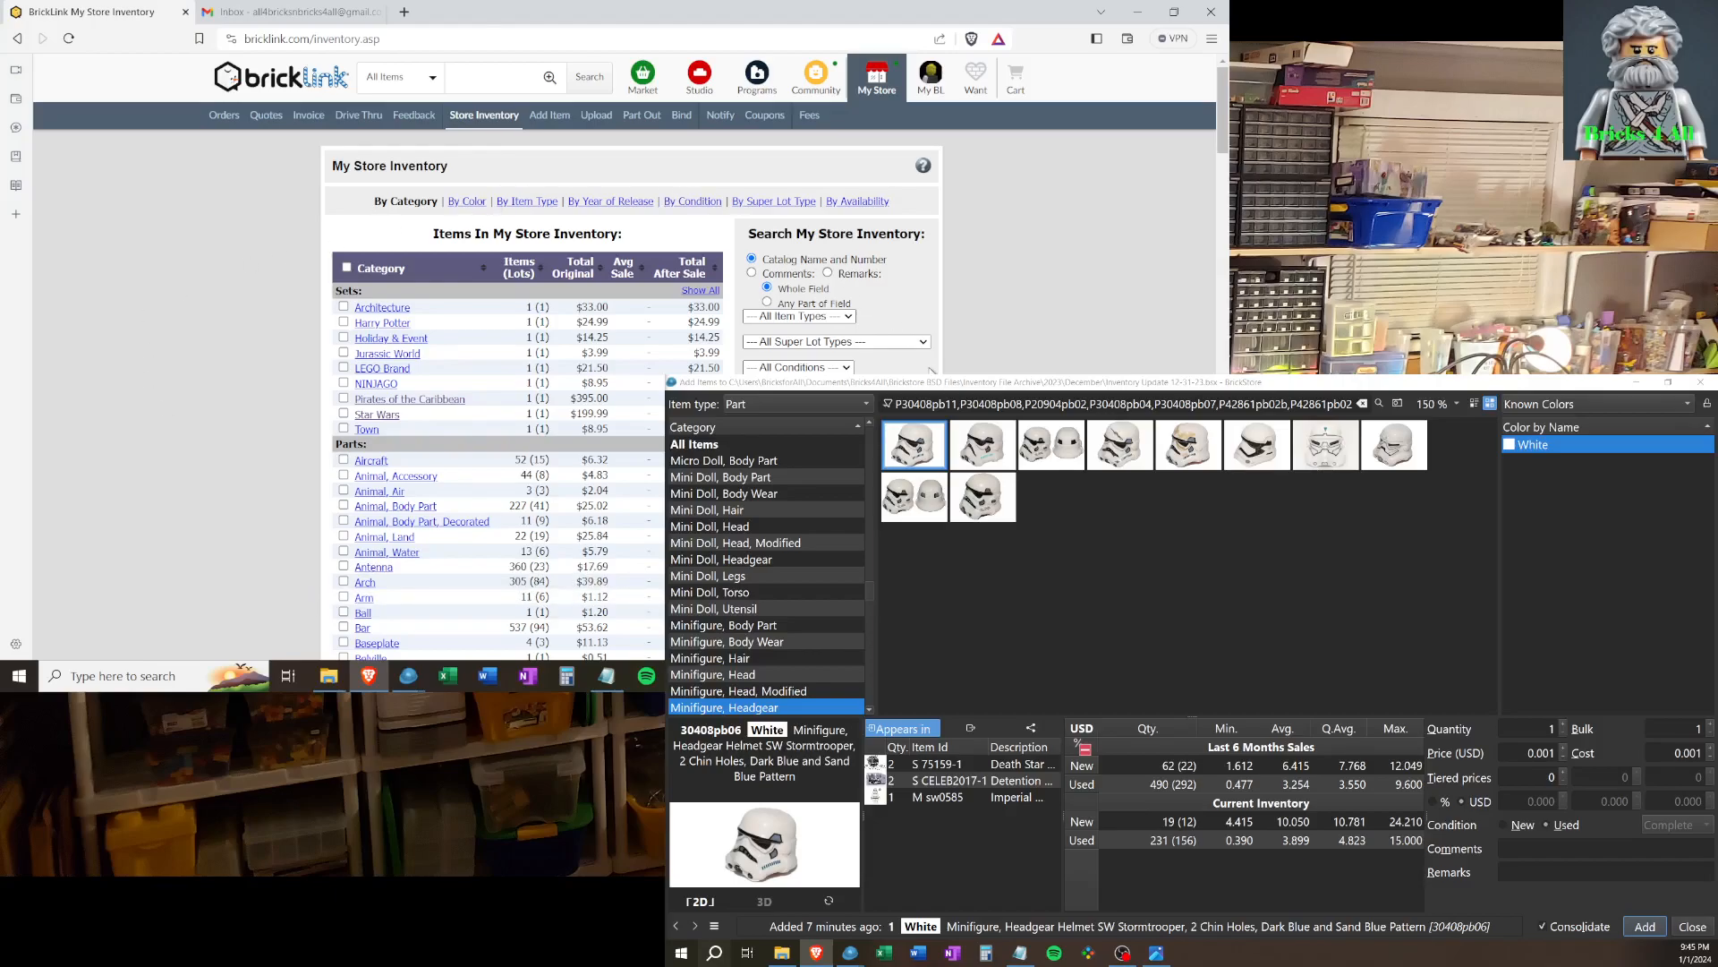
{"action": "left_click", "coordinate": [1138, 12]}
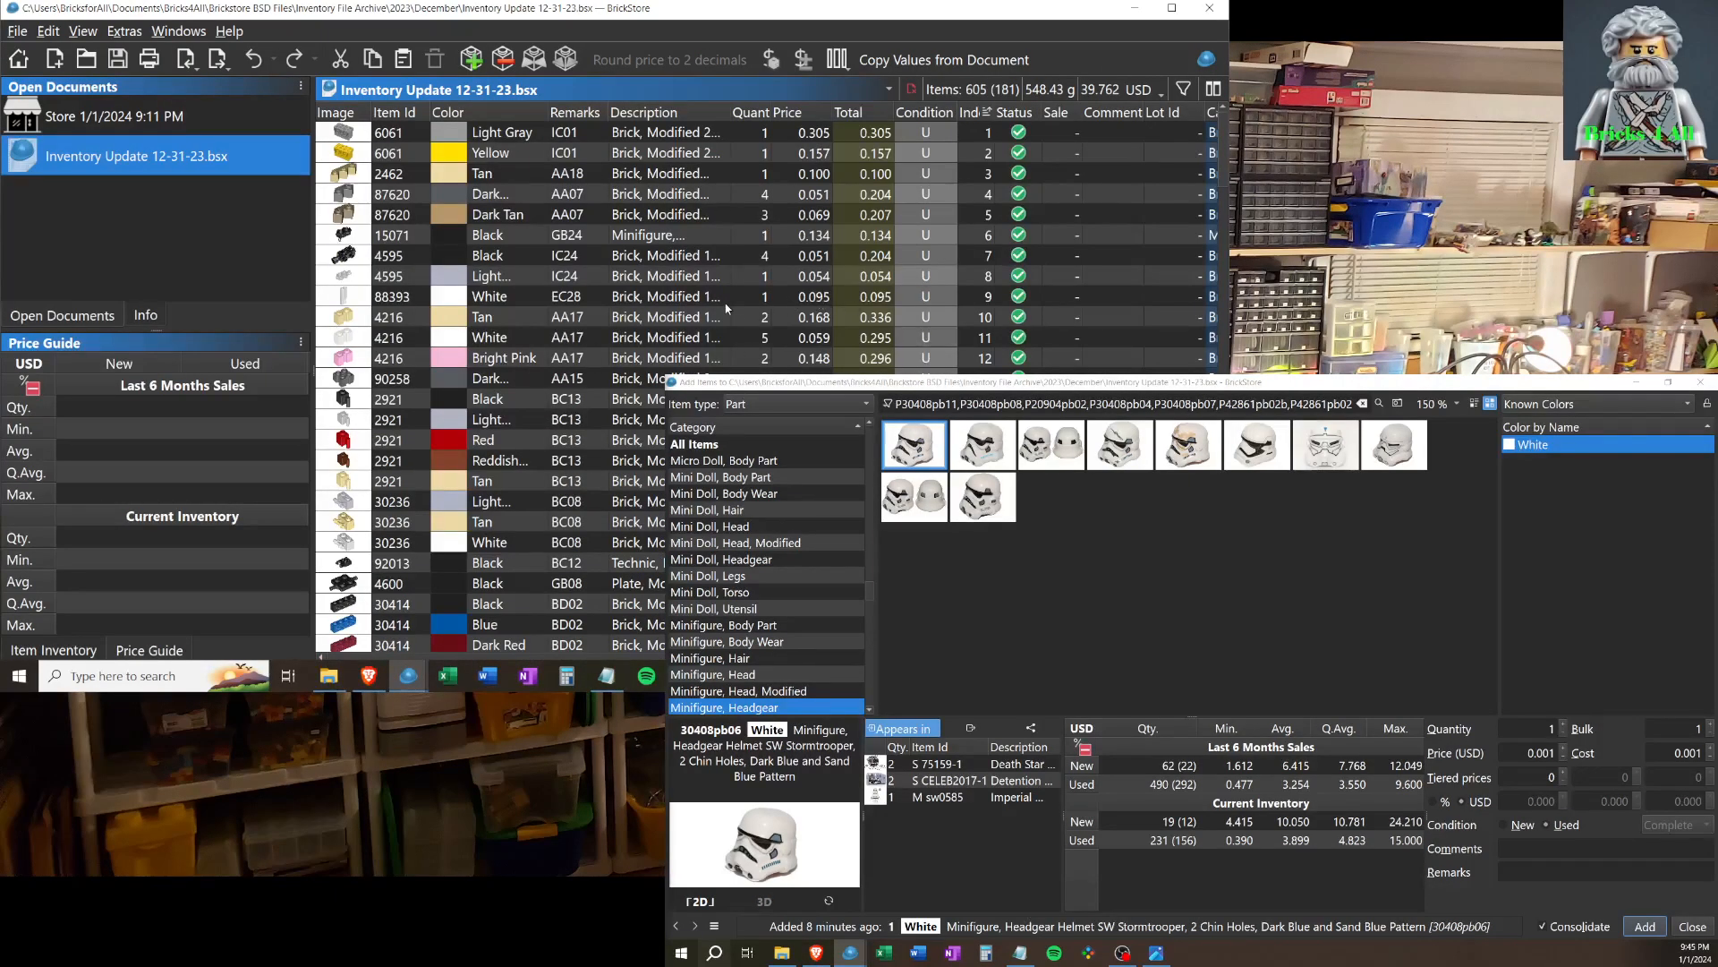